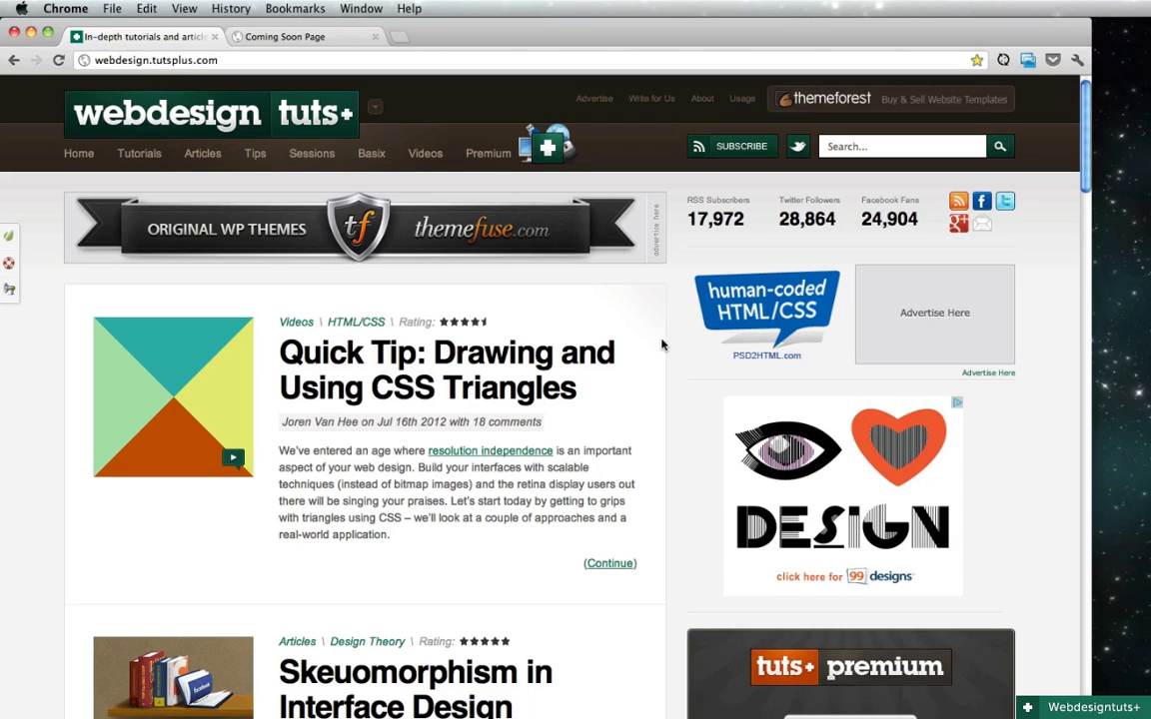
Scroll the tutorials page and bring up the finished Coming Soon Page with its ticking countdown
scroll(661, 344, "down", 13)
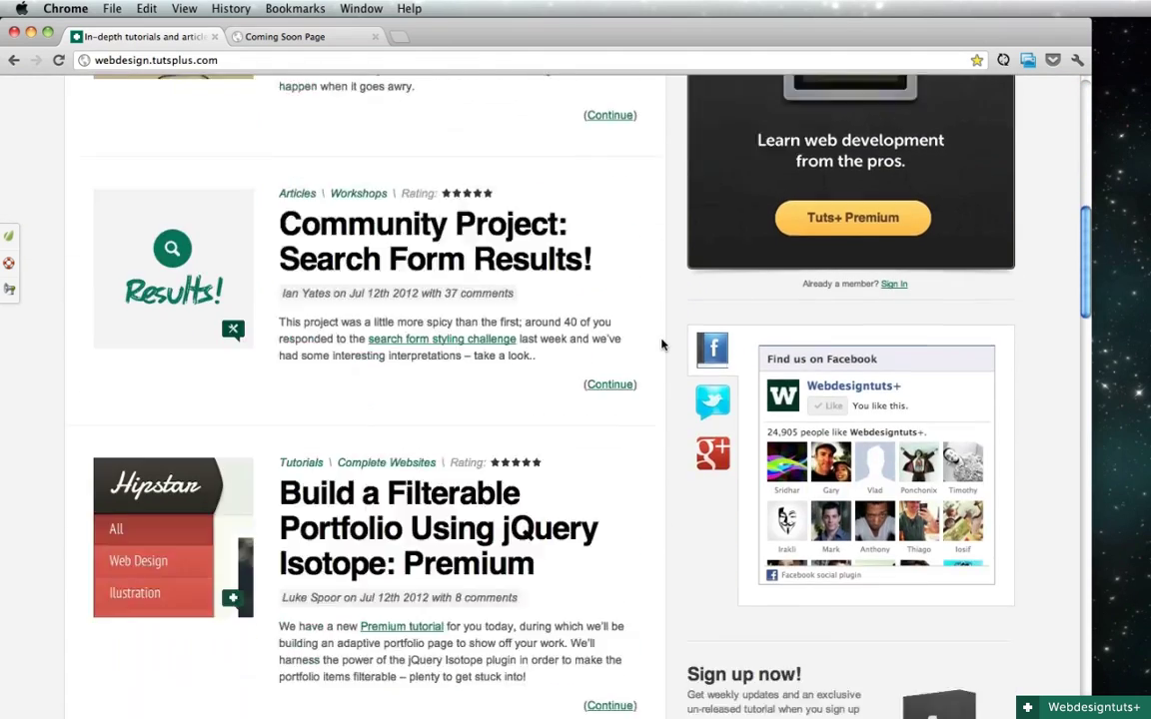
scroll(661, 345, "down", 3)
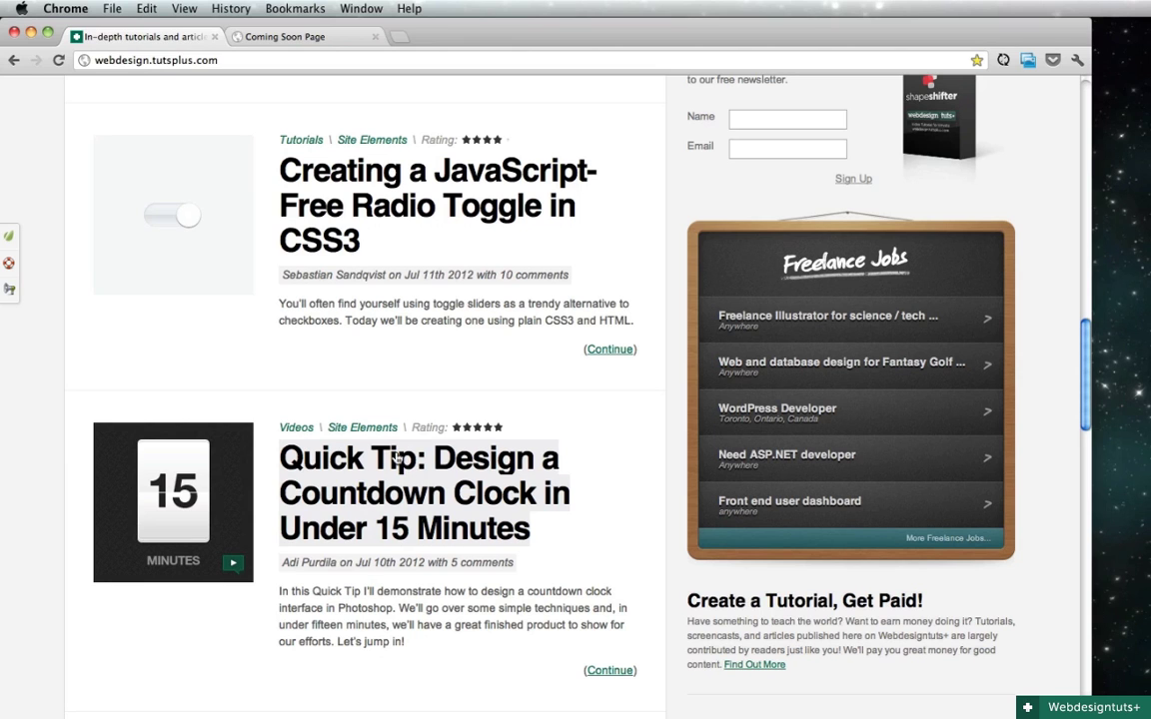
left_click(313, 37)
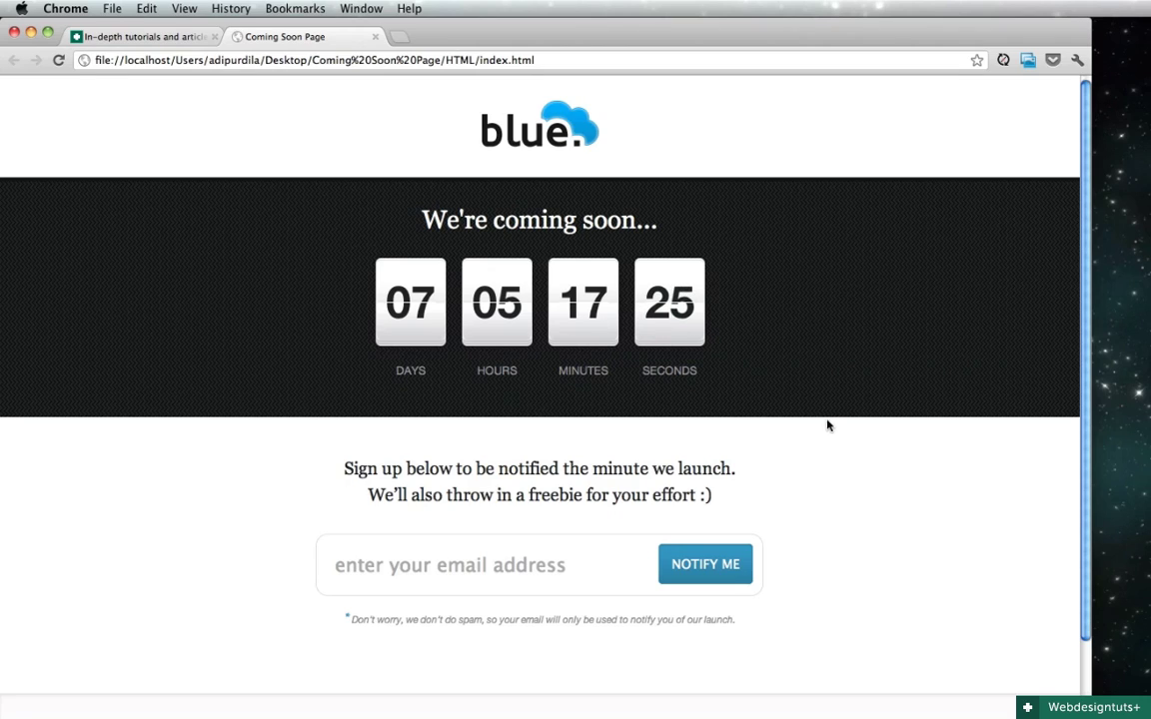
Duplicate the Logo group from dummy-logo.psd into the Coming-Soon.psd document
key("ctrl+Down")
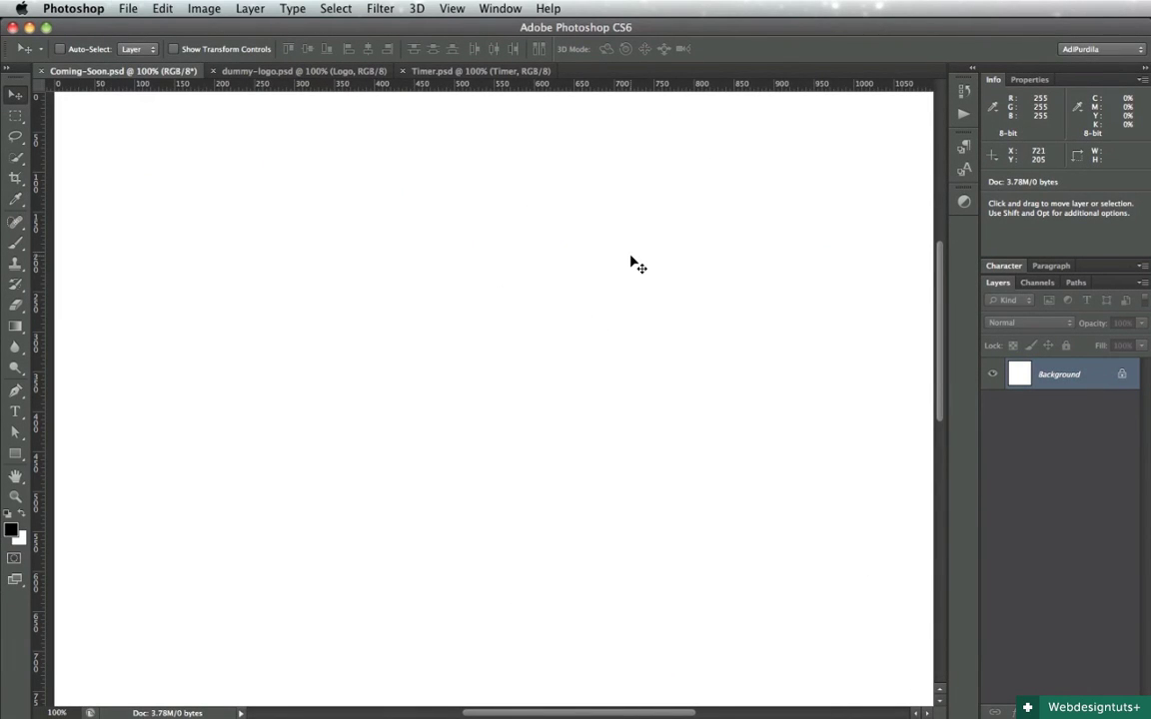
key("super+shift+1")
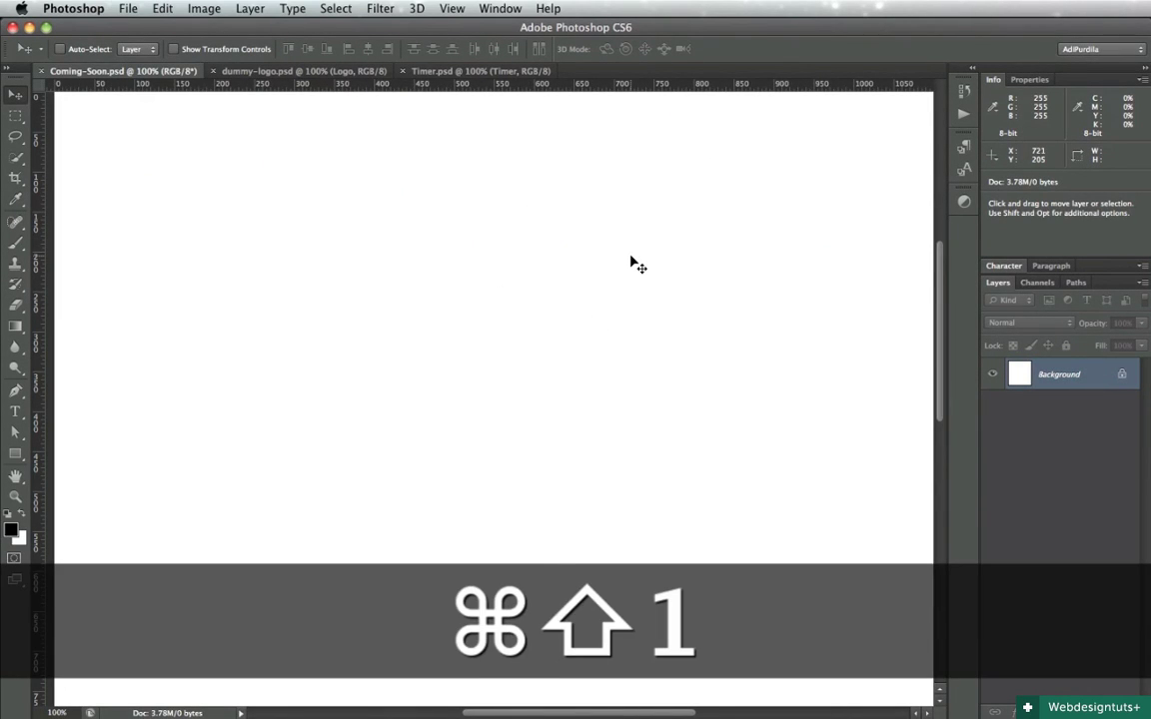
left_click(317, 72)
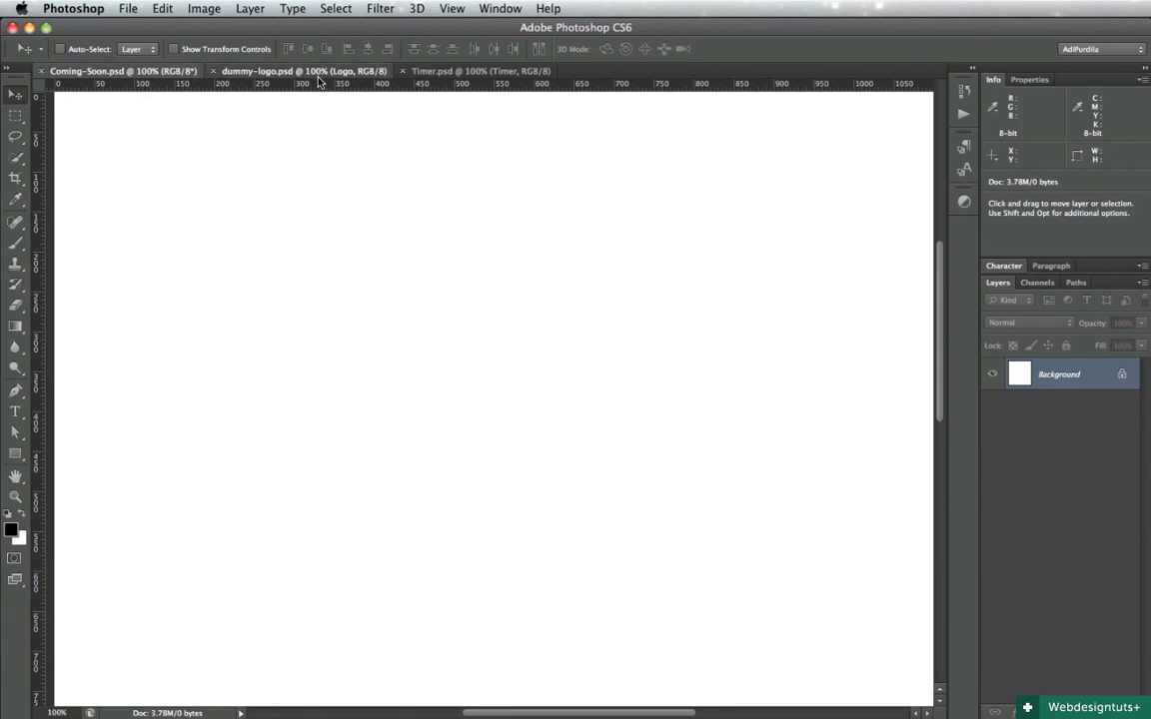
left_click(1013, 370)
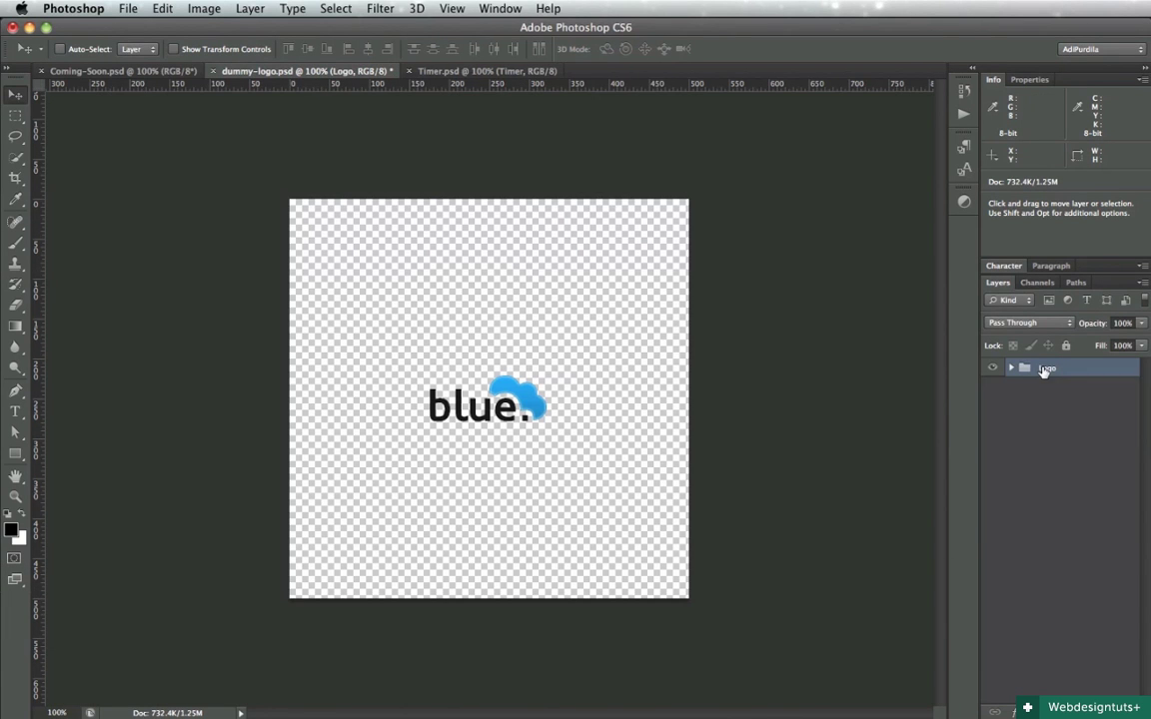
right_click(1044, 369)
left_click(1094, 400)
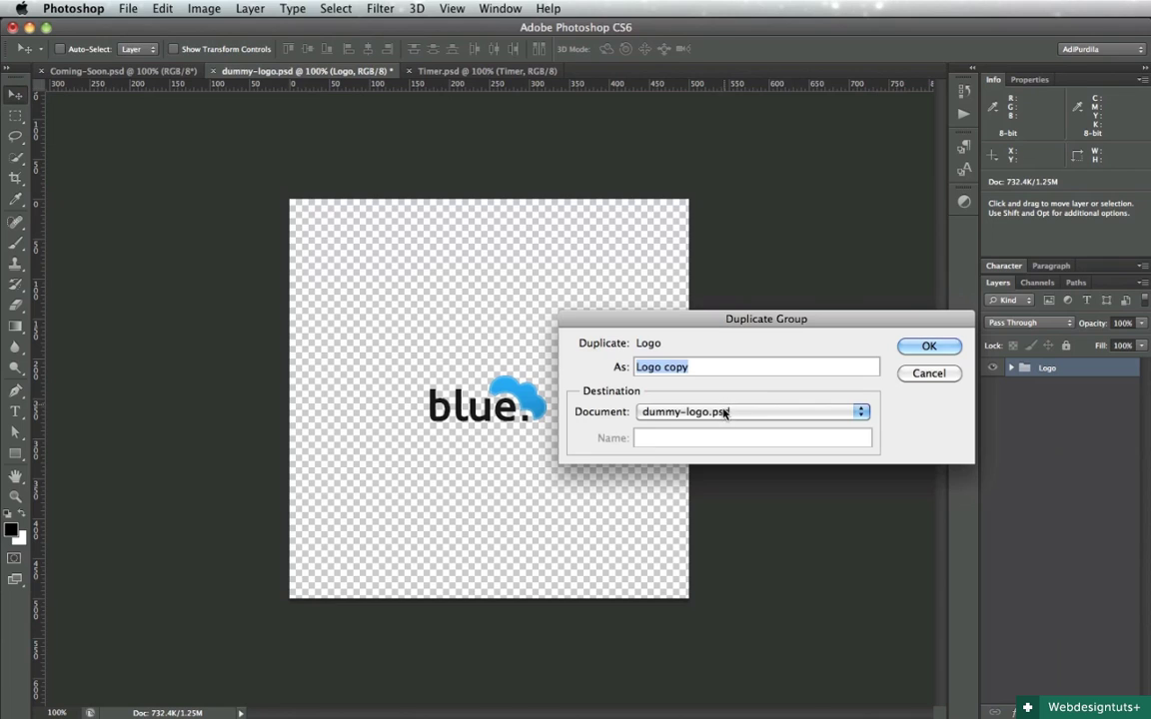
left_click(726, 410)
left_click(719, 398)
key("Return")
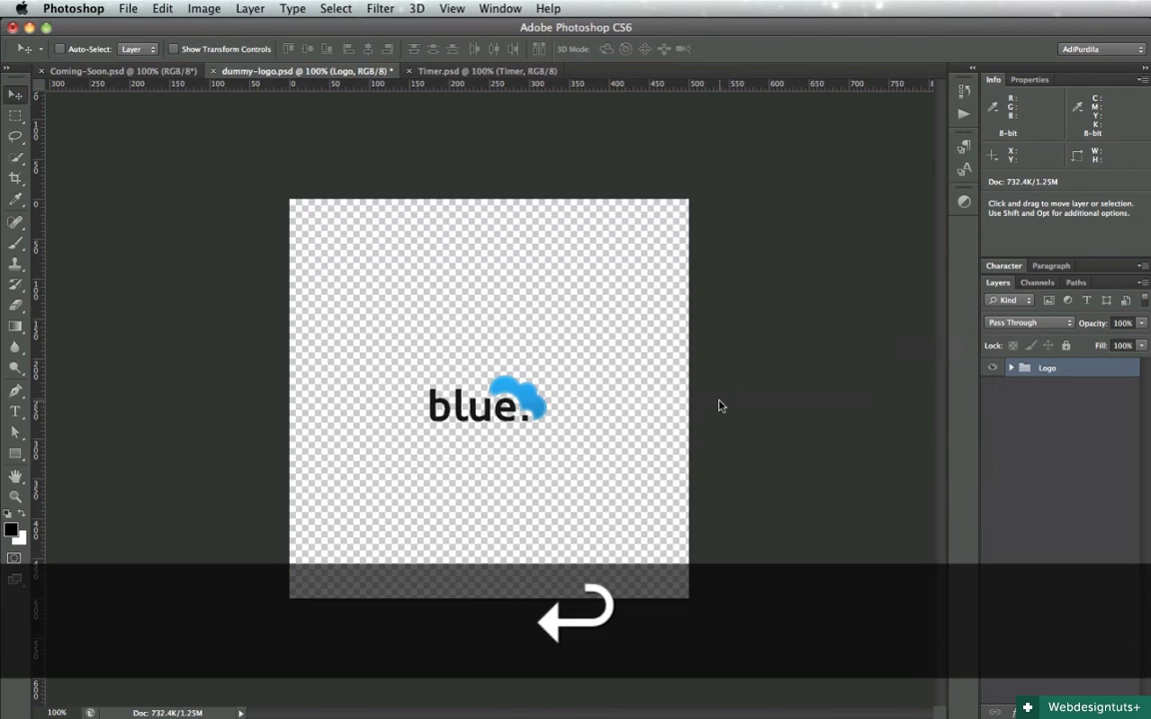
Centre the logo horizontally and vertically on the Coming-Soon canvas
left_click(178, 74)
key("super+a")
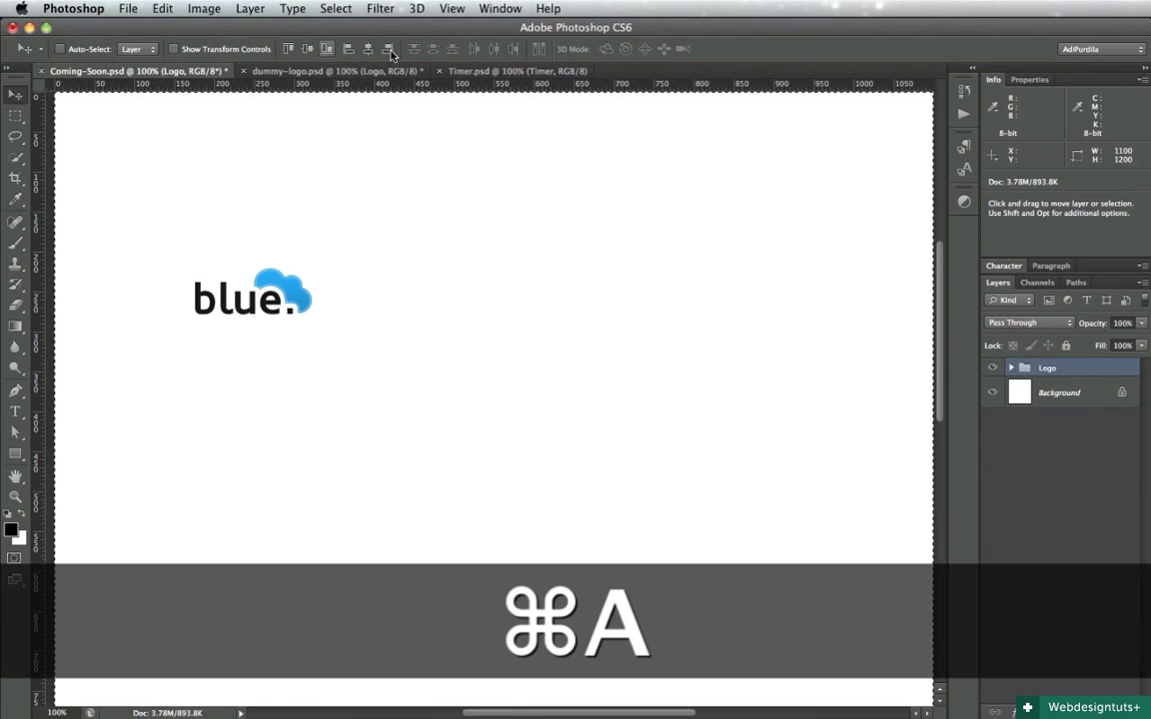
left_click(368, 48)
left_click(308, 48)
key("super+d")
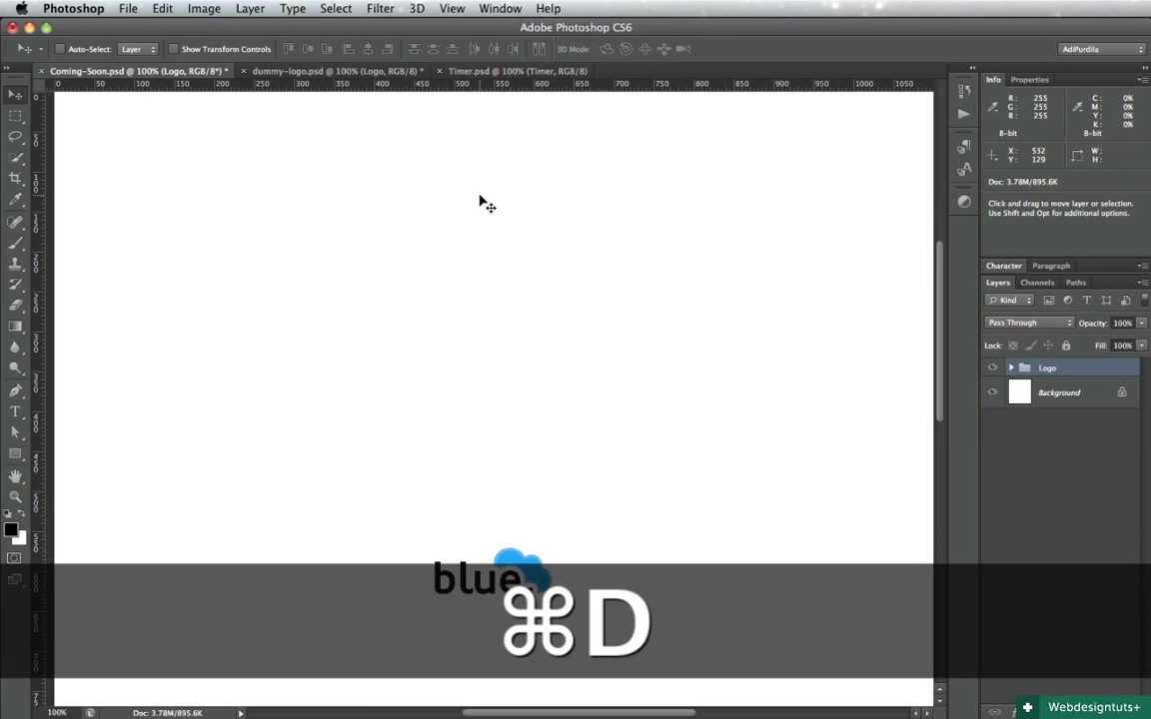
Move the logo straight up to about 11 px below the top, save, and close dummy-logo.psd
left_click_drag(527, 502, 527, 189)
key("shift")
key("super+shift+semicolon")
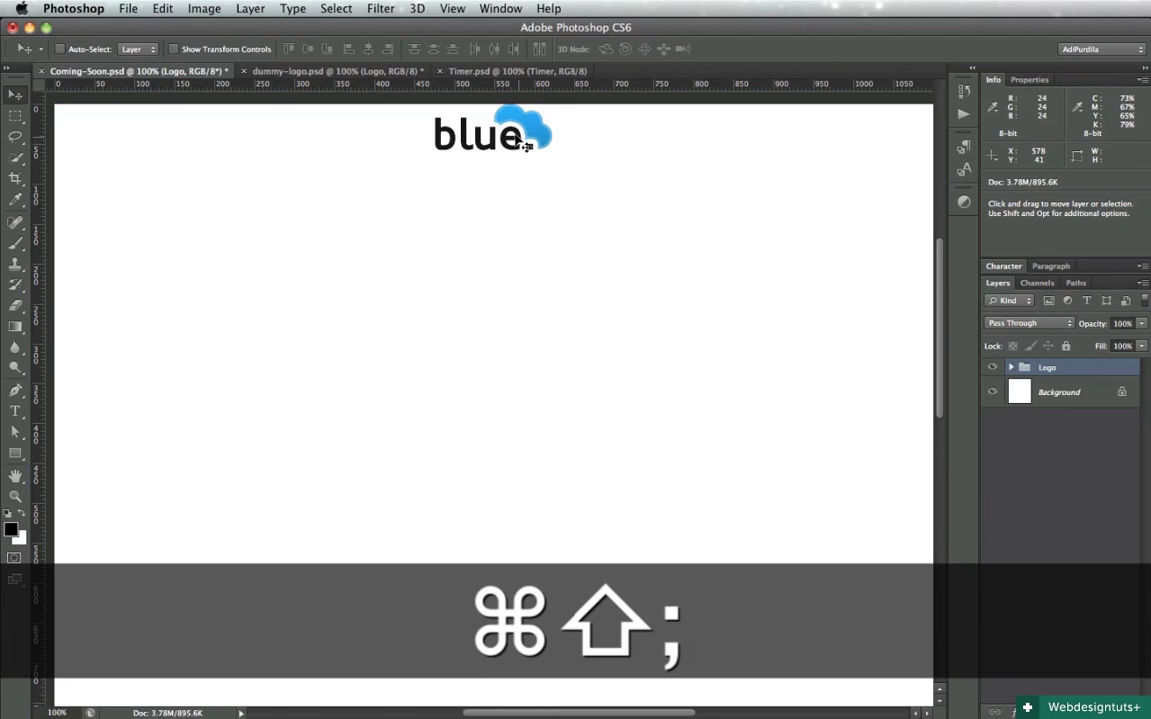
left_click_drag(513, 121, 515, 148)
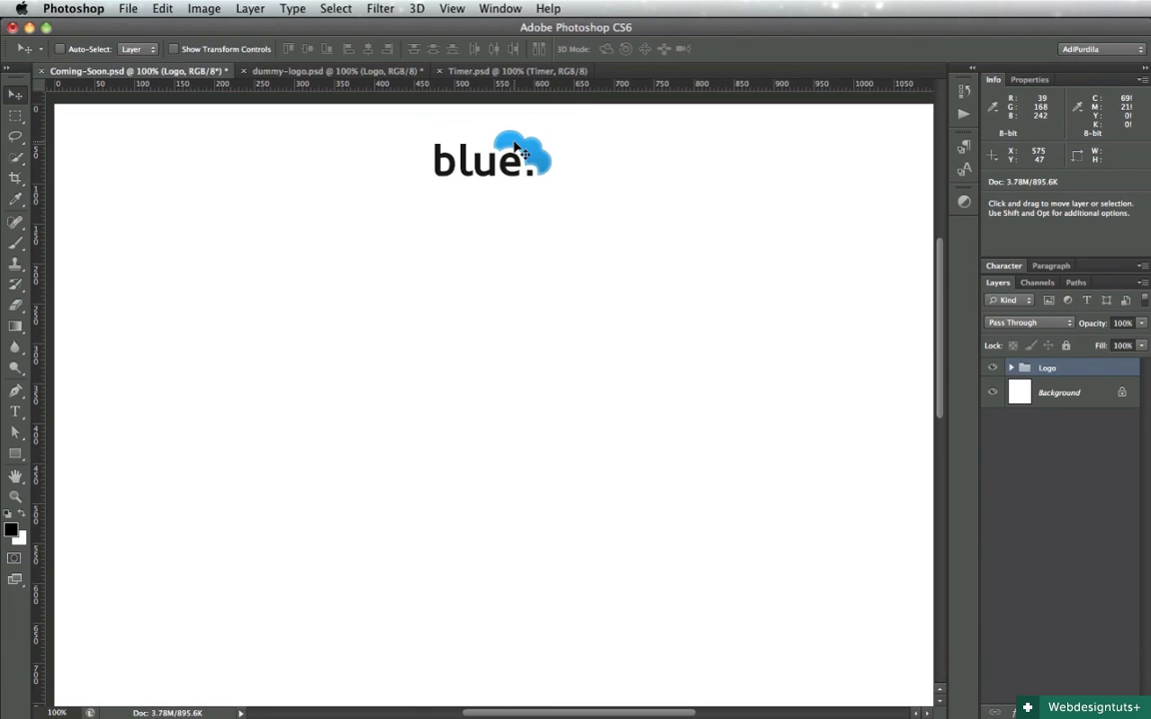
key("super+s")
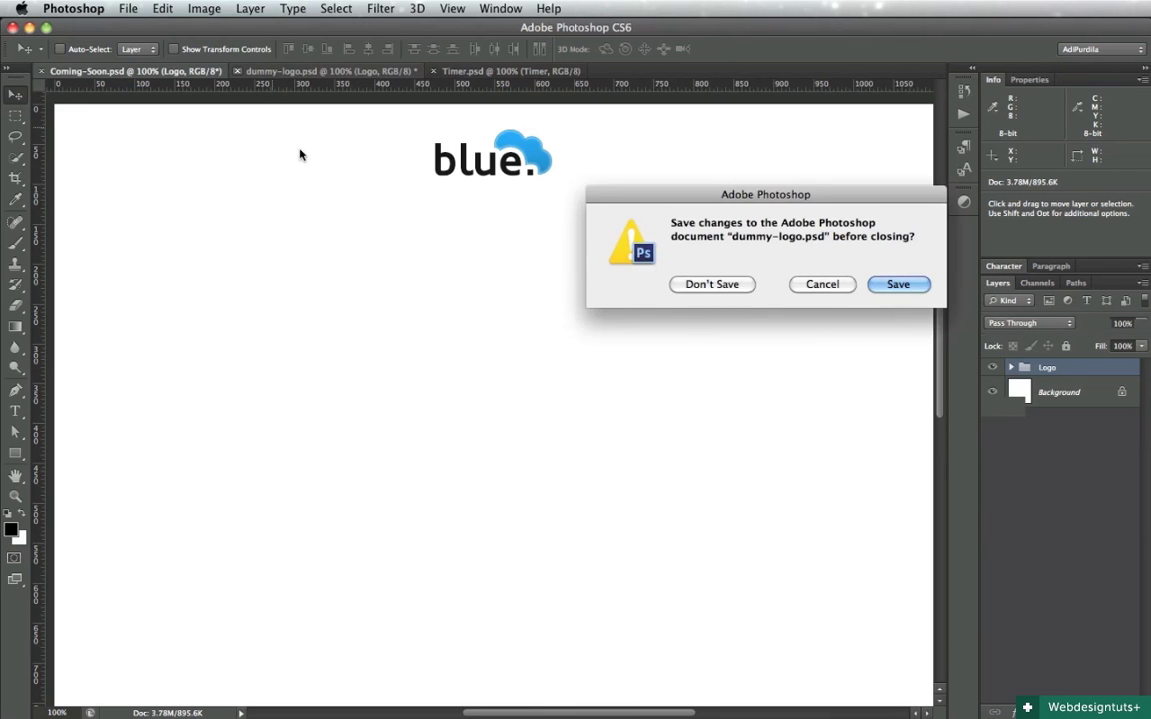
left_click(878, 287)
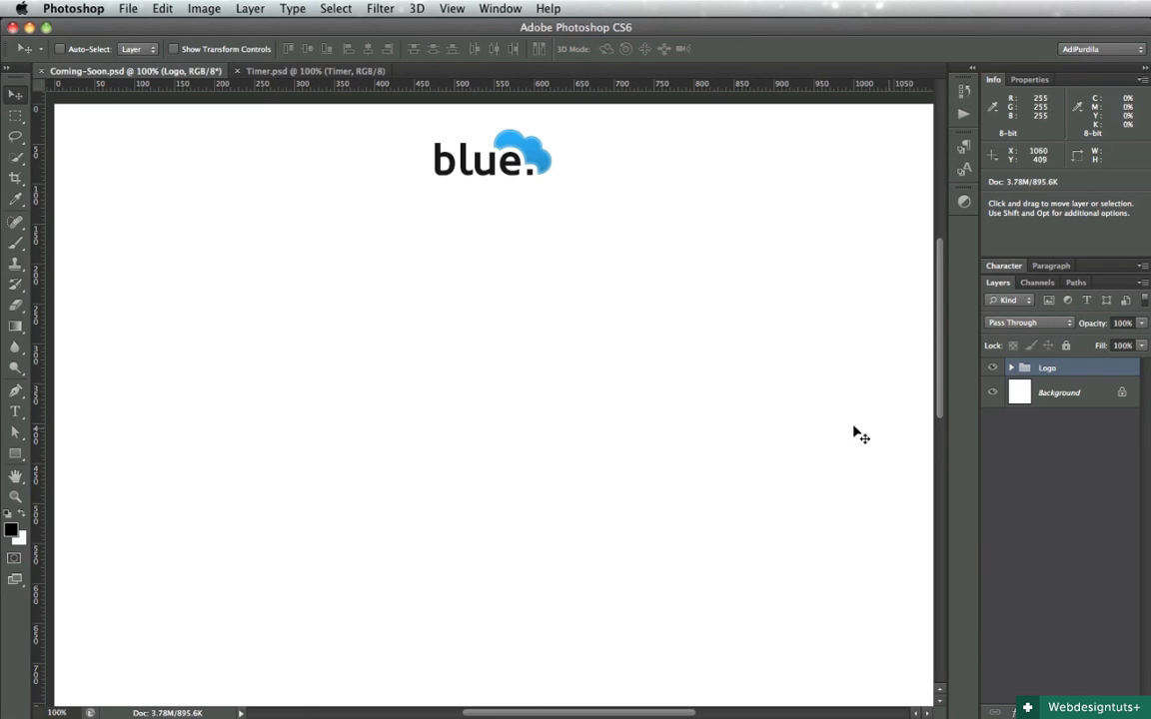
Draw a wide blue rectangle below the logo with the Rectangle Tool
left_click(13, 455)
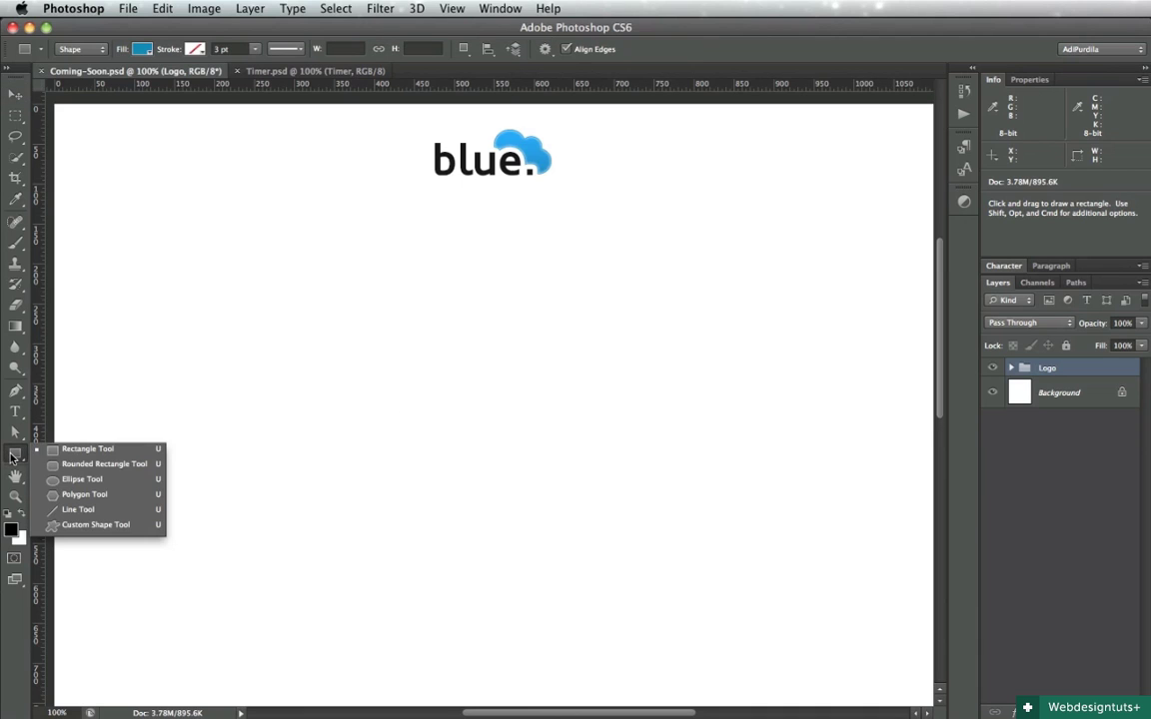
left_click(79, 452)
left_click_drag(57, 247, 910, 421)
key("a")
key("v")
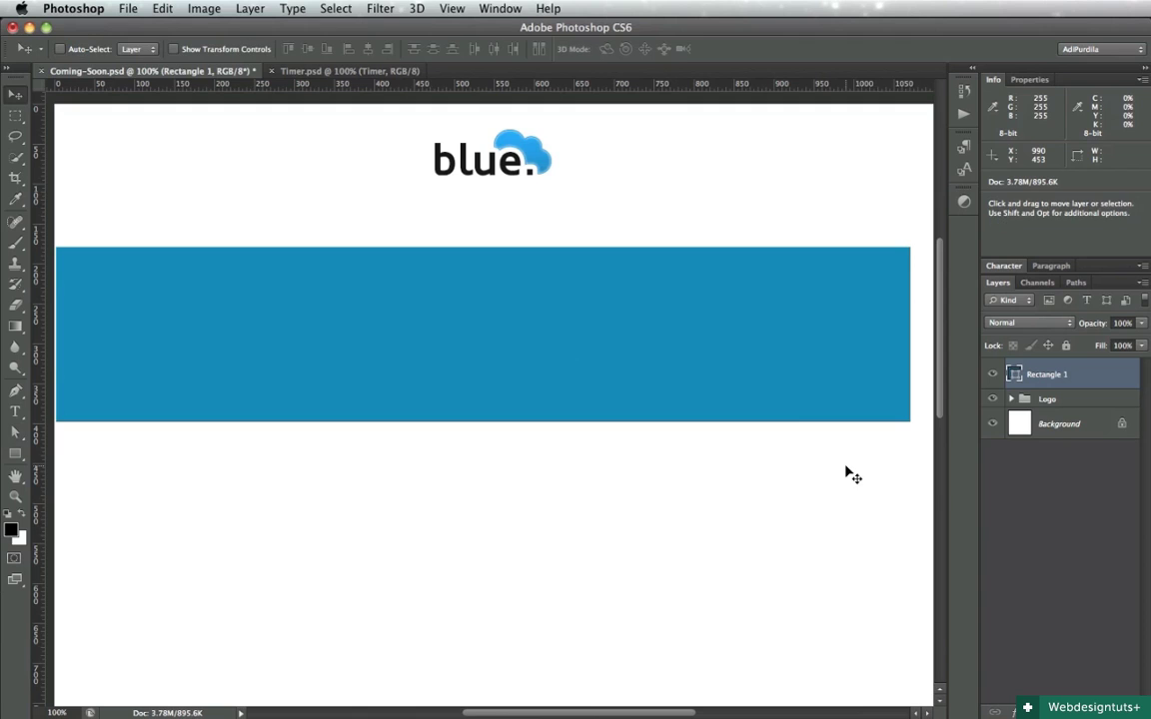
mouse_move(745, 375)
left_mouse_down()
mouse_move(737, 369)
mouse_move(761, 380)
left_mouse_up()
Stretch the rectangle to full canvas width and taller, place it under the logo, and save
key("super+t")
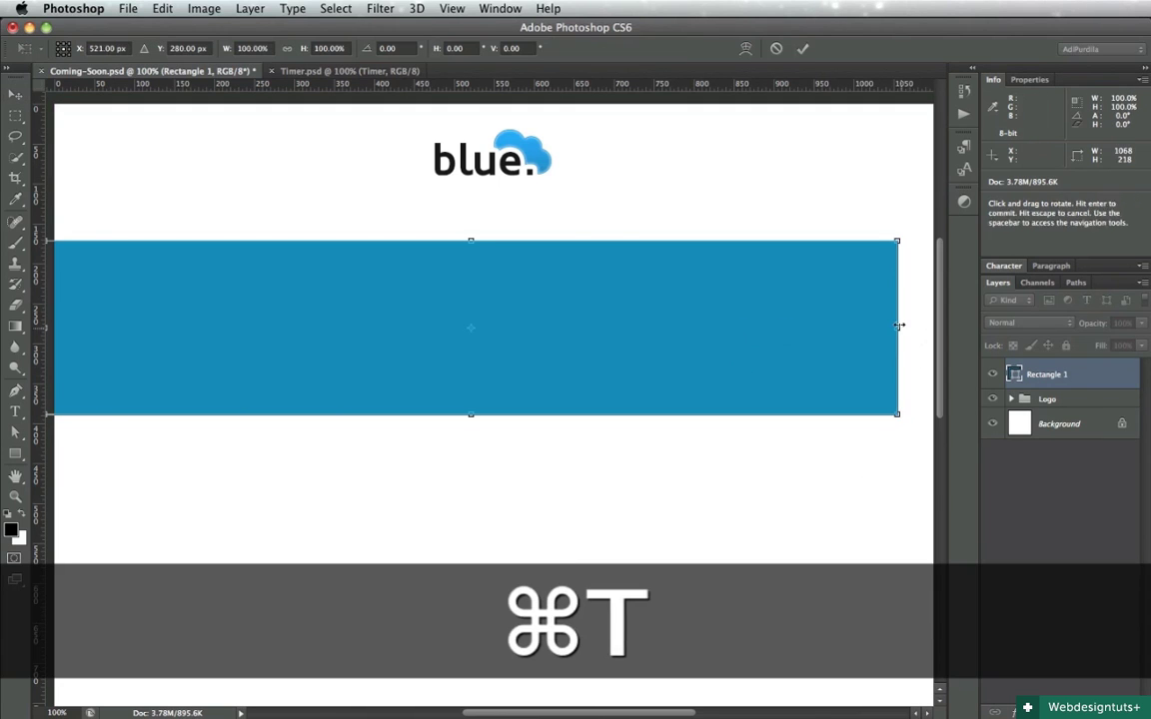
left_click_drag(901, 329, 960, 326)
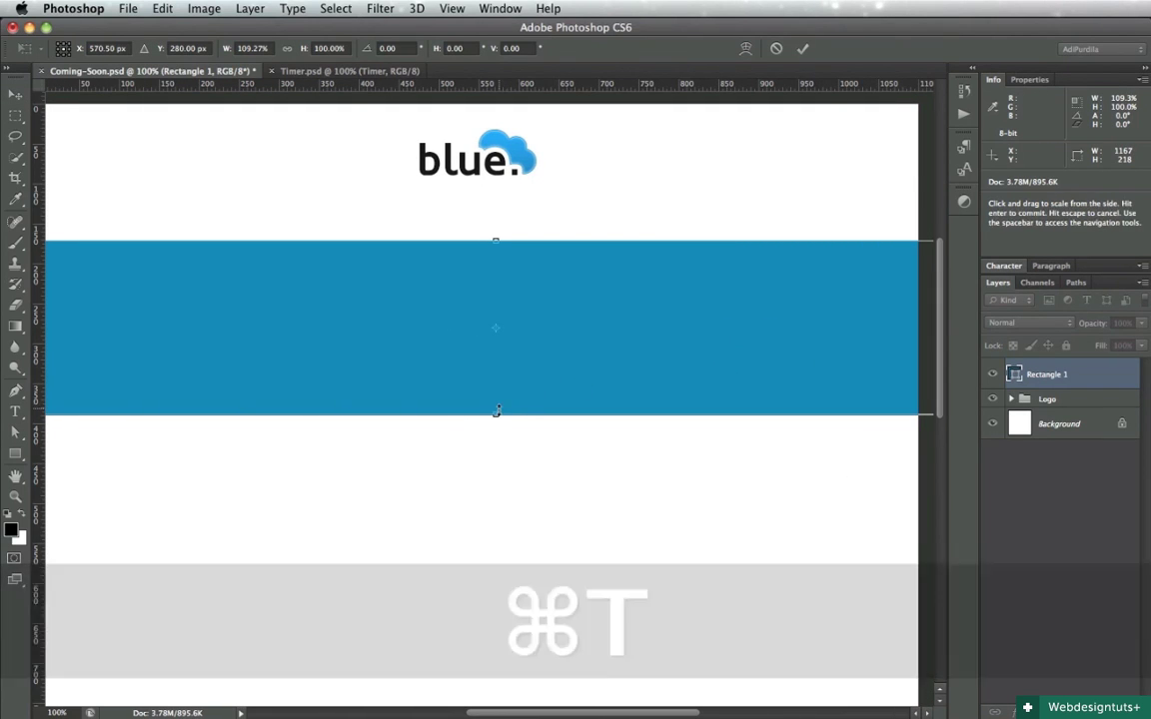
left_click_drag(497, 414, 511, 475)
key("Return")
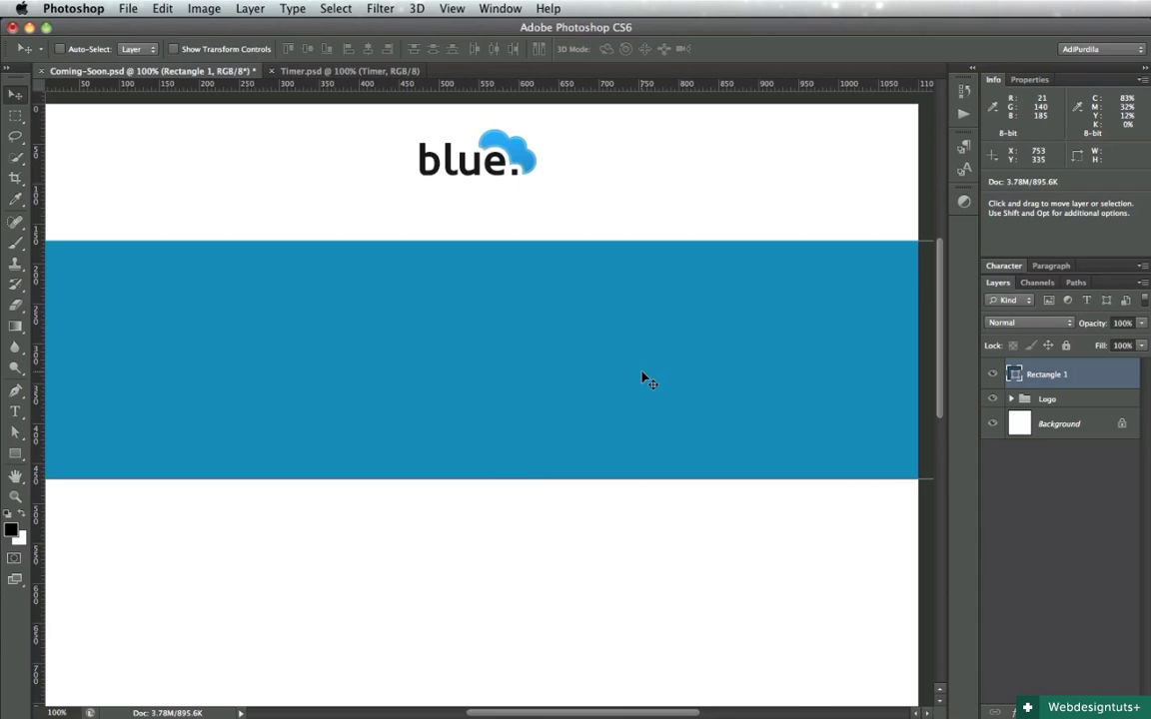
scroll(644, 380, "left", 2)
mouse_move(617, 380)
left_mouse_down()
mouse_move(617, 323)
mouse_move(613, 364)
left_mouse_up()
key("super+s")
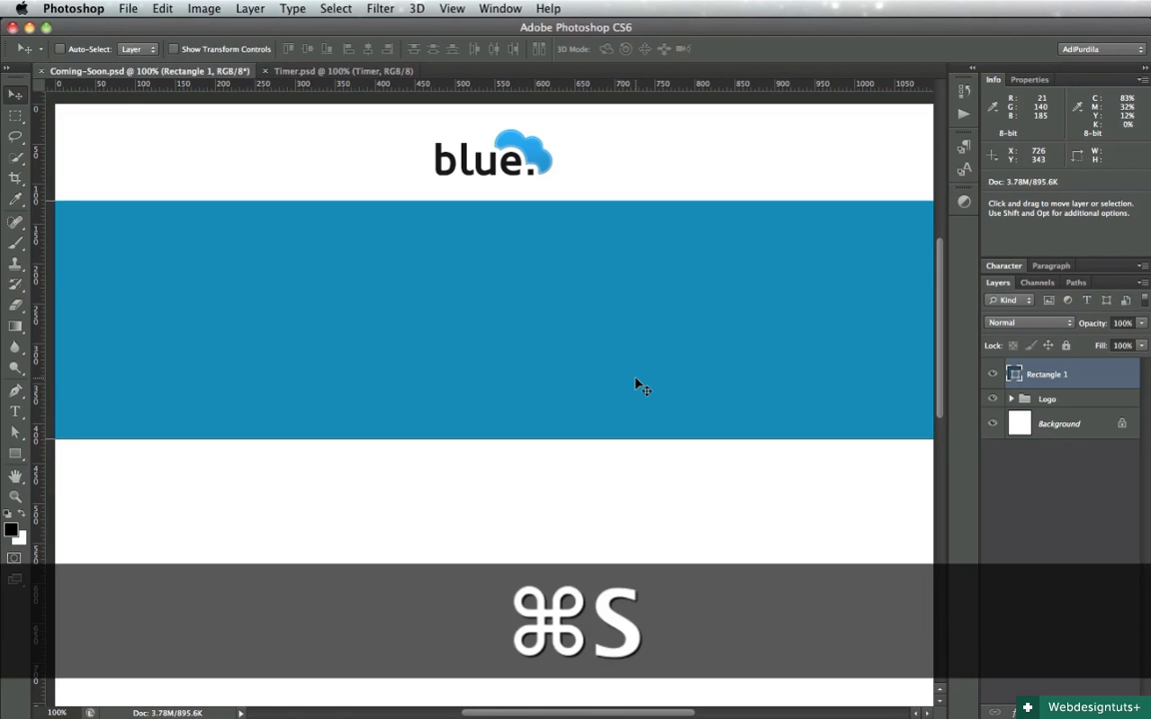
key("Return")
key("super+s")
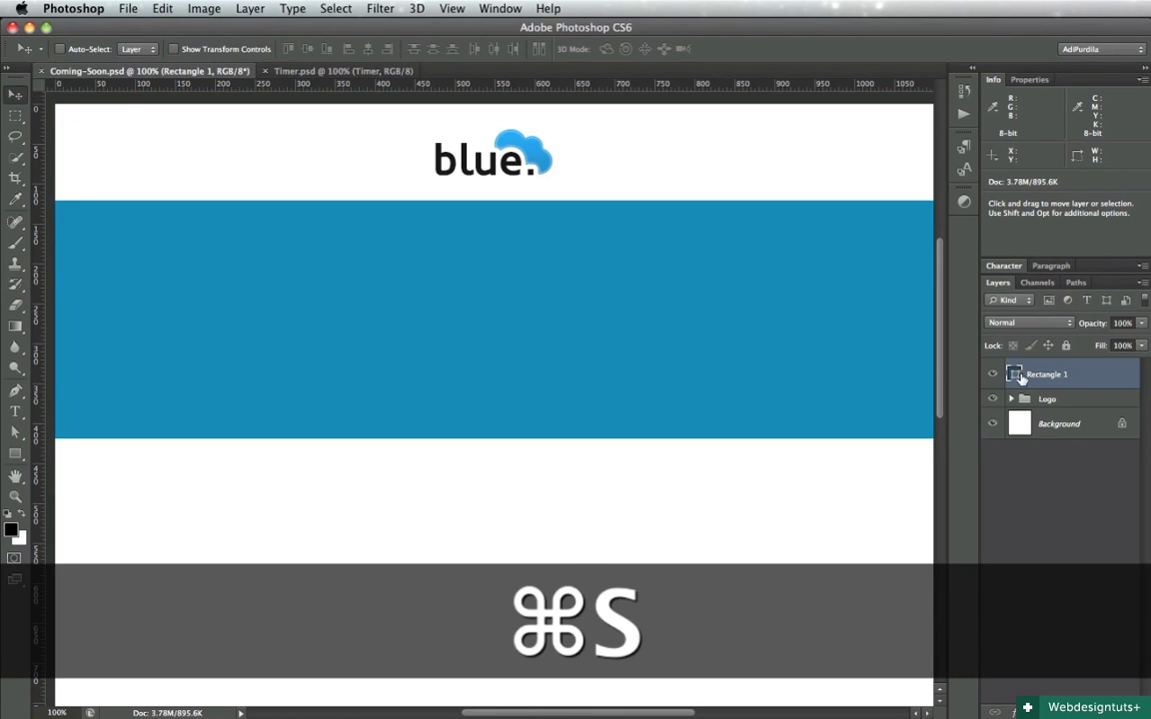
Change the band's fill colour to near-black charcoal and save
double_click(1015, 374)
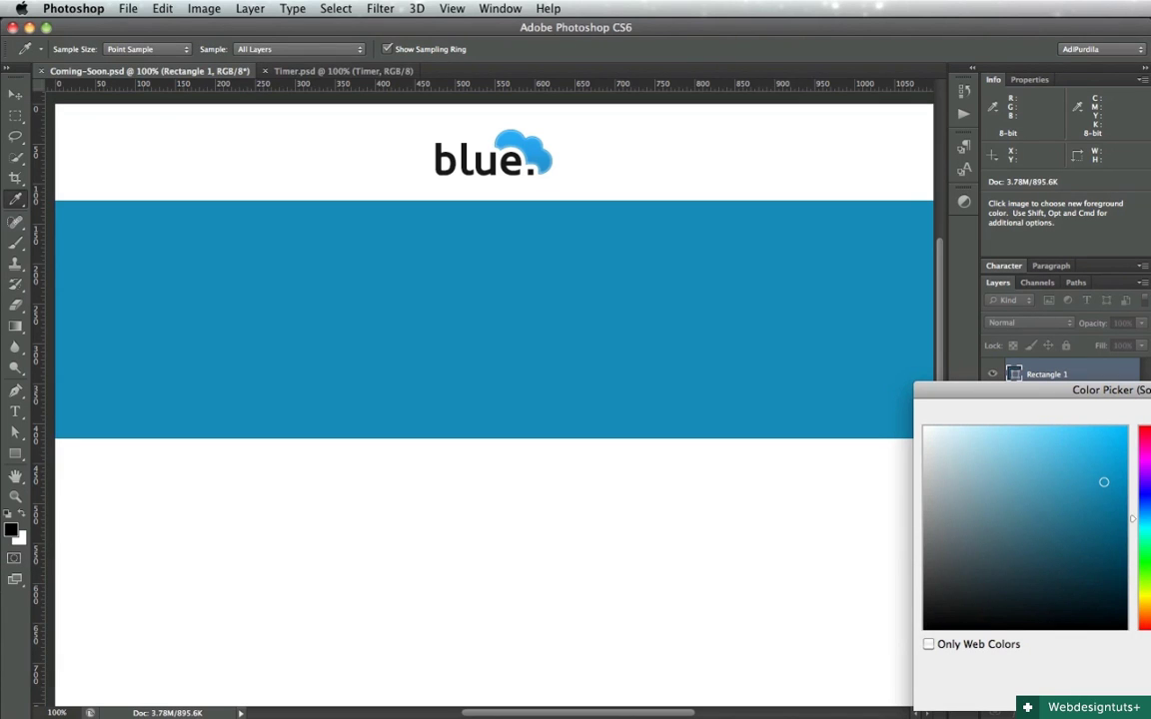
key("super+v")
type("255")
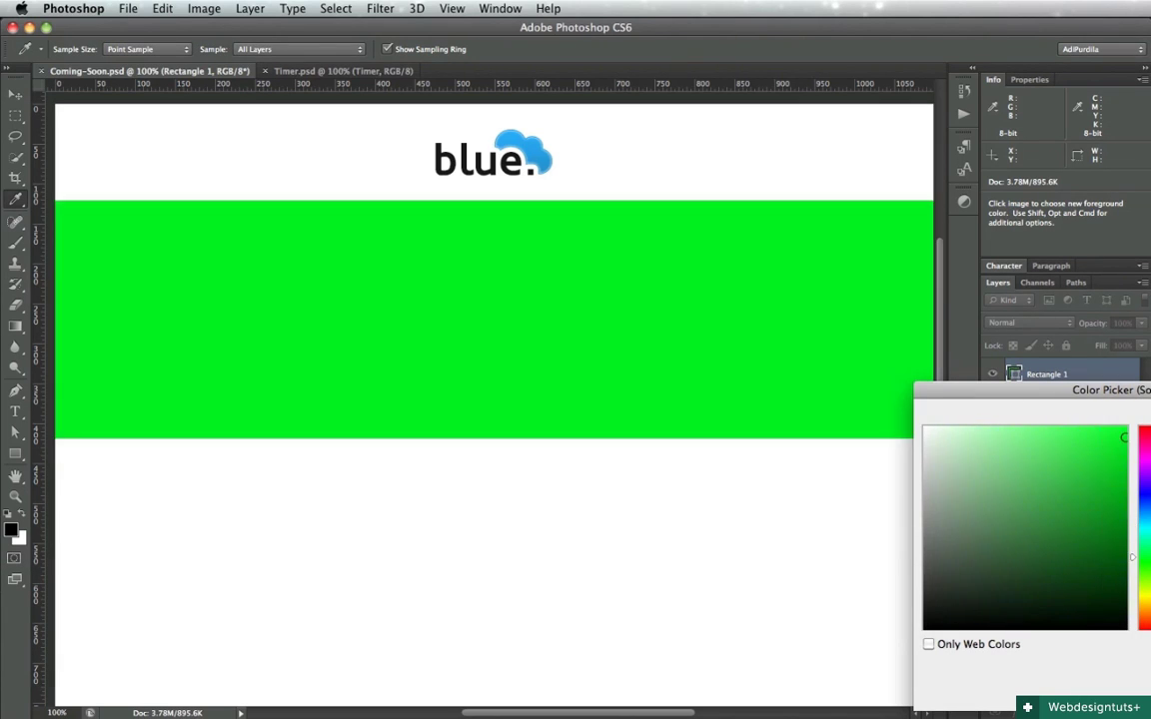
key("super+v")
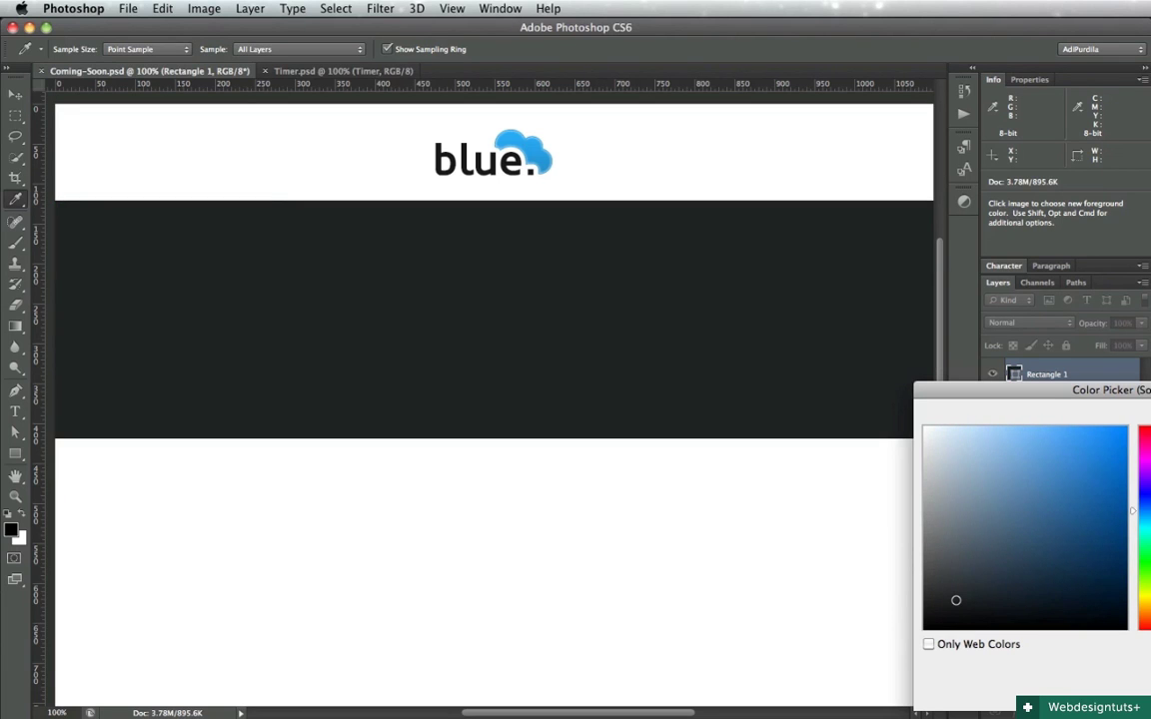
key("Return")
key("super+s")
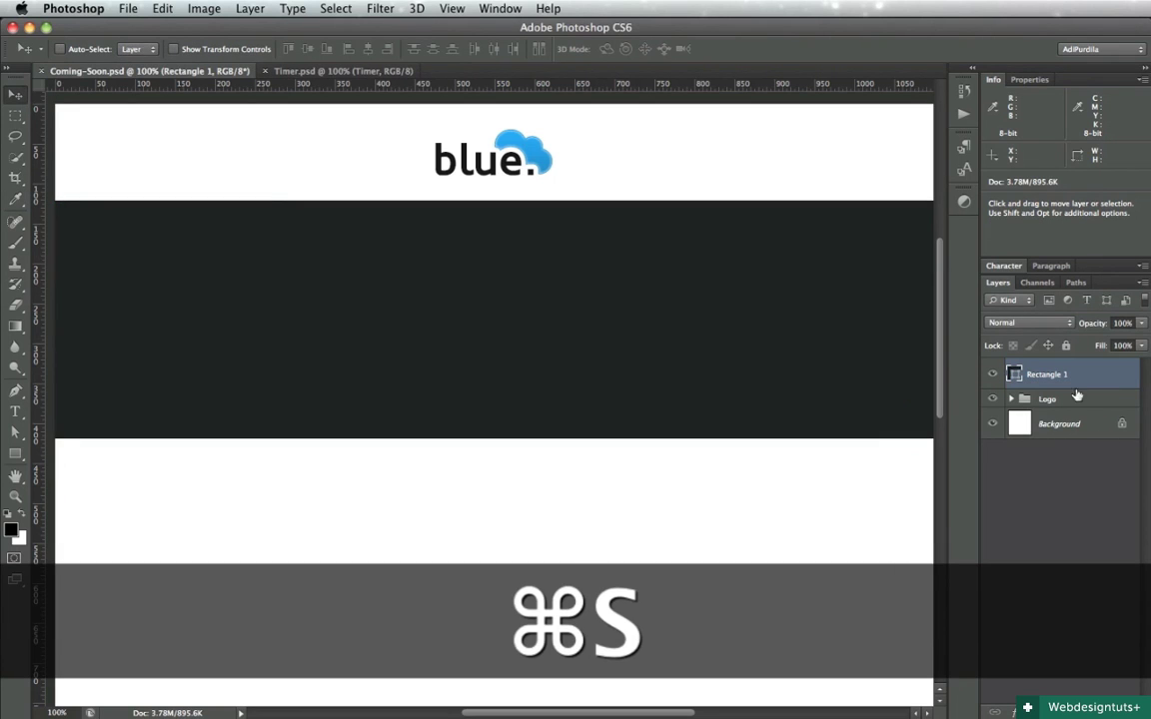
Add a pixelpattern14 chevron Pattern Overlay to the band, view at 100%, and save
double_click(1089, 376)
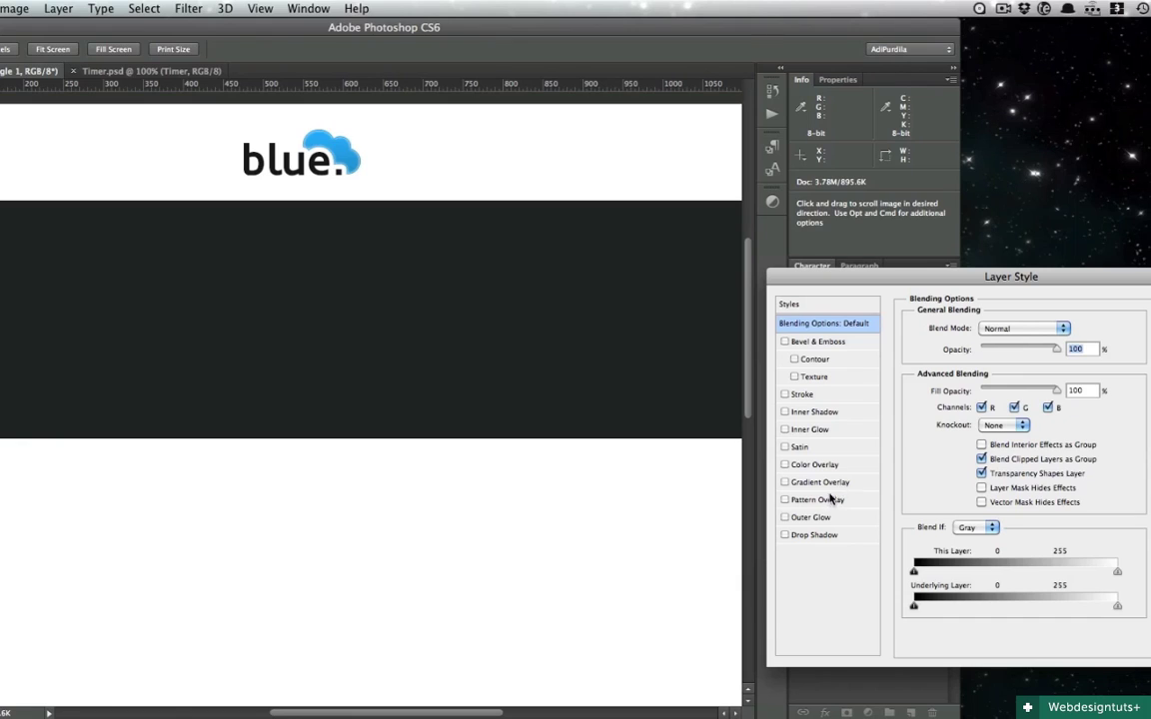
left_click(817, 500)
left_click(1009, 386)
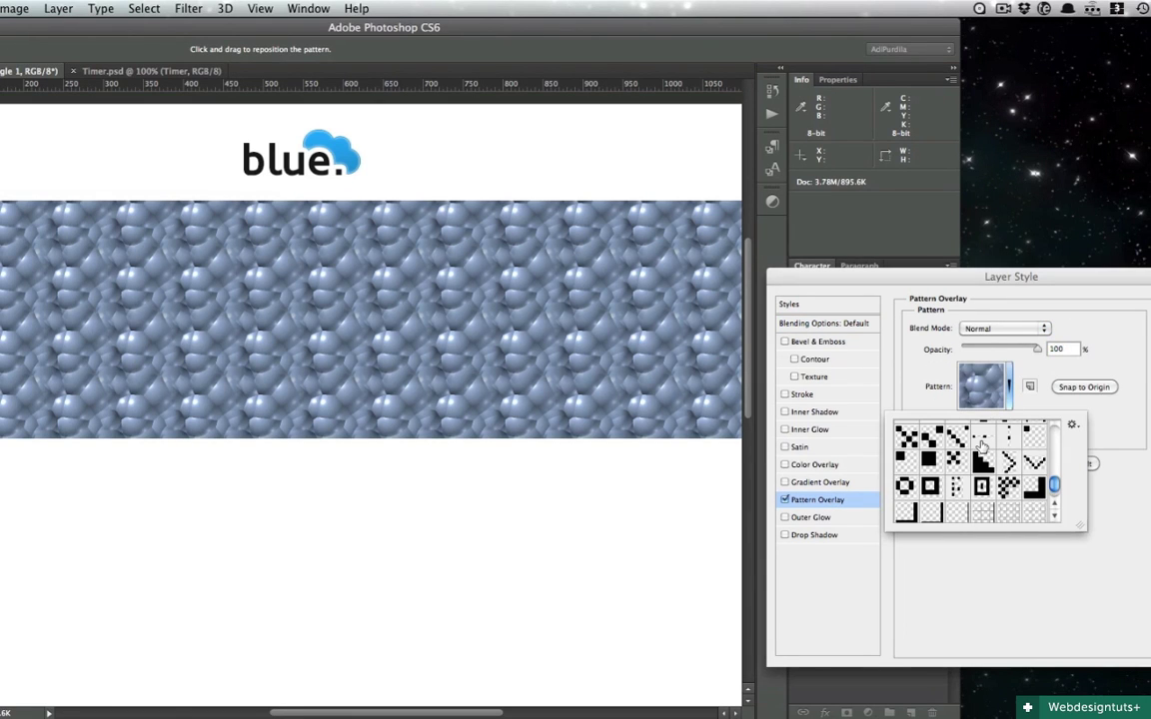
scroll(982, 445, "up", 2)
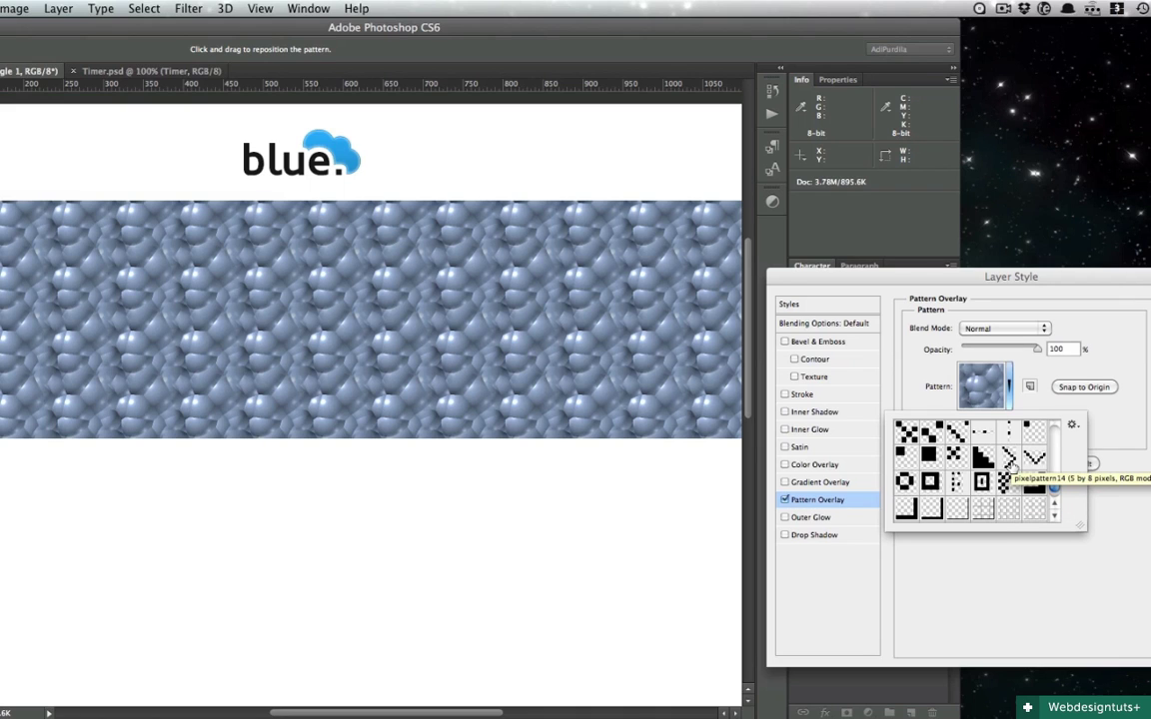
left_click(1010, 461)
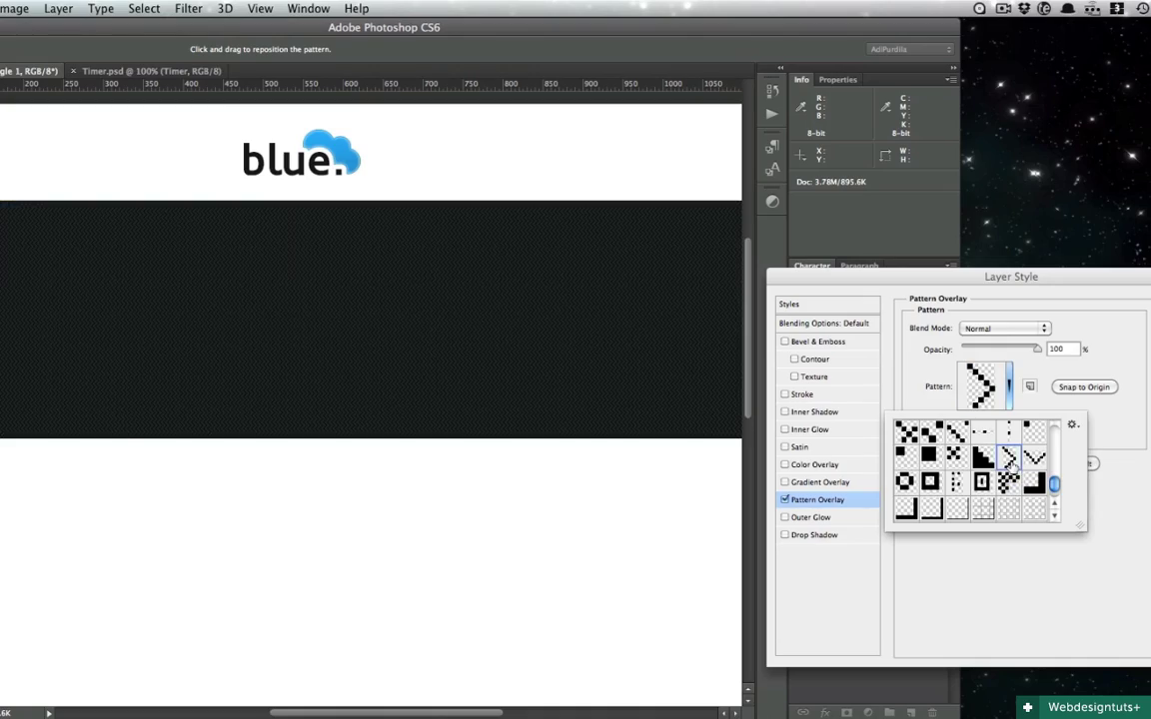
key("Return")
key("Return")
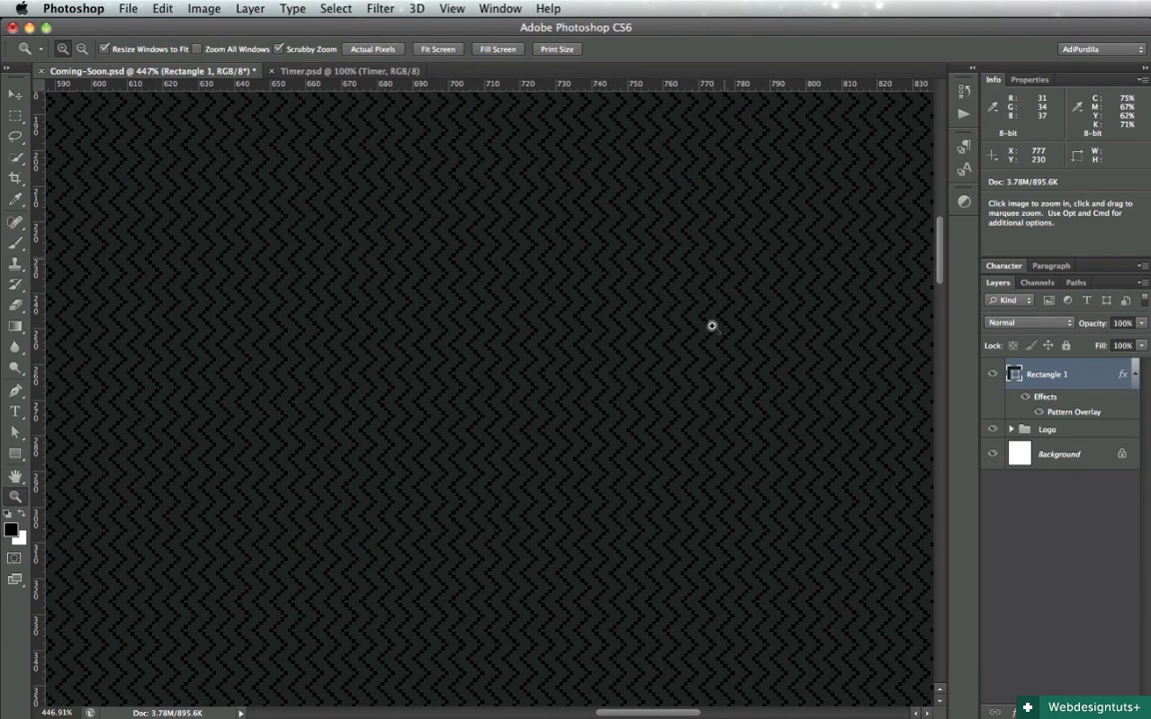
key("super+1")
key("super+s")
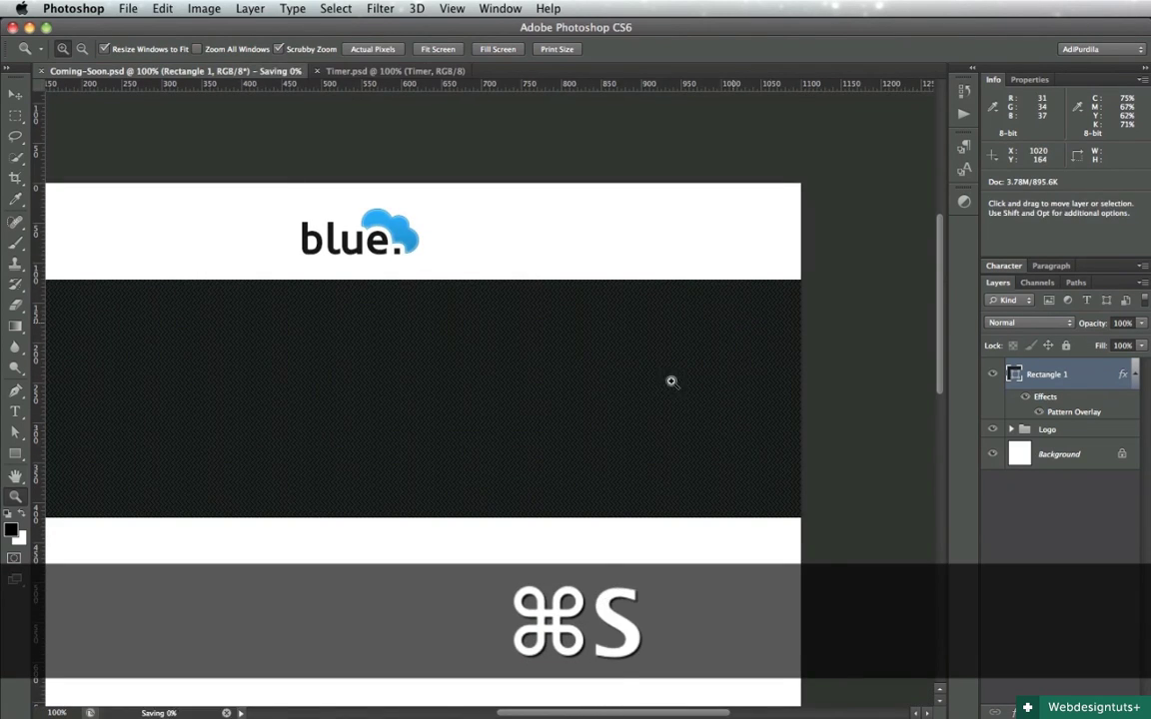
scroll(670, 381, "left", 5)
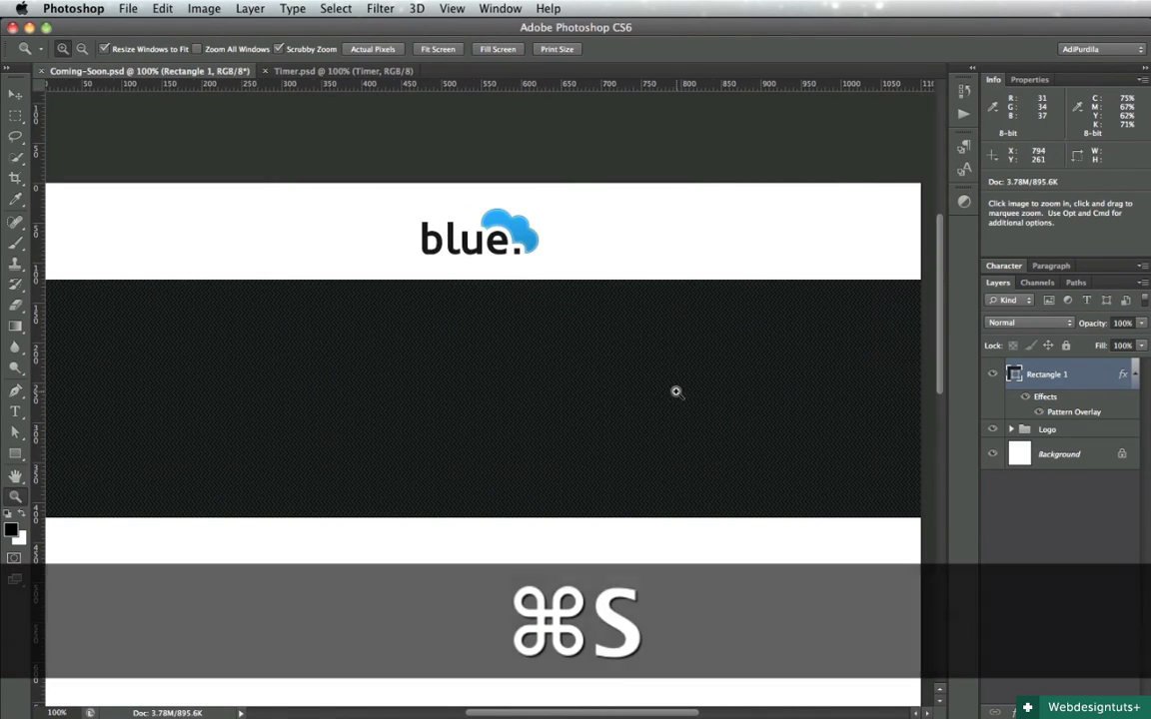
Duplicate the Timer group from Timer.psd into Coming-Soon.psd
key("v")
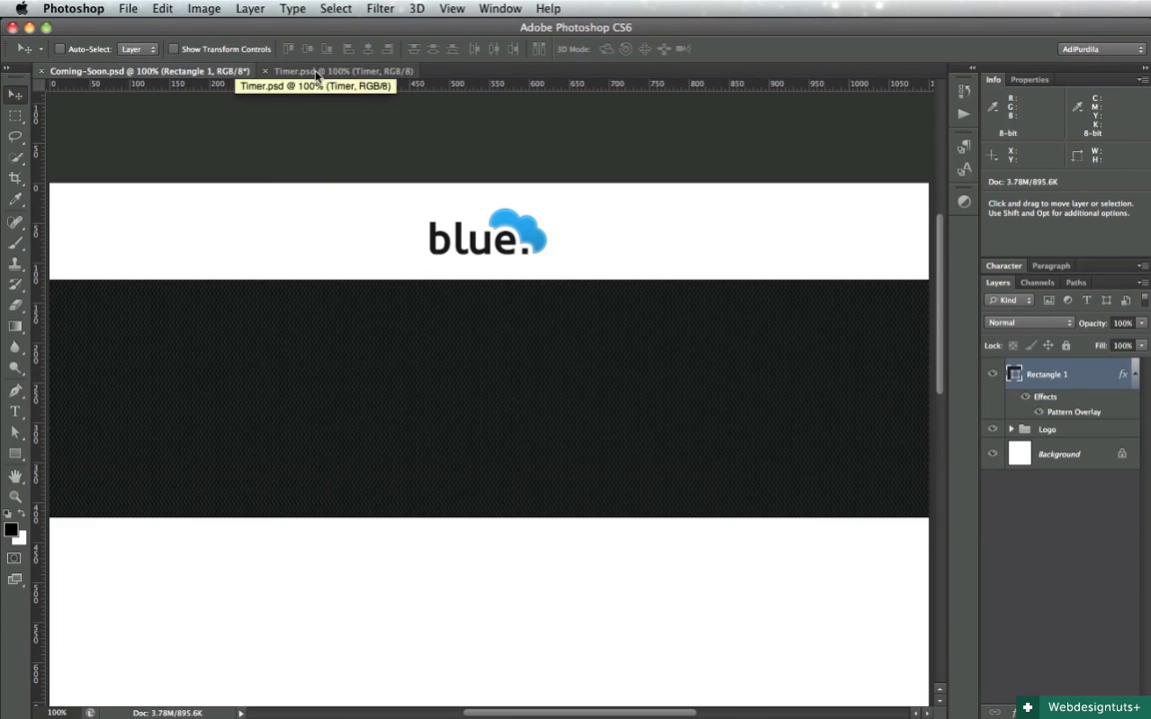
left_click(315, 72)
right_click(1061, 368)
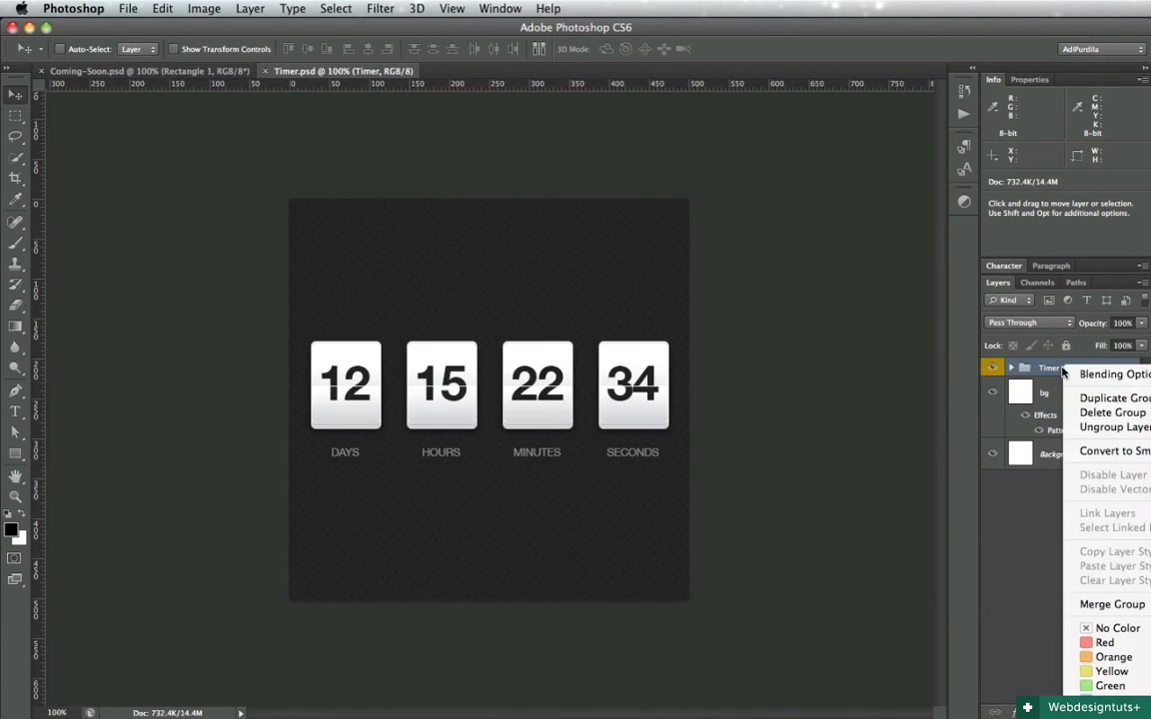
left_click(1111, 397)
left_click(683, 413)
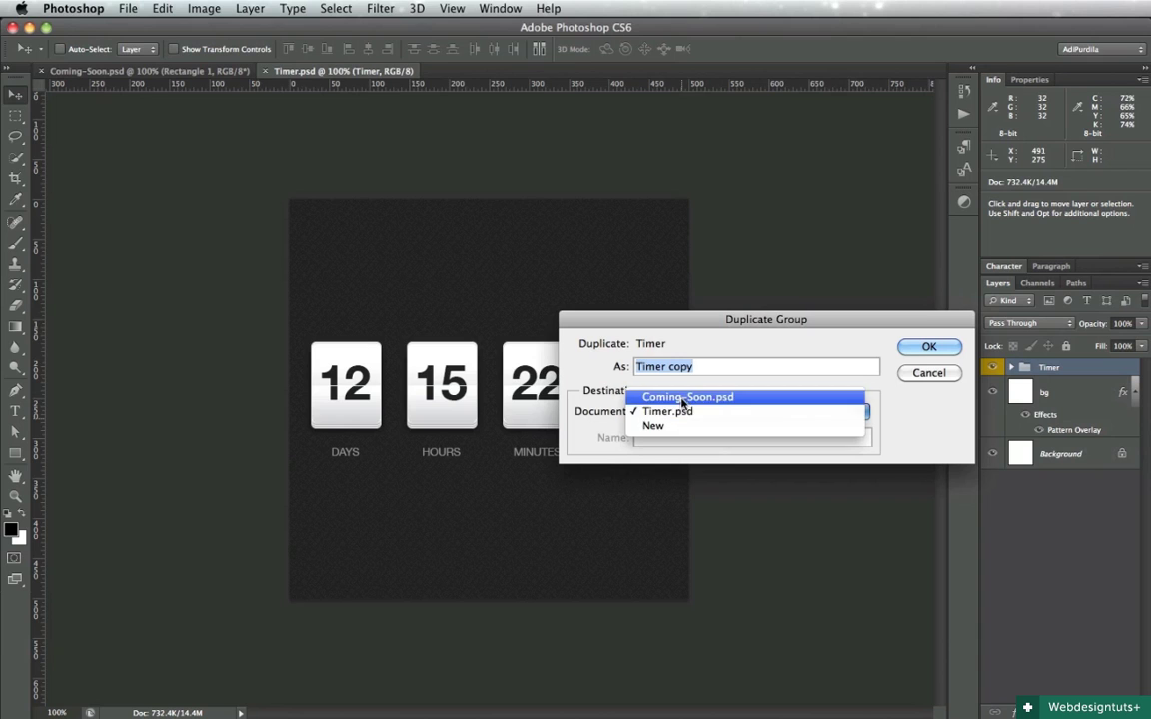
left_click(686, 398)
key("Return")
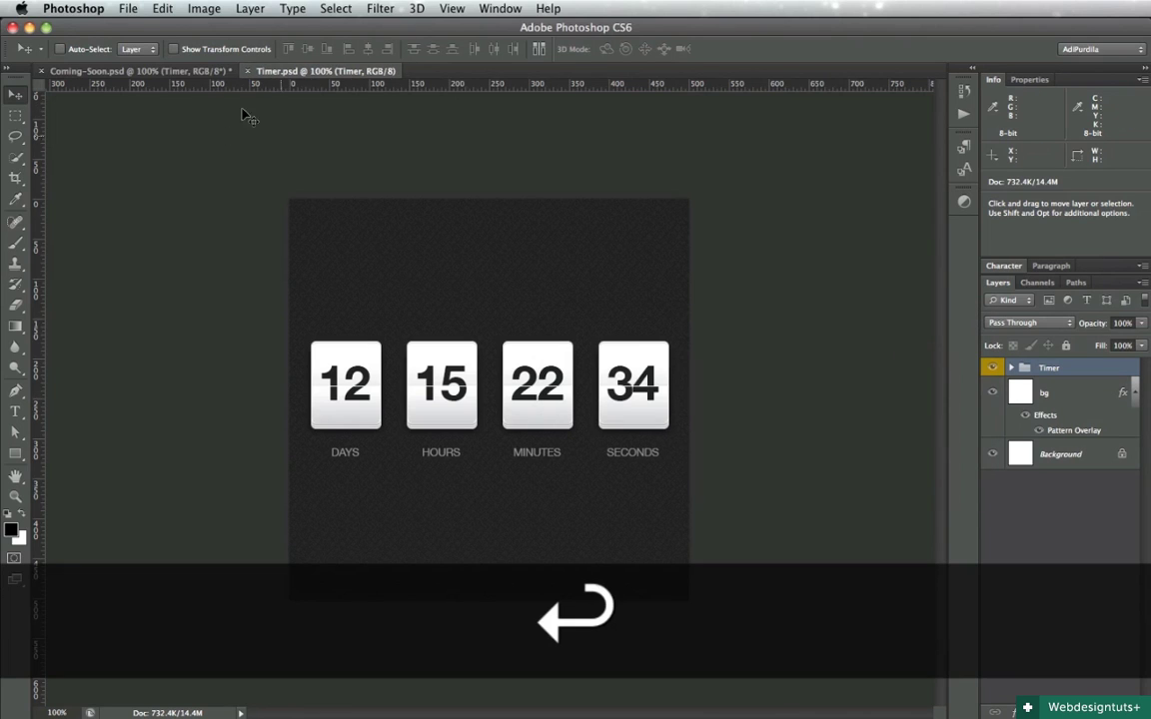
Centre the timer horizontally, move it down into the dark band, and save
key("super+a")
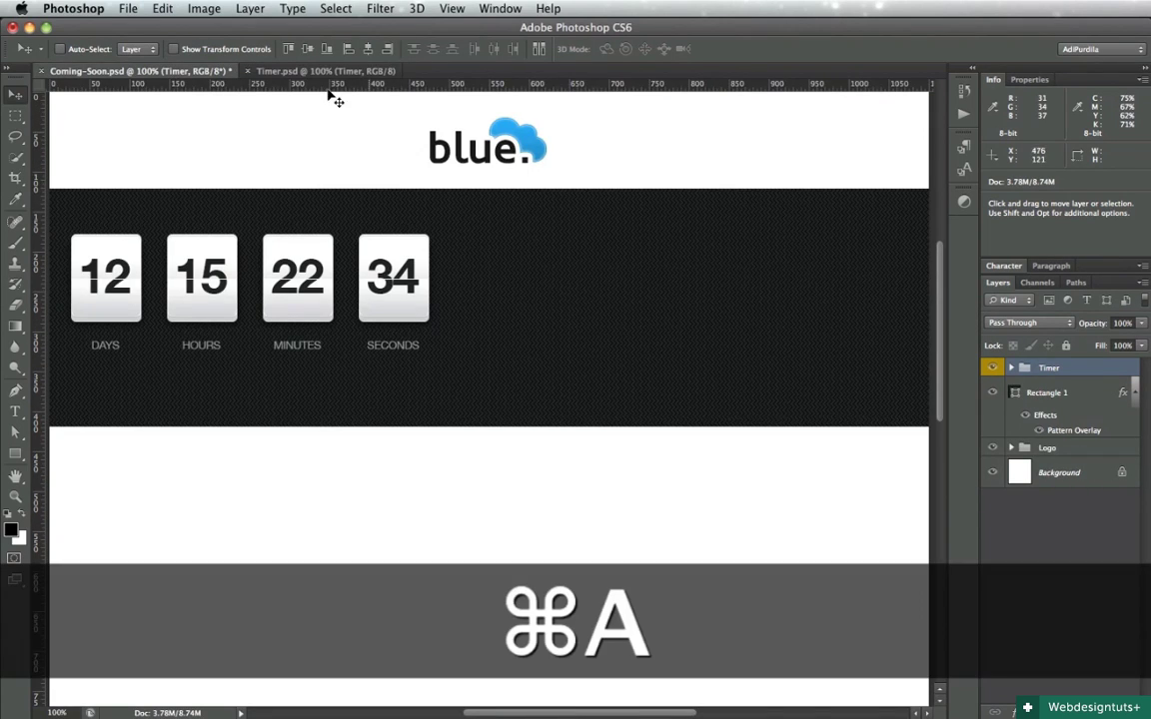
left_click(347, 48)
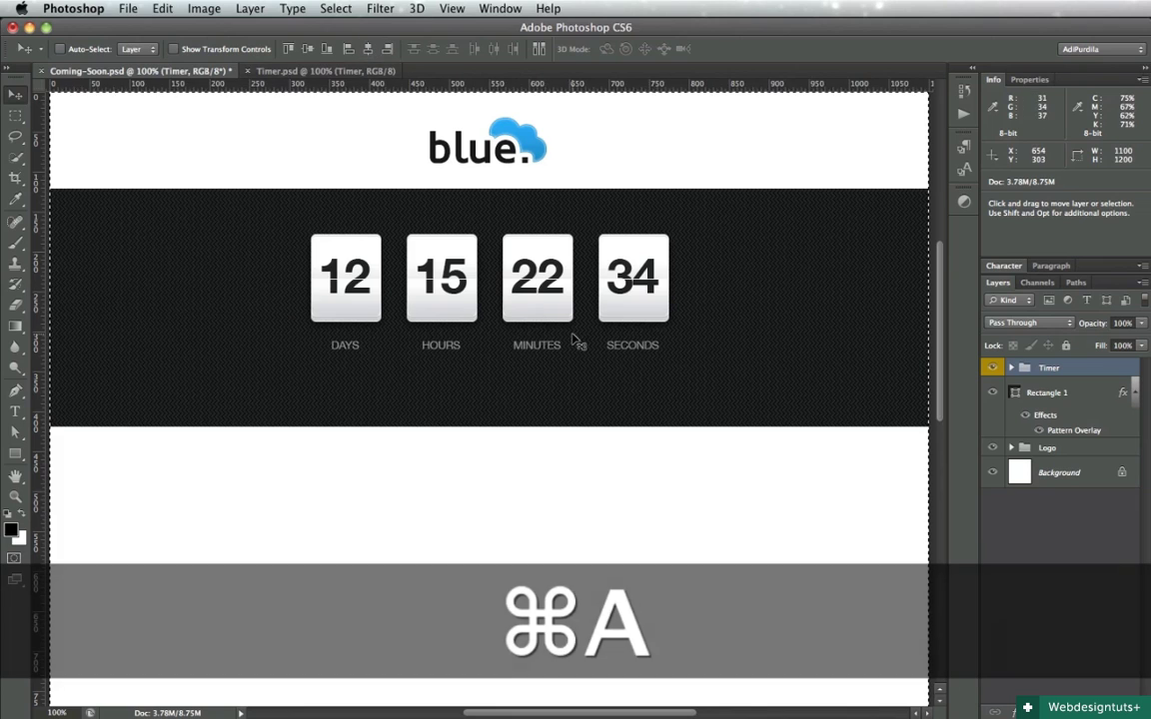
key("super+d")
left_click_drag(548, 302, 548, 367)
key("super+s")
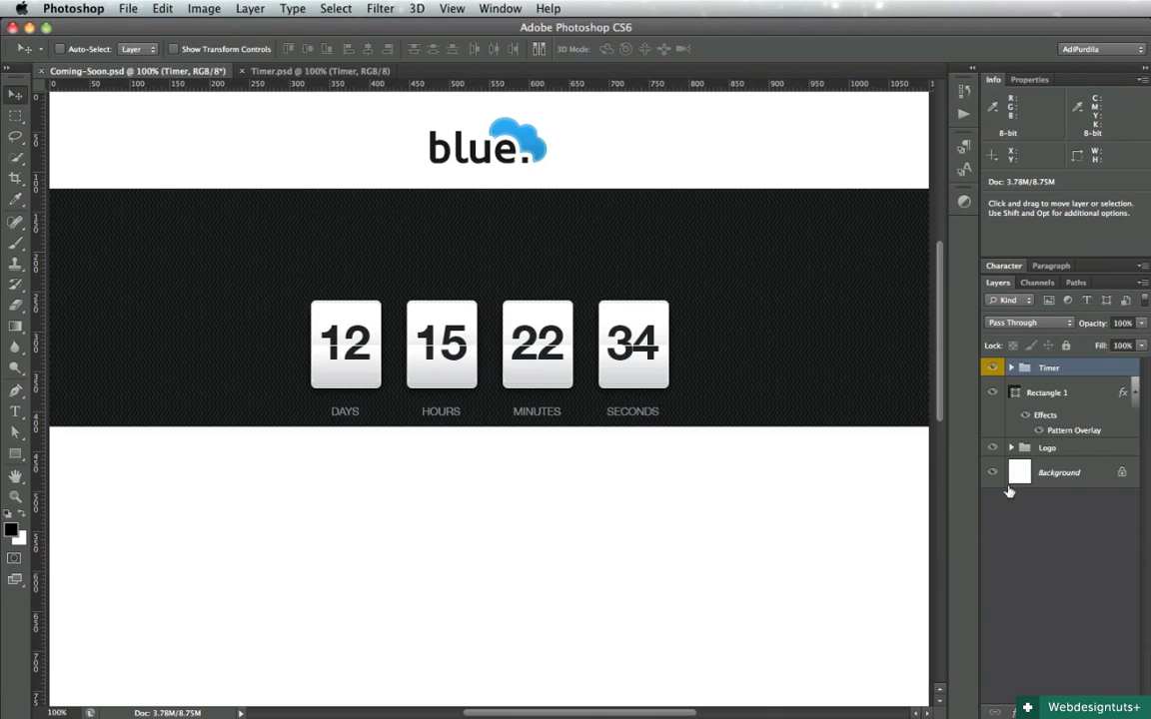
Put the Logo layer into a new group named Top with a red label
left_click(1055, 450, "shift")
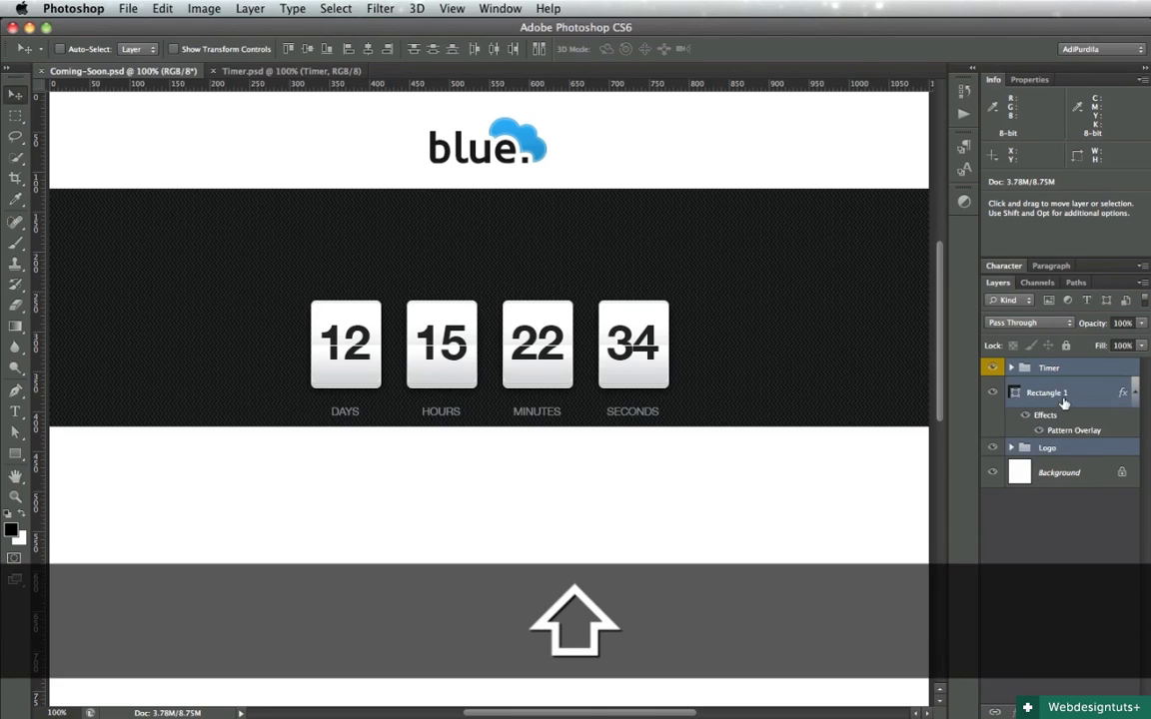
left_click(1081, 451)
key("super+g")
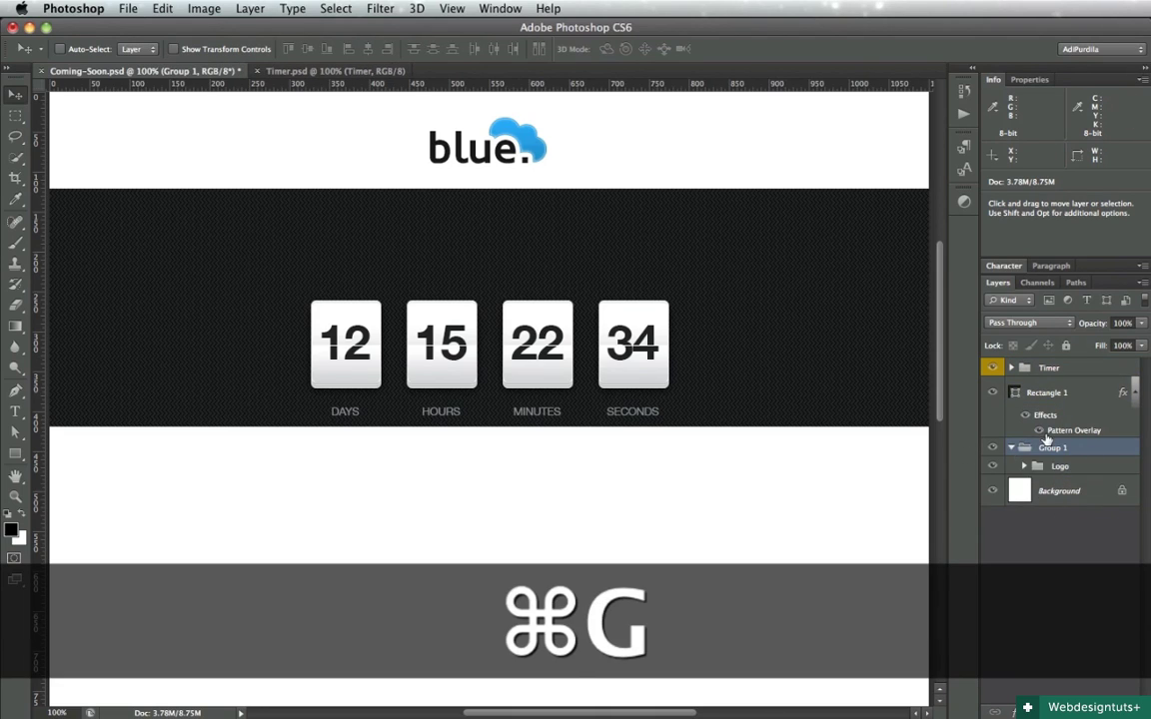
double_click(1051, 448)
type("Top")
key("Return")
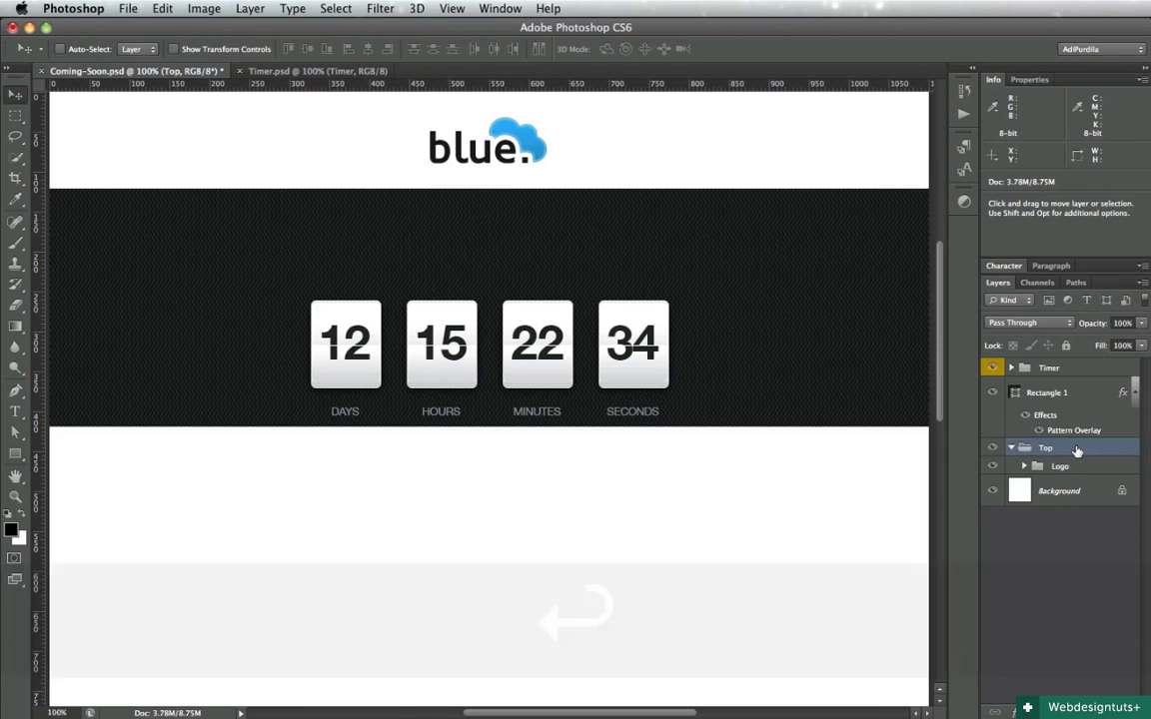
right_click(1076, 451)
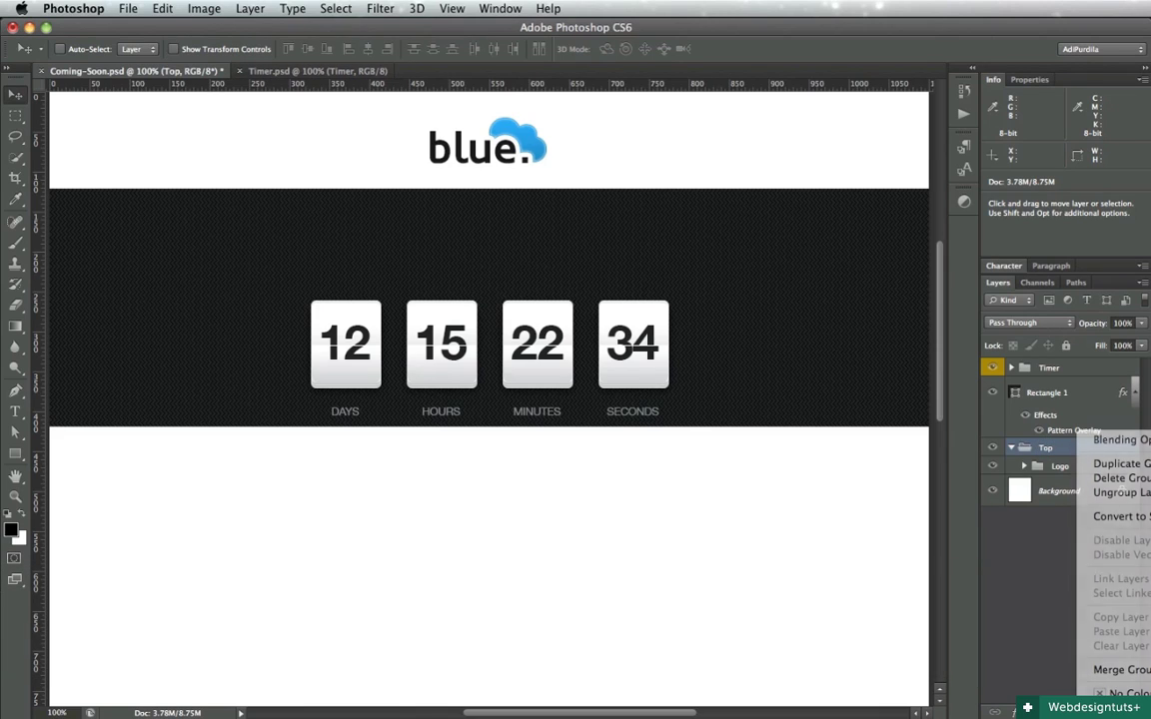
left_click(1119, 709)
Group the Timer group and band layer together as Timer Area
left_click(1056, 373)
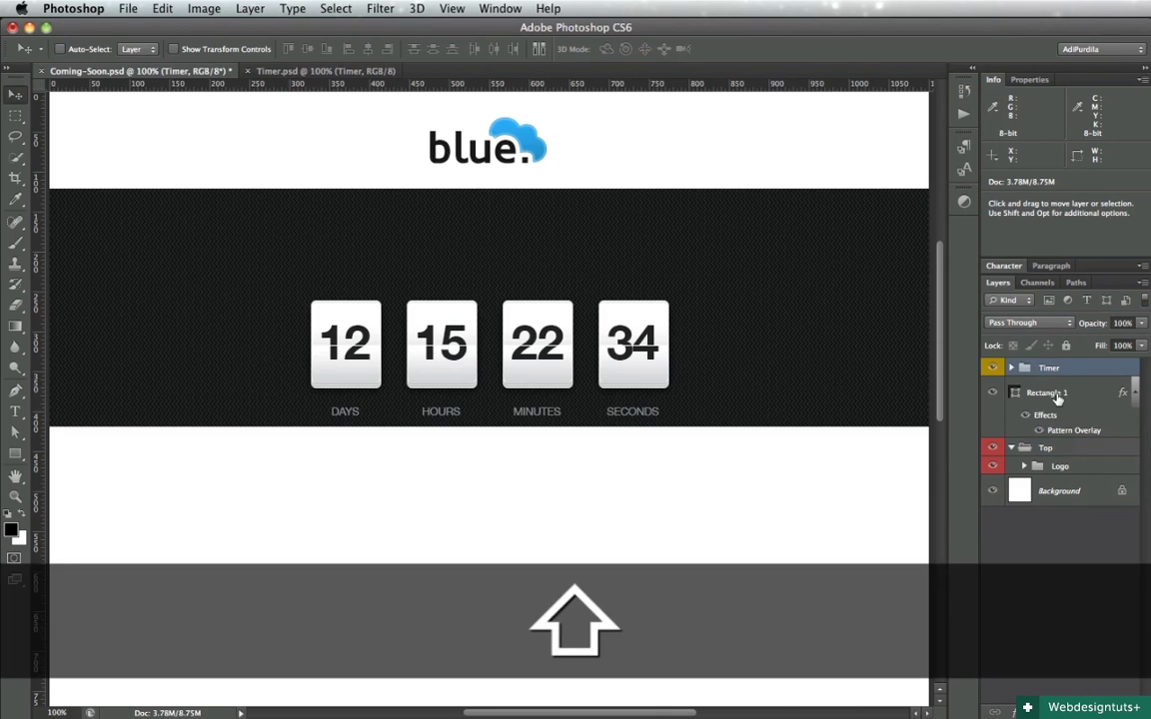
left_click(1058, 398, "shift")
key("super+shift+1")
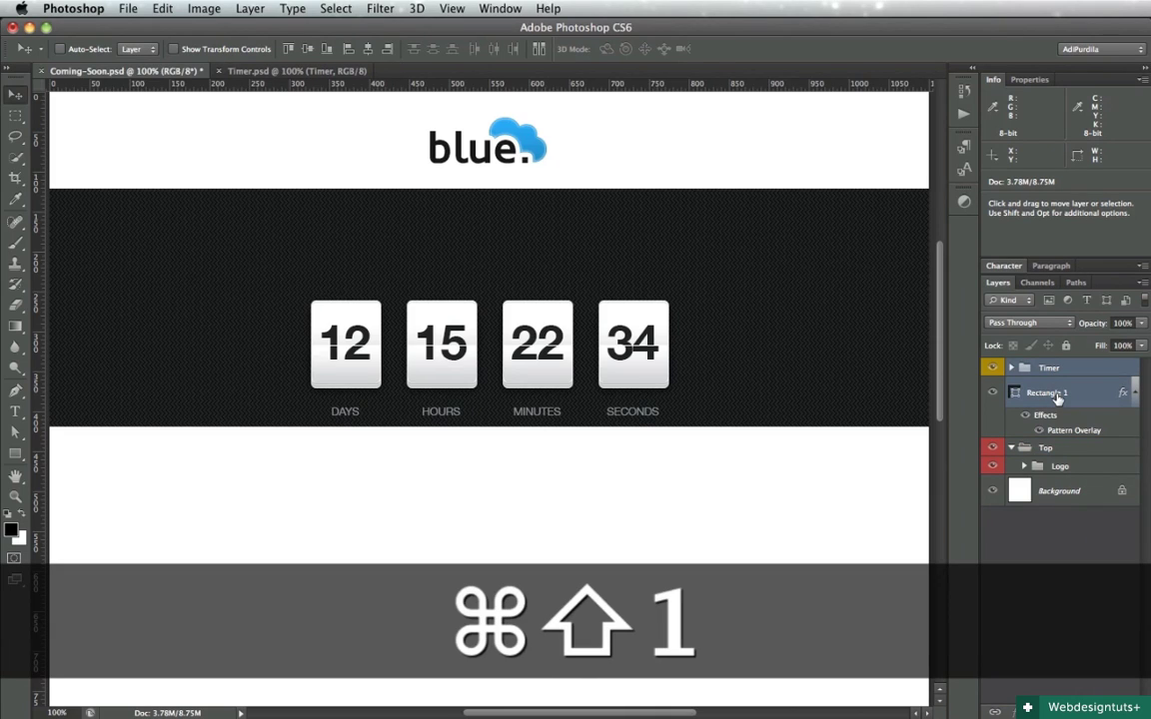
key("super+g")
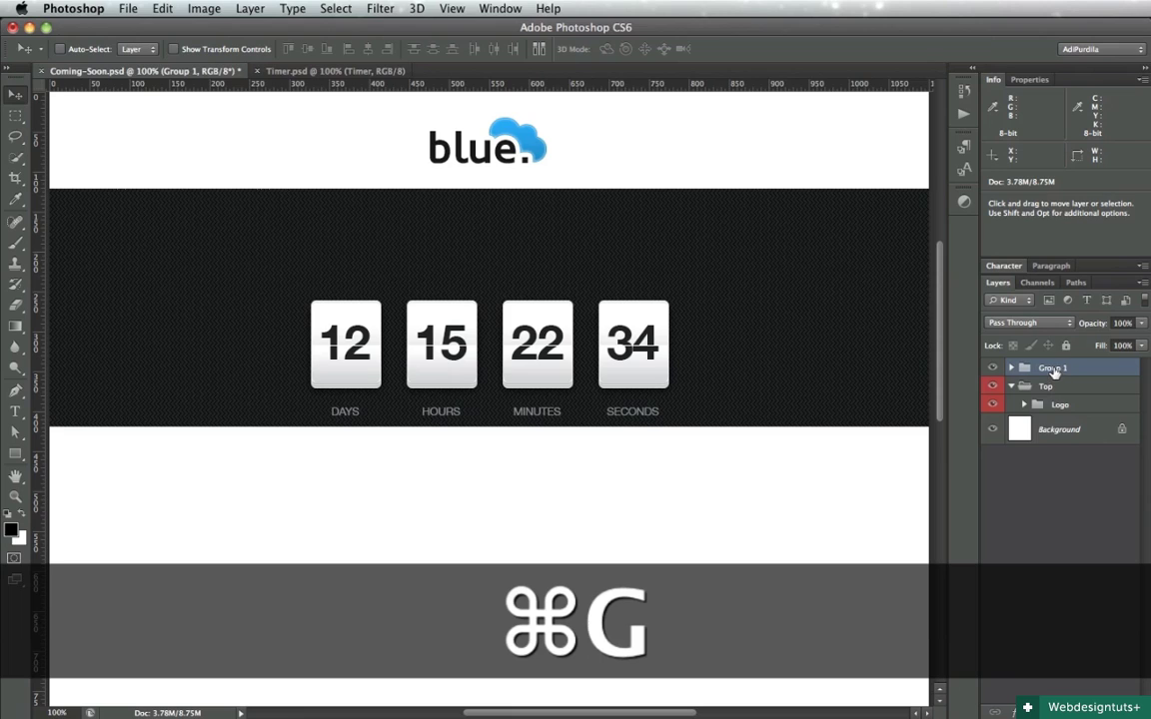
double_click(1054, 368)
type("Timer Area")
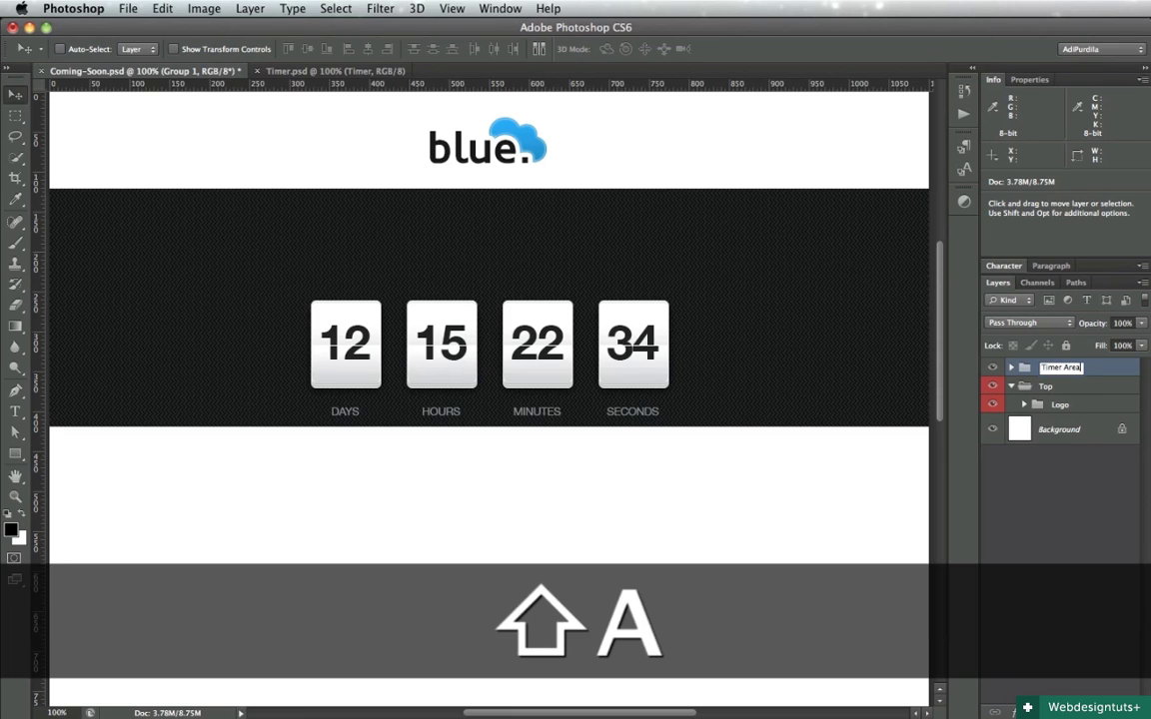
key("Return")
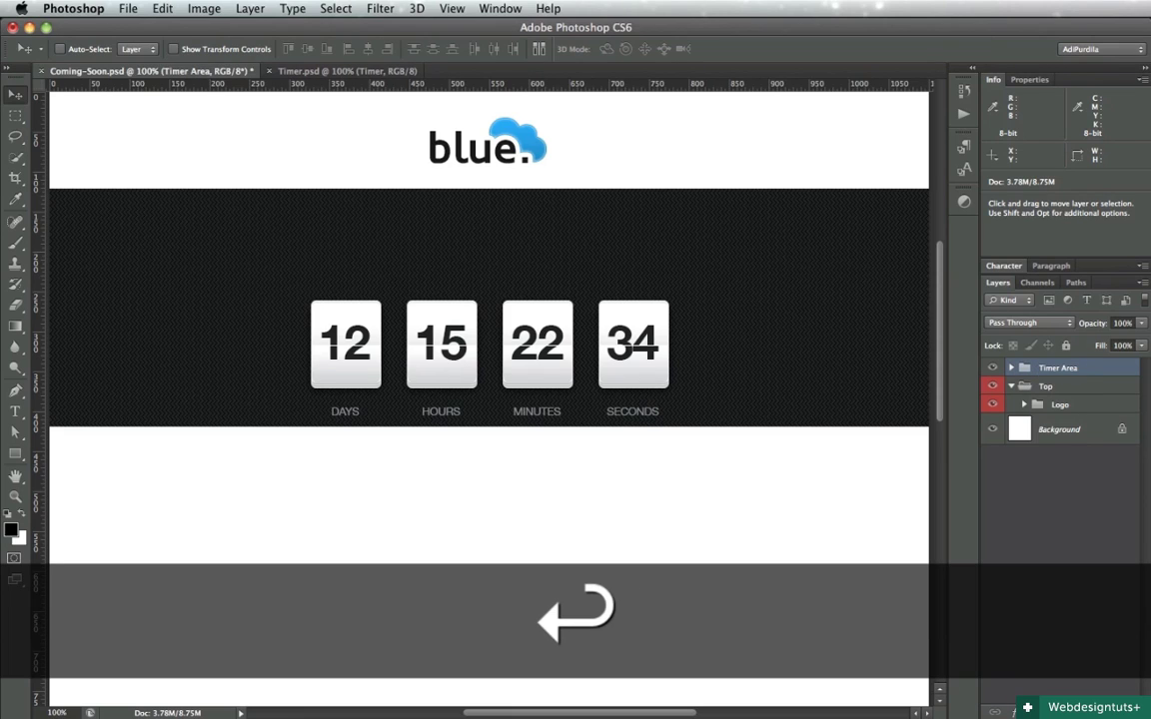
Give Timer Area a yellow label and rename Rectangle 1 to base
left_click(1011, 369)
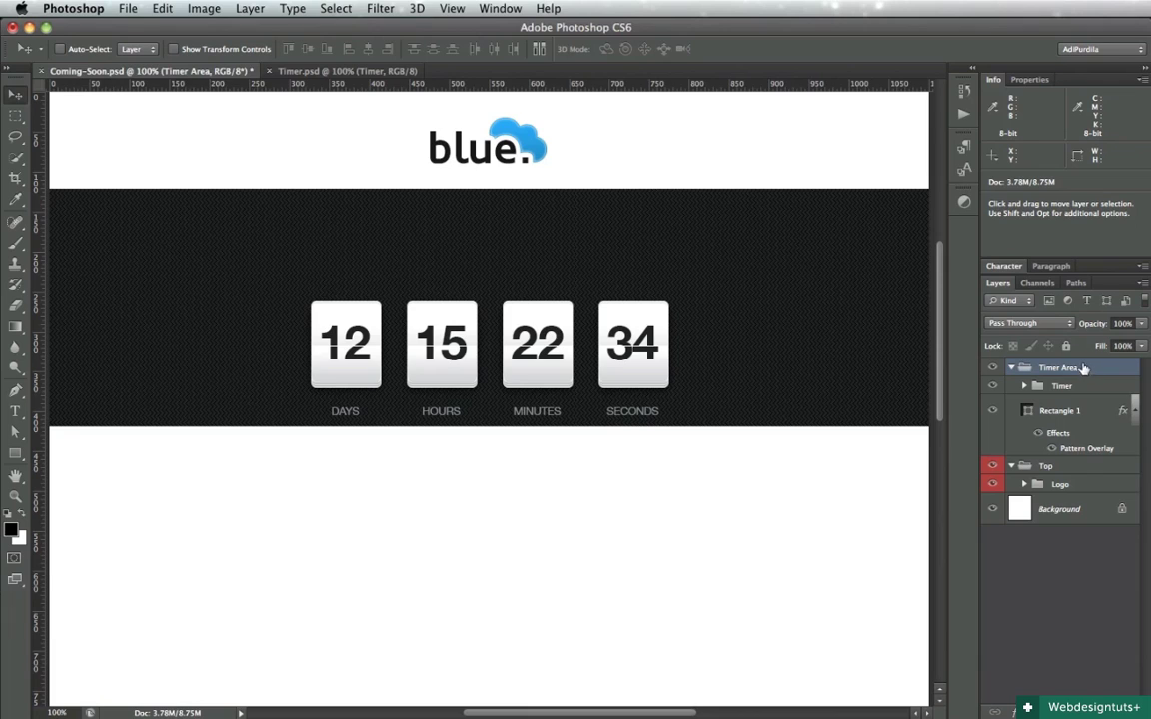
right_click(1083, 370)
left_click(1039, 664)
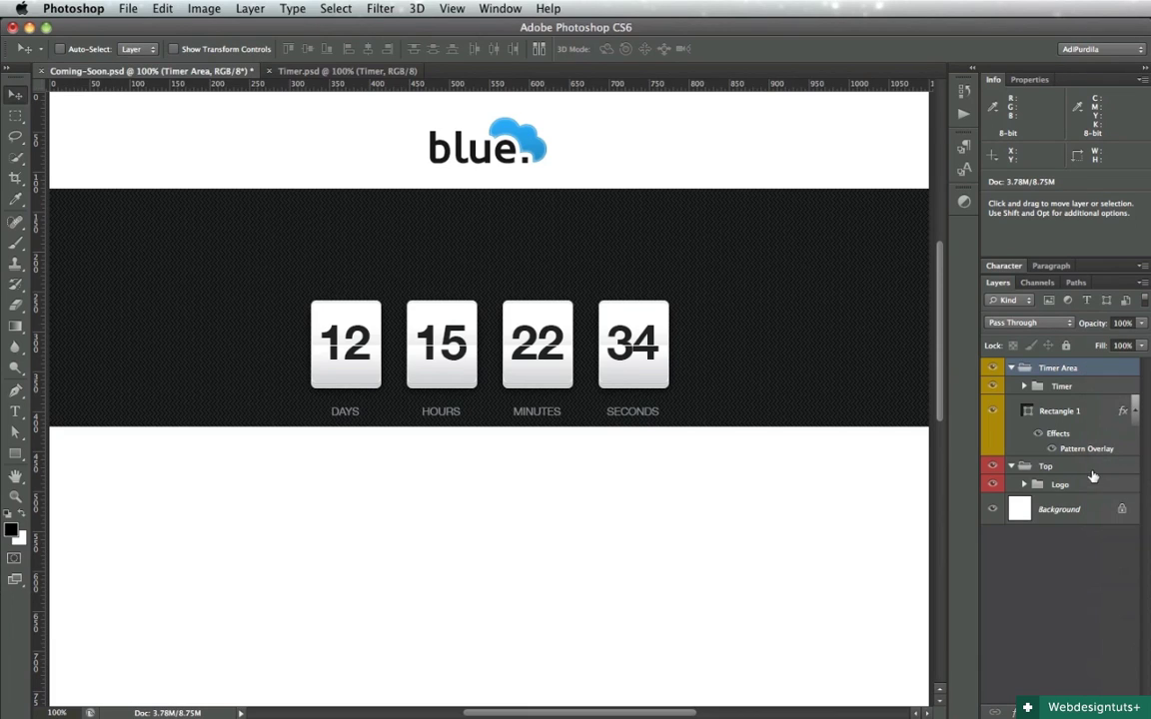
double_click(1065, 417)
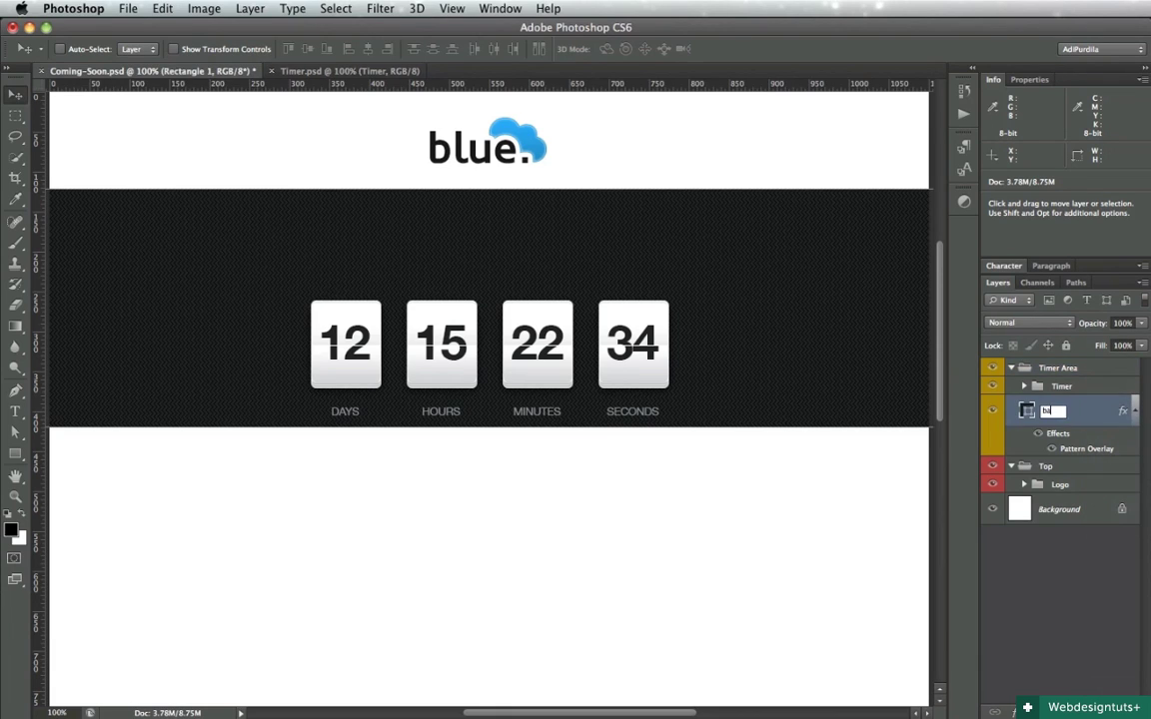
type("se")
key("Return")
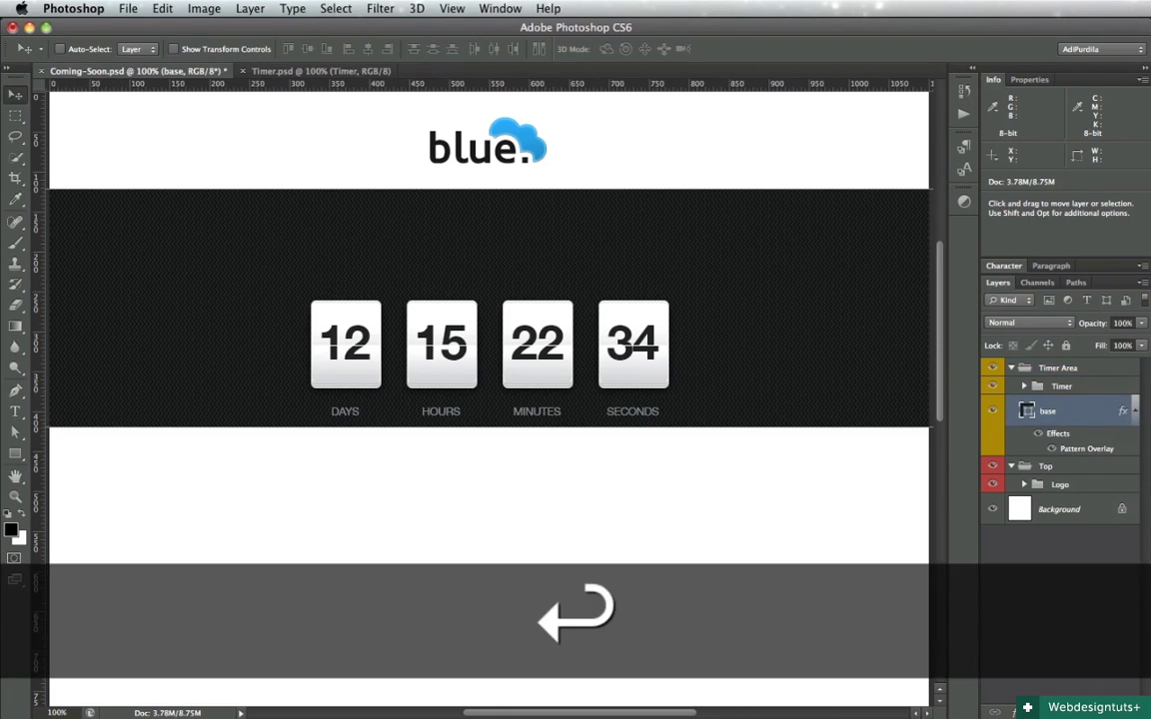
Add the heading text "We're coming soon..." above the timer and fill it white
left_click(1076, 387)
key("t")
left_click(445, 243)
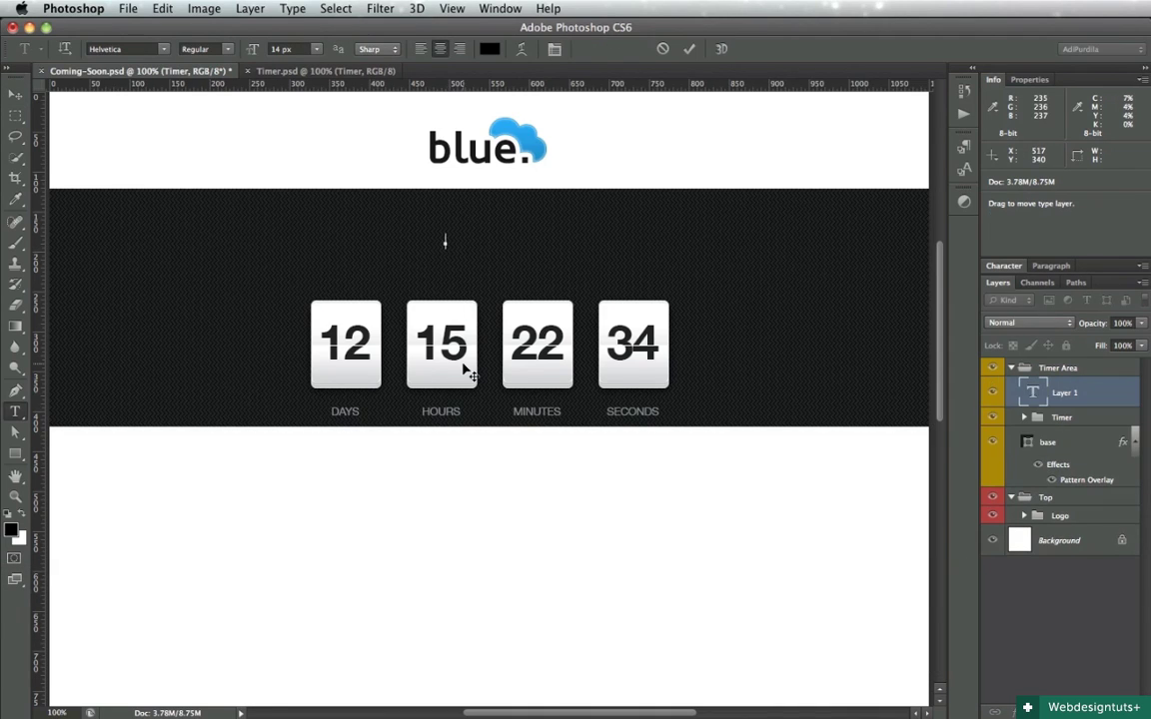
type("W")
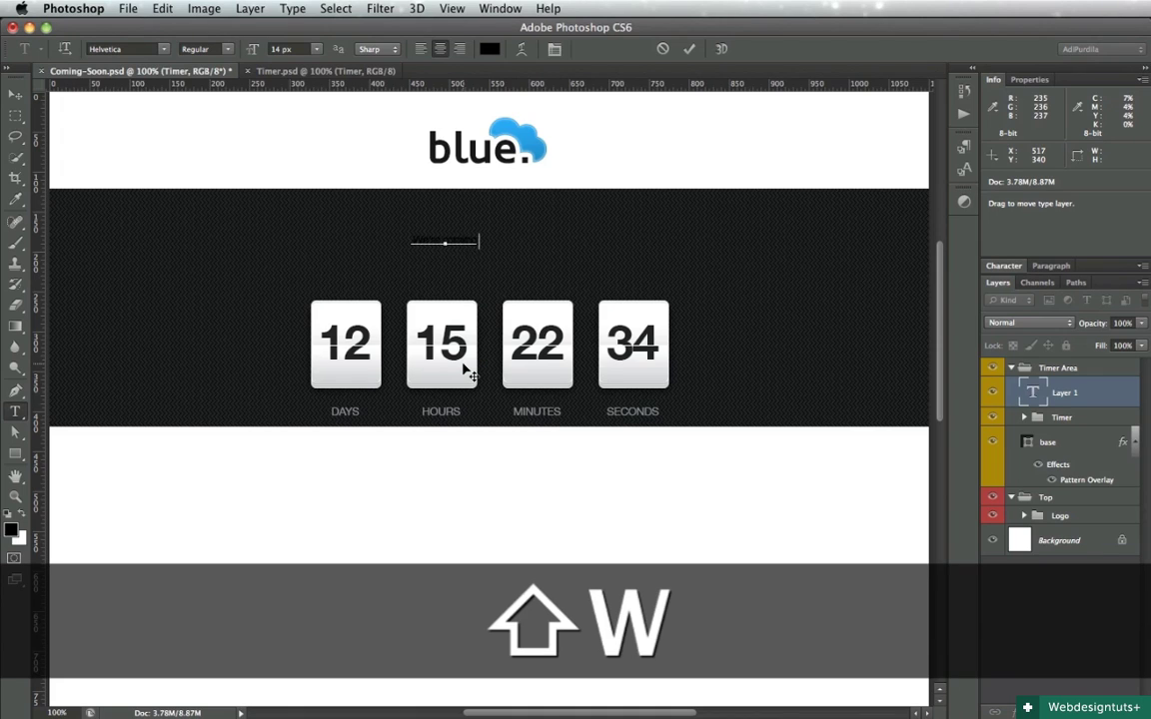
type(" soon.")
key("super+Return")
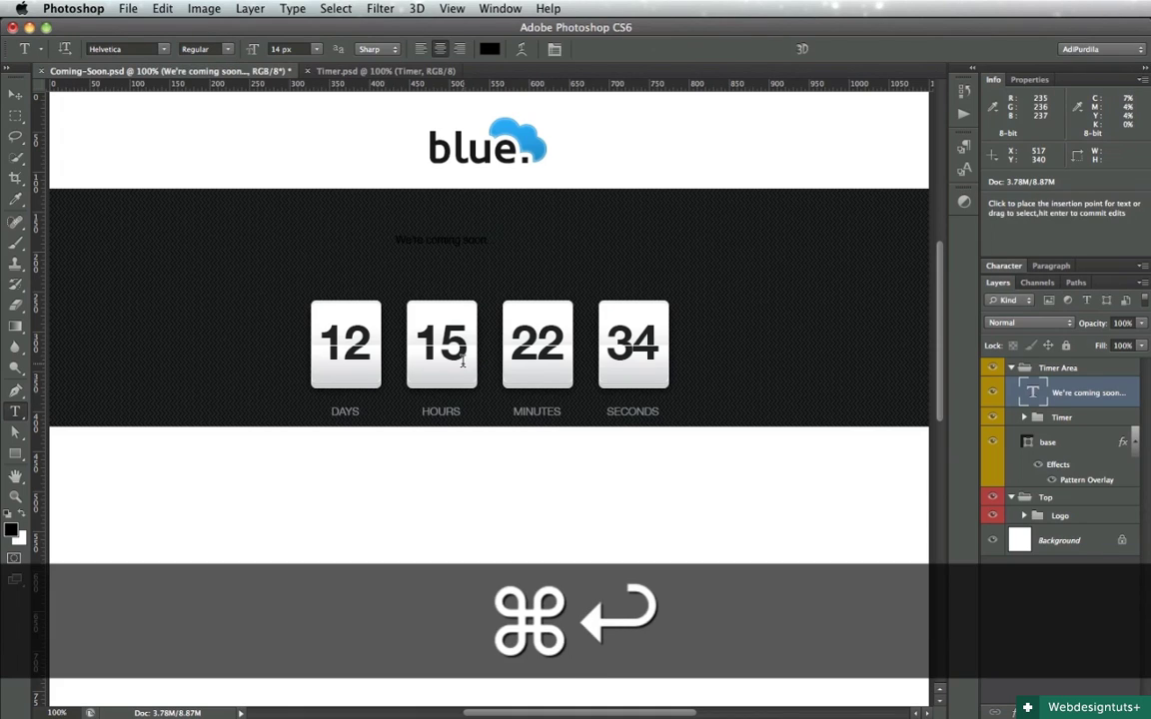
key("super+BackSpace")
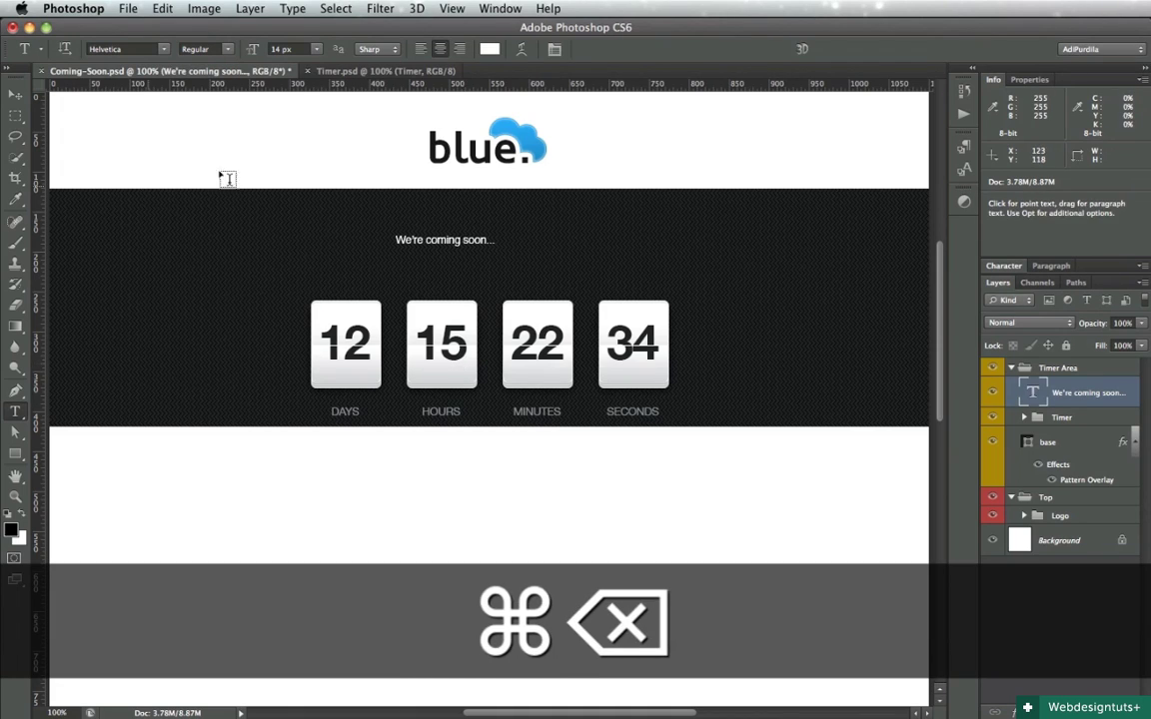
Set the heading's font to Georgia at 36 px
left_click(141, 48)
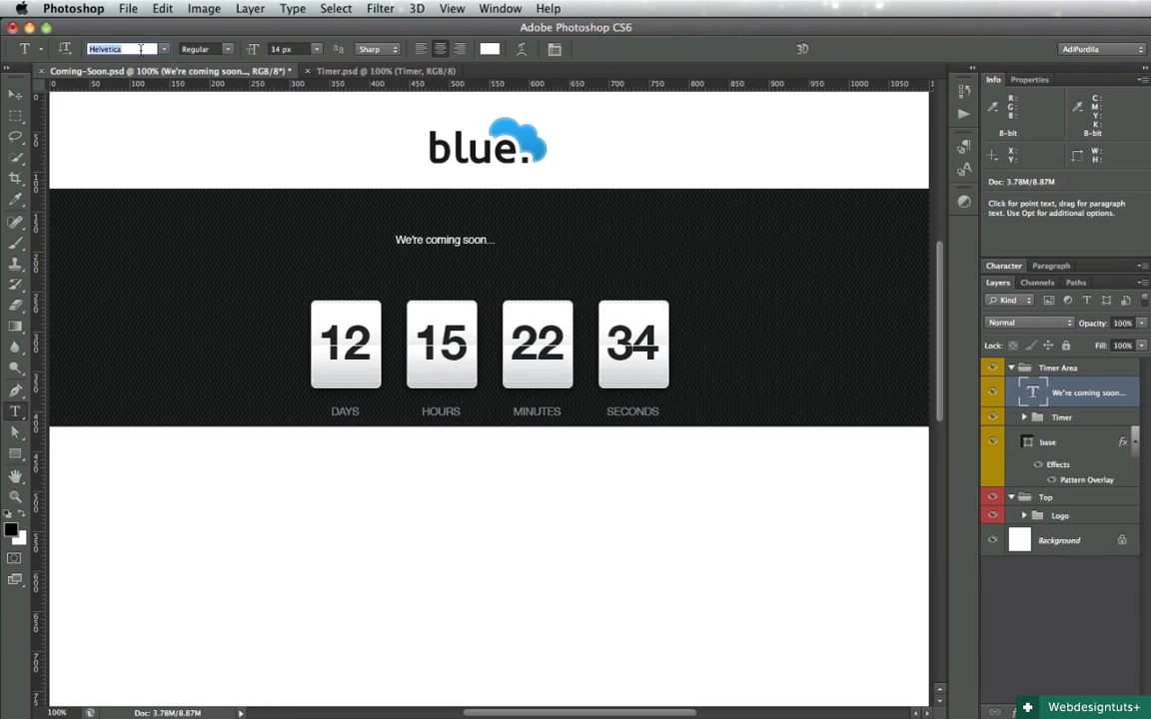
type("G")
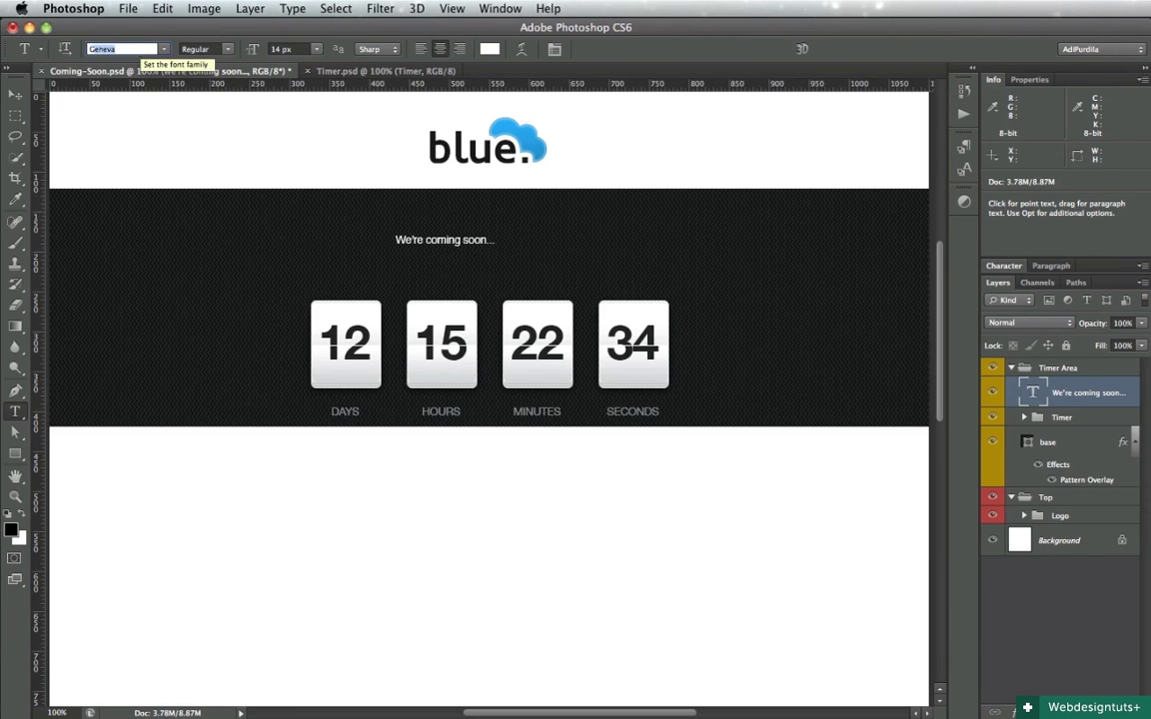
type("eorgia")
key("Return")
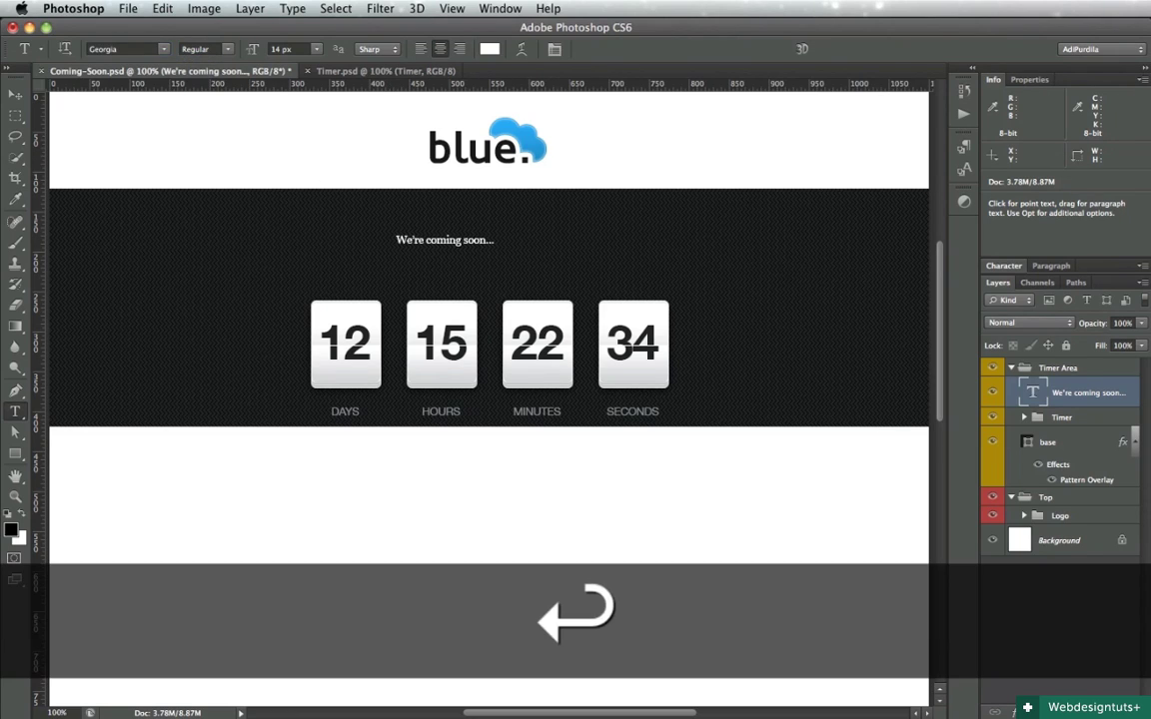
left_click(314, 49)
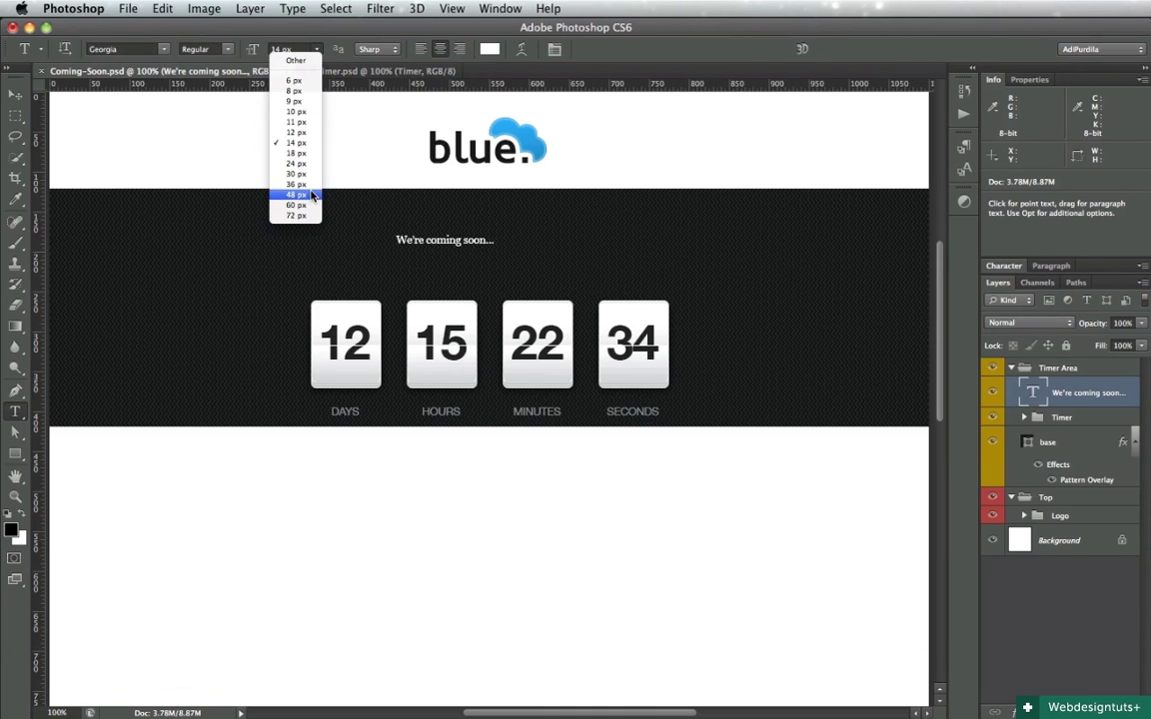
left_click(313, 184)
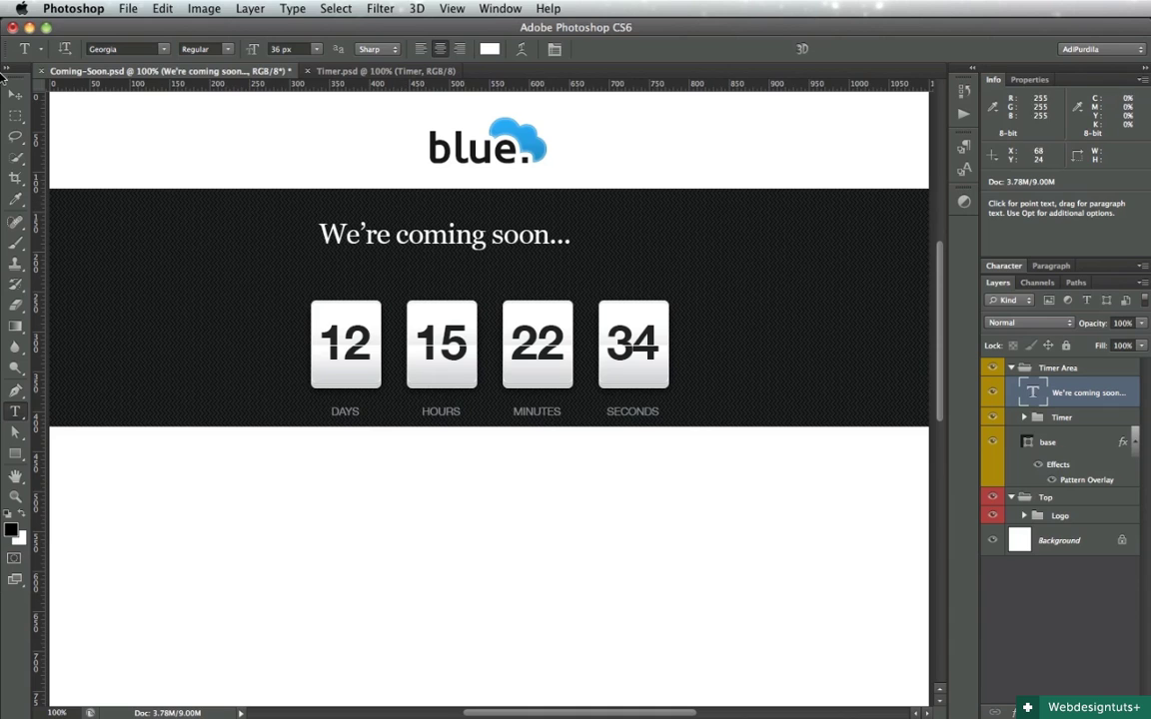
Centre the heading horizontally on the page and nudge it vertically into place
key("v")
left_click_drag(517, 236, 576, 245)
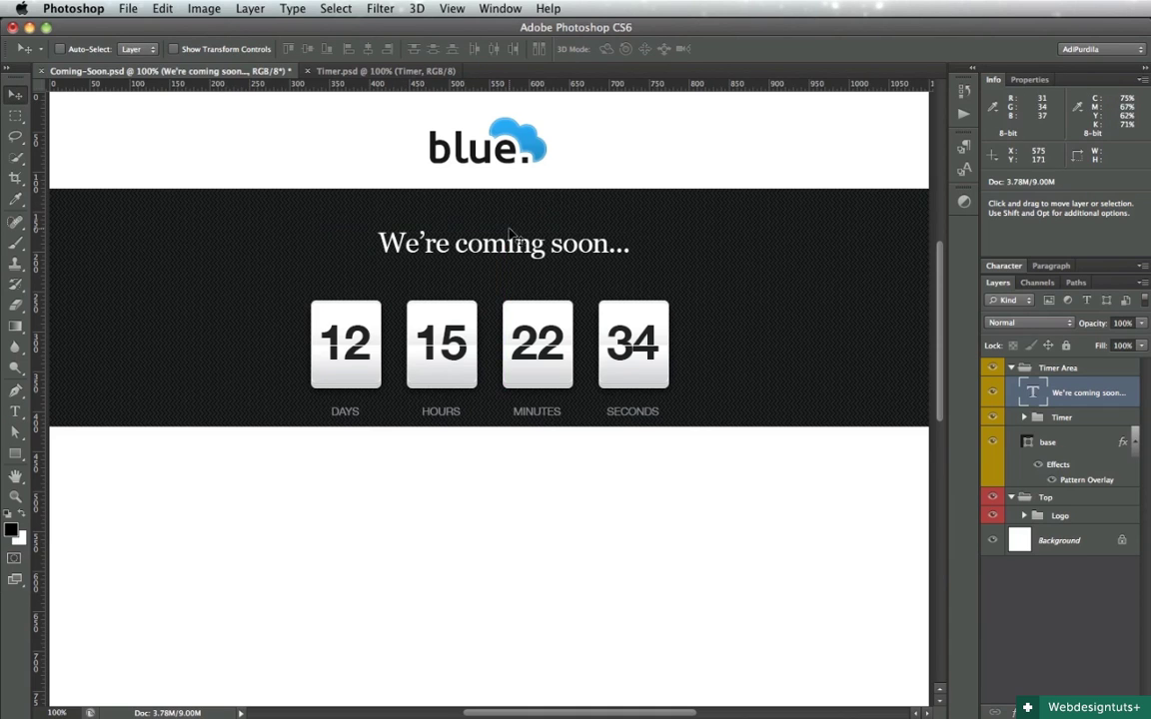
key("super+a")
left_click(368, 48)
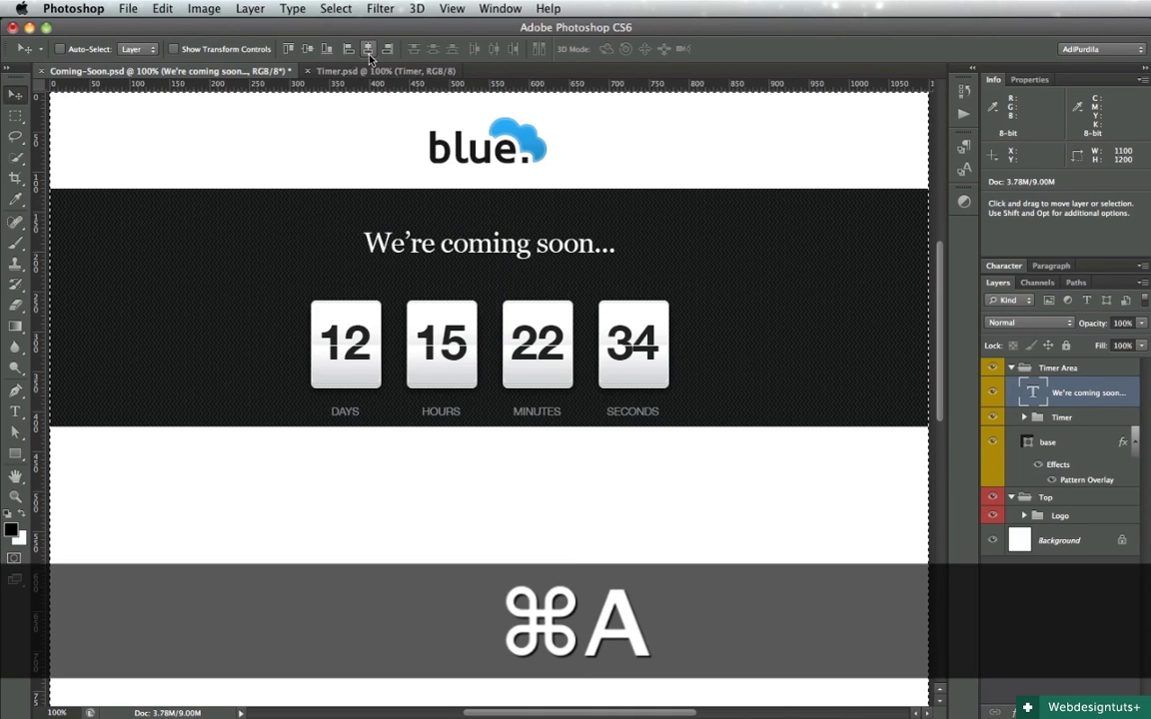
key("super+d")
key("z")
left_click_drag(447, 194, 517, 251)
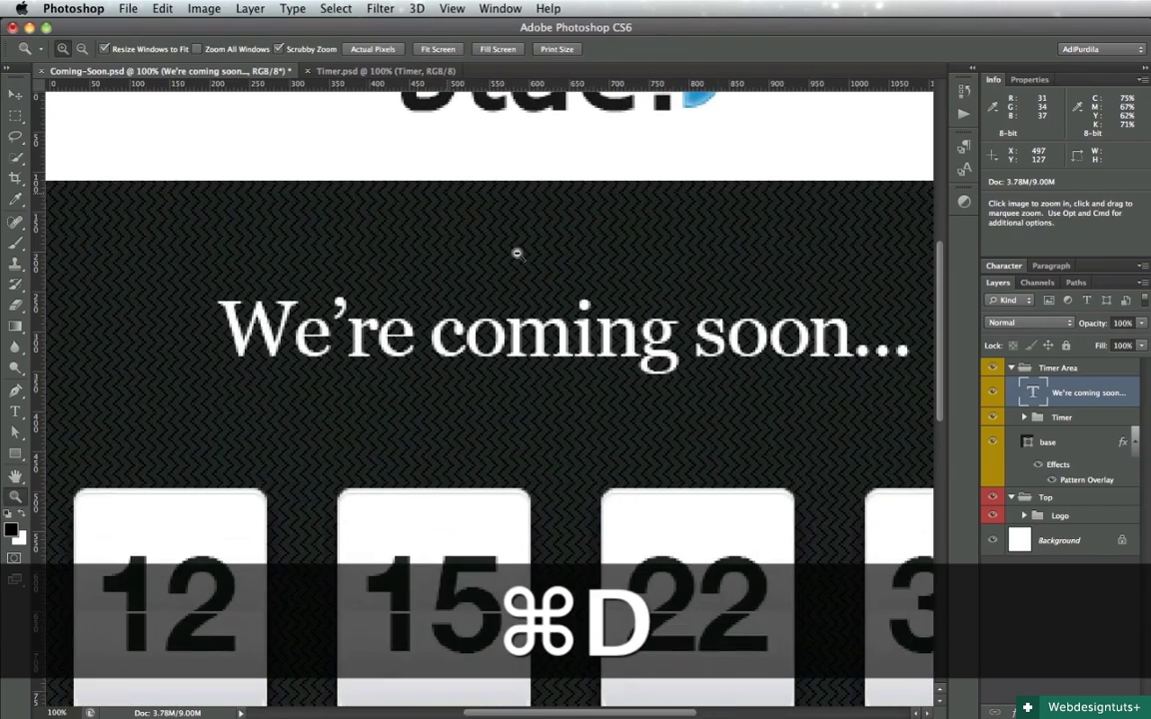
key("v")
left_click_drag(586, 336, 584, 369)
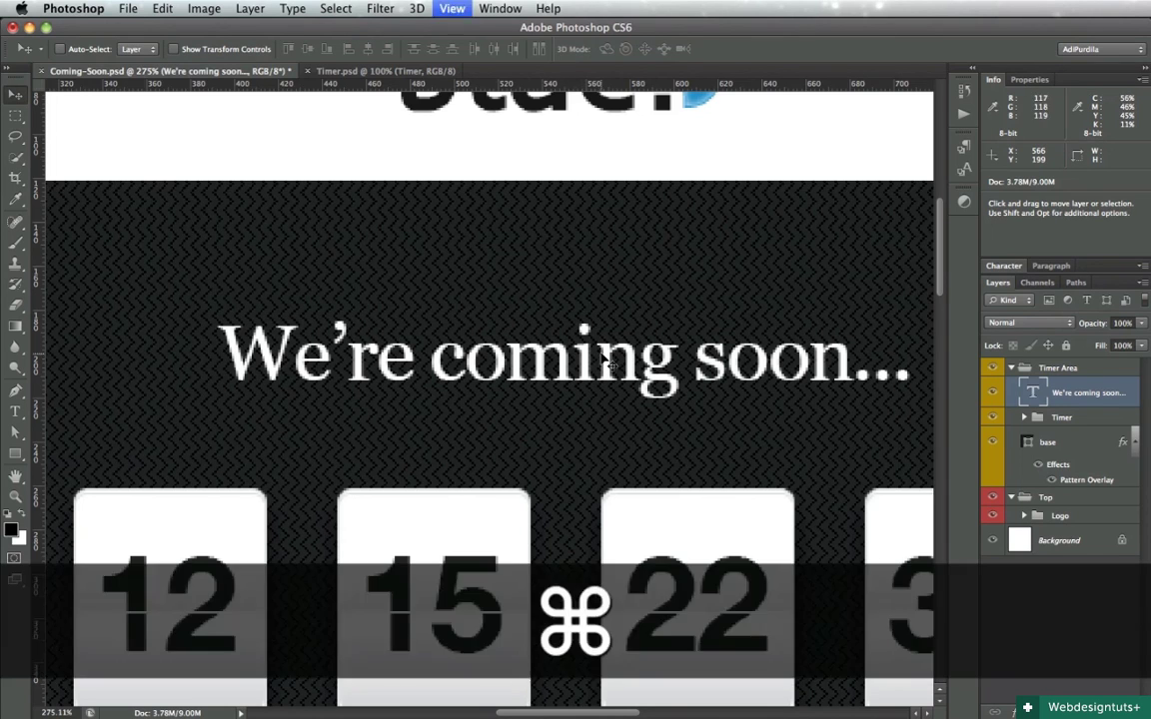
Return to 100% view, save, and shift the Timer group vertically by about 20 px
key("super+1")
scroll(688, 368, "left", 1)
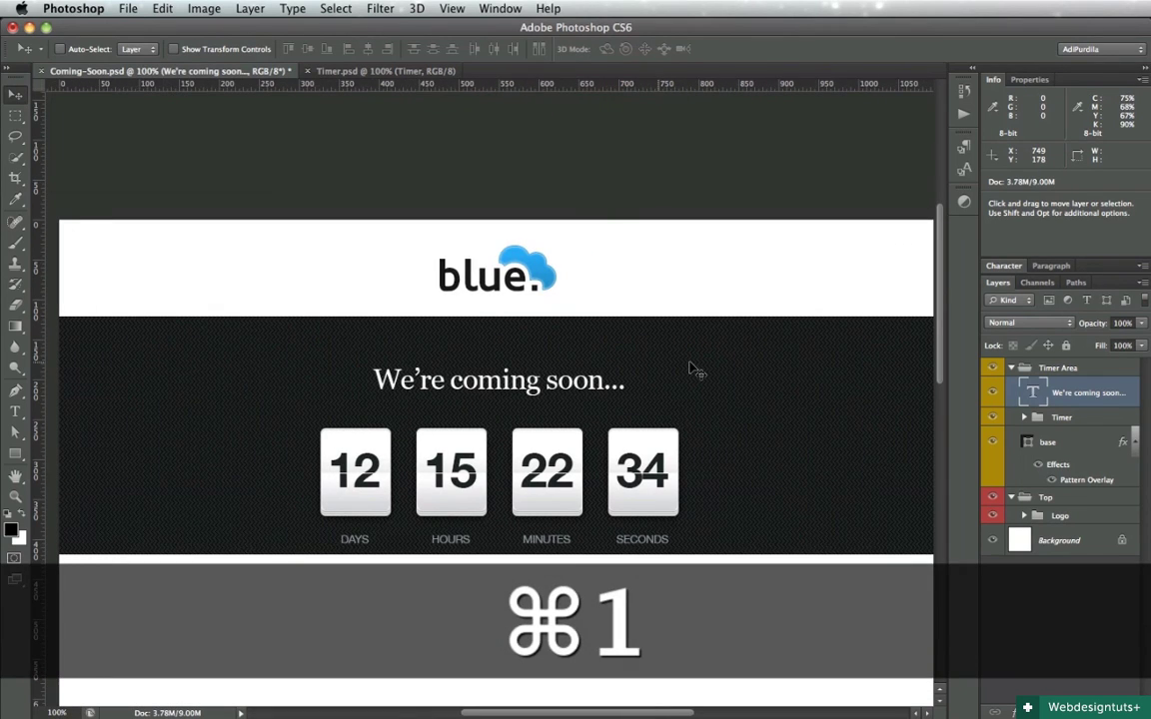
scroll(696, 371, "down", 4)
key("super+s")
left_click(1048, 417)
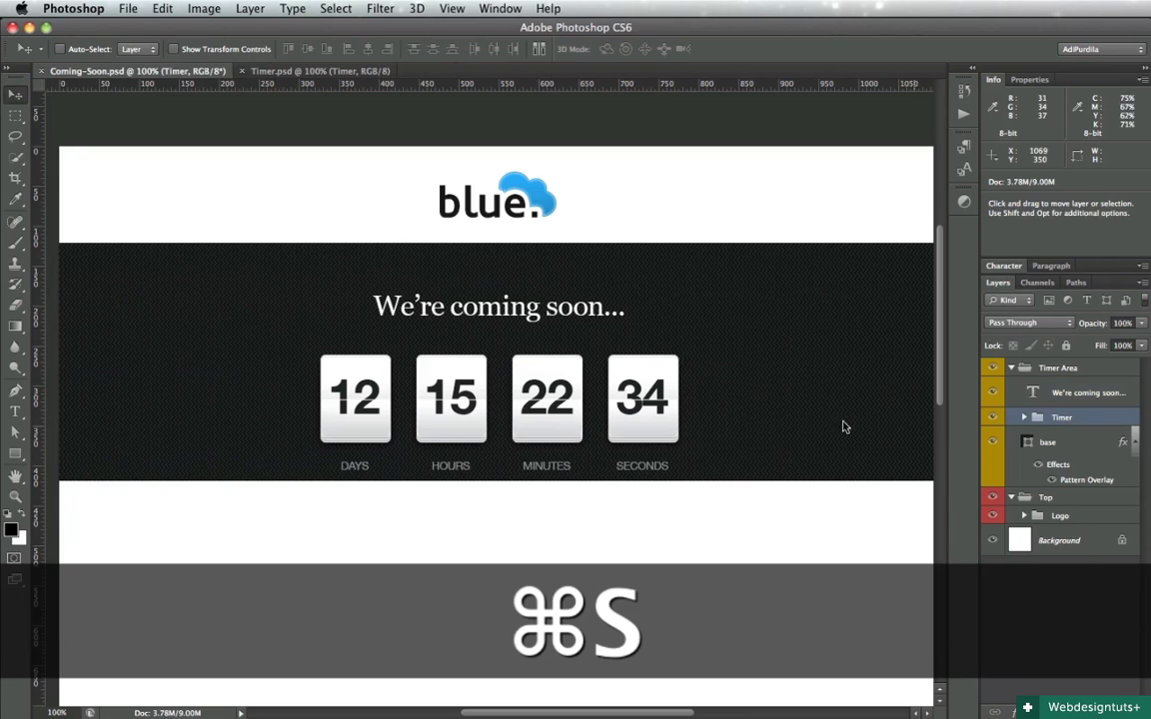
left_click_drag(584, 401, 580, 436)
key("shift")
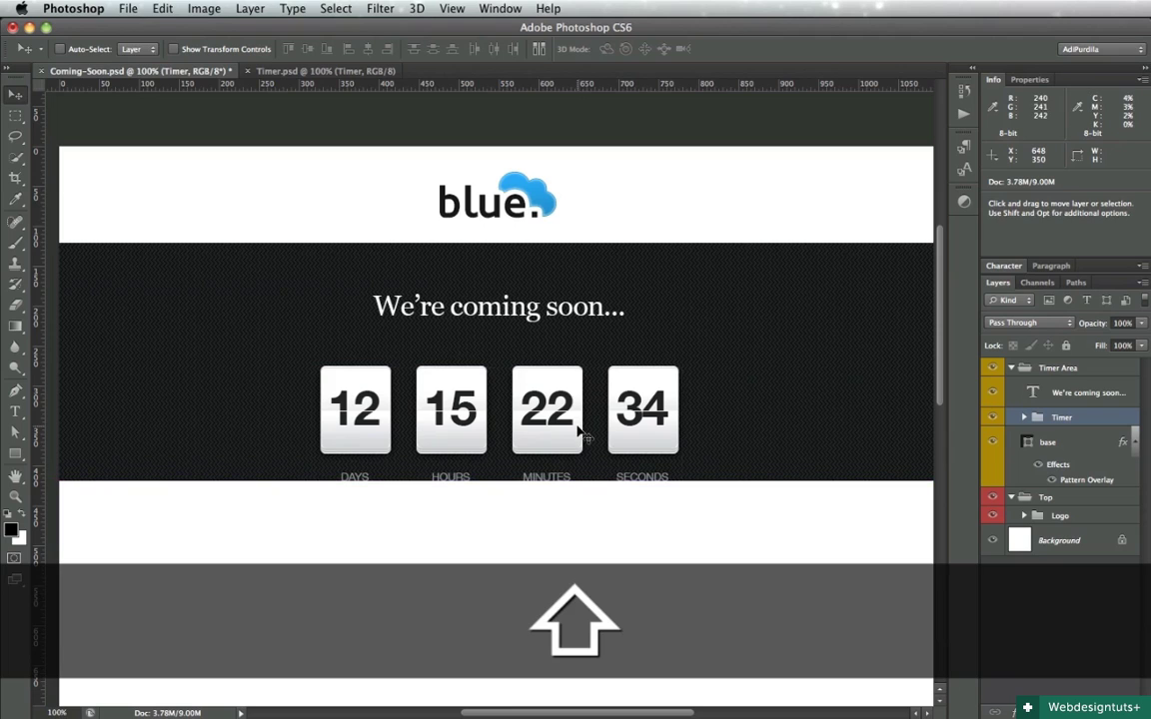
Stretch the base band's bottom edge down to about 369 px tall and save
scroll(662, 417, "left", 2)
scroll(662, 417, "left", 1)
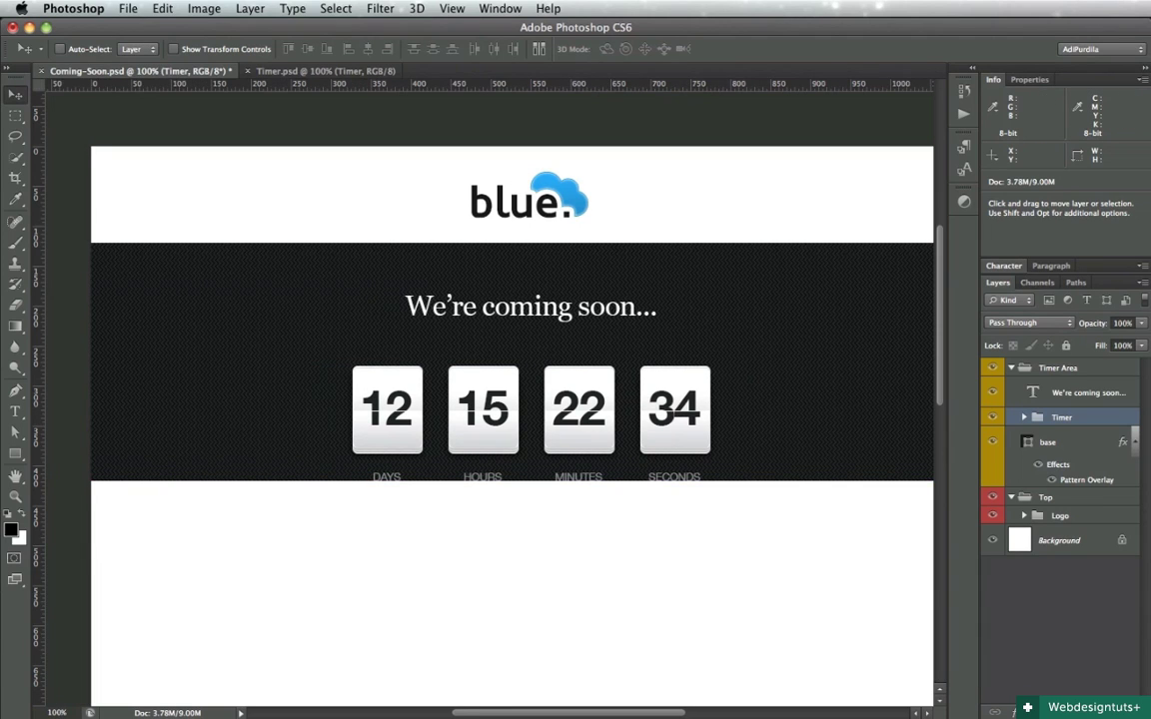
left_click(1068, 452)
key("super+t")
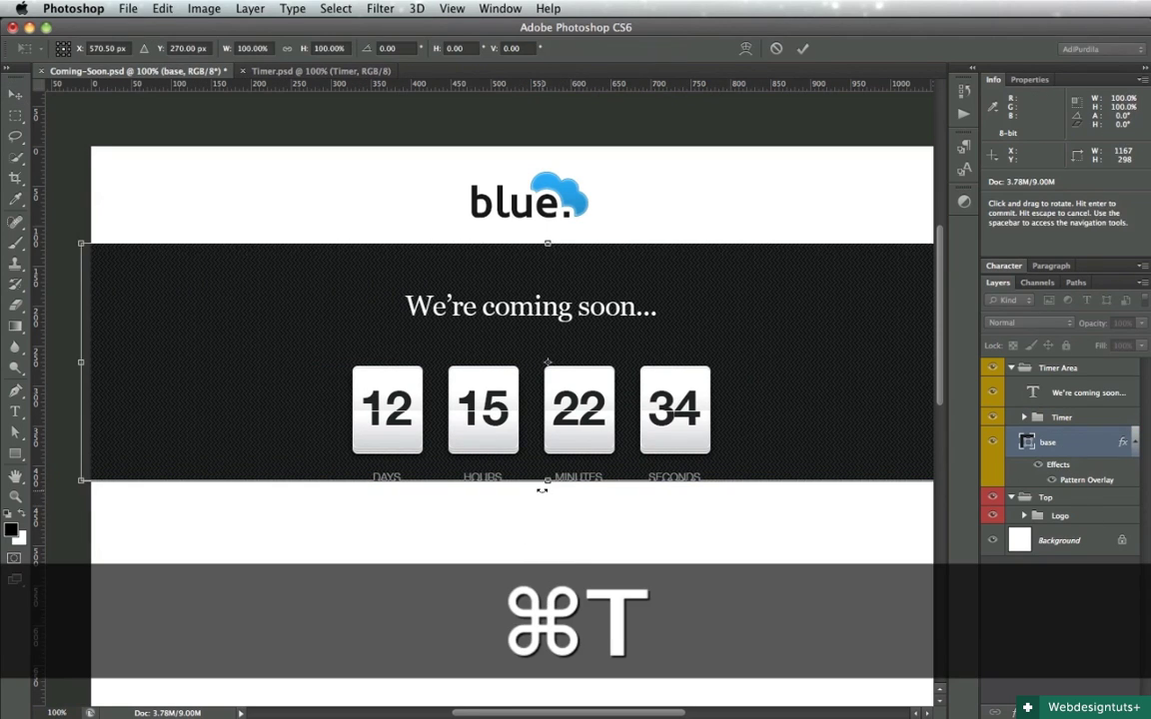
left_click_drag(542, 483, 545, 485)
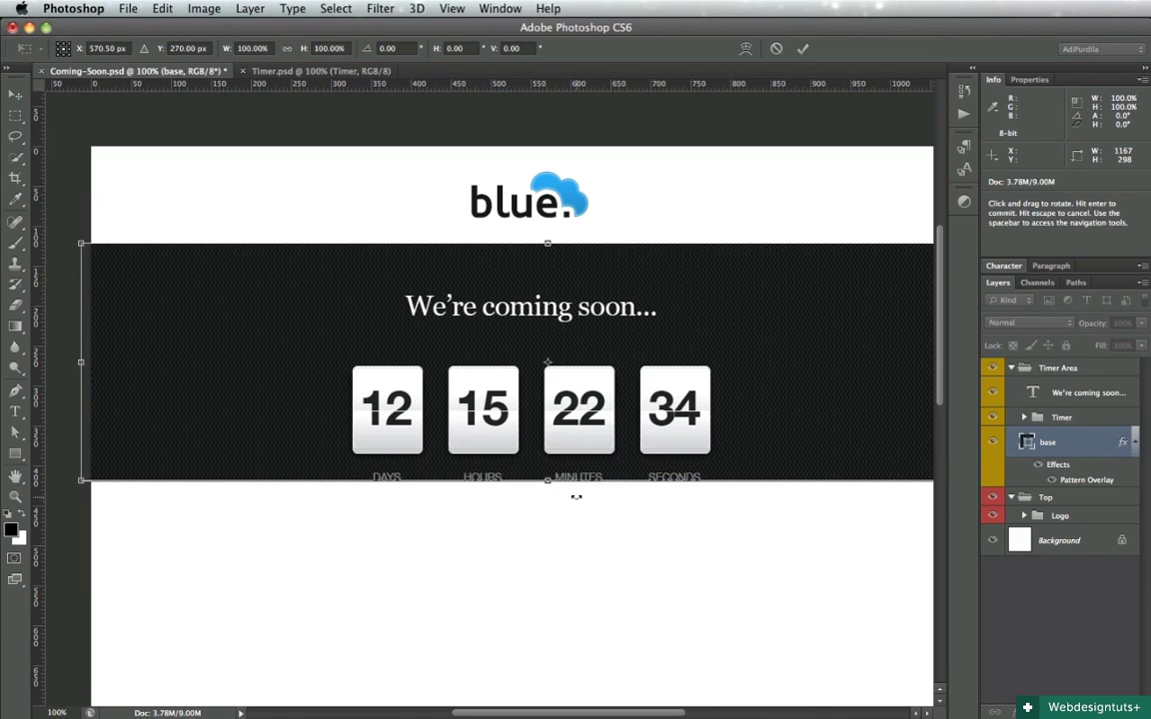
left_click_drag(547, 481, 546, 531)
key("Return")
key("super+s")
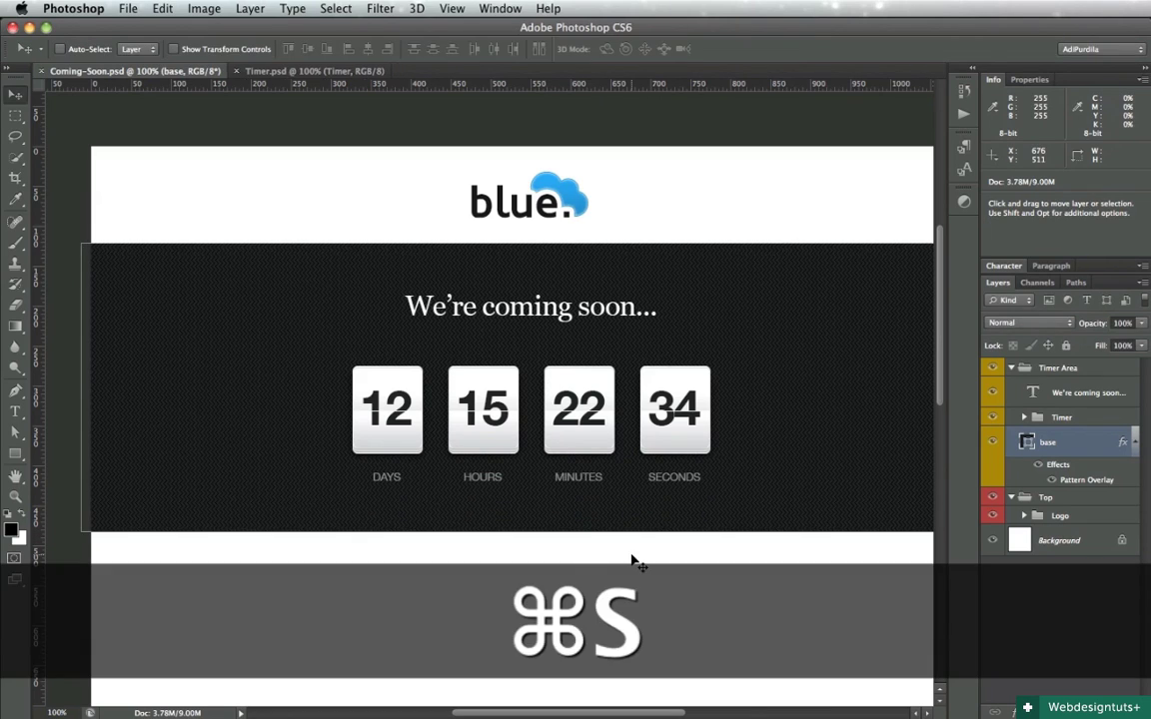
key("Return")
key("super+s")
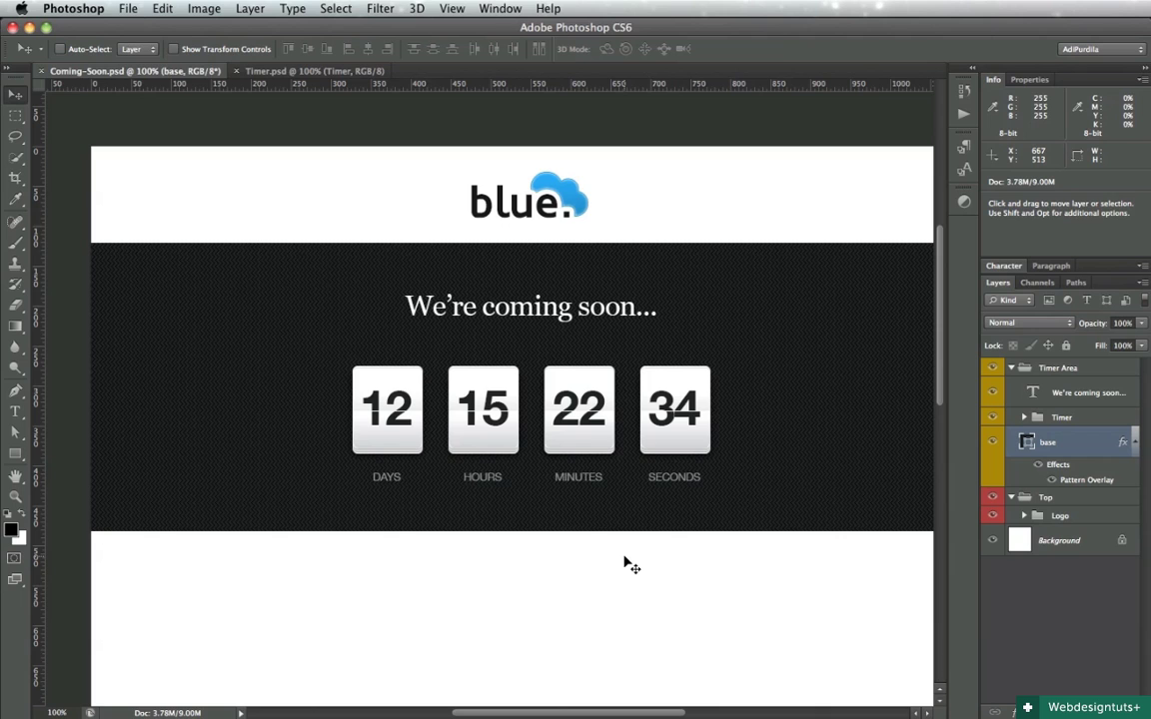
scroll(666, 529, "right", 2)
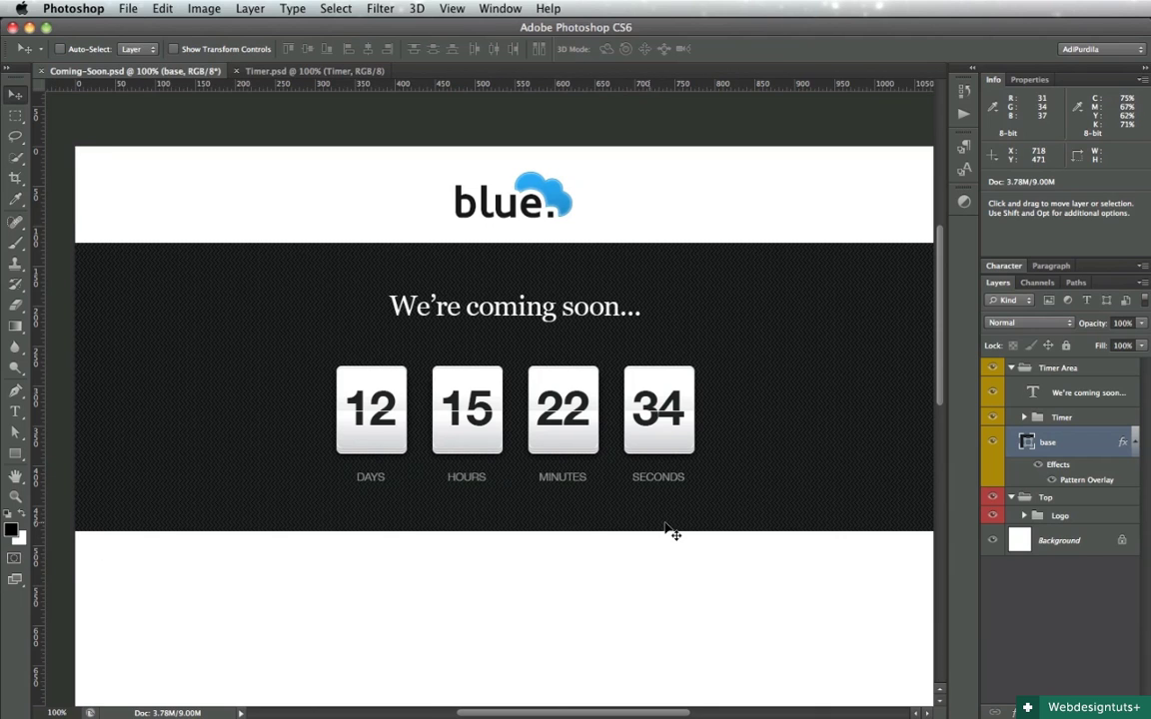
scroll(667, 529, "down", 10)
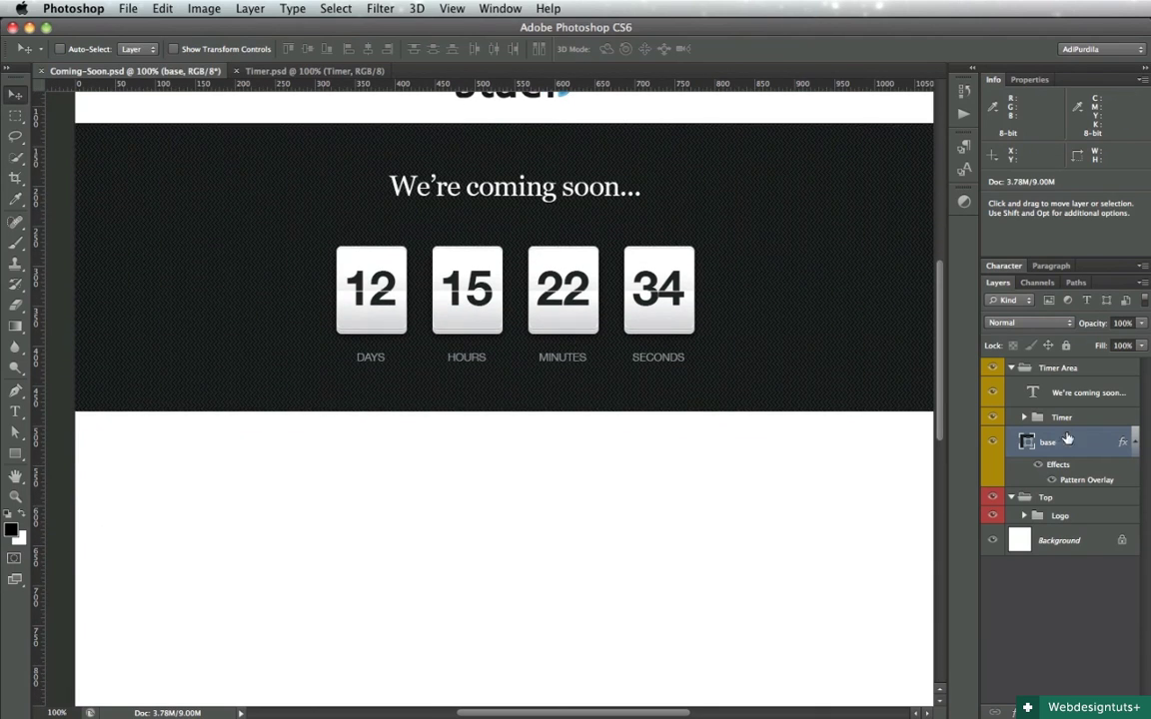
Collapse the Timer Area group and add a new layer group named 'Sign-up' above it
left_click(1009, 369)
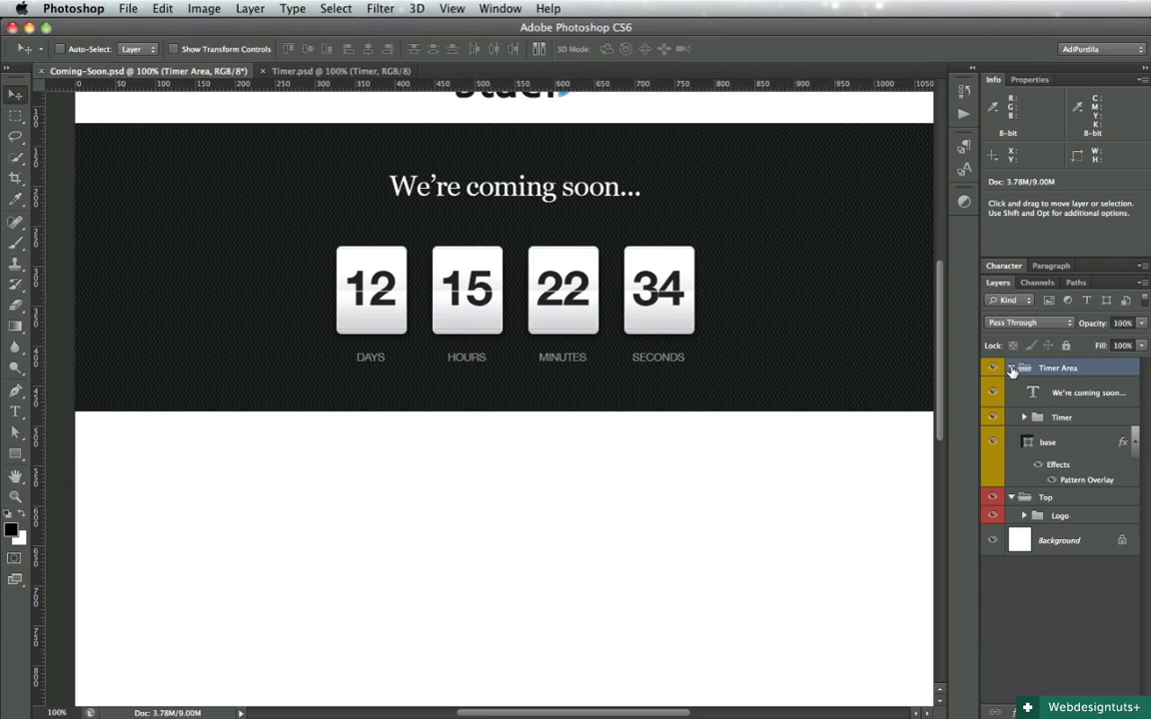
left_click(1012, 370)
left_click(1086, 711)
double_click(1043, 369)
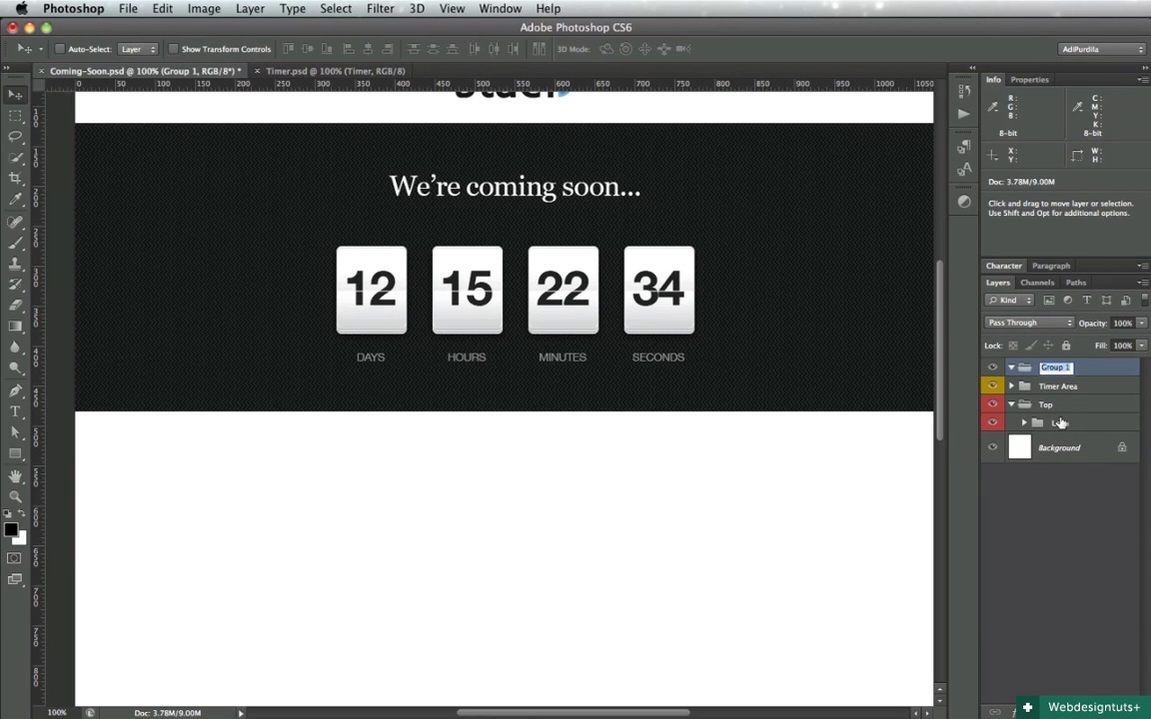
key("shift")
type("Sig")
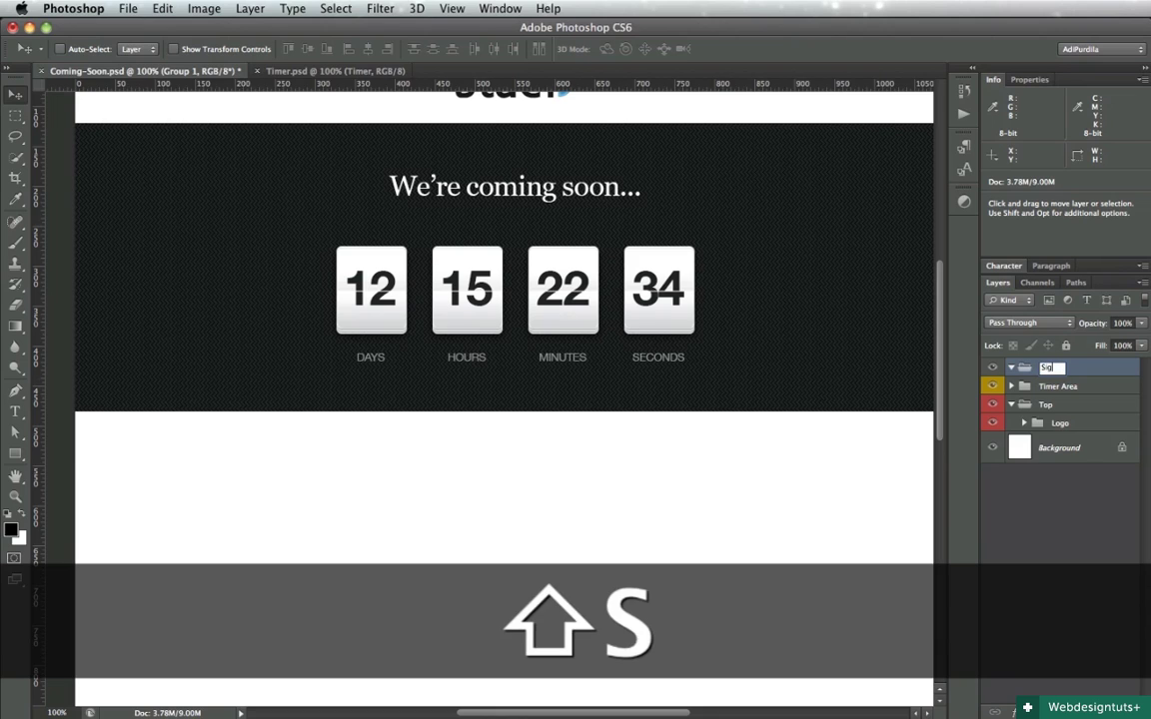
type("n-up")
key("Return")
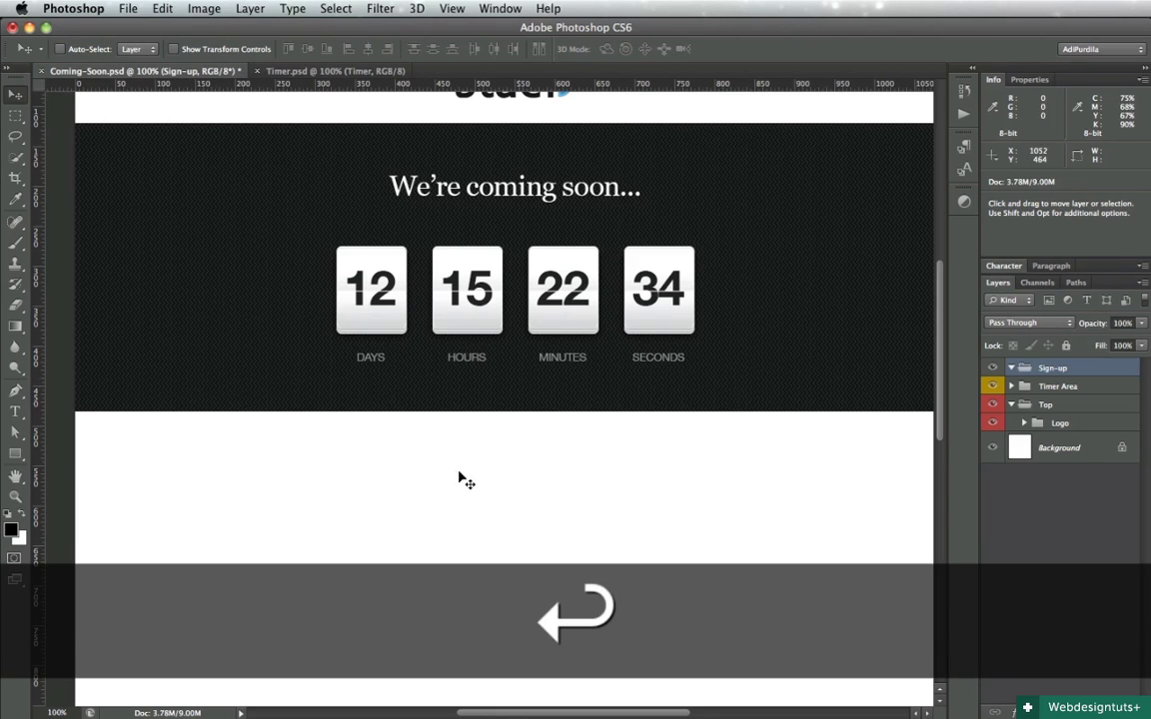
Place black text 'Sign up and we'll notify you of our launch.' below the dark band
key("t")
left_click(498, 484)
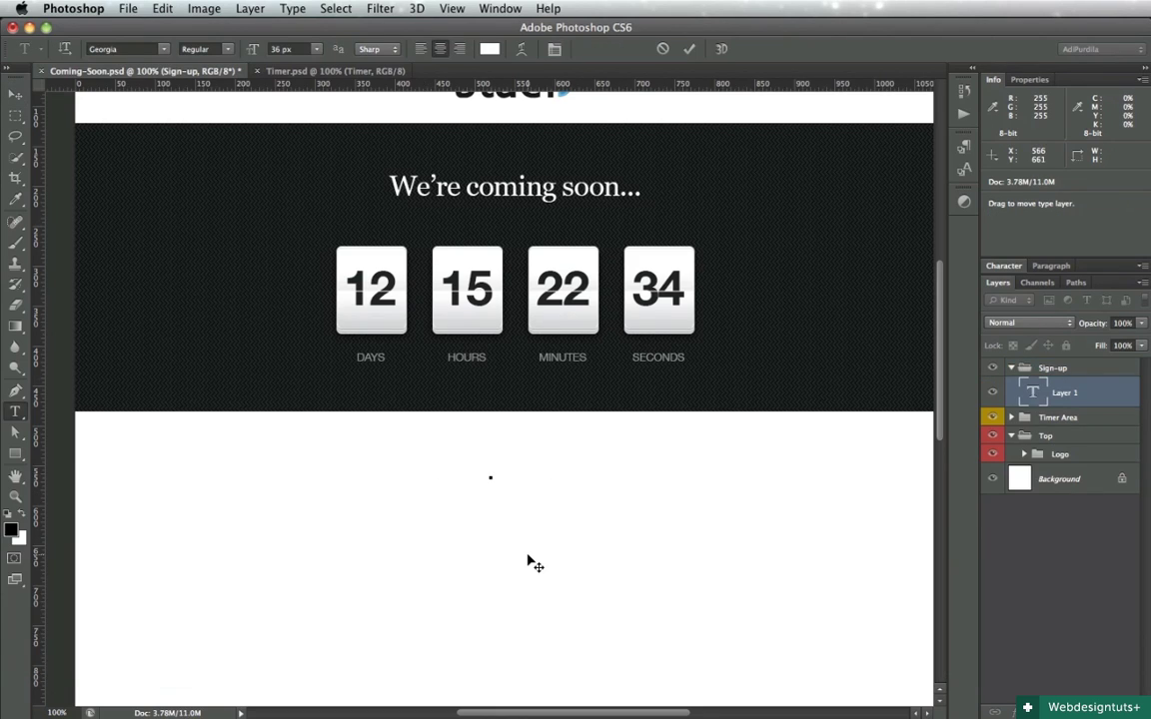
type("Sign")
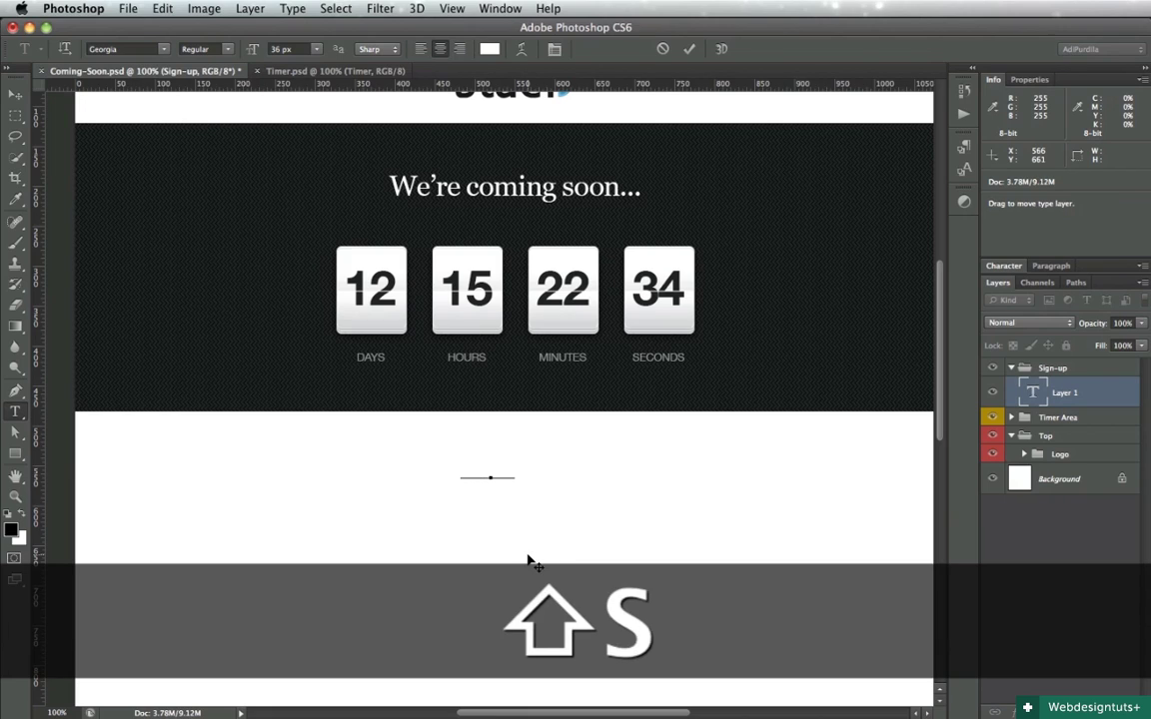
type(" up")
key("ctrl+a")
key("alt+BackSpace")
key("Right")
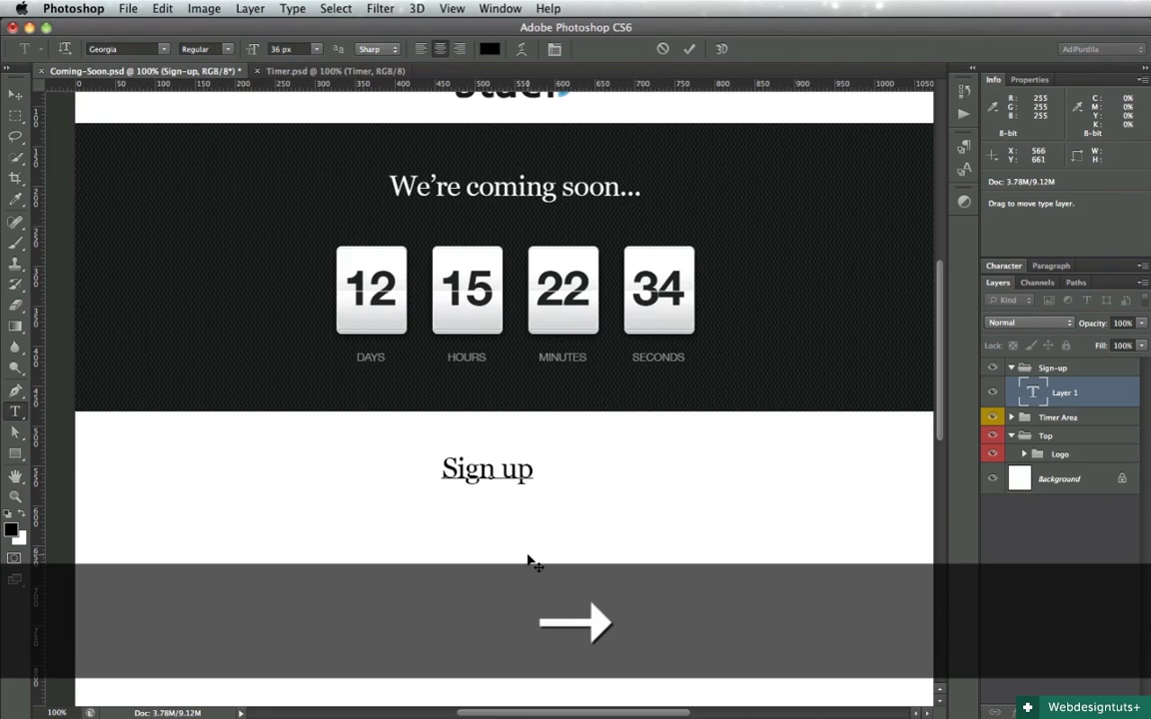
type("and")
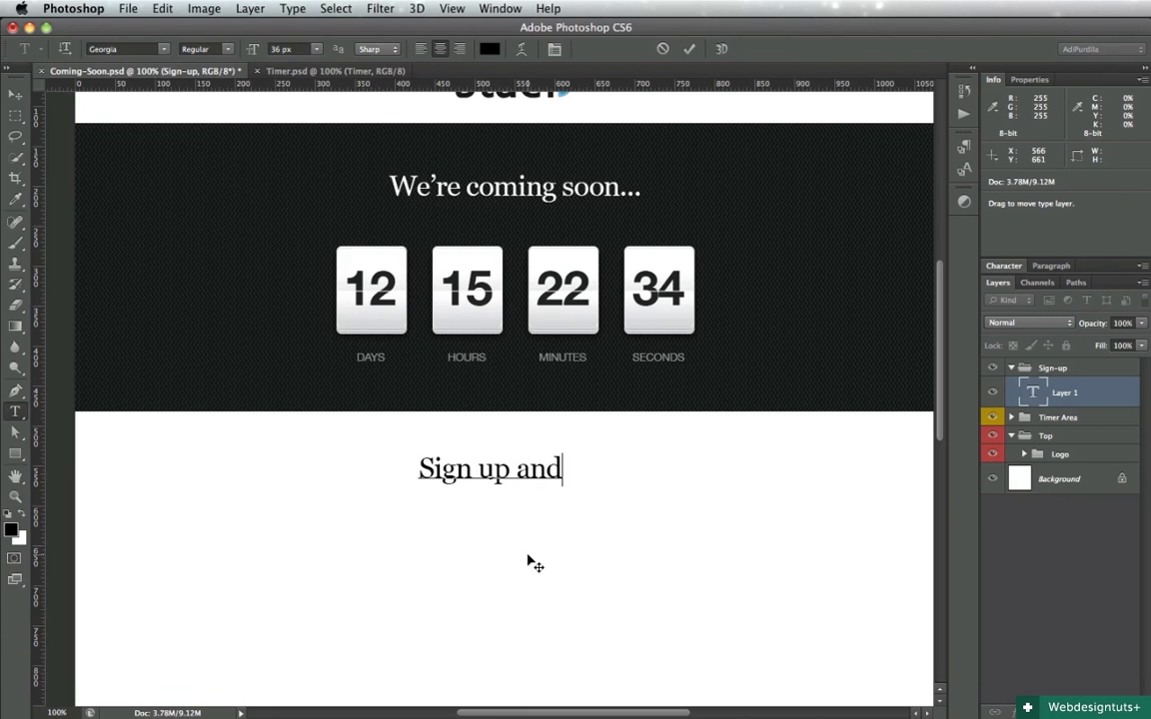
type(" we'll notify you")
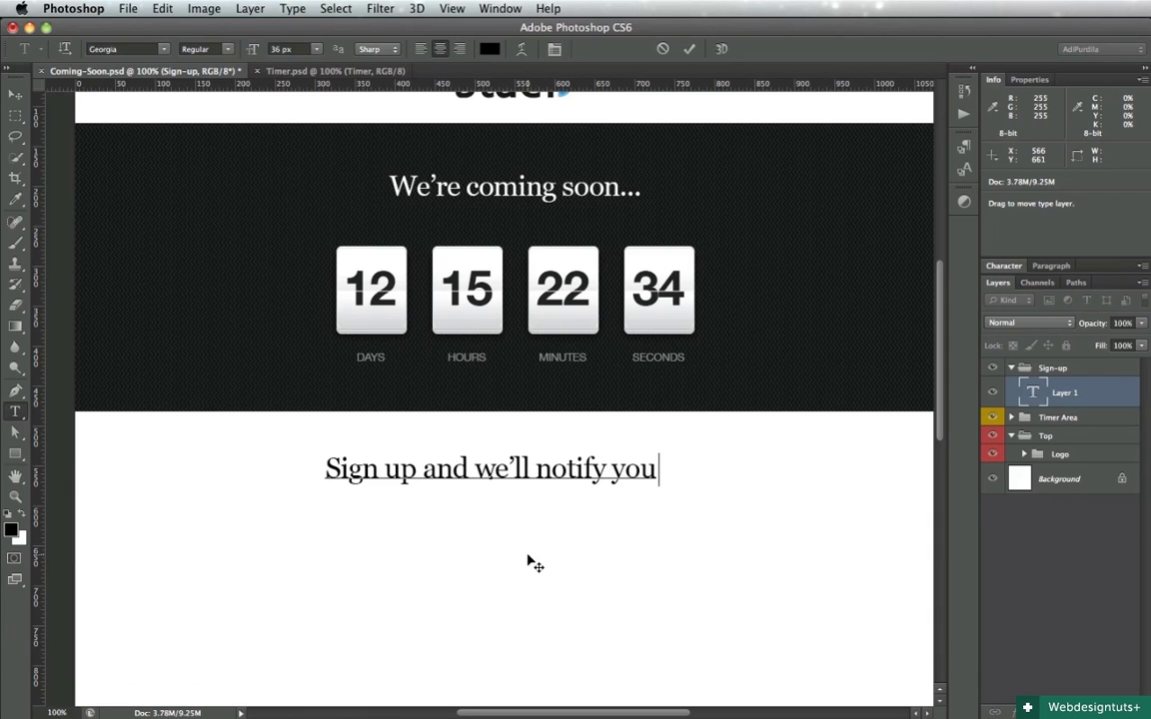
type(" of our l")
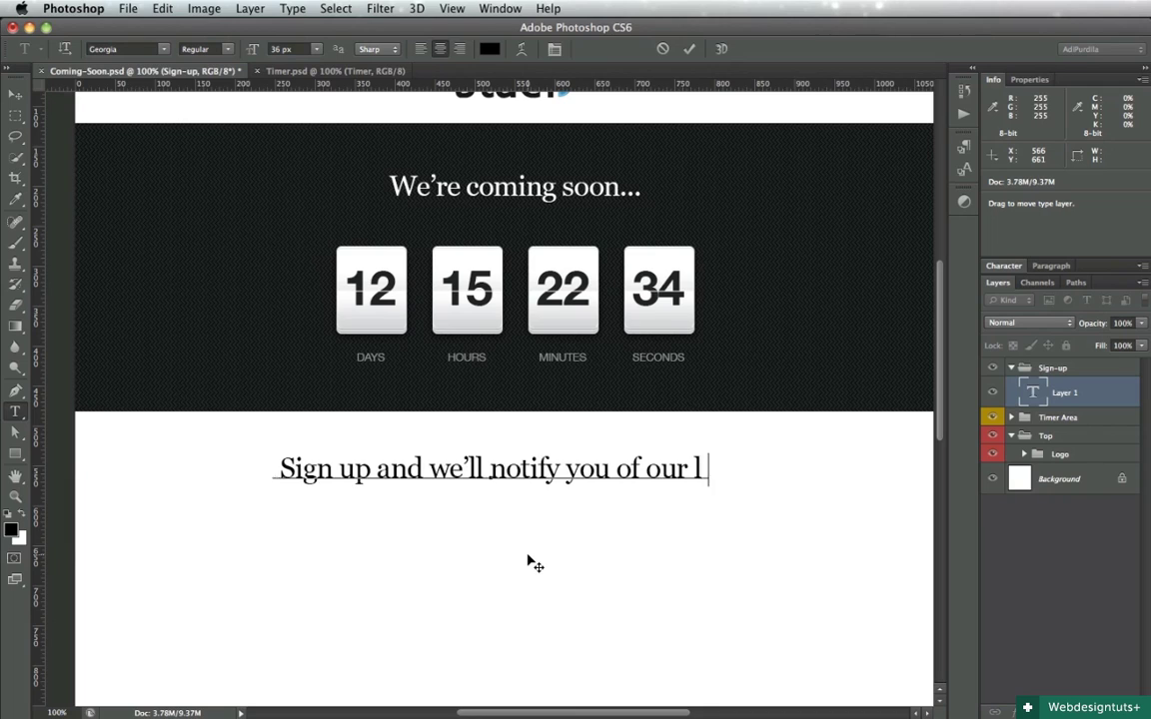
type("aunch.")
Add a second line 'We'll also throw in a freebie for your effort :)' and commit the text
key("Return")
type("We'")
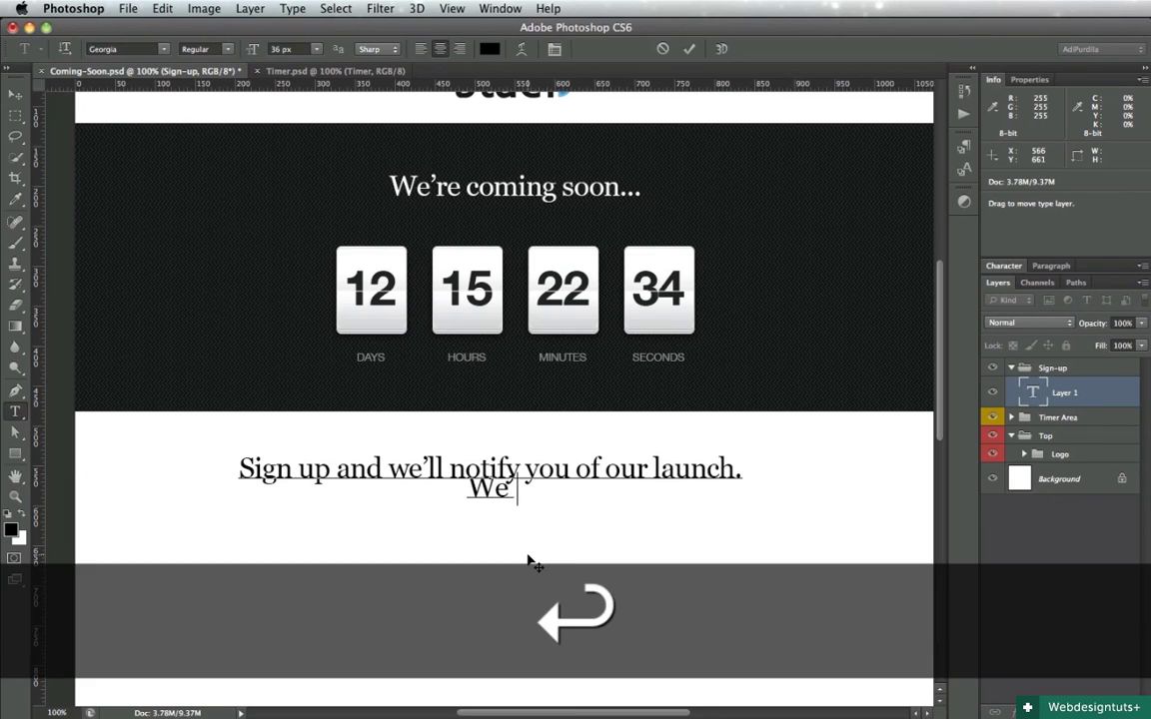
type("ll also tho")
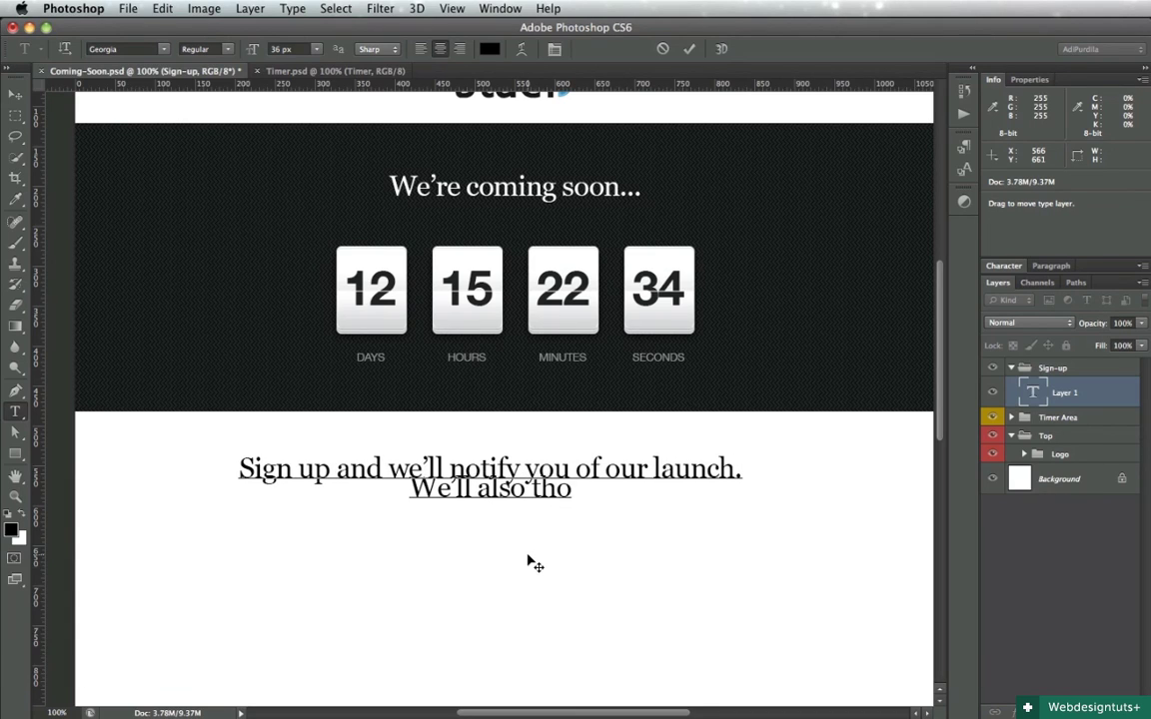
key("BackSpace")
type("row in a ")
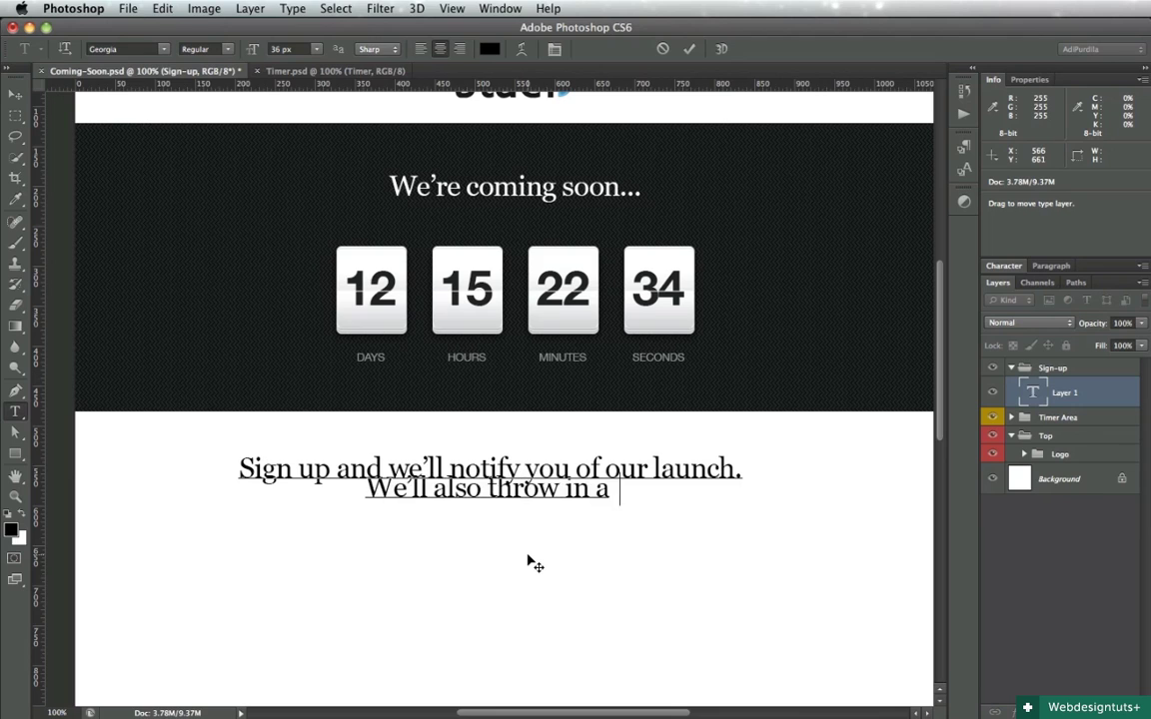
type("freebie for ")
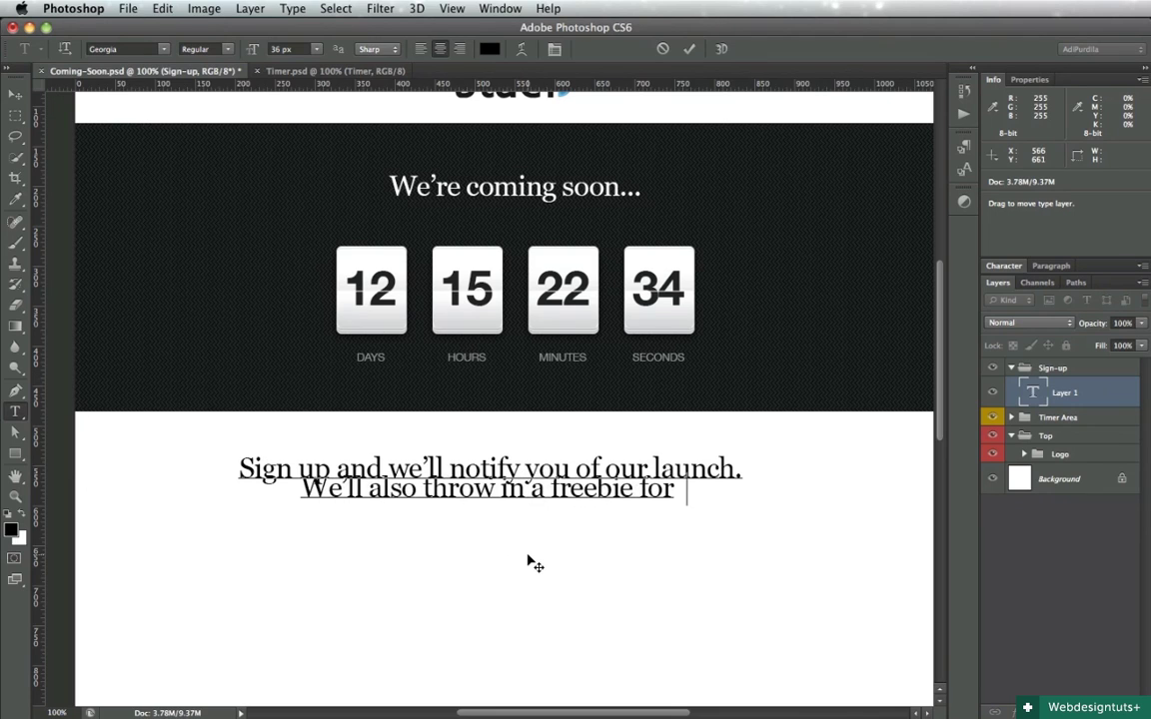
type("your effort :")
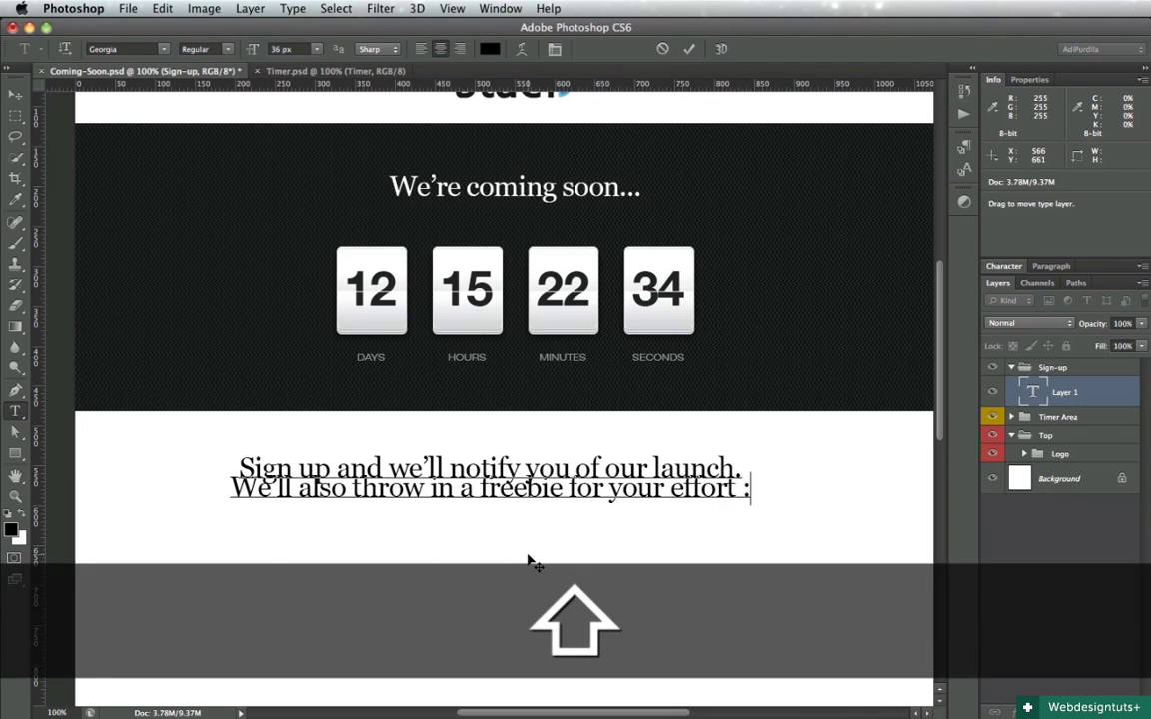
type(")")
key("super+Return")
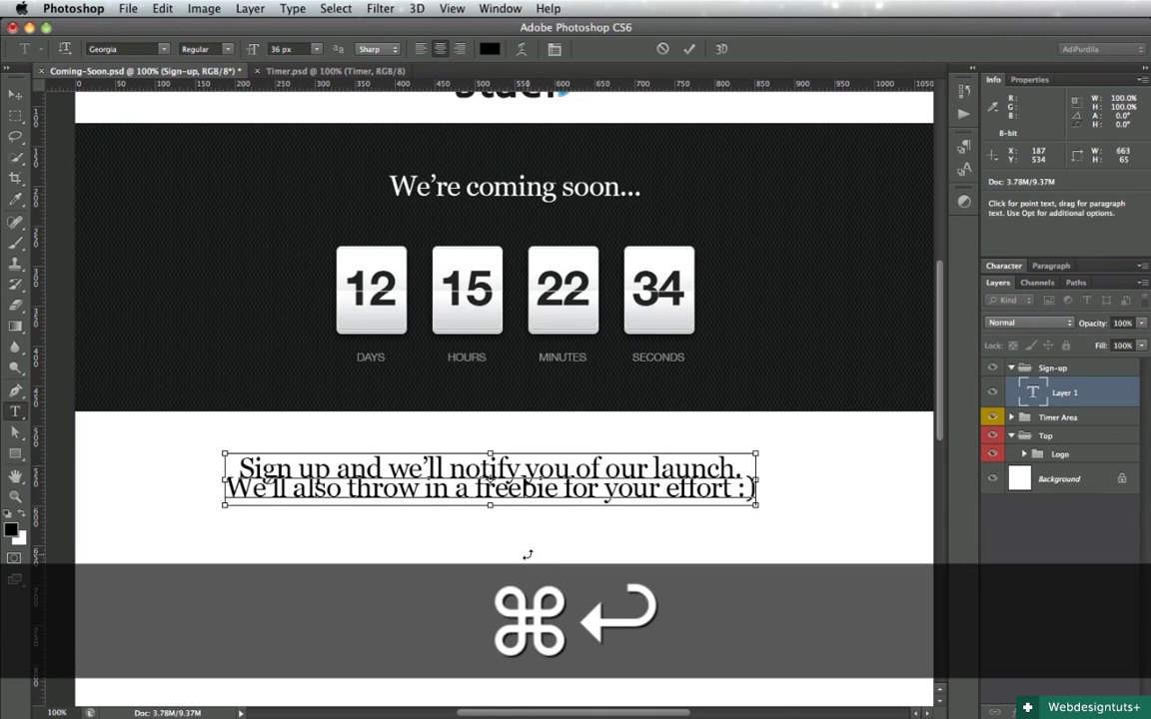
Resize the whole sign-up message to 24 px
left_click(482, 491)
key("super+a")
key("super+shift+comma")
key("super+shift+comma")
key("super+shift+comma")
key("super+shift+comma")
key("super+shift+comma")
key("super+shift+comma")
key("super+shift+comma")
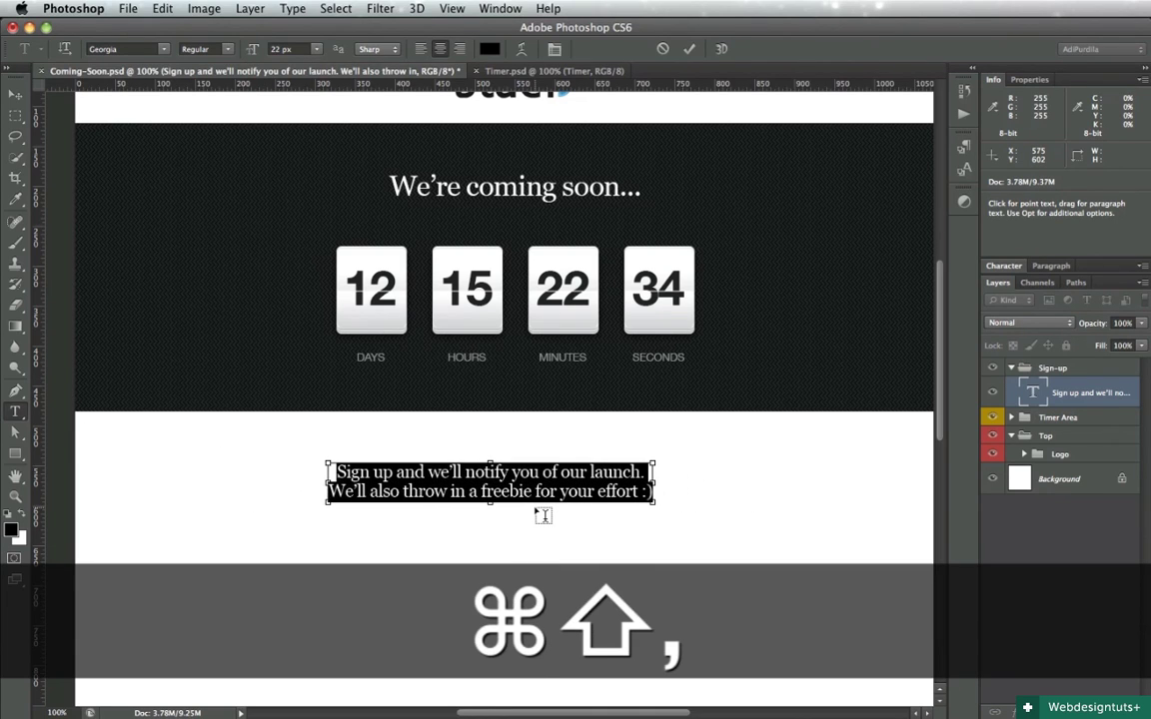
key("super+shift+period")
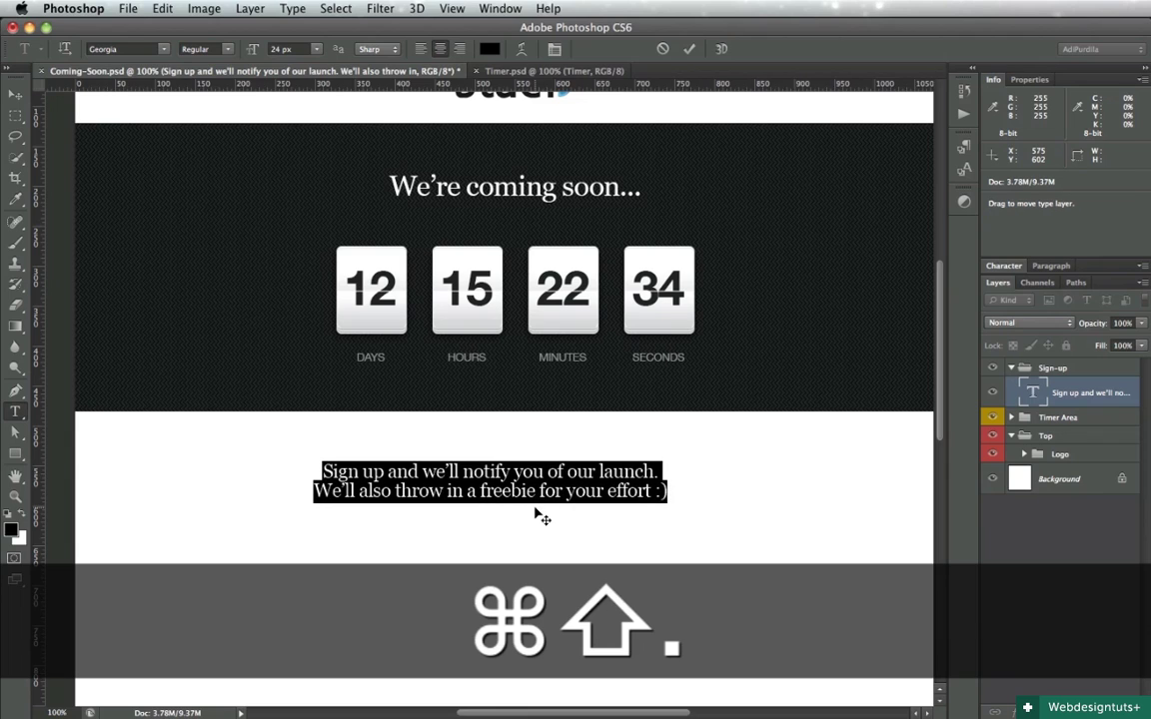
Set the sign-up text leading to 36 px, commit the edit, and save the document
left_click(1004, 265)
left_click(1122, 305)
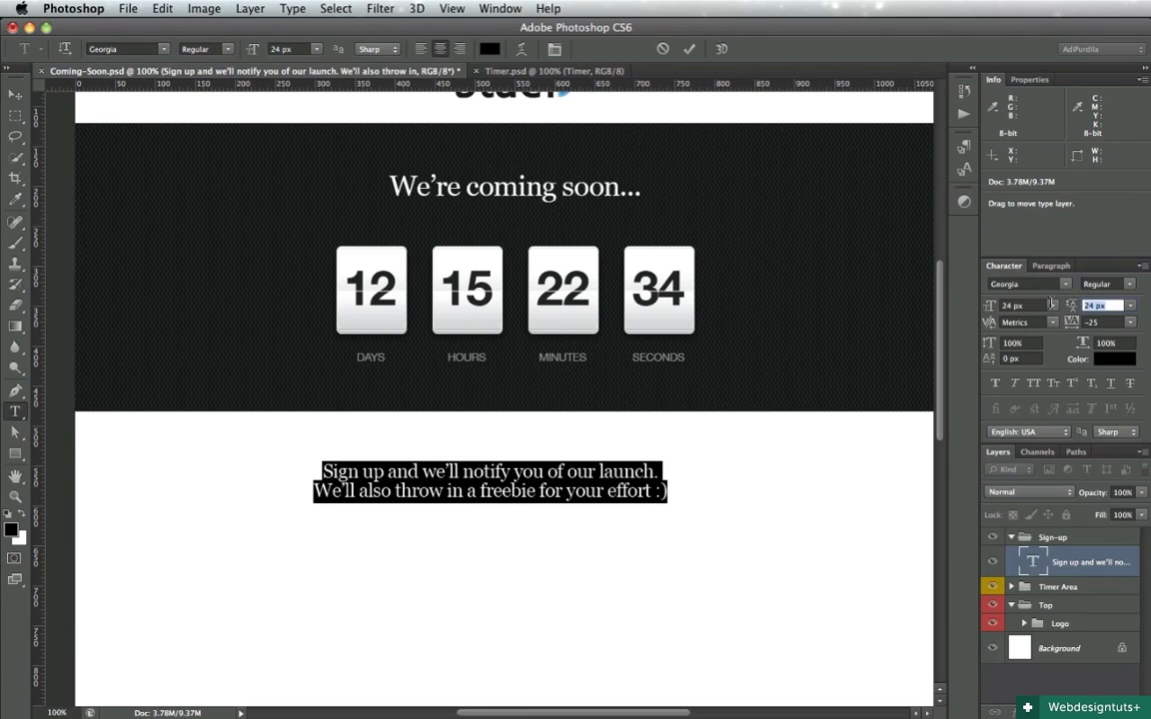
type("36")
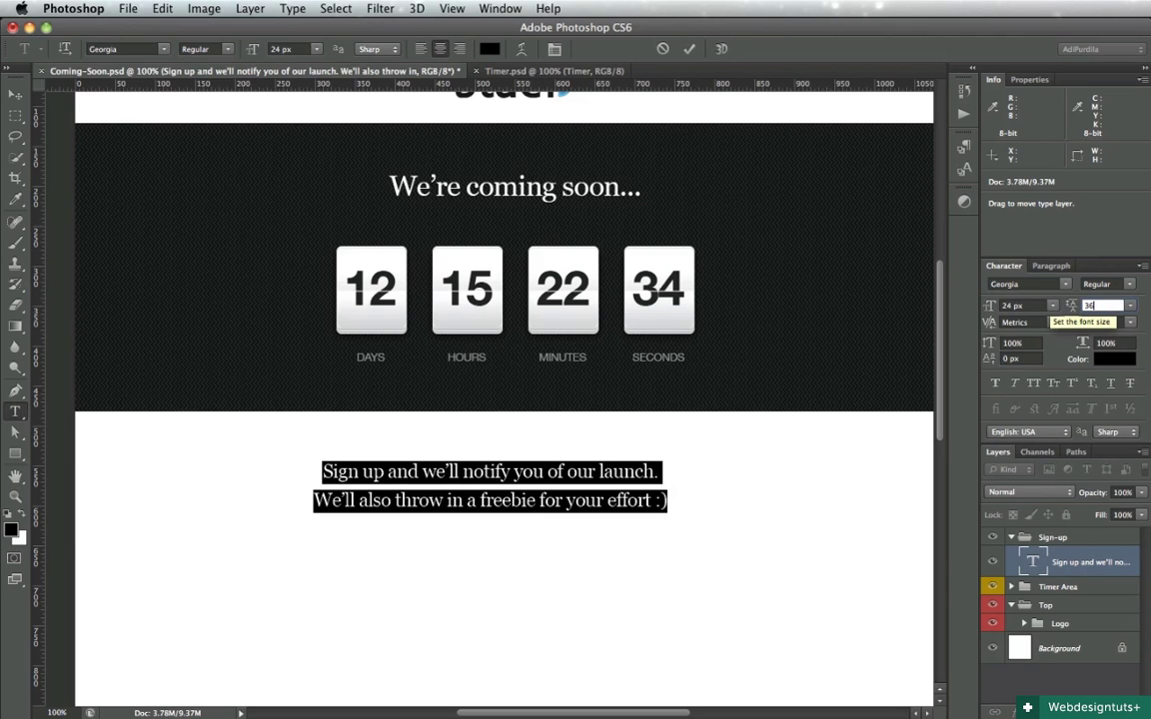
left_click(1004, 266)
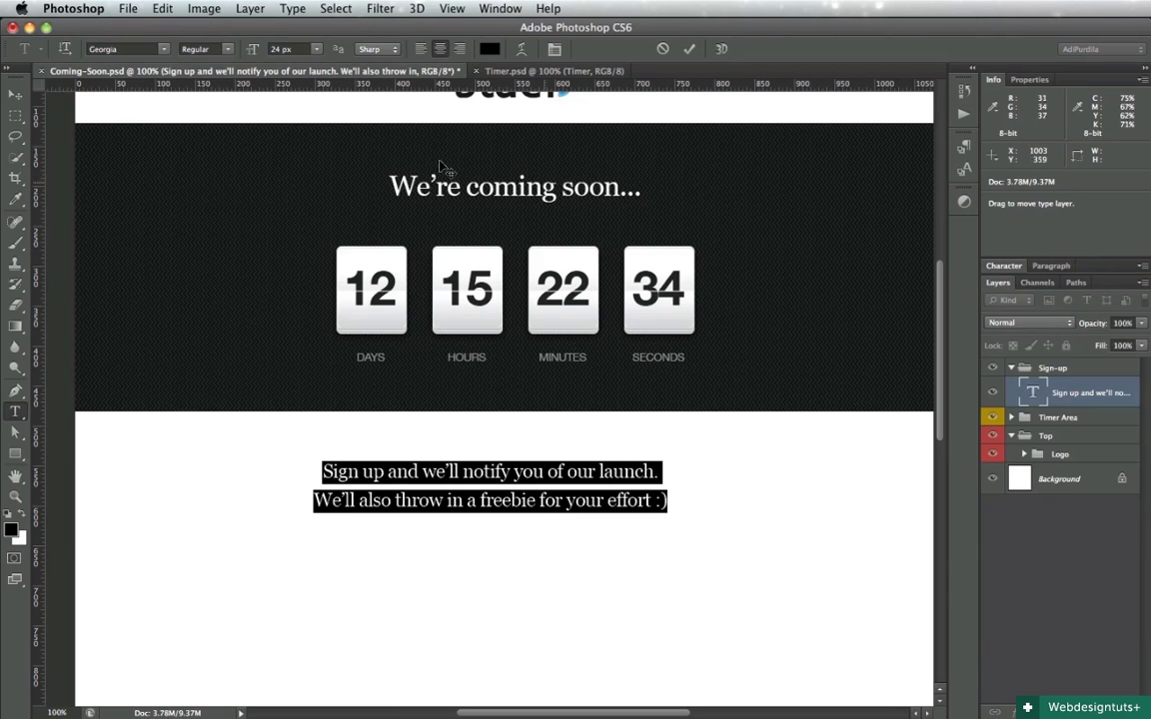
left_click(18, 94)
key("super+s")
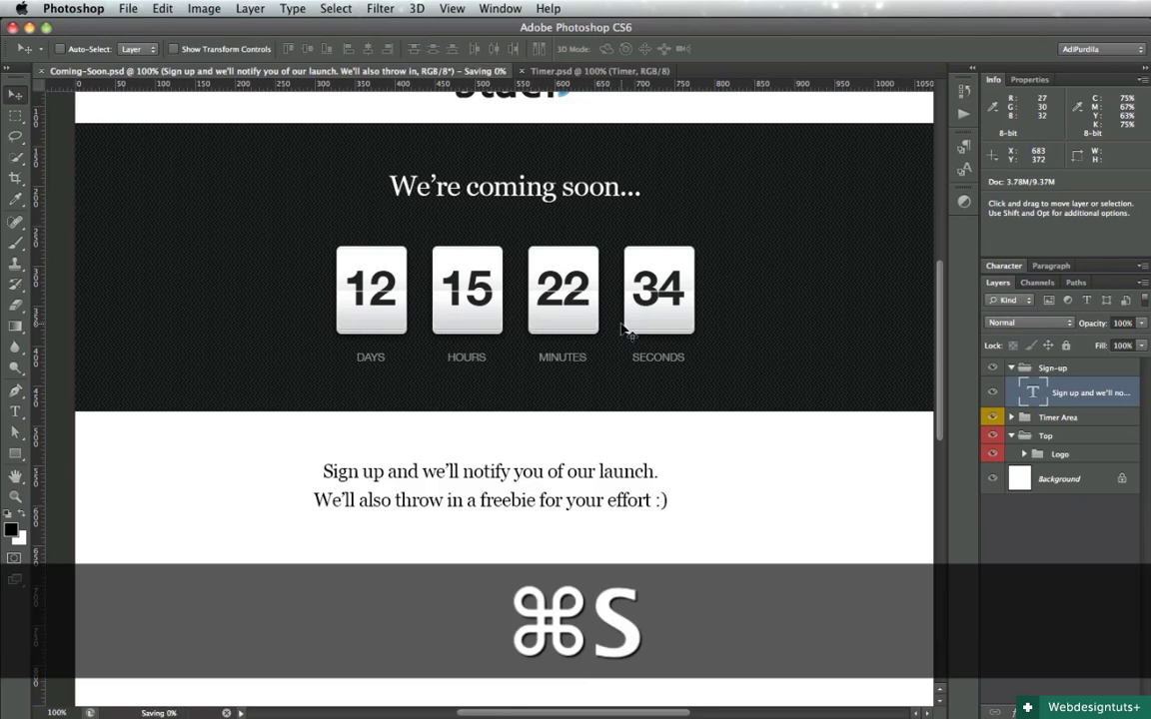
left_click(1004, 266)
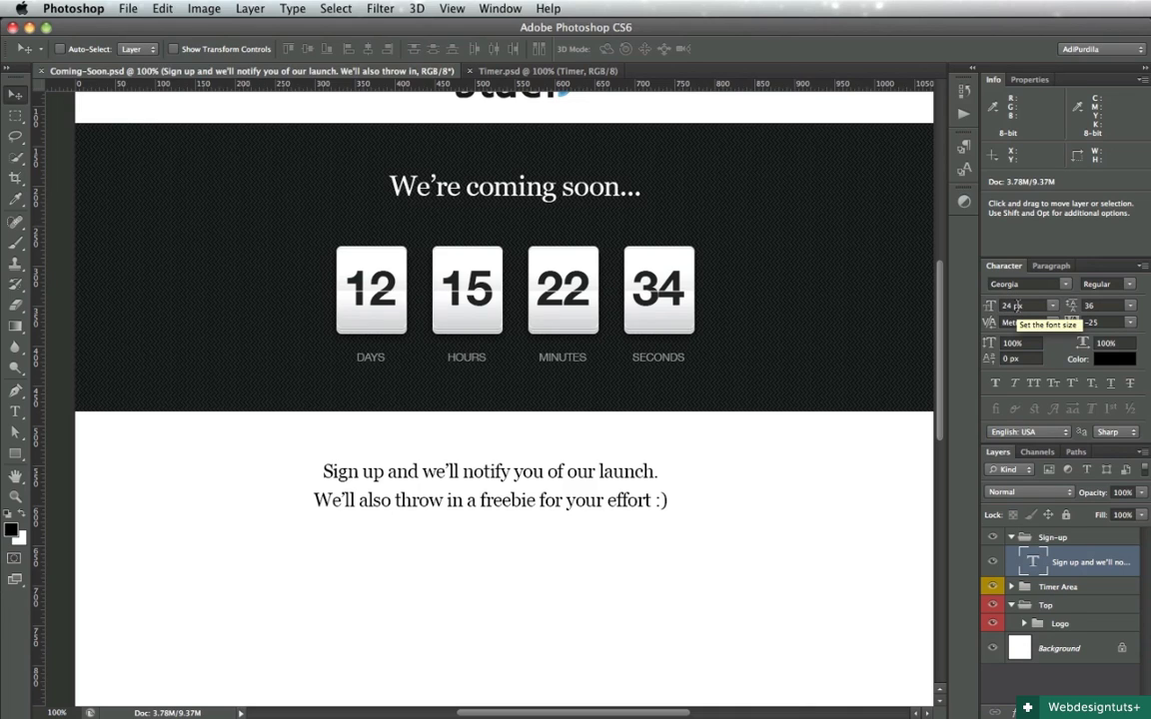
Centre the sign-up text horizontally on the page and nudge it slightly upward
double_click(547, 486)
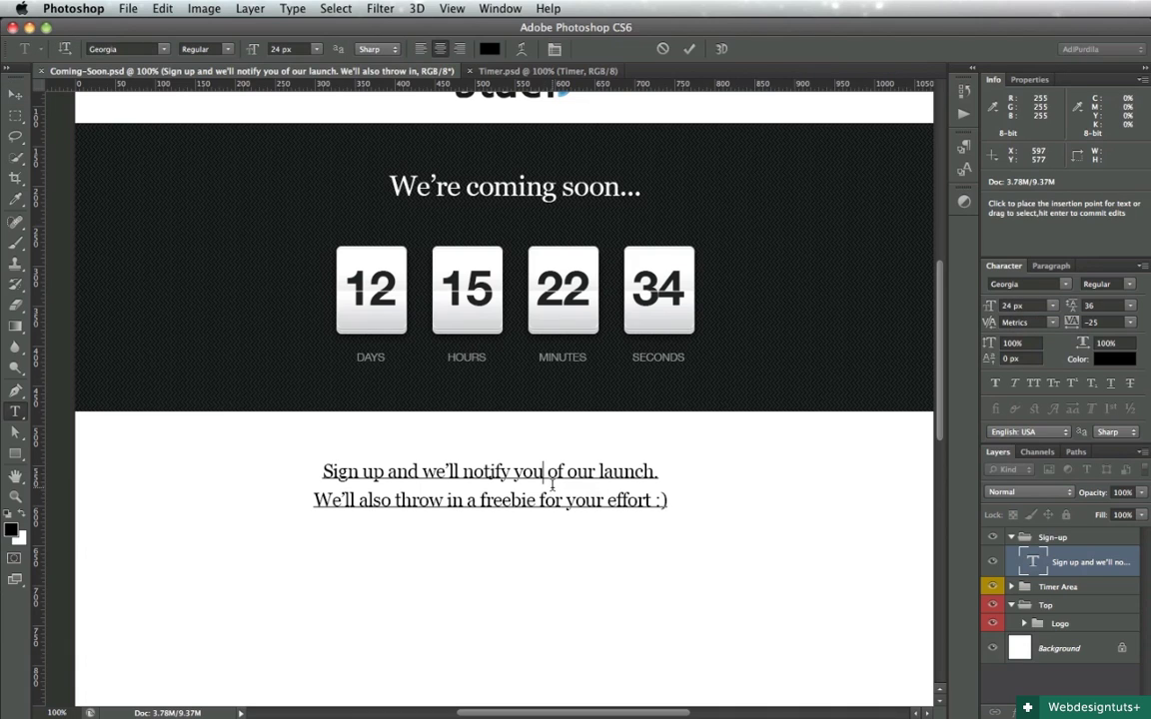
key("Escape")
key("v")
key("super+a")
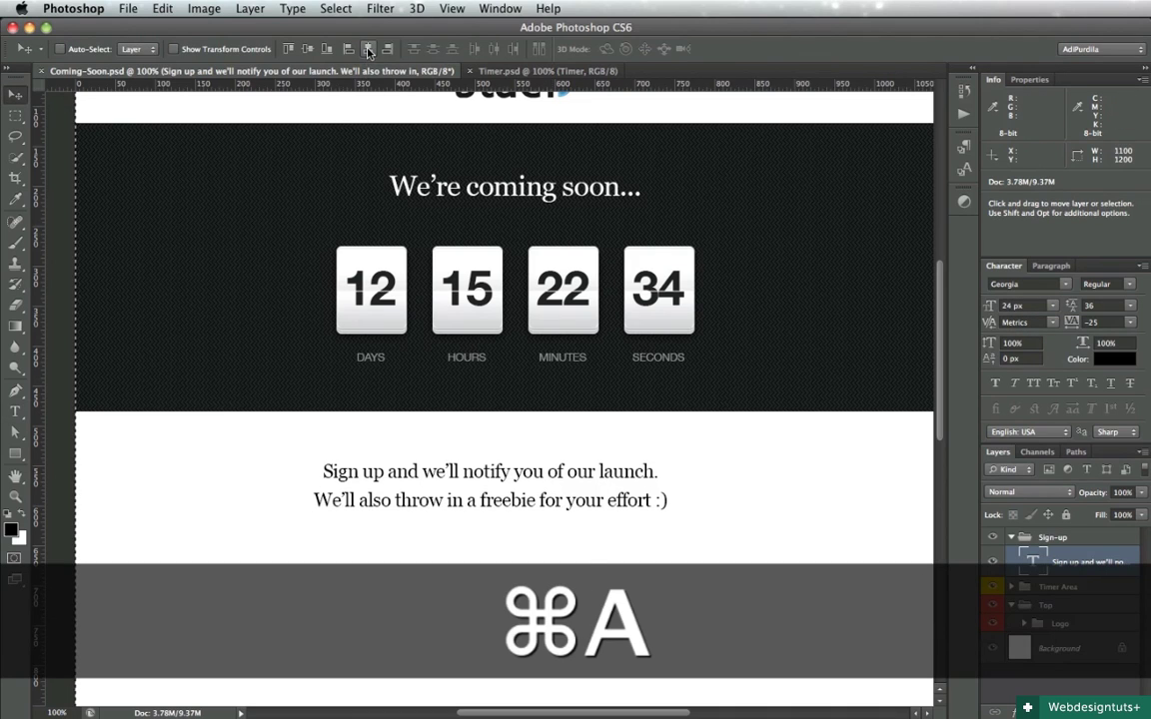
left_click(368, 49)
key("super+d")
mouse_move(534, 501)
left_mouse_down()
mouse_move(529, 450)
mouse_move(528, 502)
left_mouse_up()
Recolour the sign-up text to the dark header grey sampled from the page, then save
key("t")
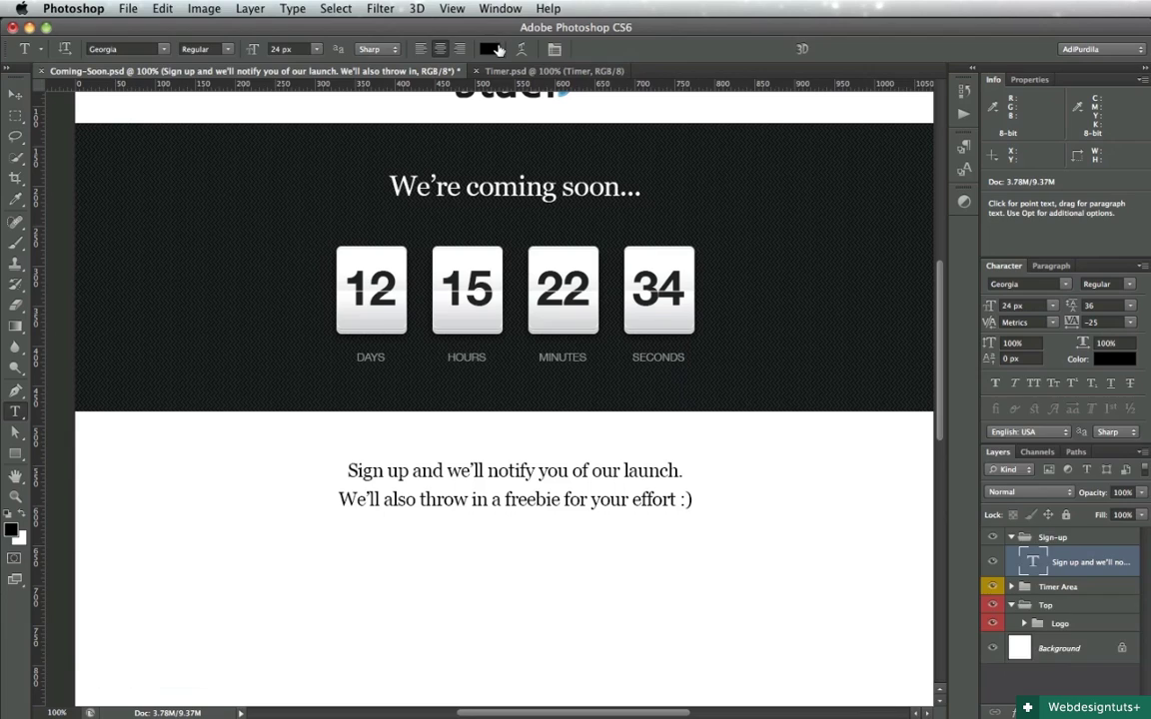
left_click(494, 49)
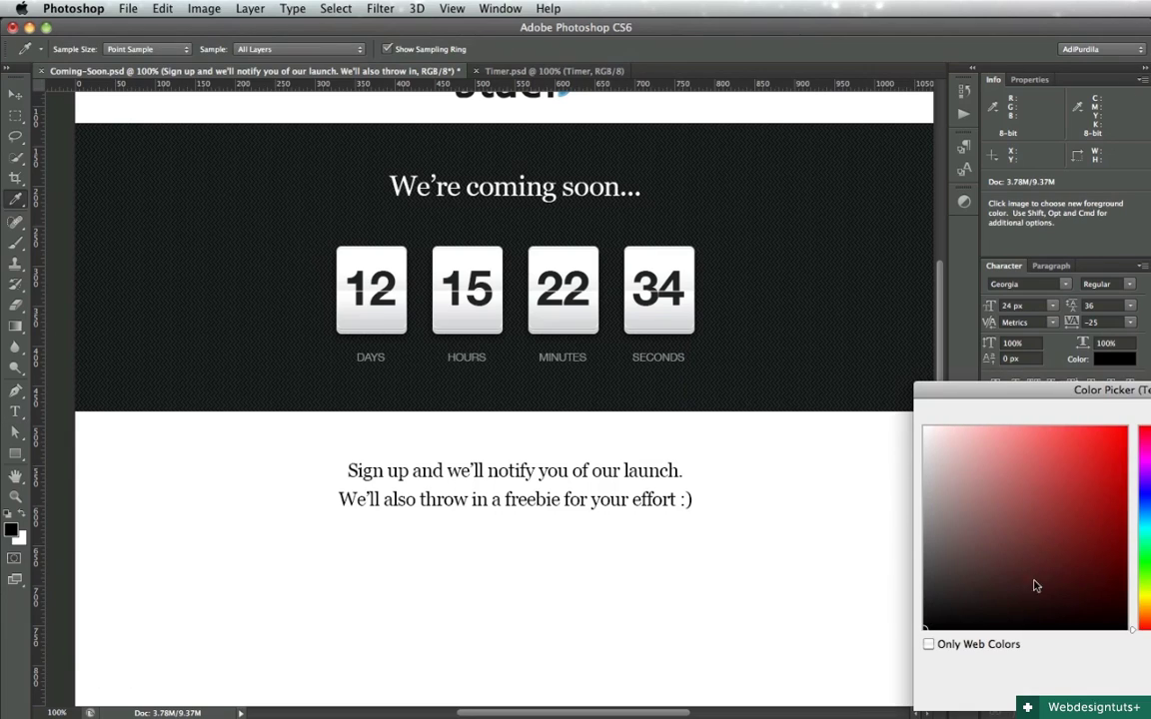
left_click(785, 264)
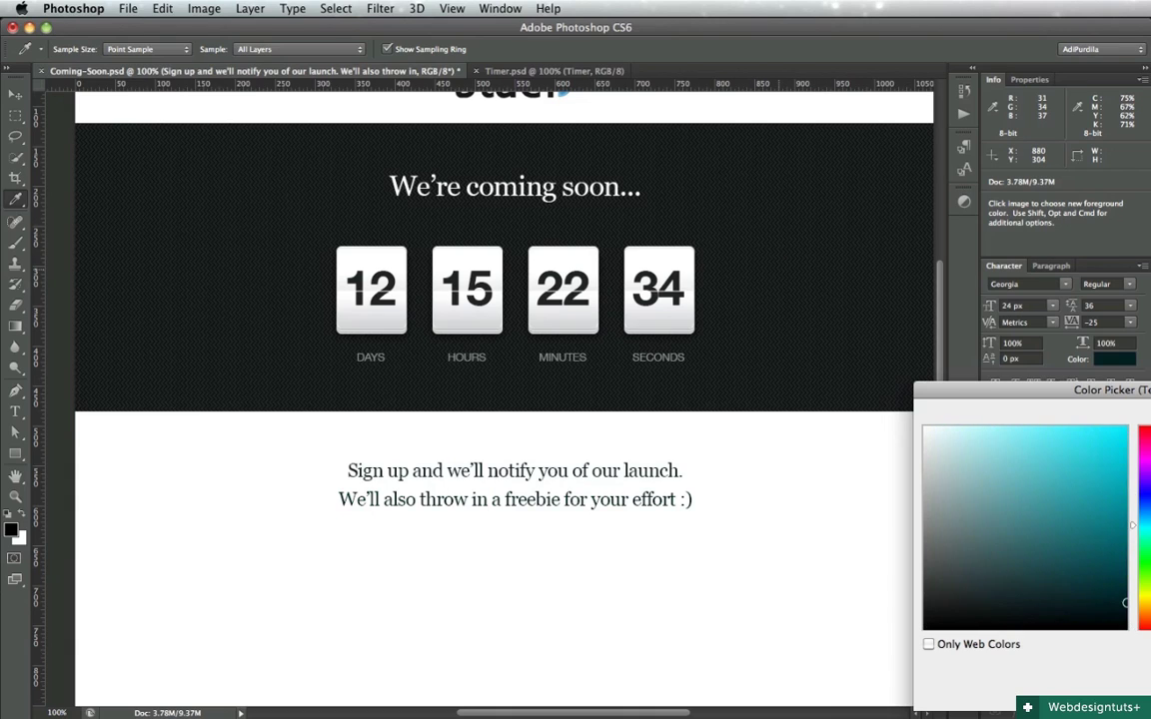
key("Return")
key("super+Return")
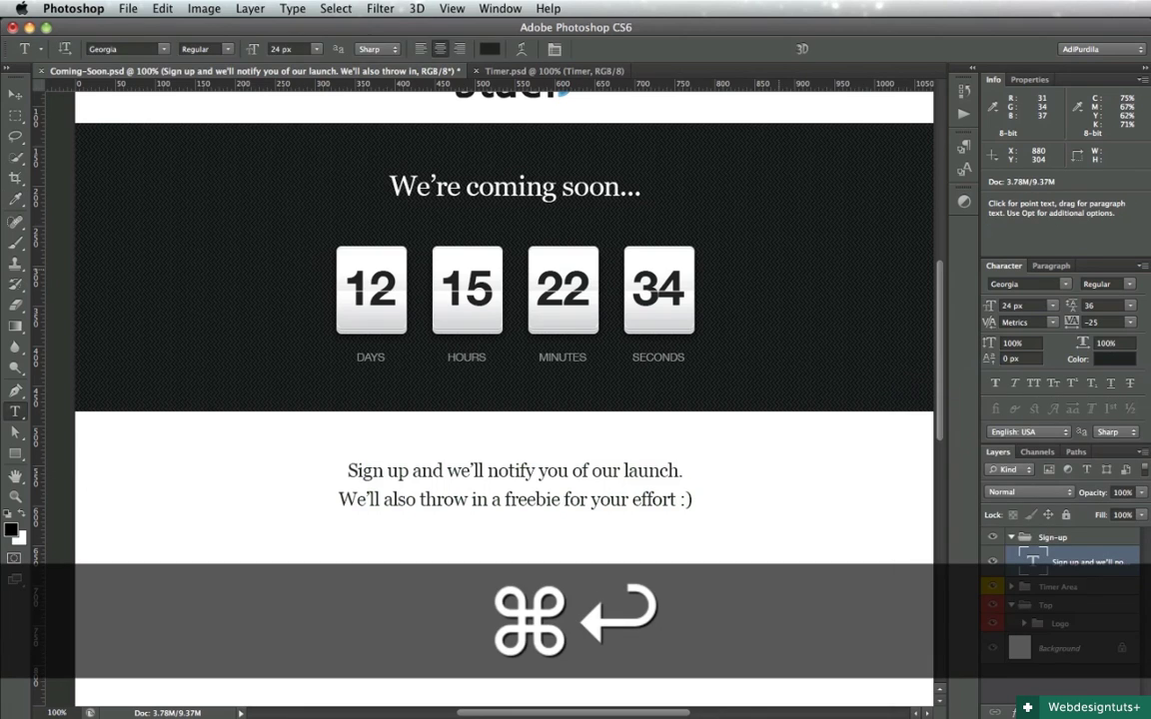
left_click(1004, 266)
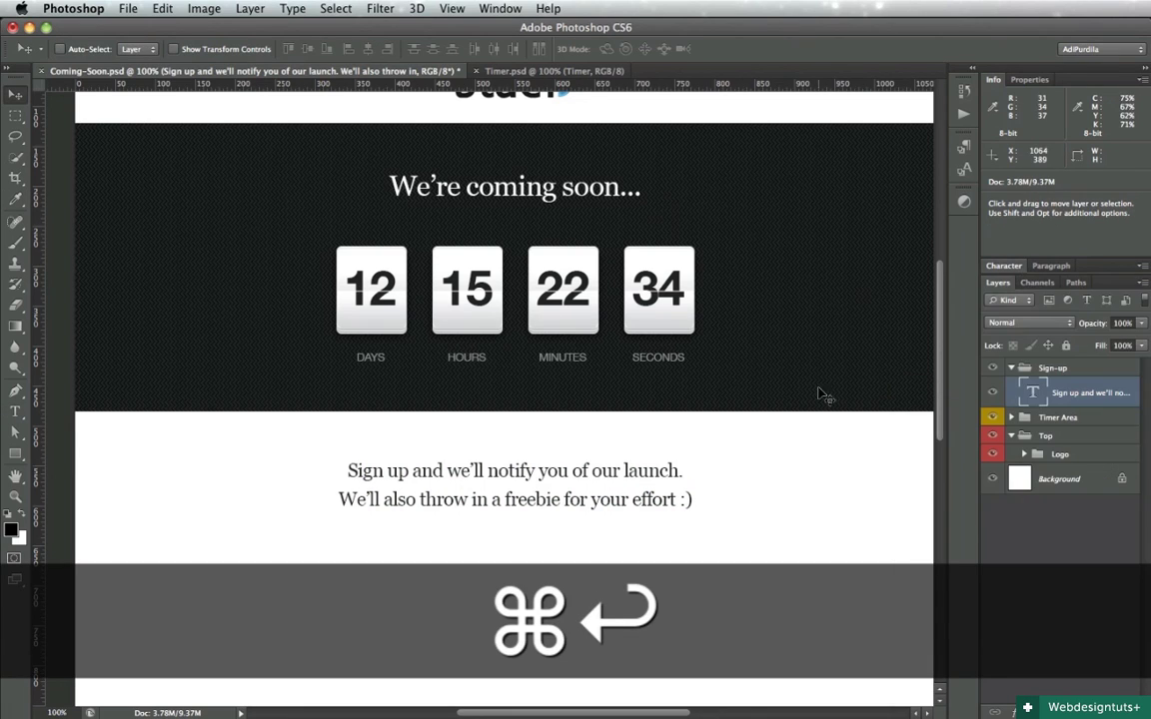
key("super+s")
Label the Sign-up group orange and save the document
scroll(657, 470, "down", 5)
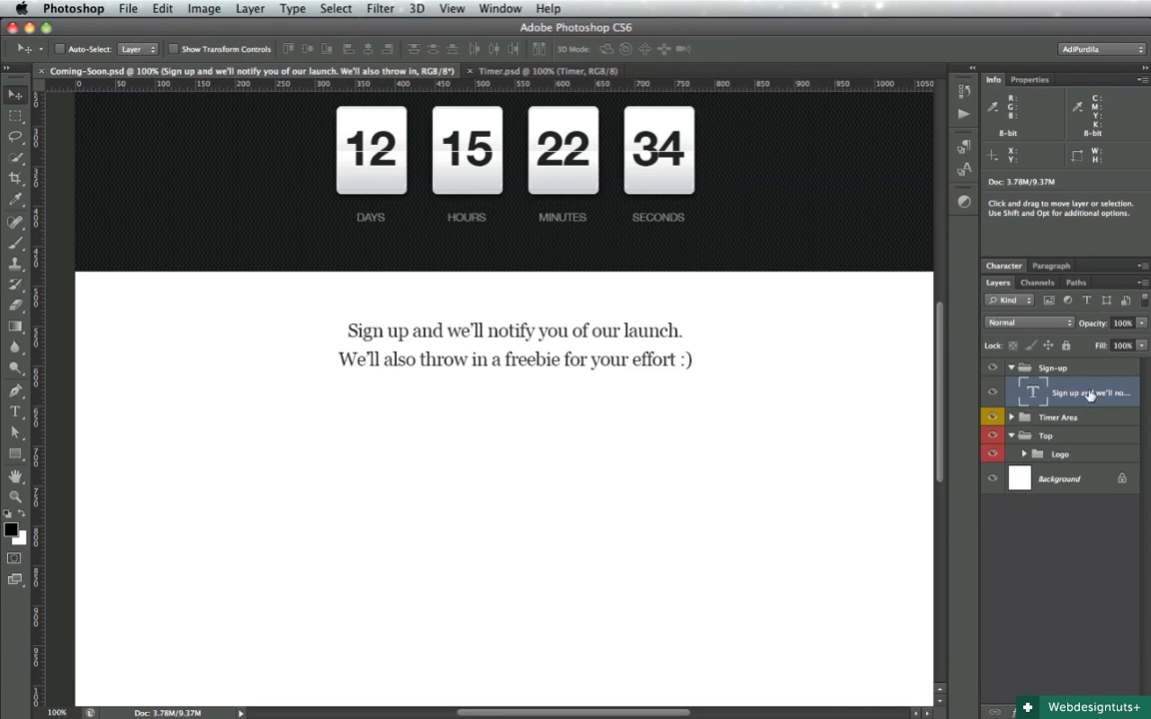
right_click(1062, 368)
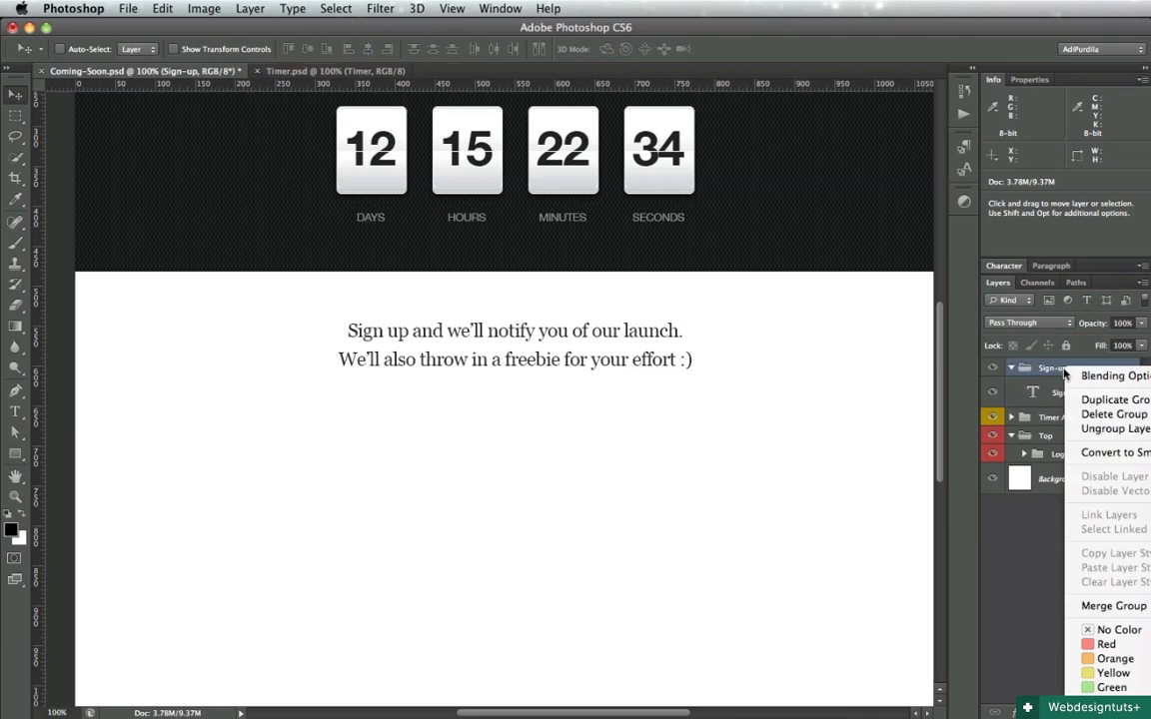
left_click(1114, 658)
key("super+s")
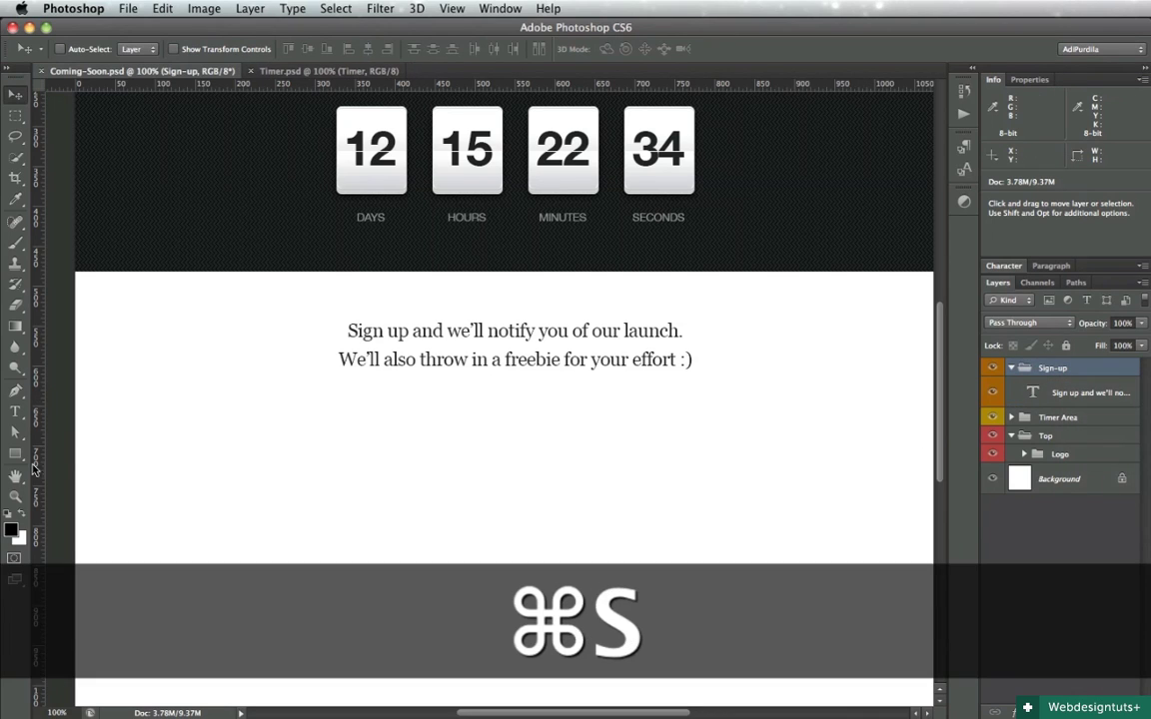
Choose the Rounded Rectangle Tool with a 5 px corner radius
left_click(15, 454)
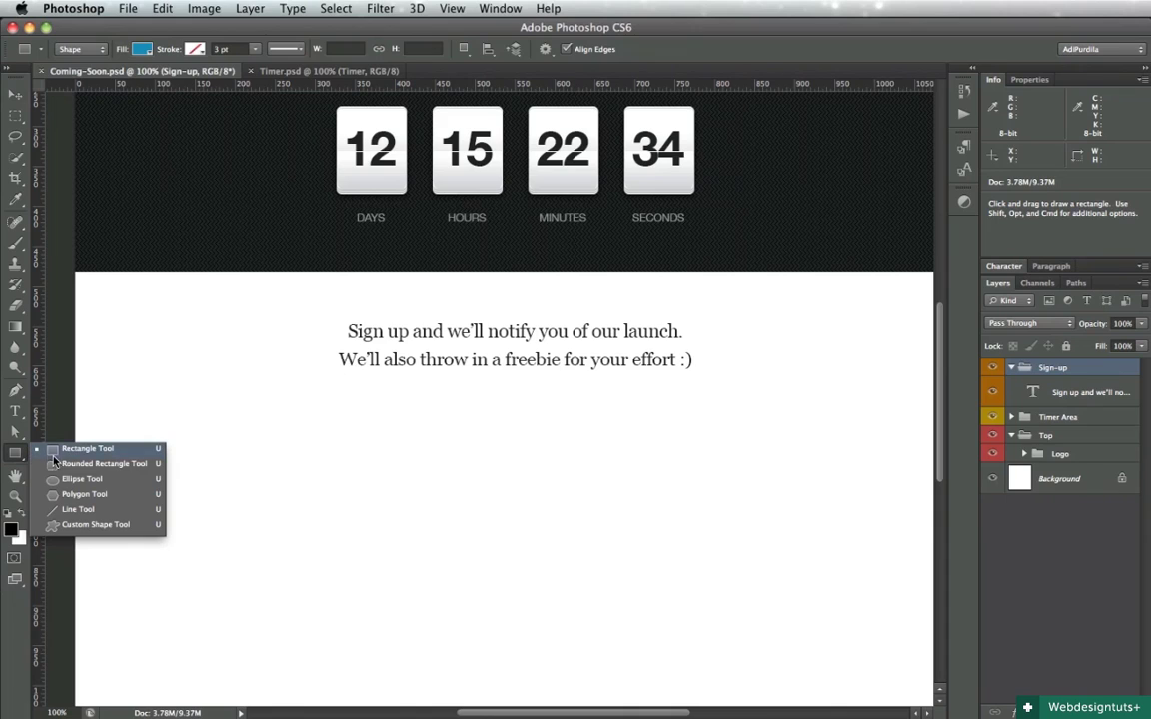
left_click(102, 465)
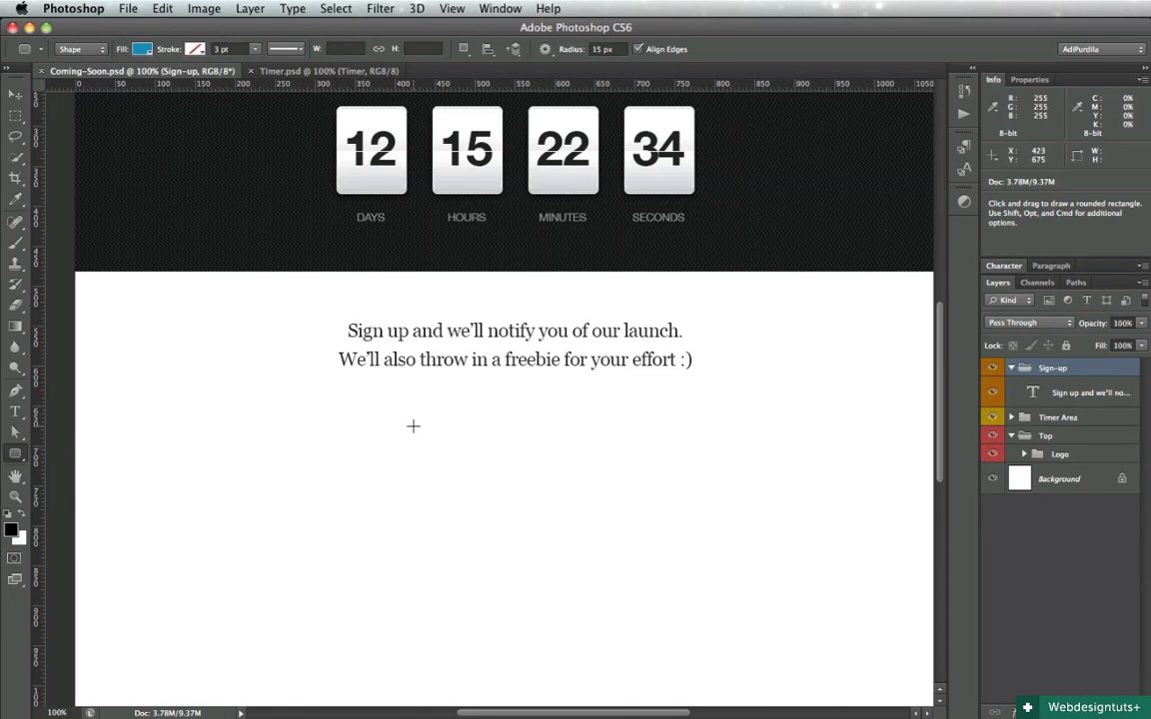
left_click(595, 49)
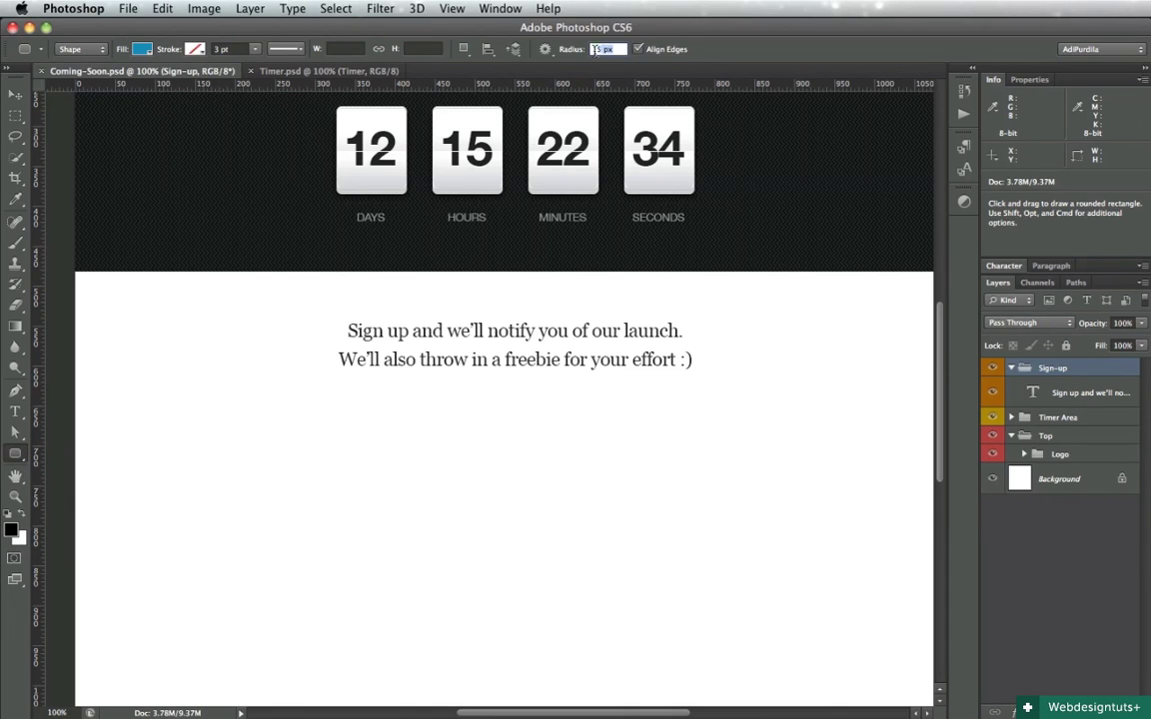
type("5")
key("Return")
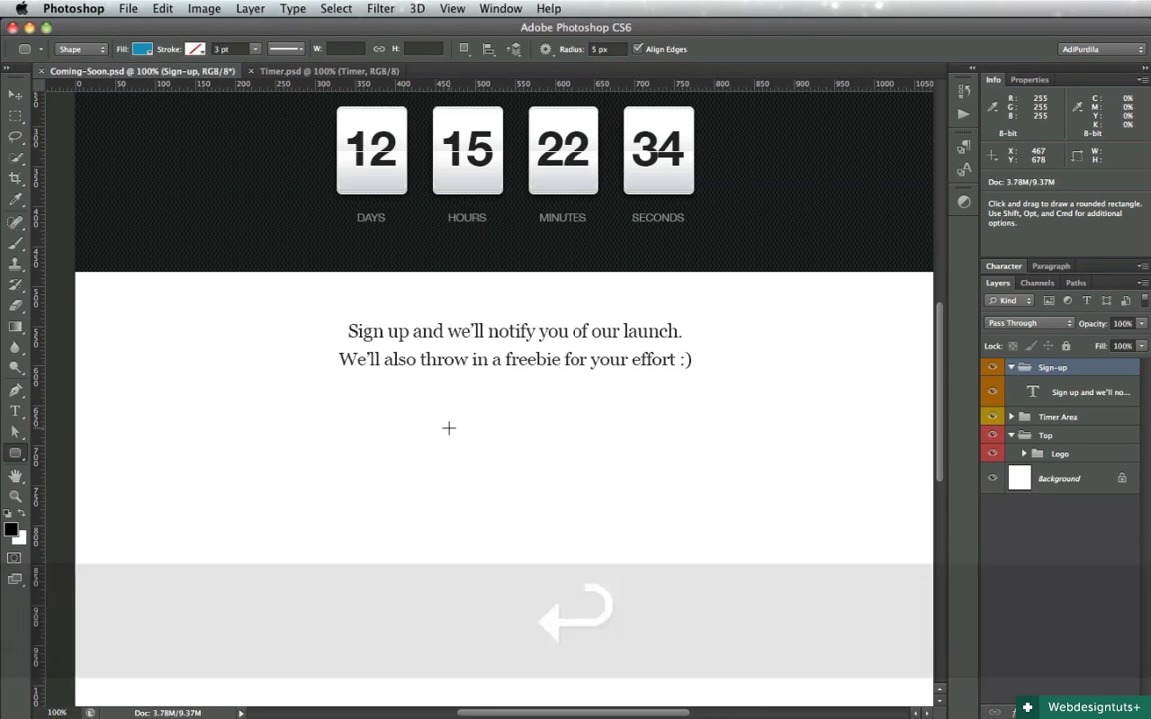
Draw a 140 × 50 px blue rounded rectangle button below the sign-up text
left_click_drag(443, 422, 557, 458)
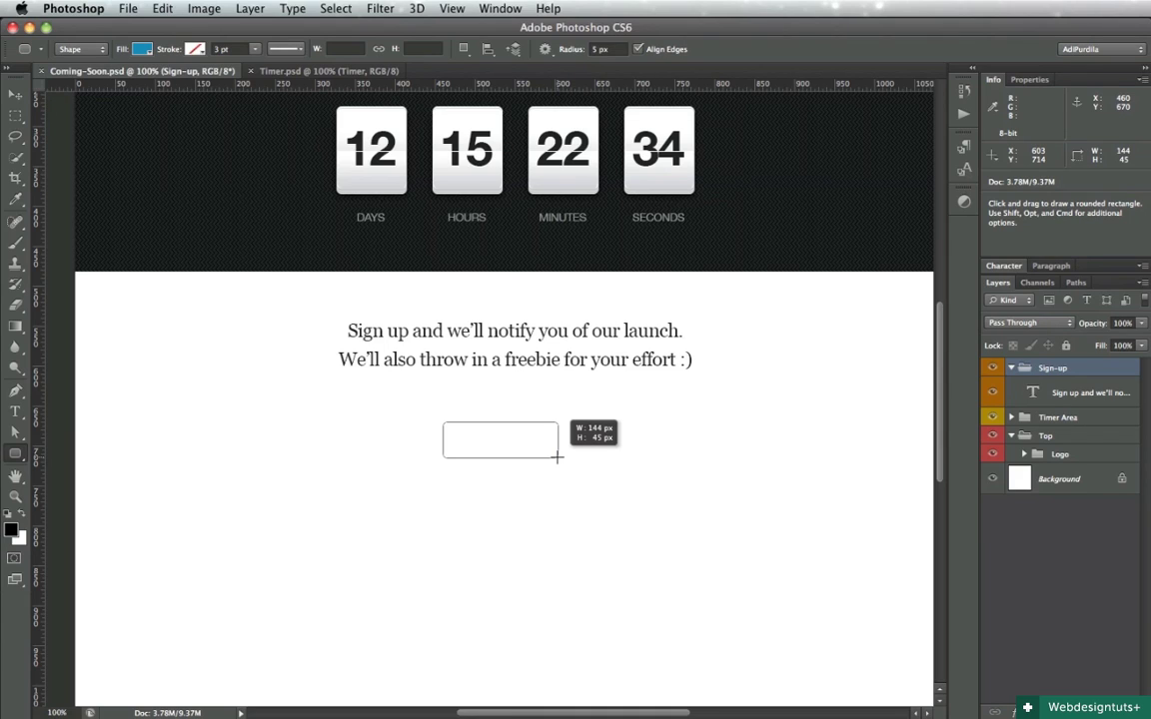
left_click_drag(557, 457, 555, 461)
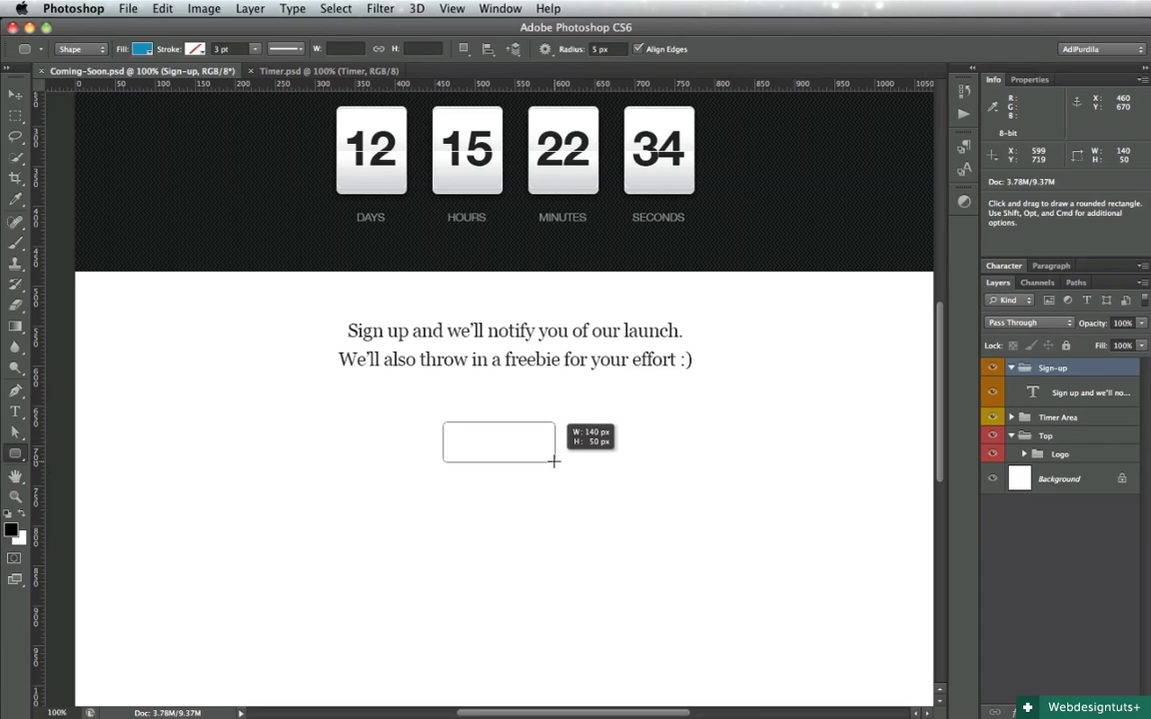
left_click_drag(554, 462, 554, 462)
key("v")
key("Return")
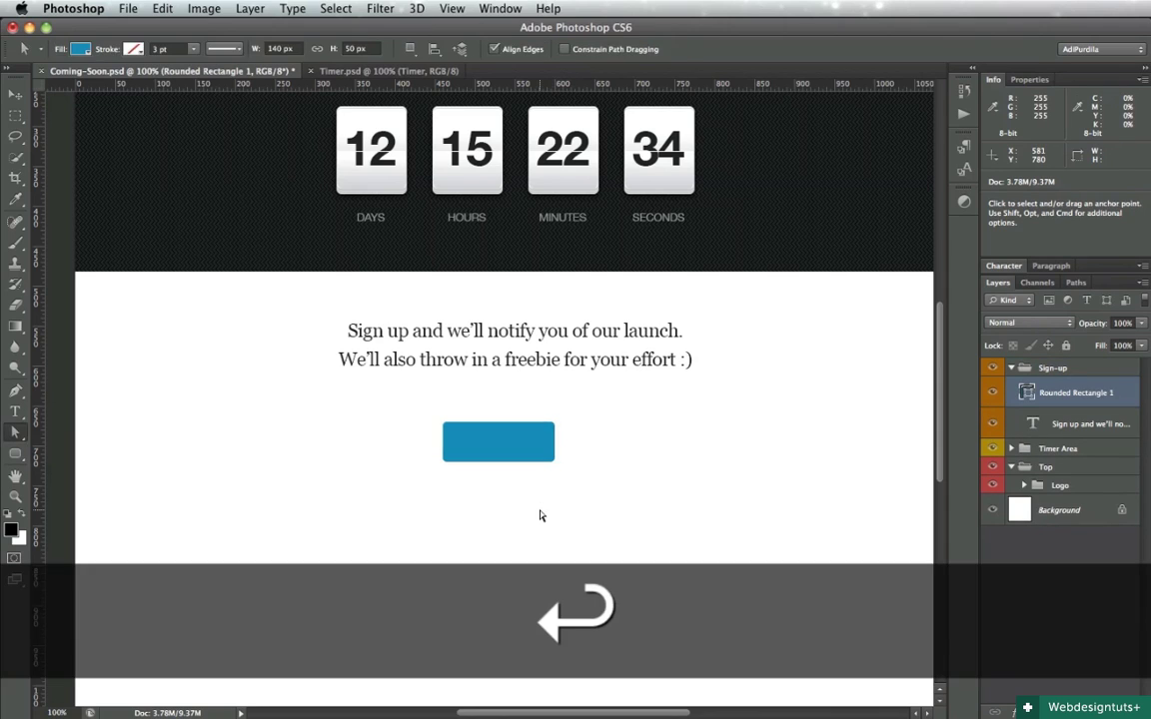
Add a white all-caps 'Notify Me' label on the blue button
key("t")
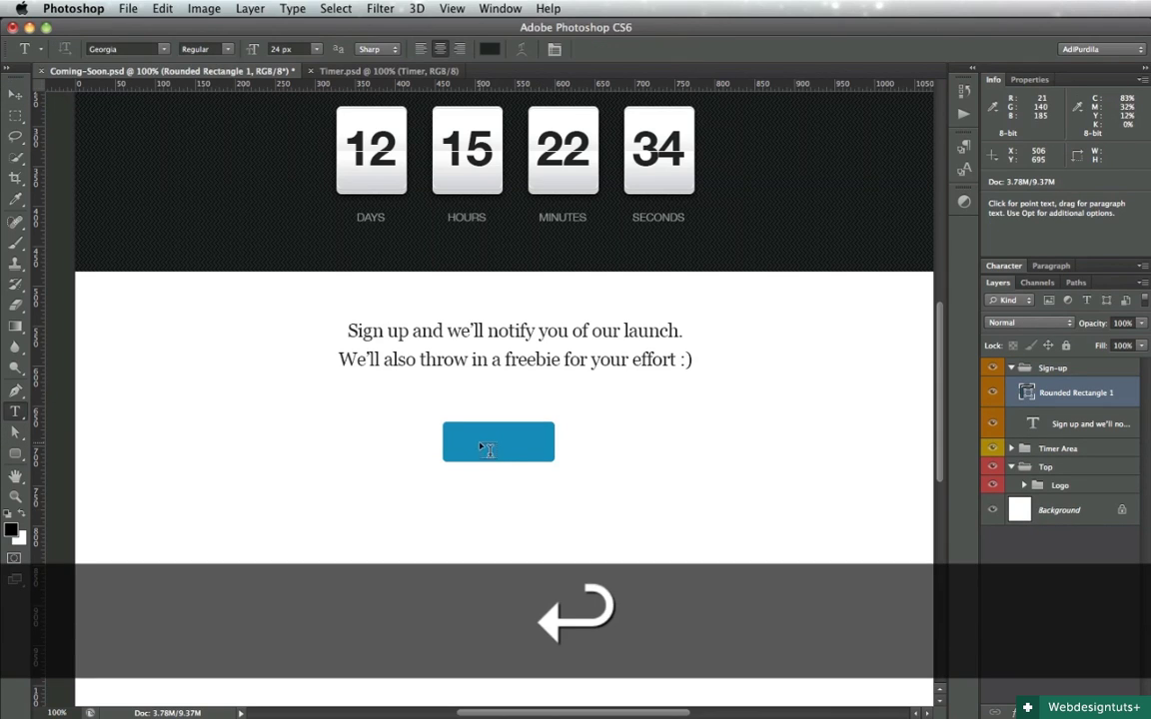
left_click(482, 447)
type("No")
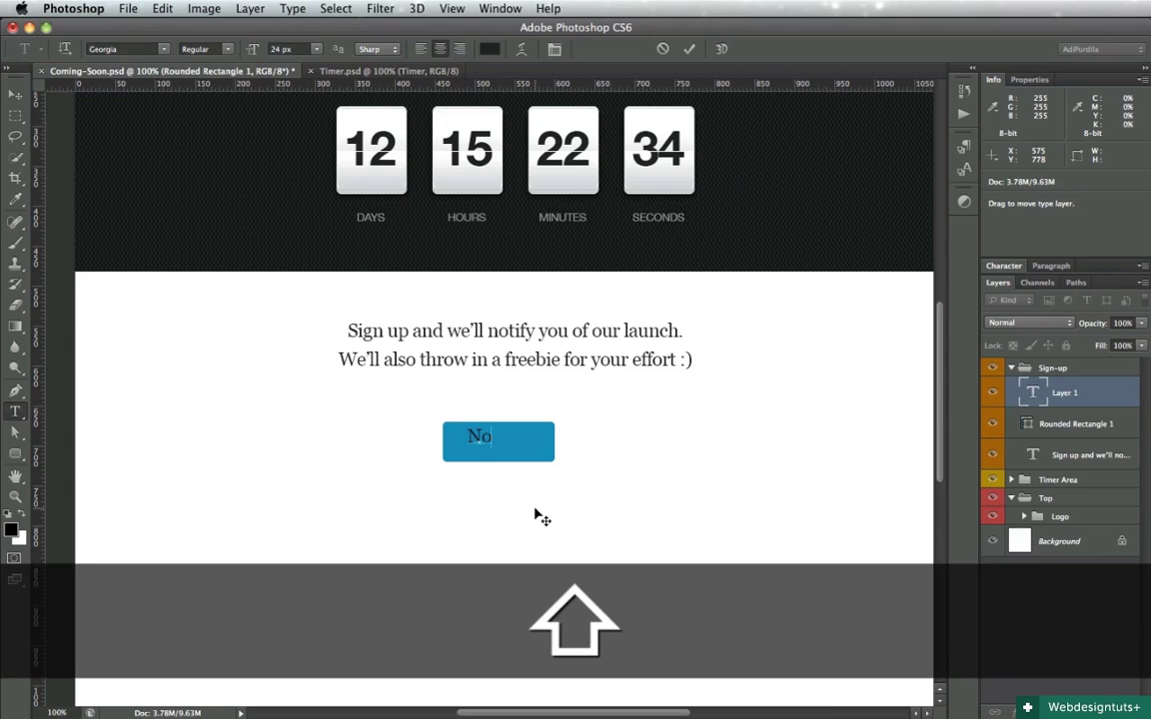
type("tify Me")
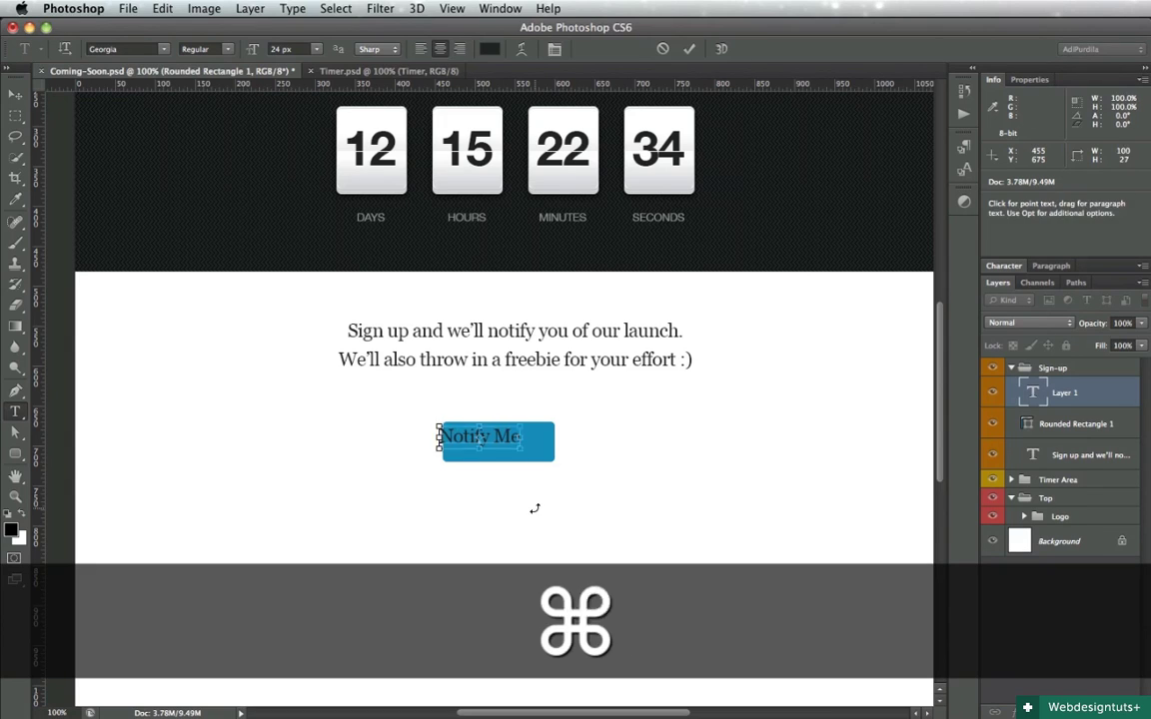
key("super+Return")
key("super+BackSpace")
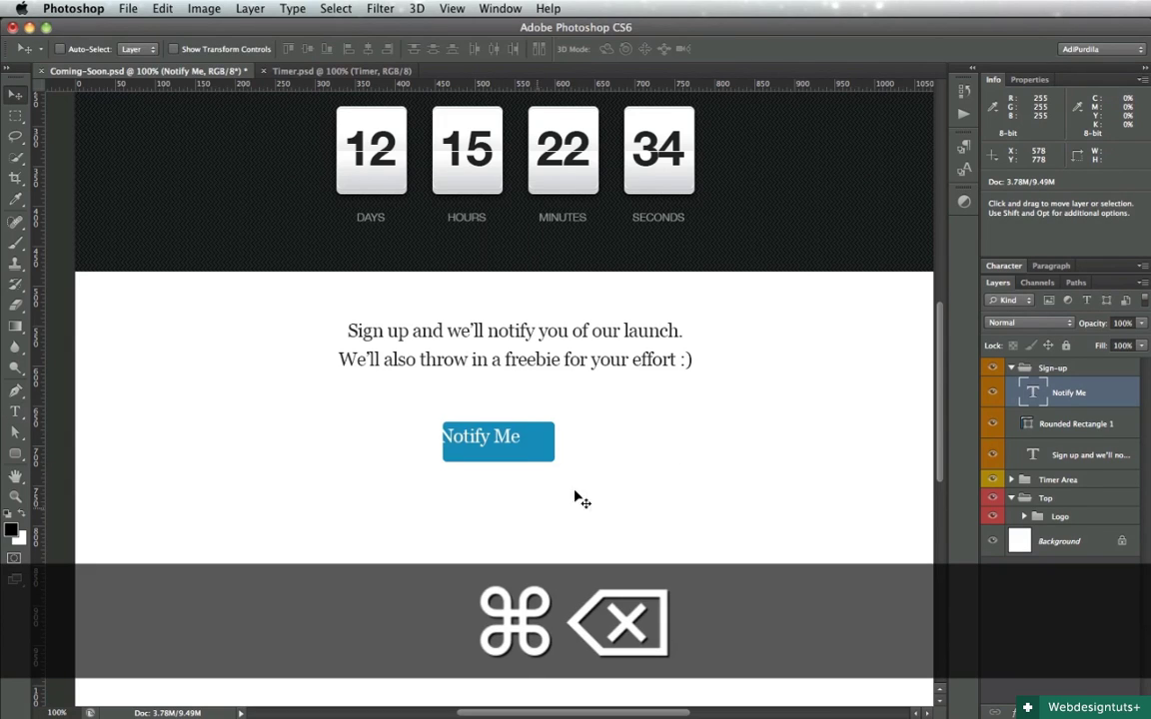
left_click(1003, 267)
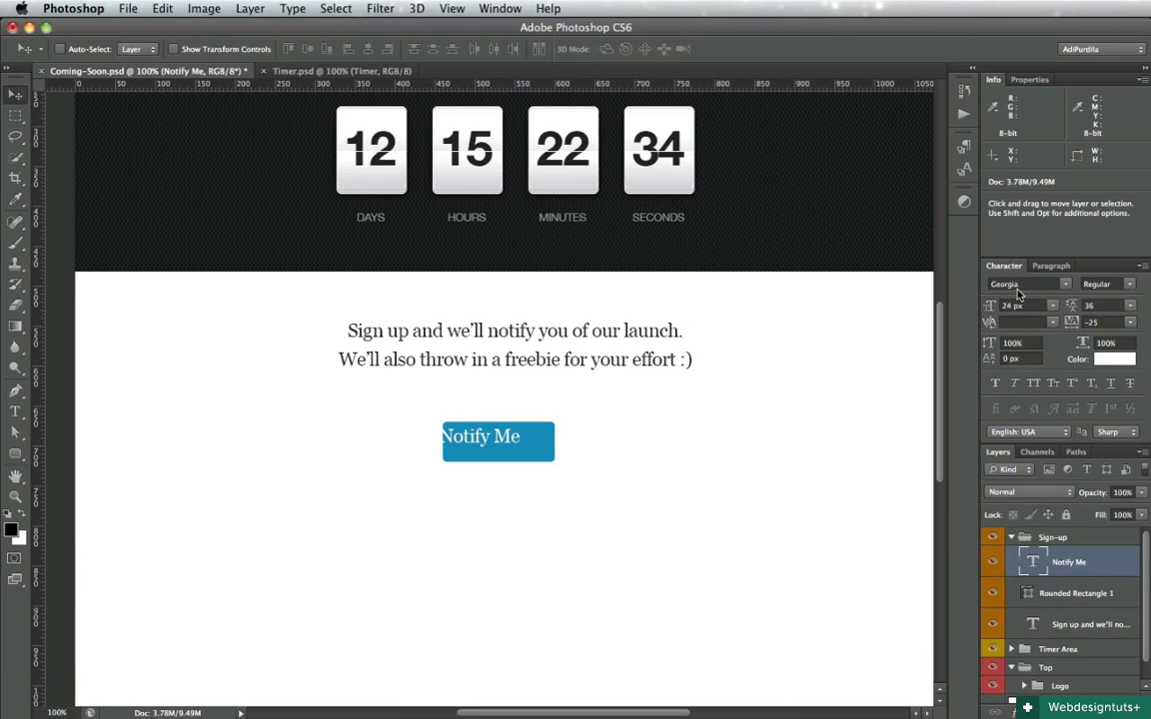
left_click(1034, 384)
left_click(1012, 270)
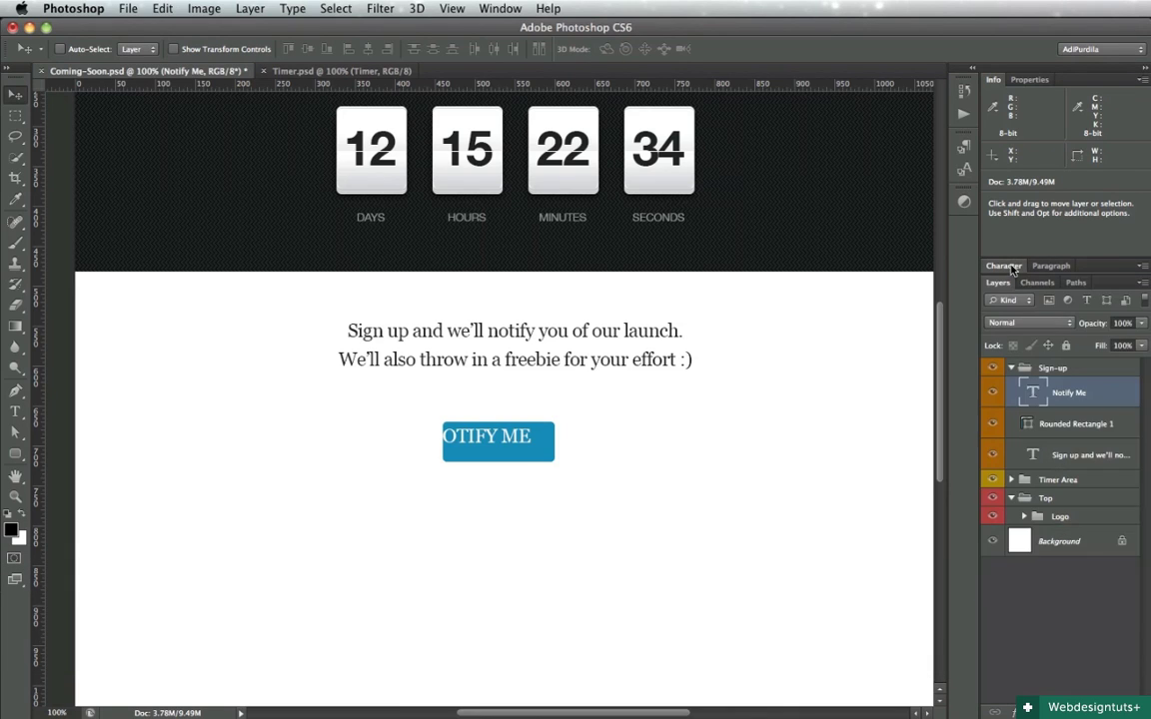
Set the button label to Helvetica Bold at 14 px
key("t")
left_click(125, 48)
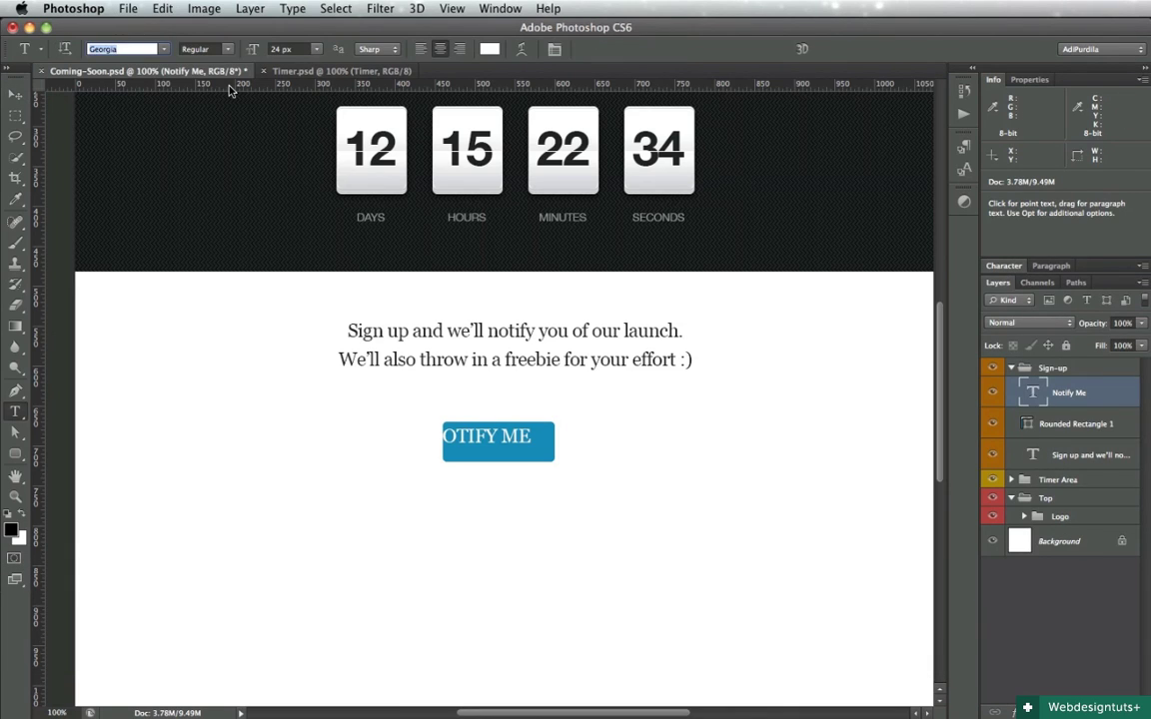
type("Helvetica")
key("Return")
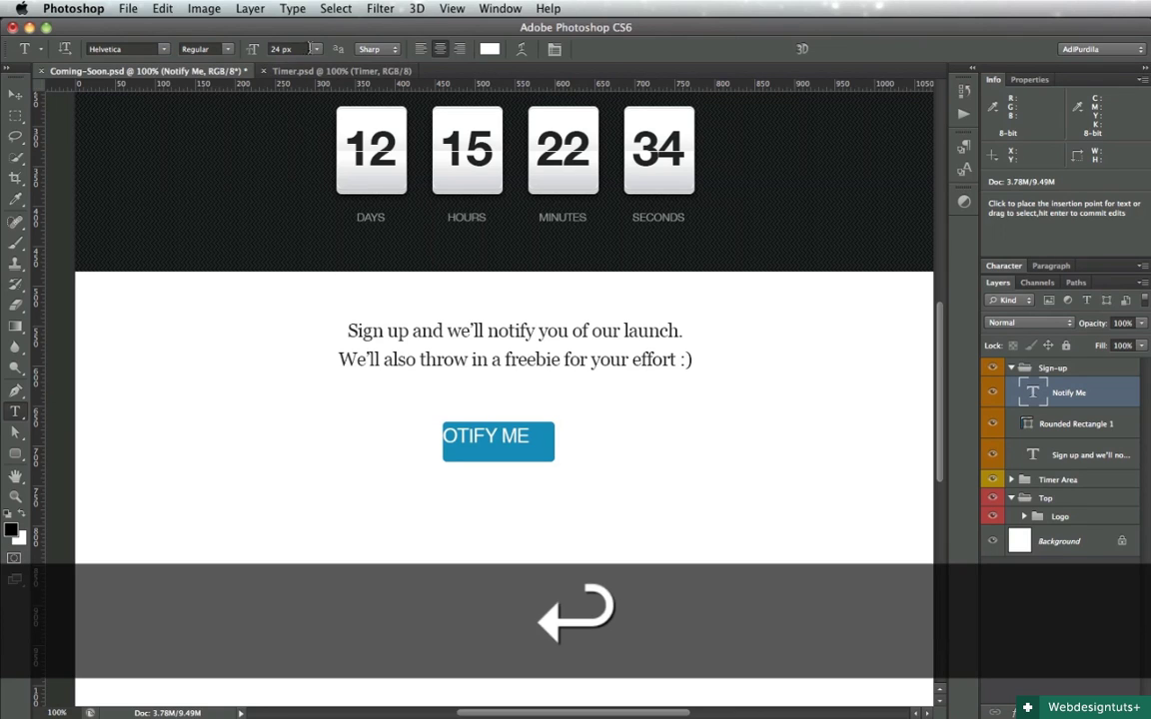
left_click(316, 48)
left_click(268, 132)
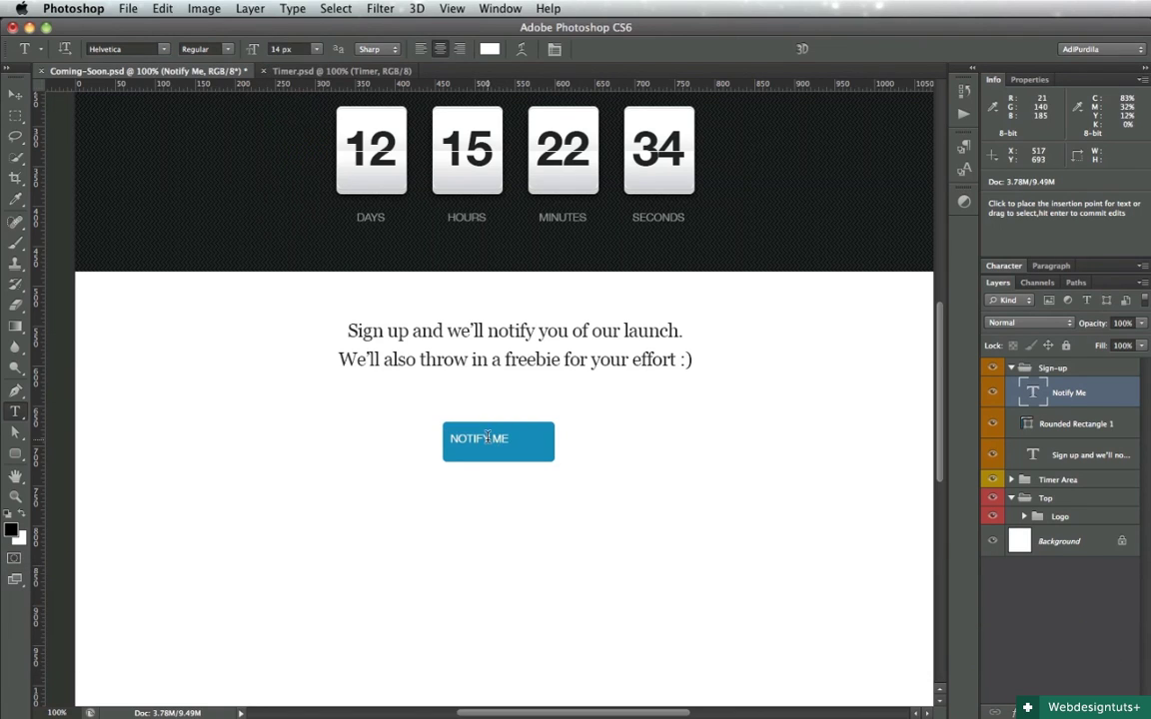
key("super+a")
key("super+shift+b")
key("super+Return")
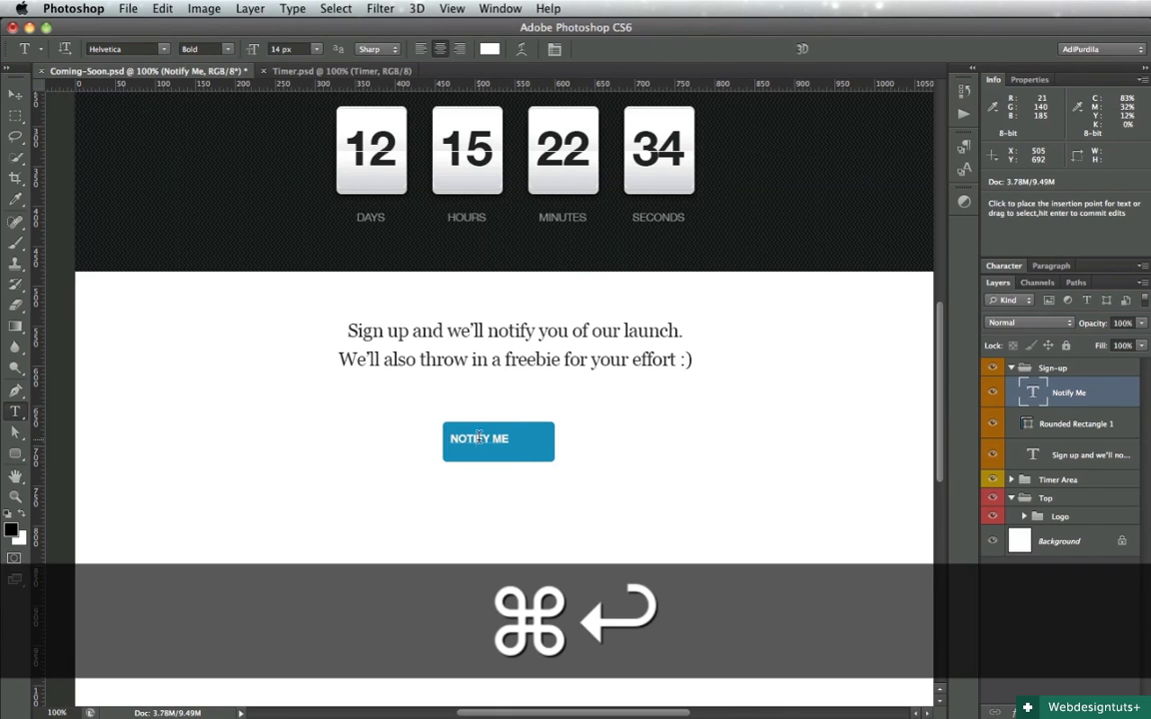
Enlarge the NOTIFY ME label to 16 px and centre it horizontally on the button
left_click(518, 440)
key("super+a")
key("super+shift+period")
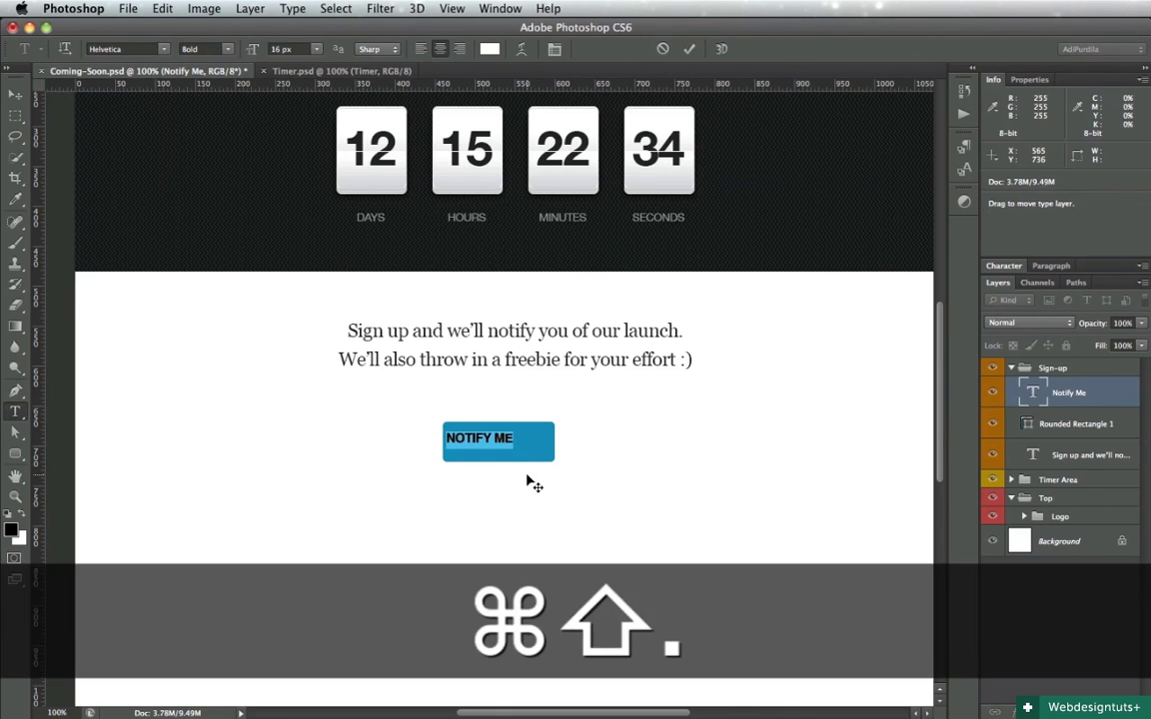
key("super+Return")
key("v")
left_click_drag(500, 475, 518, 479)
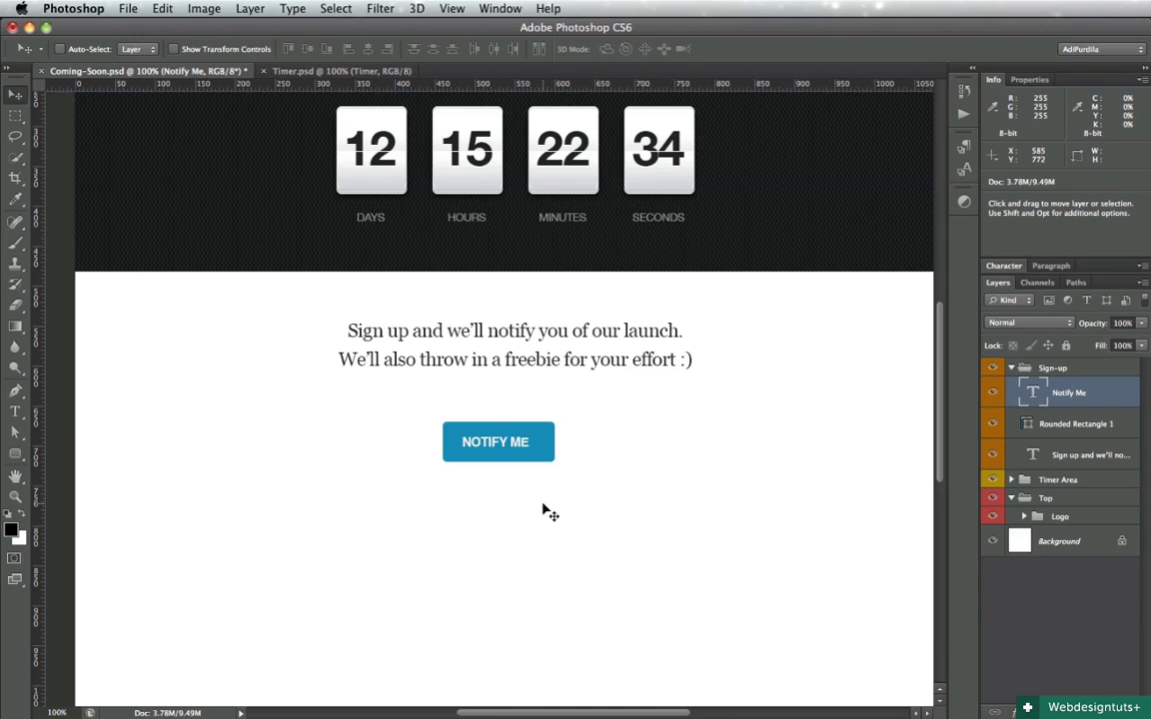
left_click(1076, 424, "super")
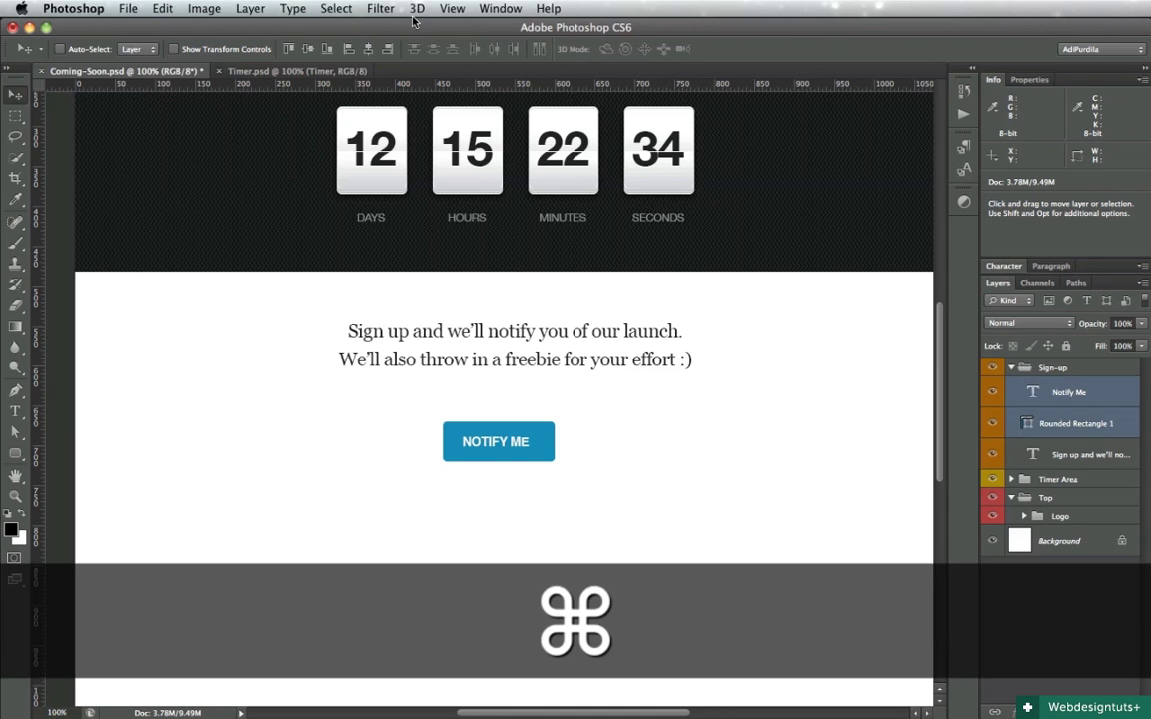
left_click(368, 49)
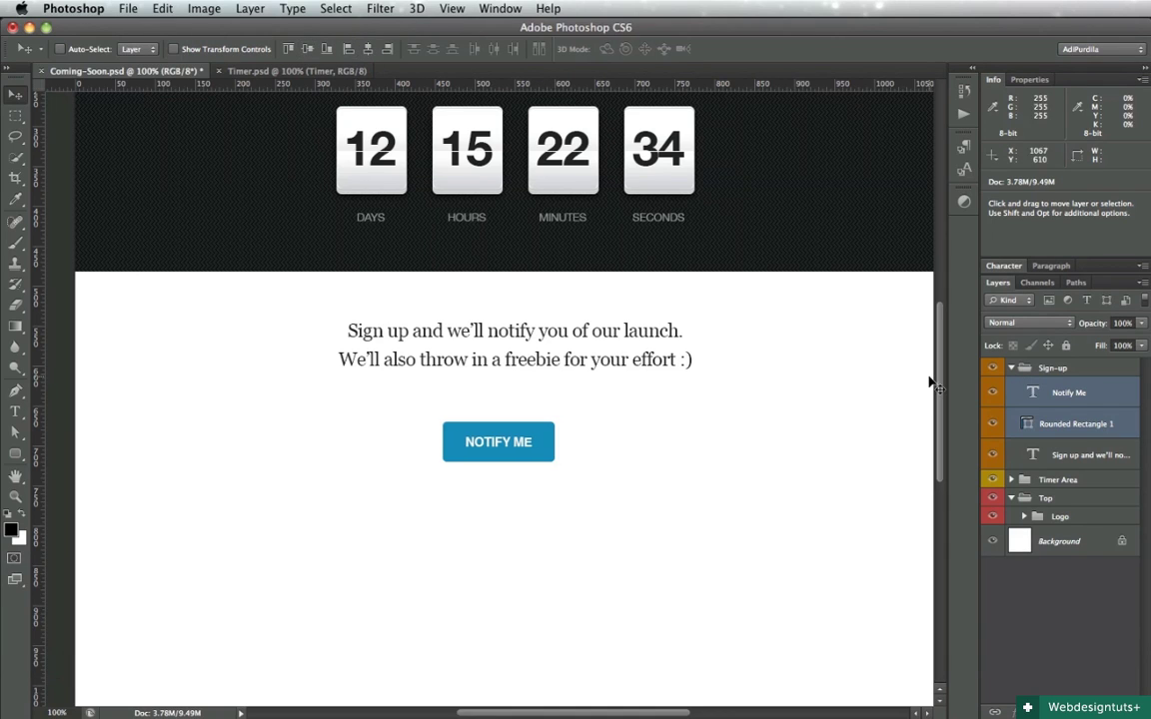
Give the Notify Me text a Drop Shadow effect with opacity lowered to about 30%
double_click(1111, 397)
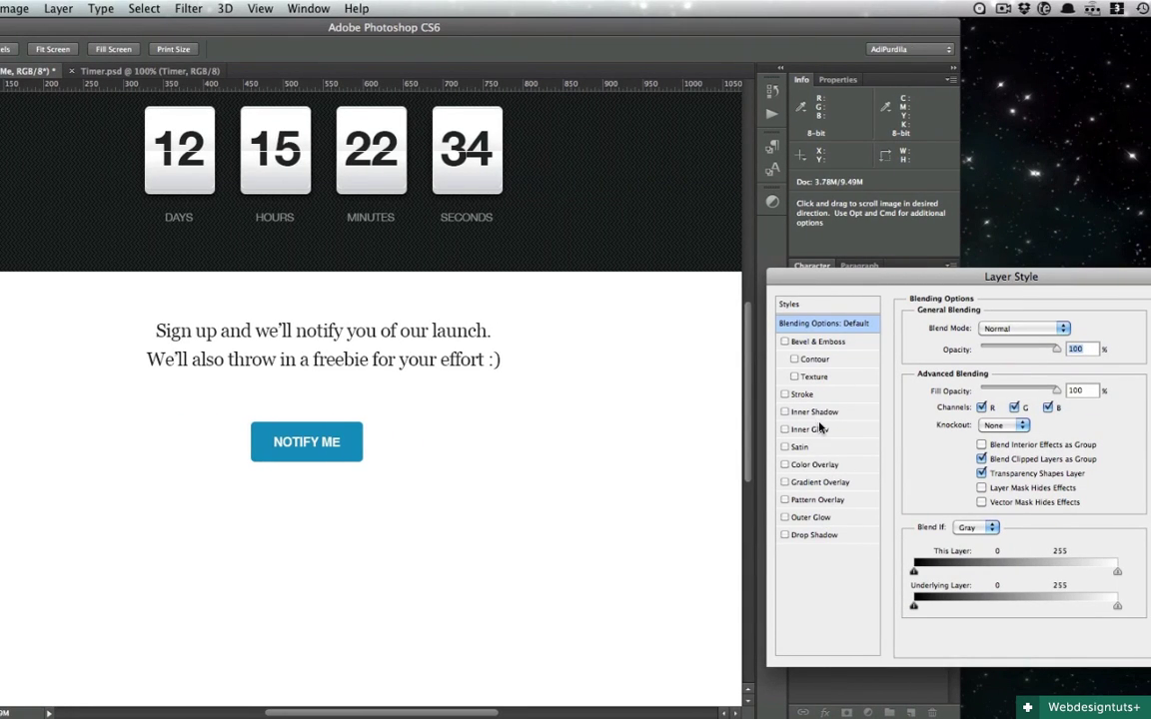
left_click(814, 536)
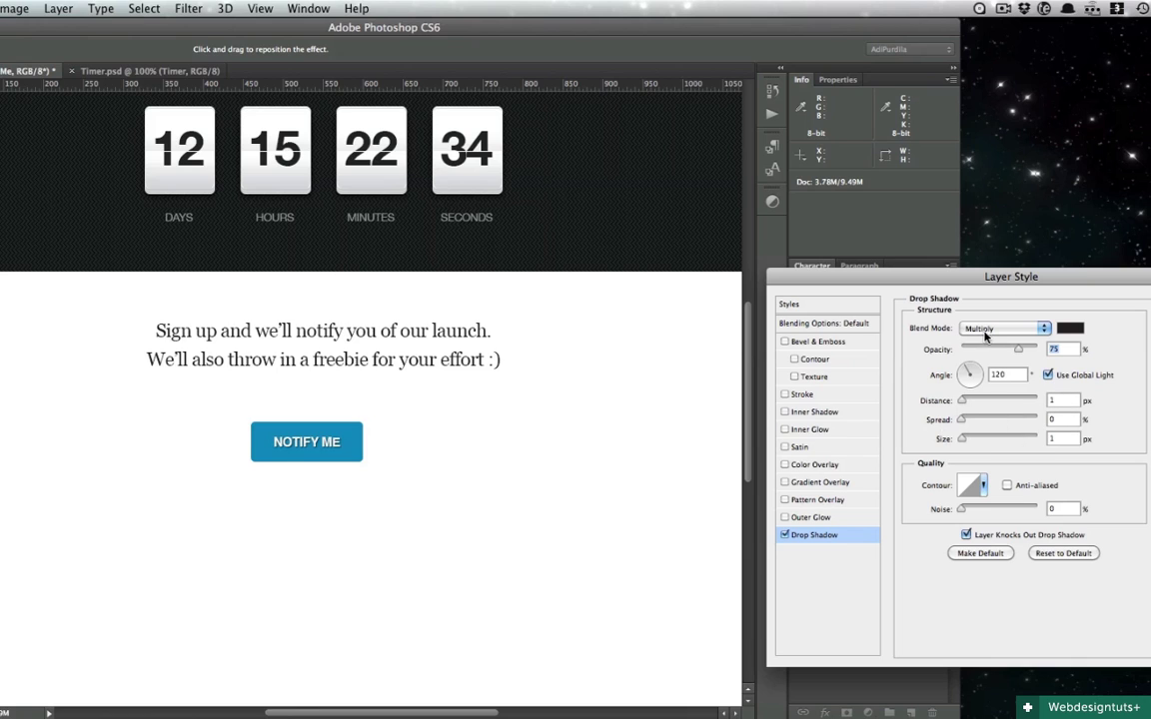
left_click_drag(1011, 350, 985, 352)
left_click_drag(1014, 298, 734, 299)
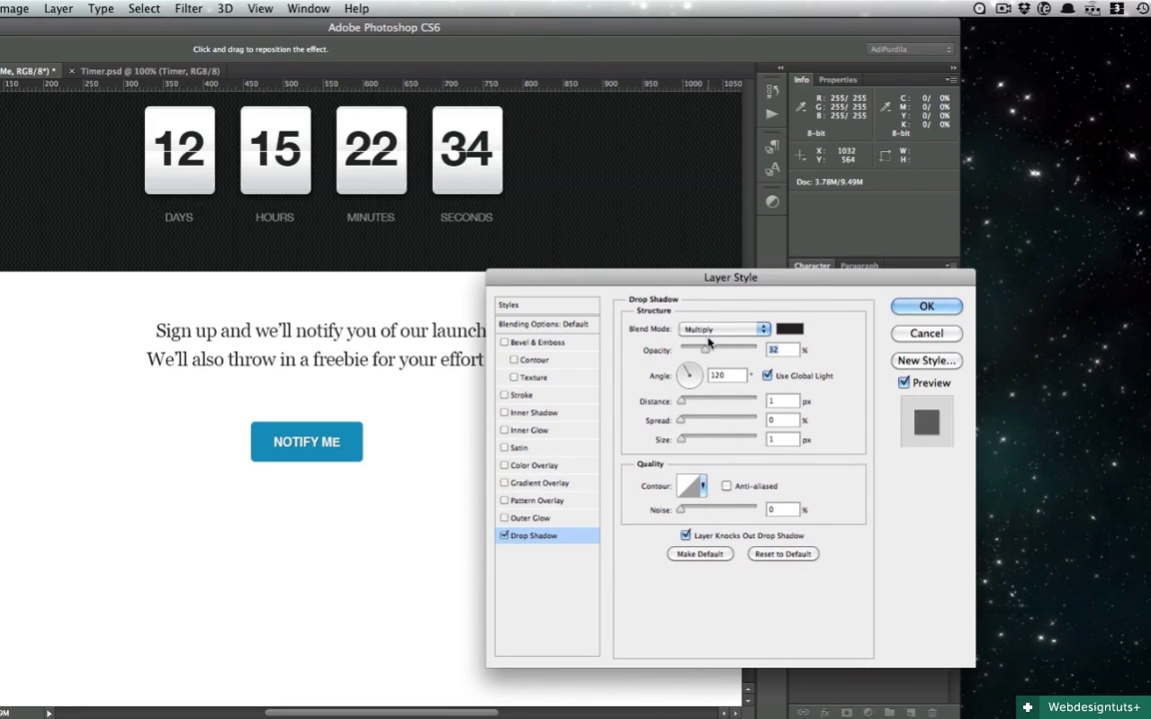
left_click_drag(706, 346, 704, 355)
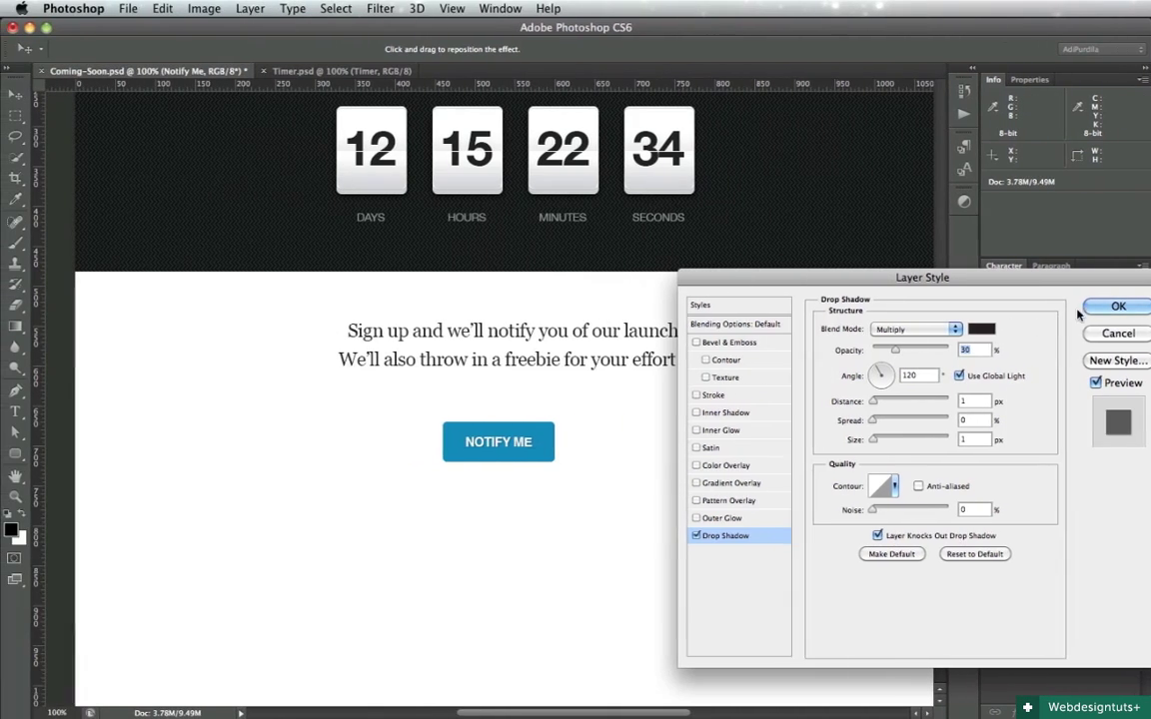
Apply the drop shadow and rename Rounded Rectangle 1 to 'button base'
left_click(1116, 307)
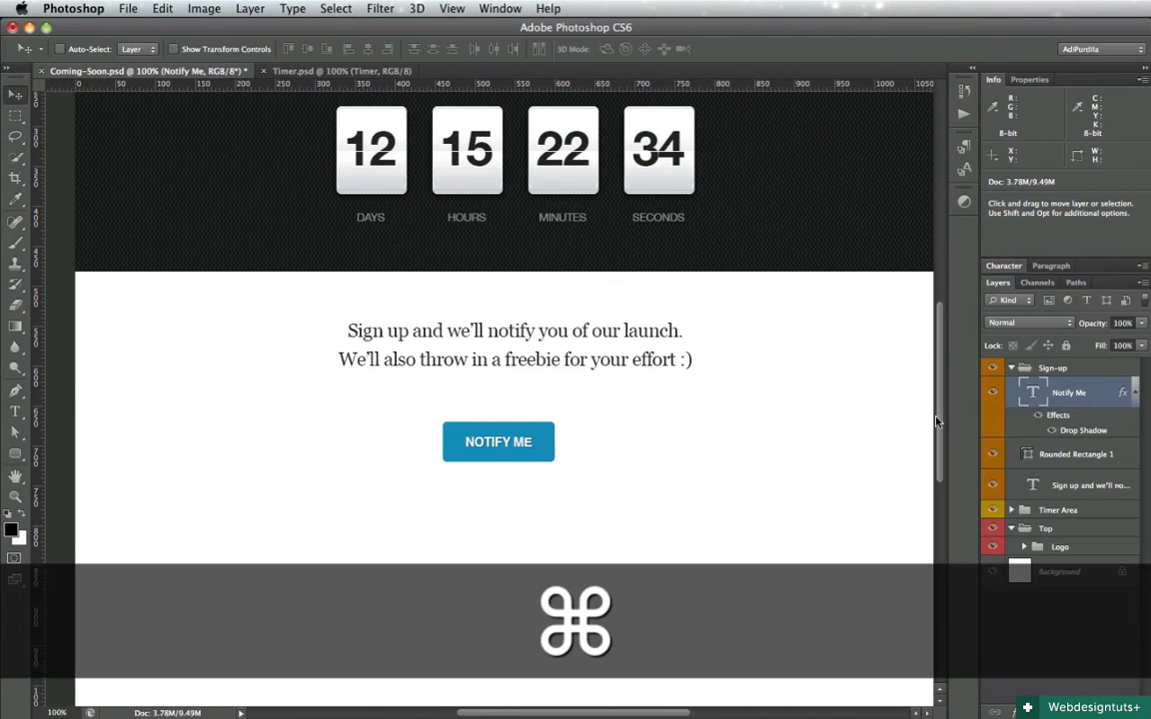
double_click(1077, 454)
type("but")
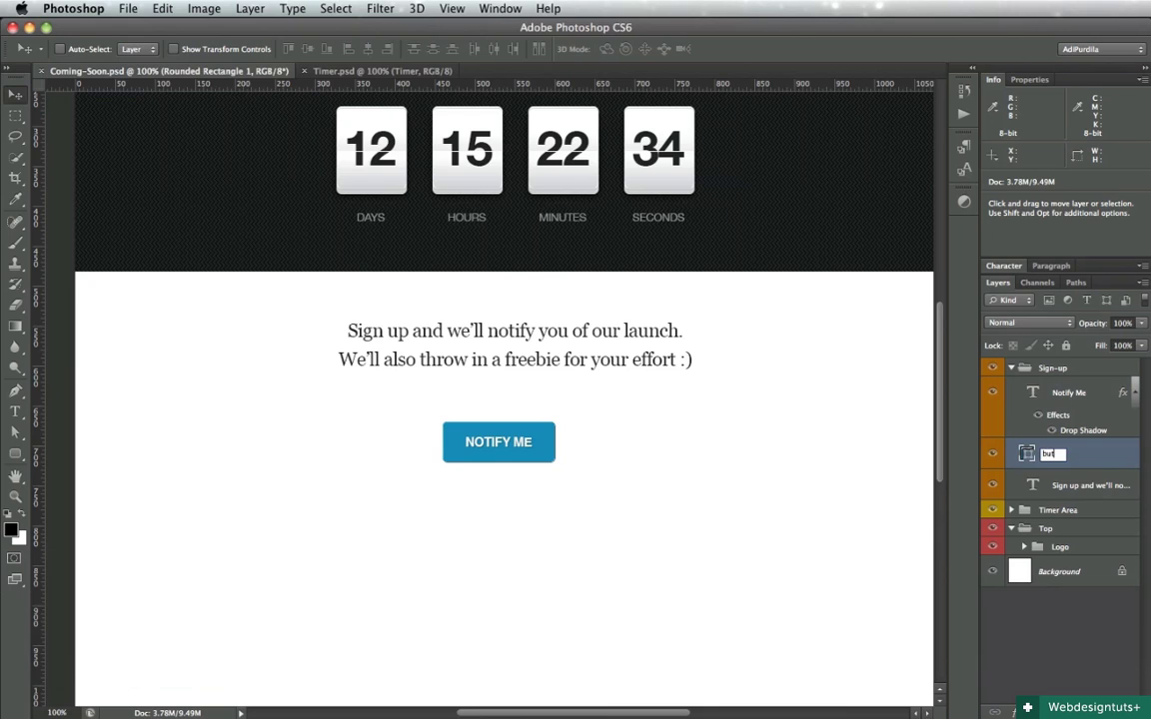
type("ton base")
key("Return")
Group the Notify Me label and button base into a group named 'Button'
left_click(1084, 393, "shift")
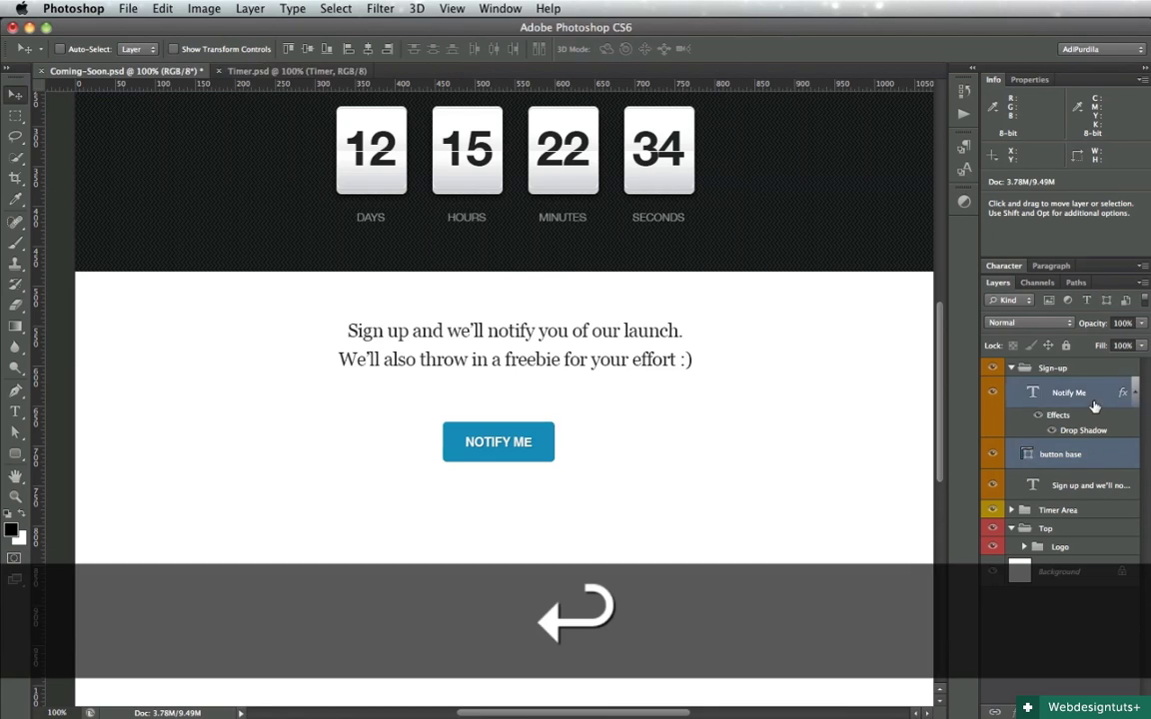
key("super+g")
double_click(1060, 385)
type("Button")
key("Return")
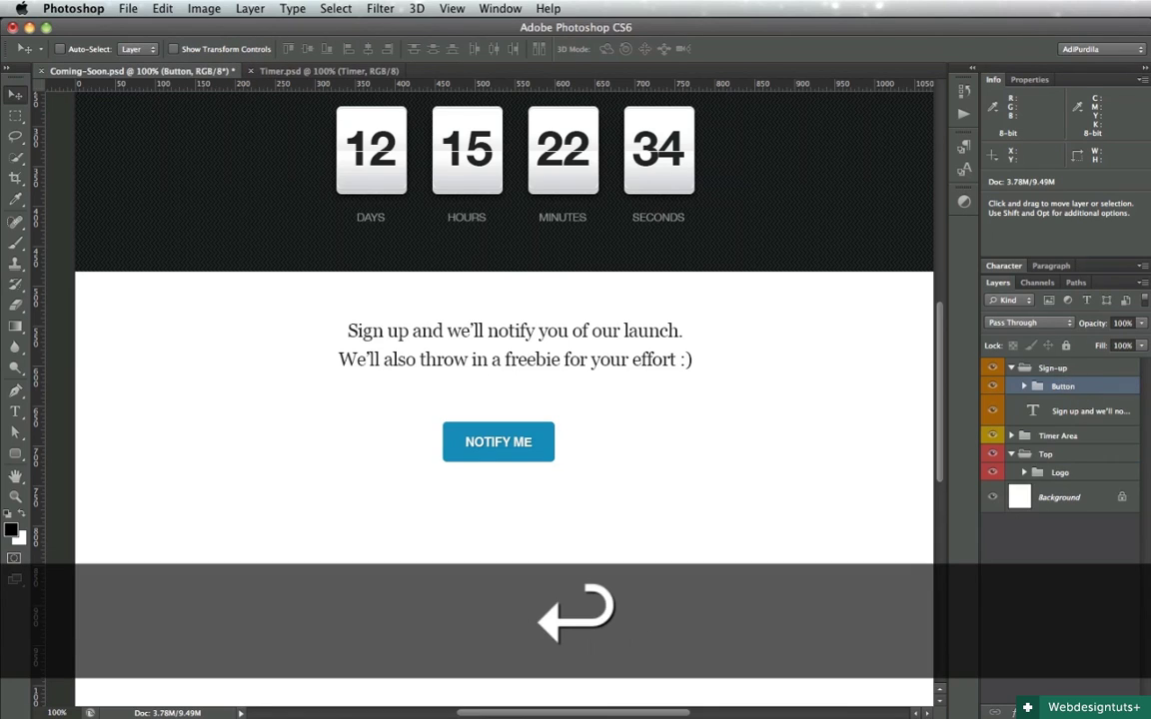
Confirm the button base's blue fill colour and save the document
left_click(1024, 386)
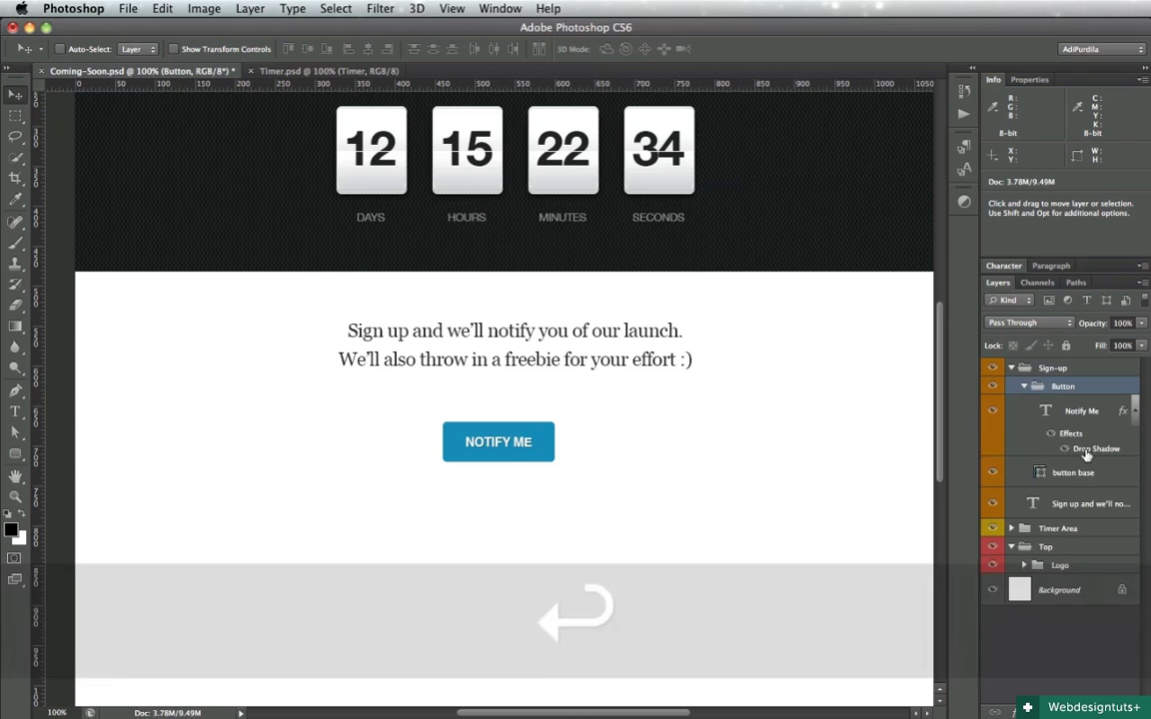
left_click(1110, 478)
double_click(1039, 473)
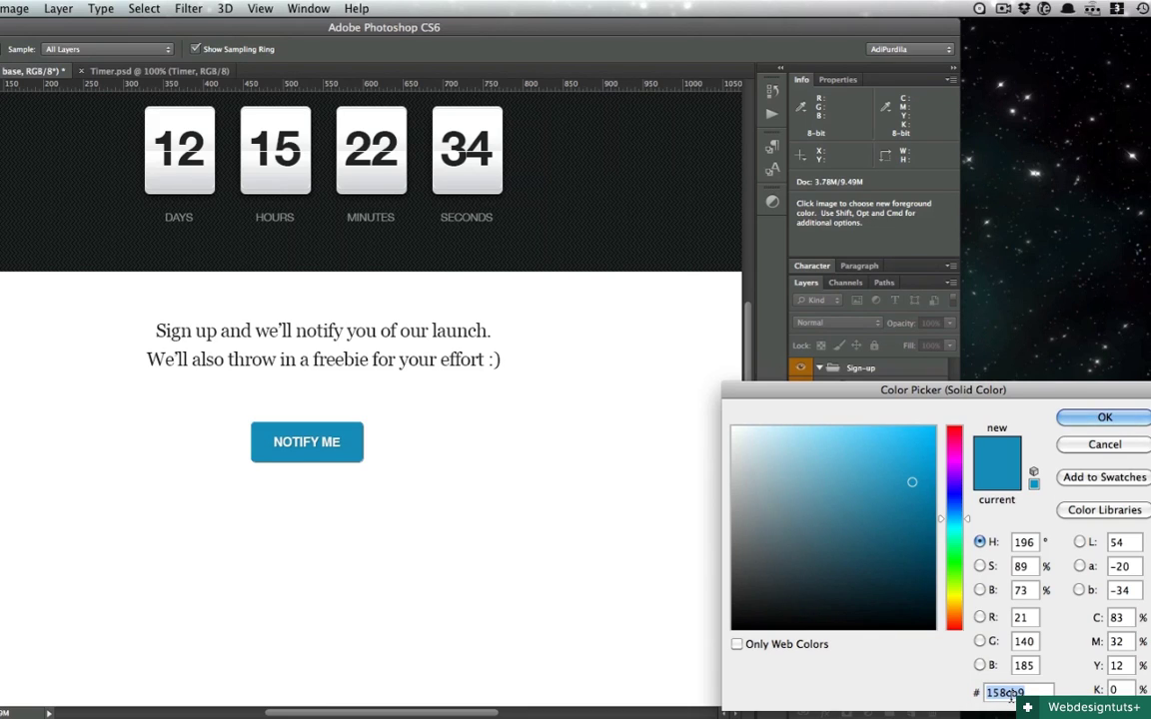
left_click(1105, 417)
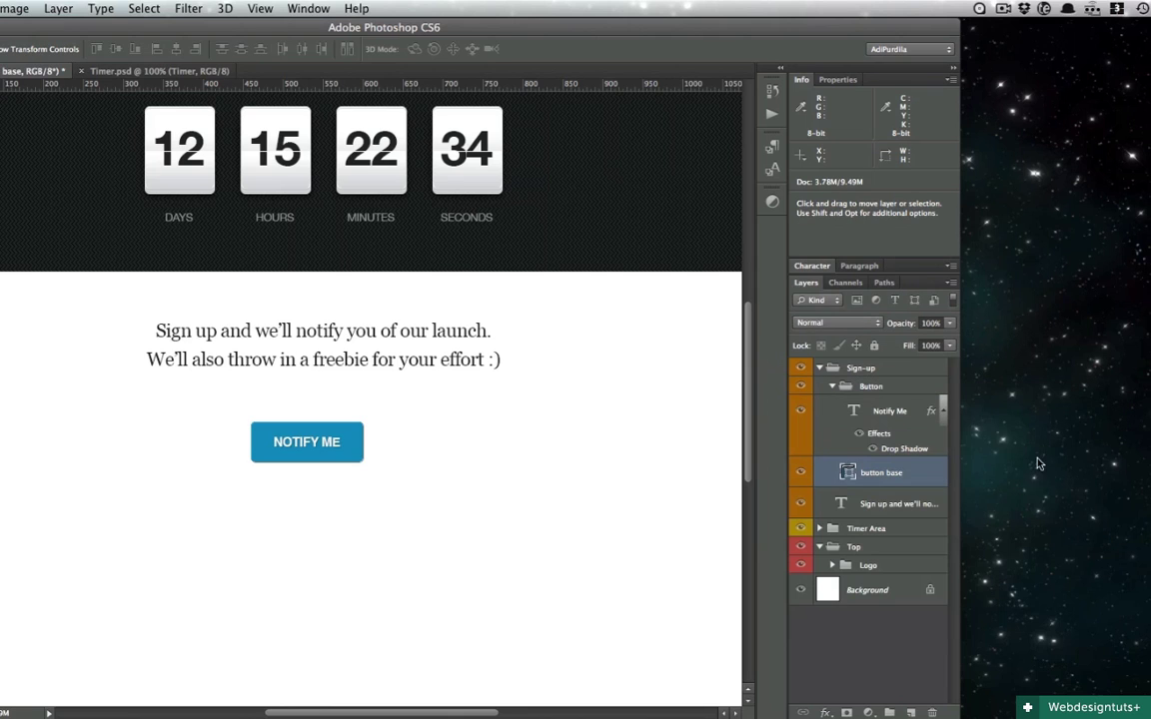
key("Return")
key("super+s")
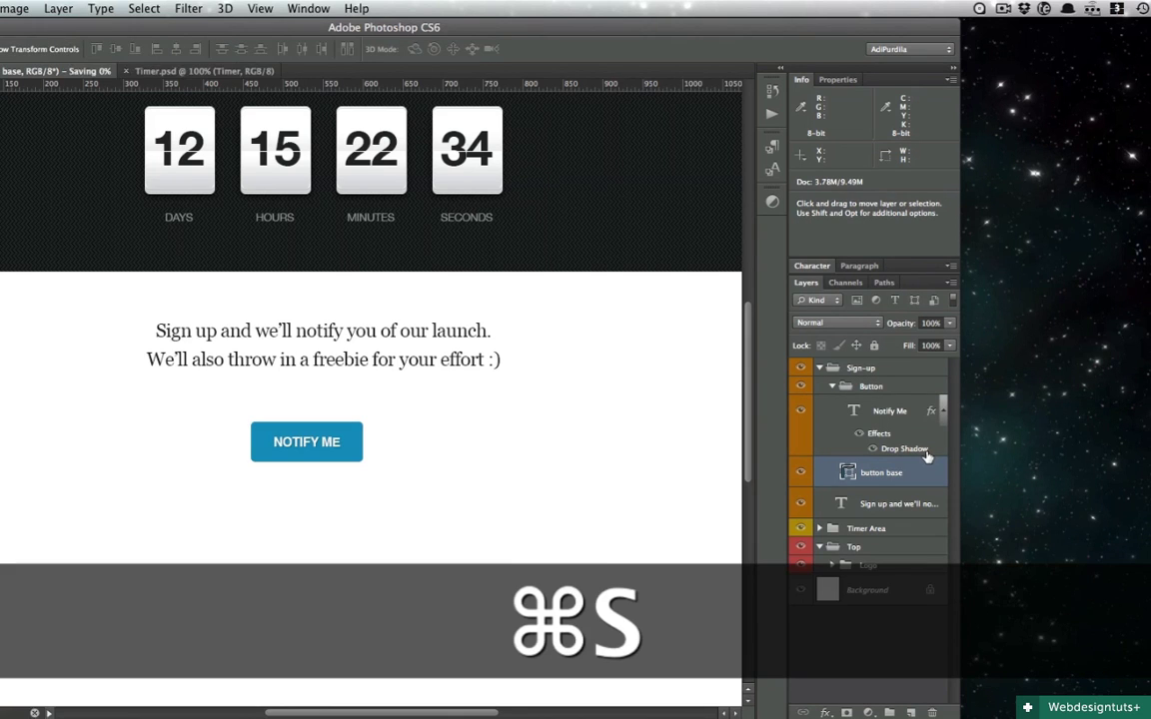
Add a Screen-mode Gradient Overlay at 20% opacity to button base, then save
double_click(925, 472)
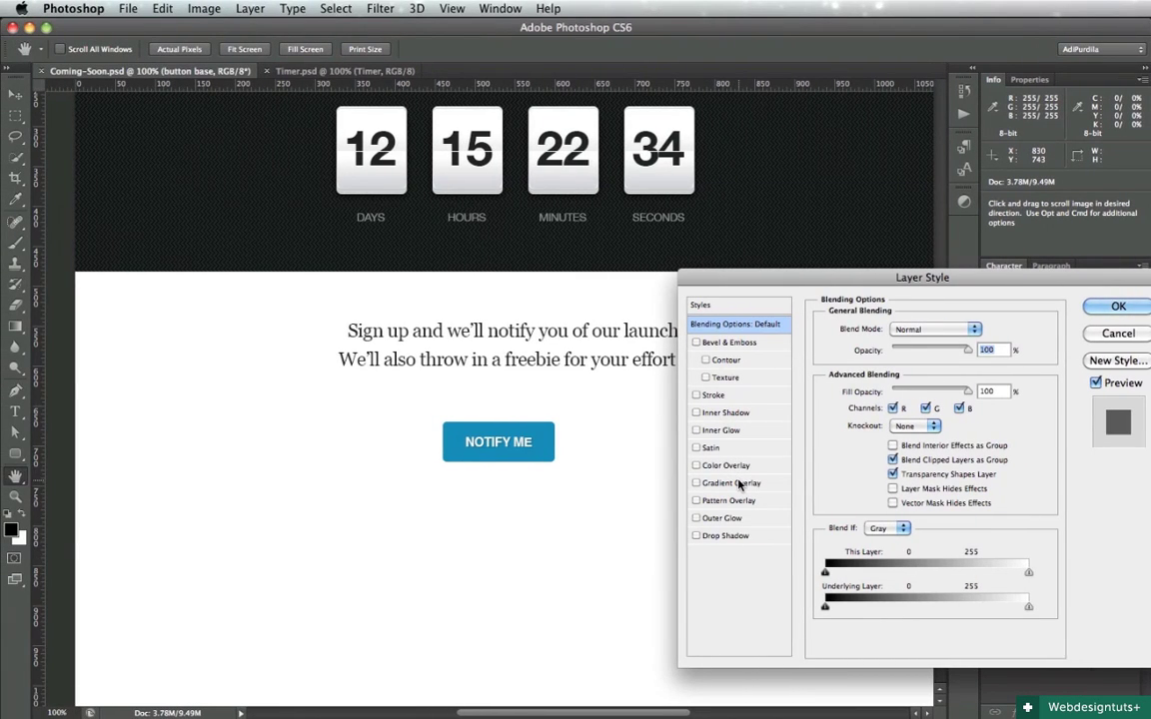
left_click(732, 483)
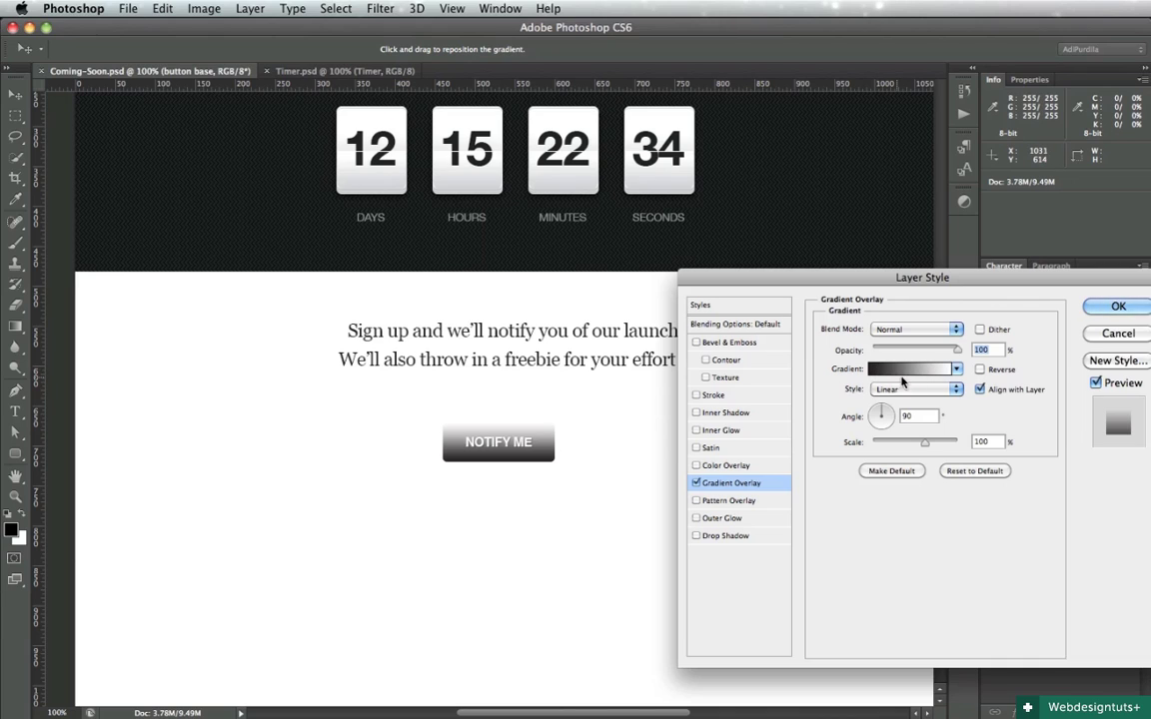
left_click(935, 330)
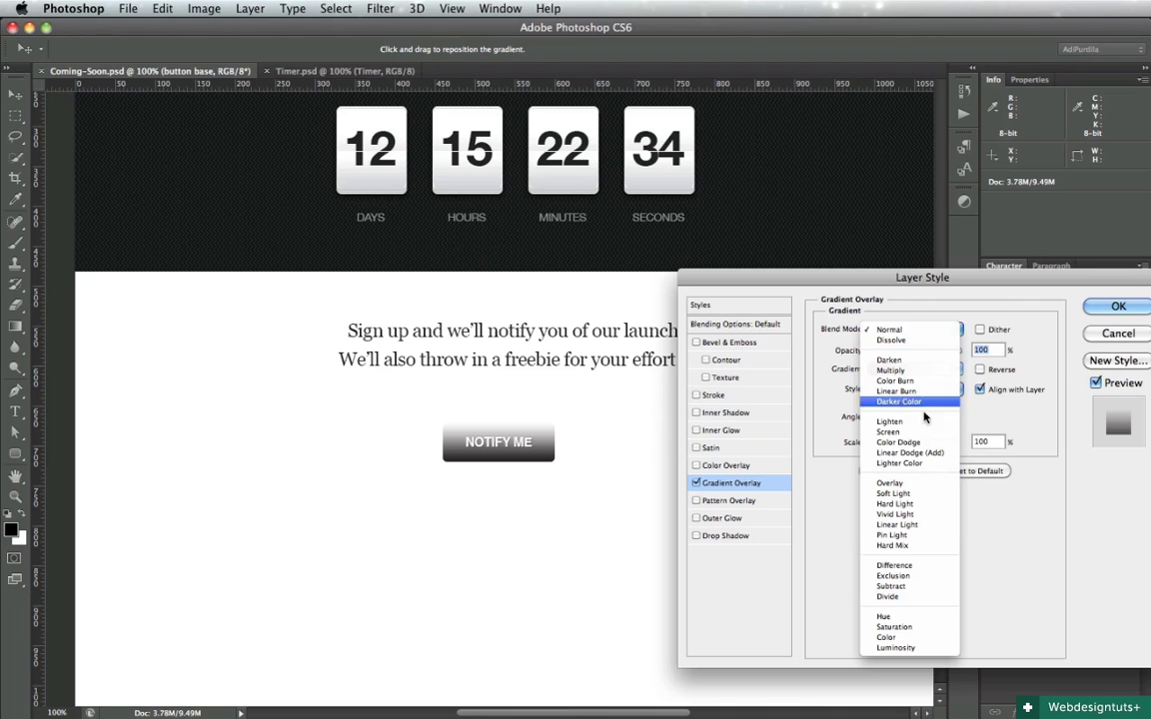
left_click(892, 432)
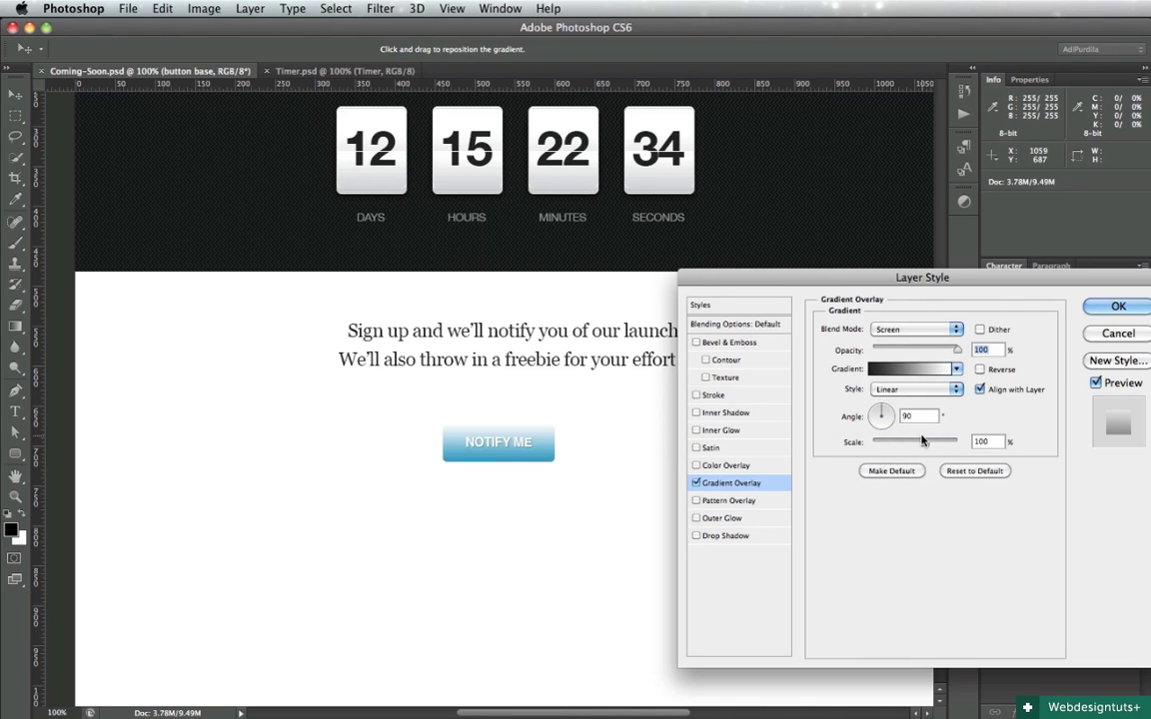
left_click_drag(937, 349, 889, 347)
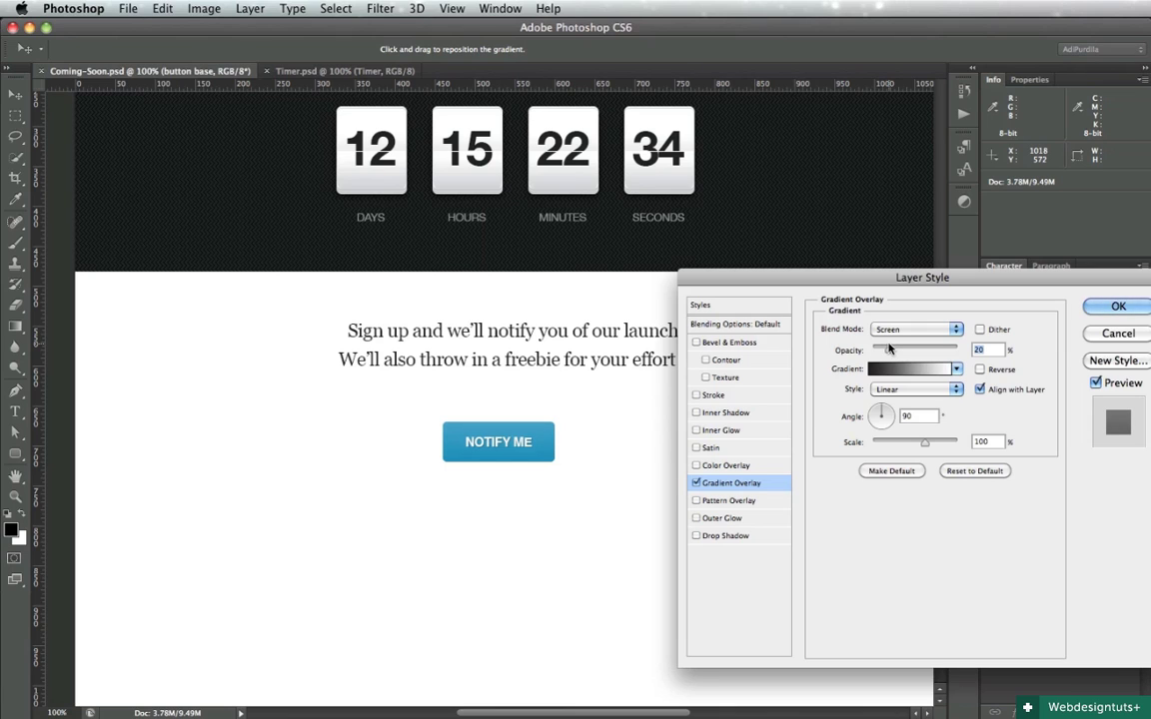
left_click(1117, 305)
key("super+s")
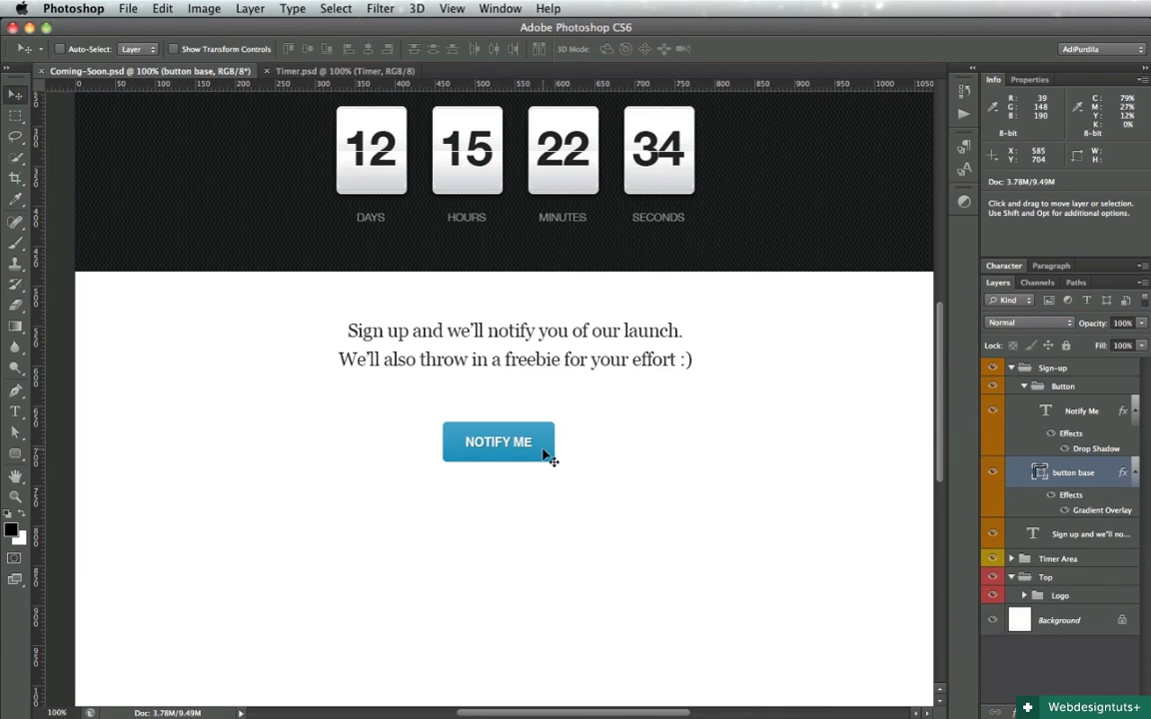
double_click(1040, 474)
key("Escape")
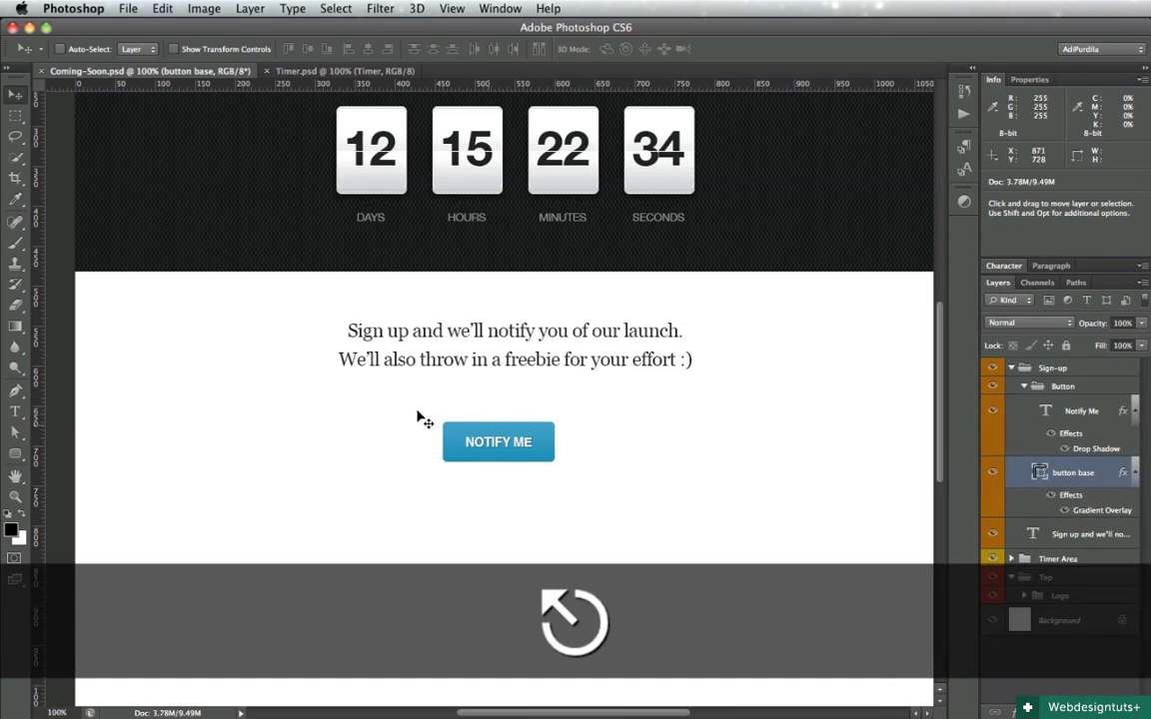
key("z")
left_click_drag(476, 418, 542, 462)
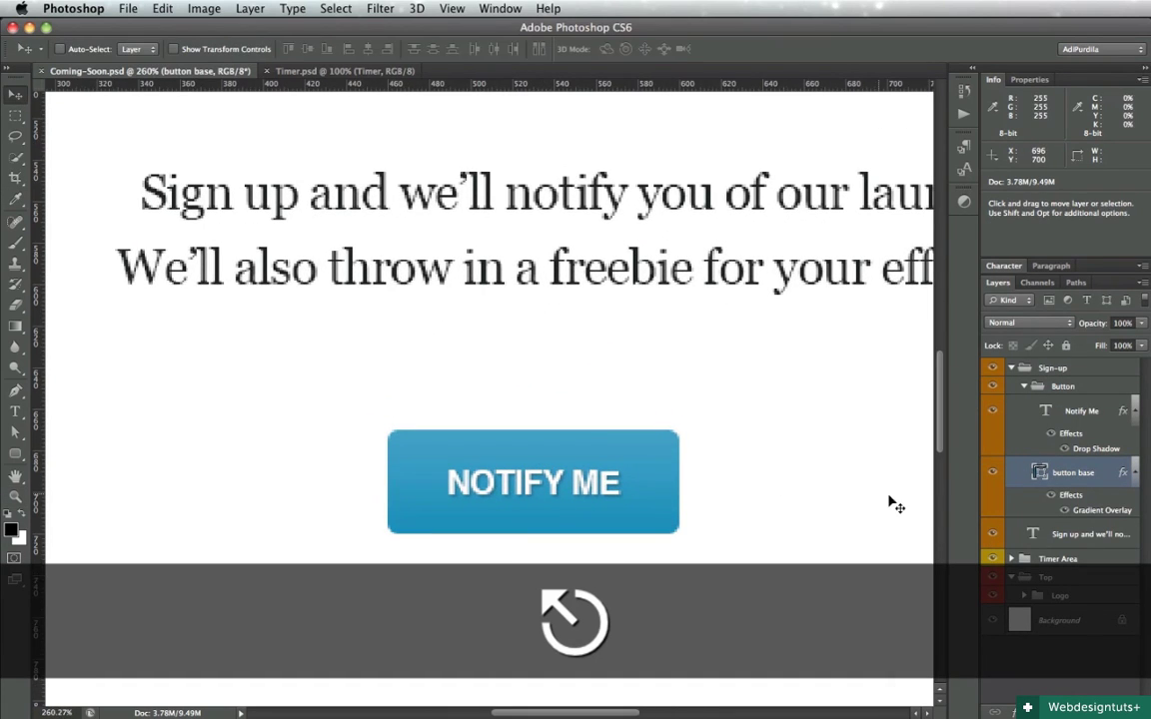
double_click(1040, 473)
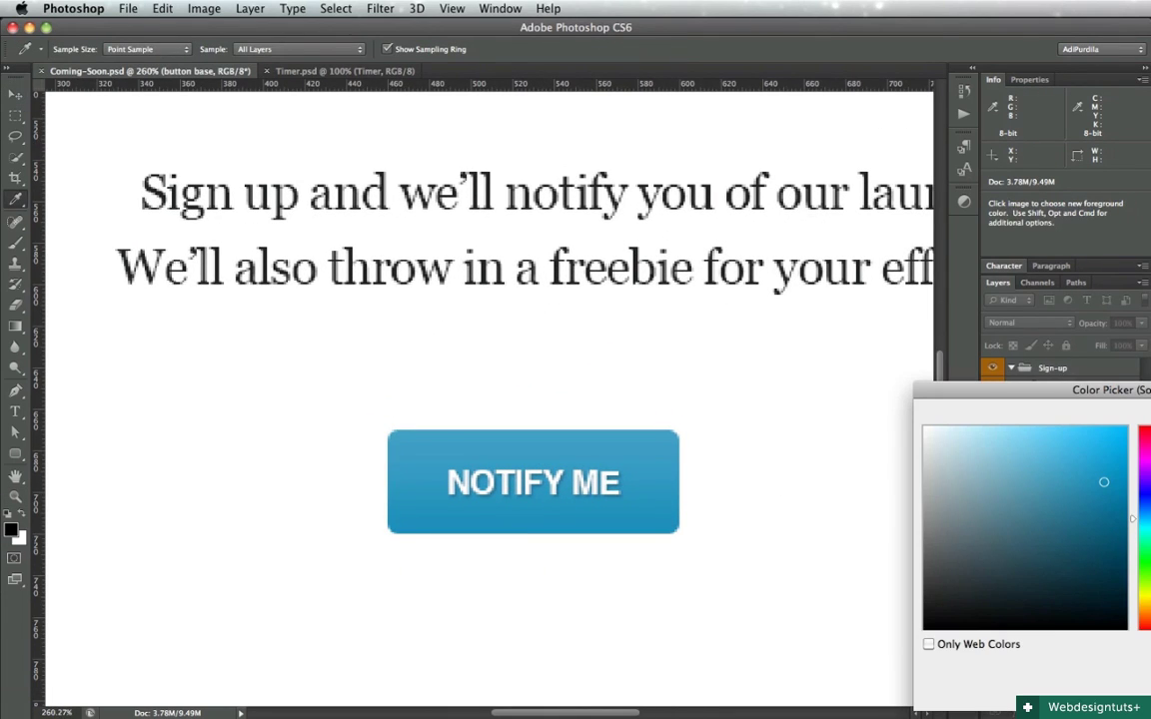
left_click(1146, 621)
left_click_drag(1147, 621, 1147, 598)
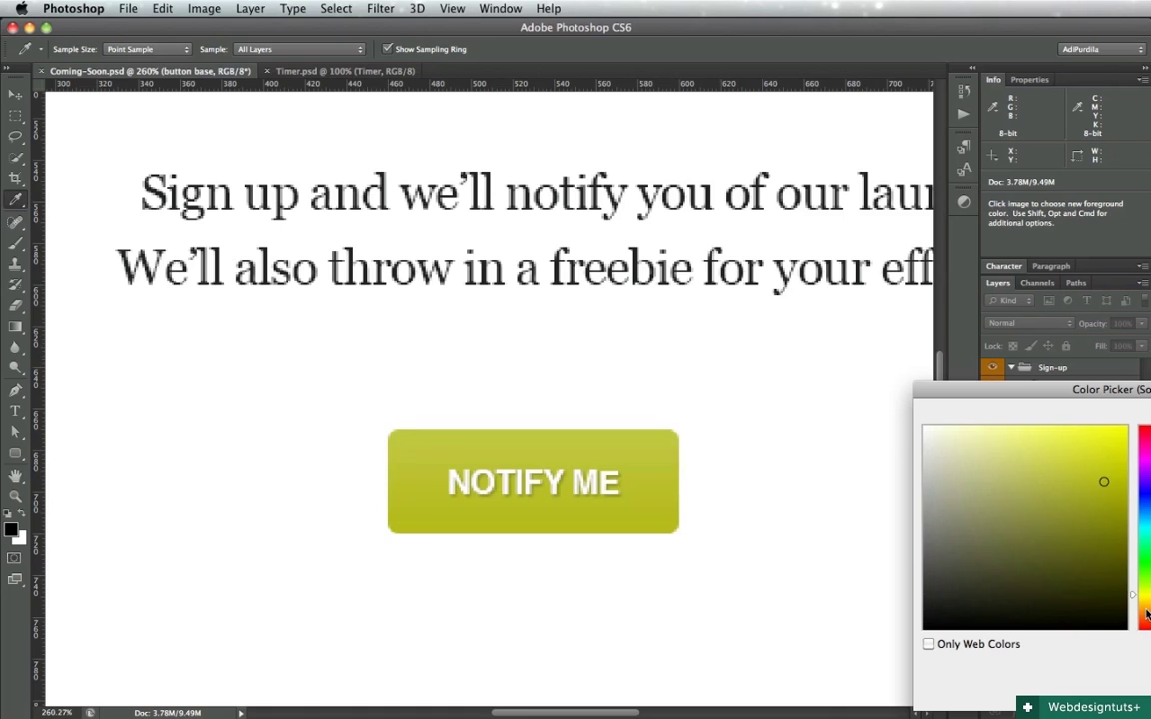
left_click(1147, 613)
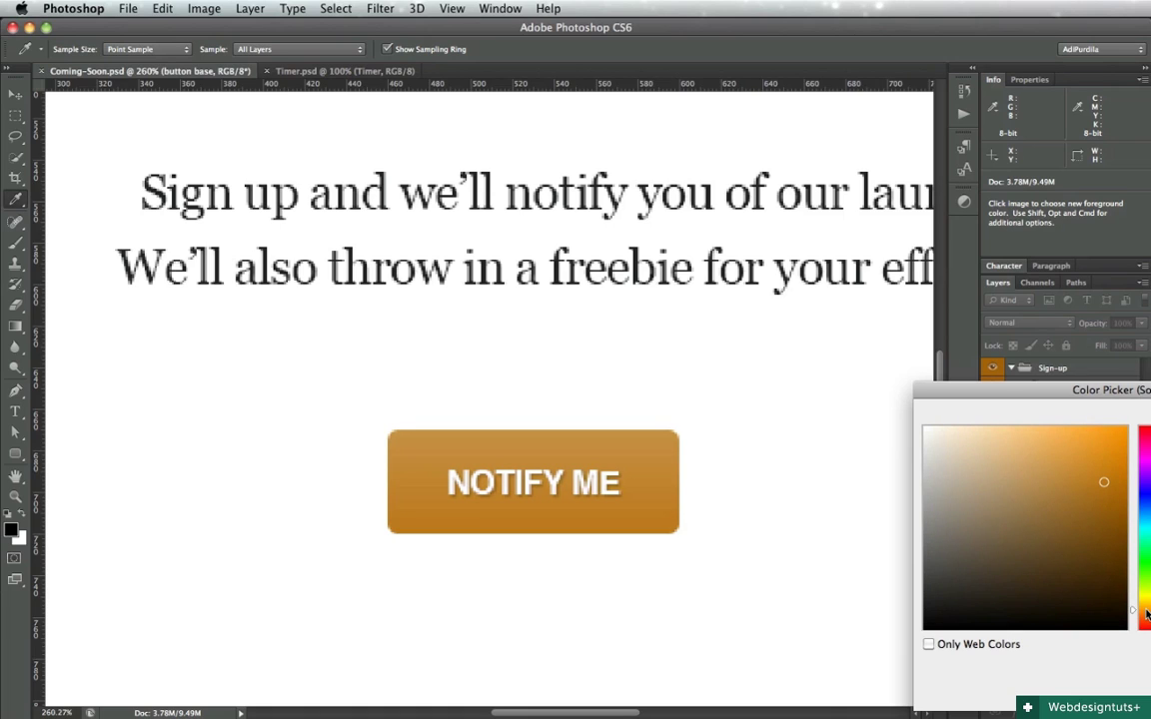
key("Escape")
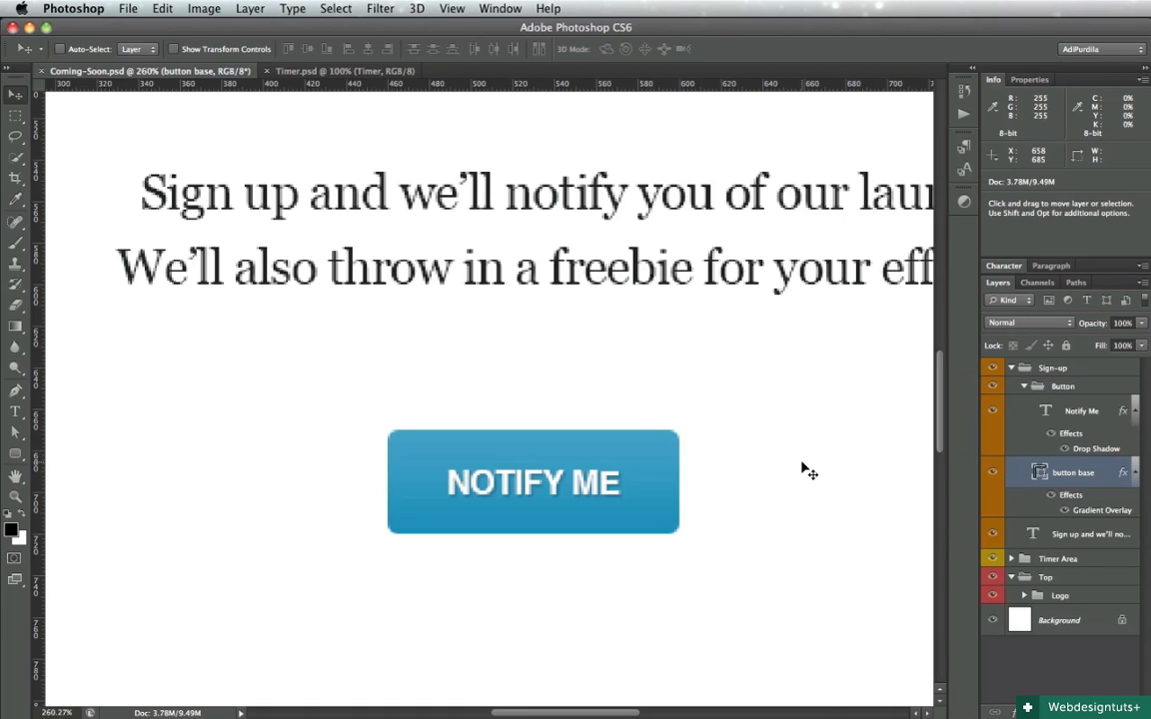
key("super+s")
Add an Inner Shadow to button base with its own 90° angle
double_click(1096, 498)
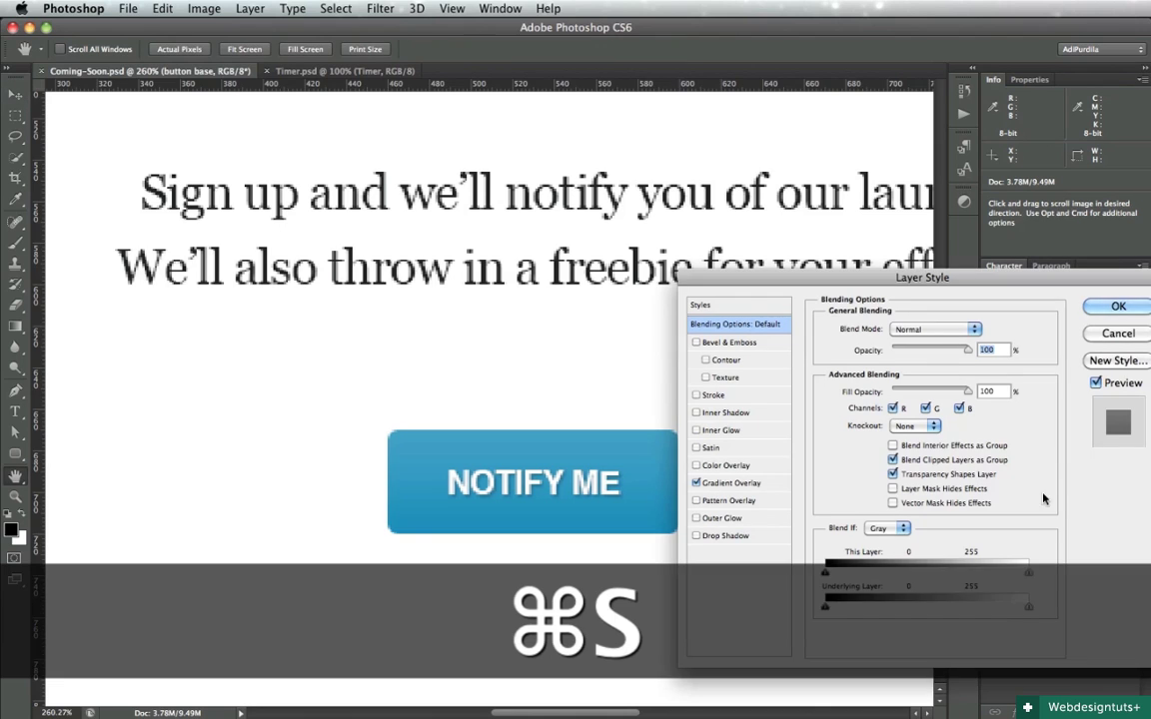
left_click_drag(827, 256, 865, 282)
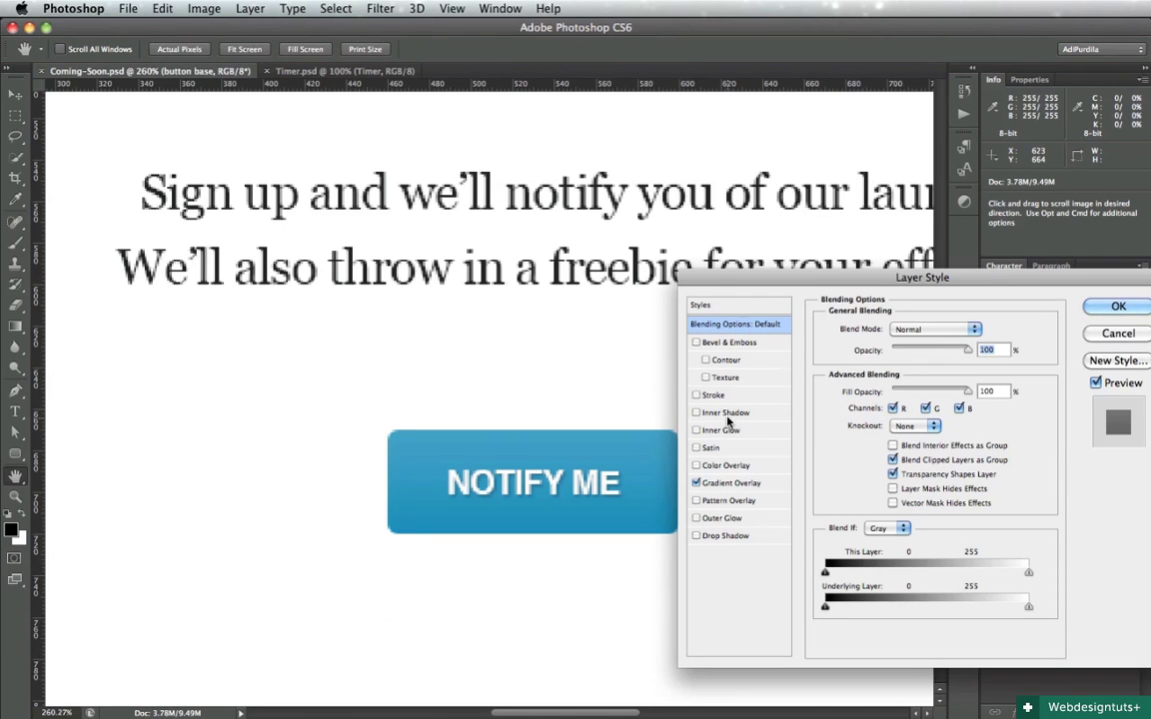
left_click_drag(626, 425, 538, 405)
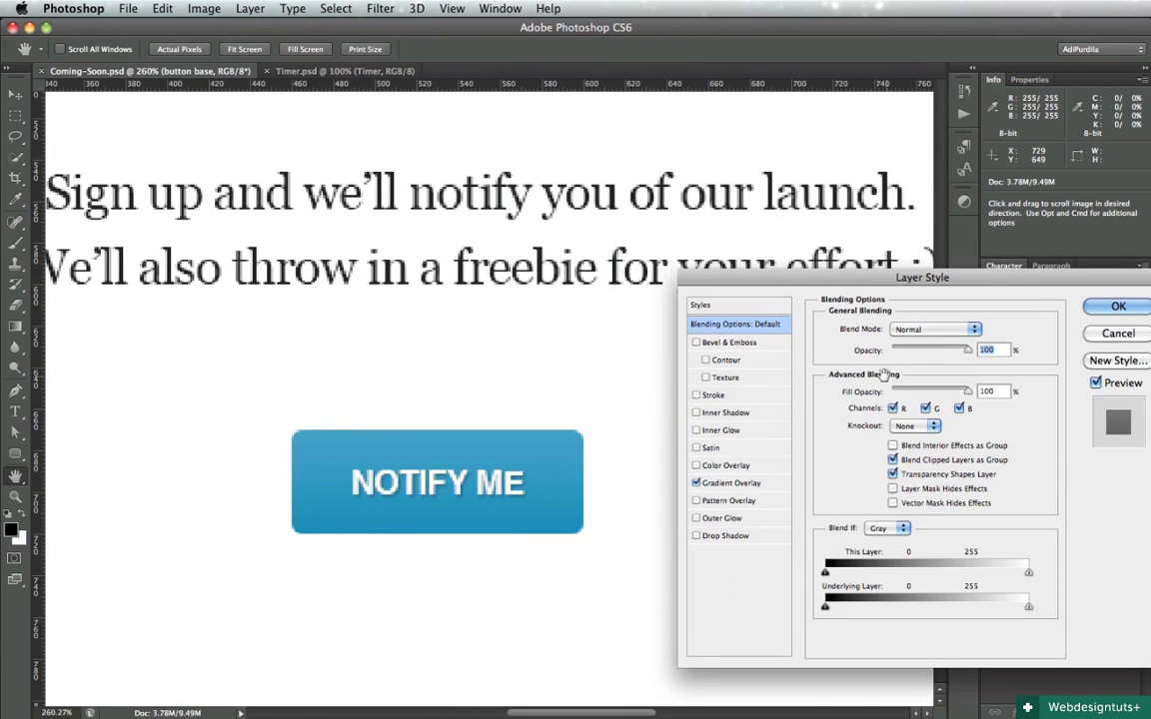
left_click(732, 412)
left_click(960, 376)
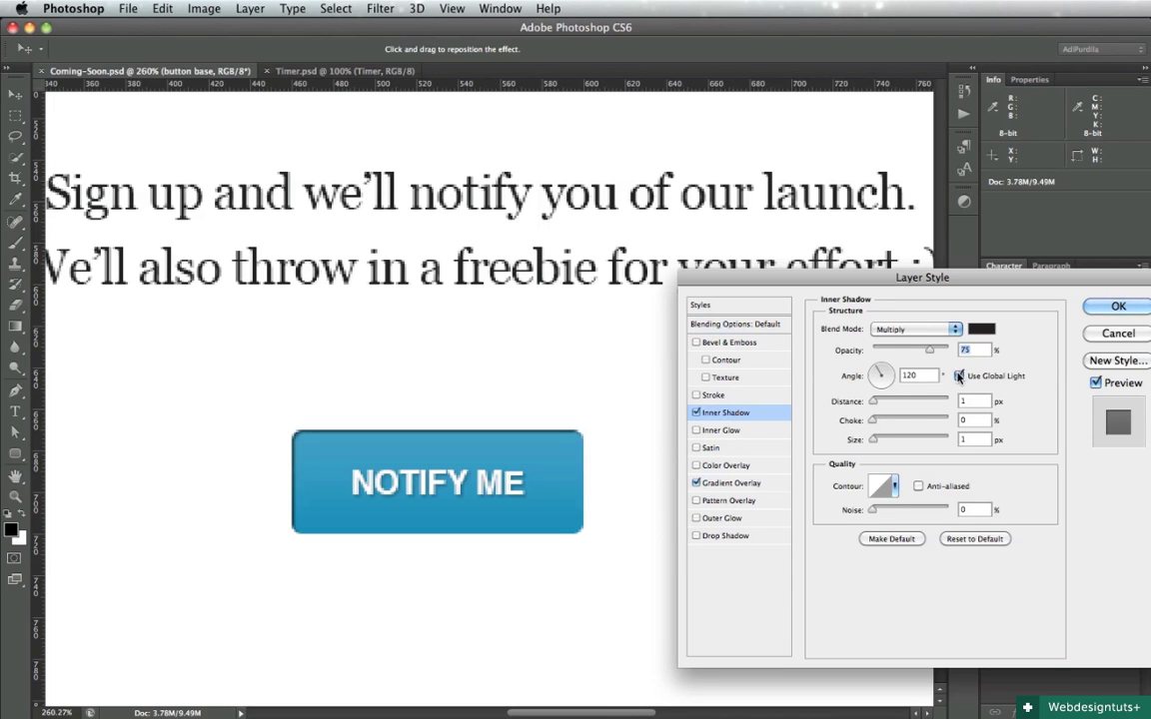
double_click(914, 375)
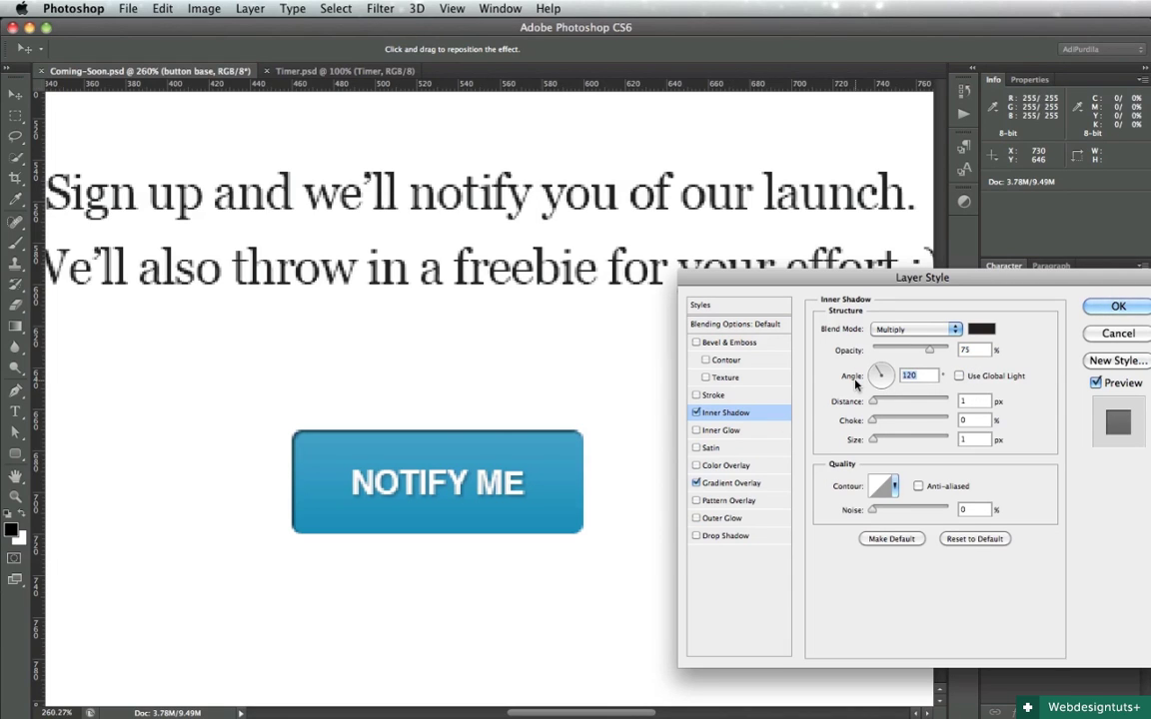
type("90")
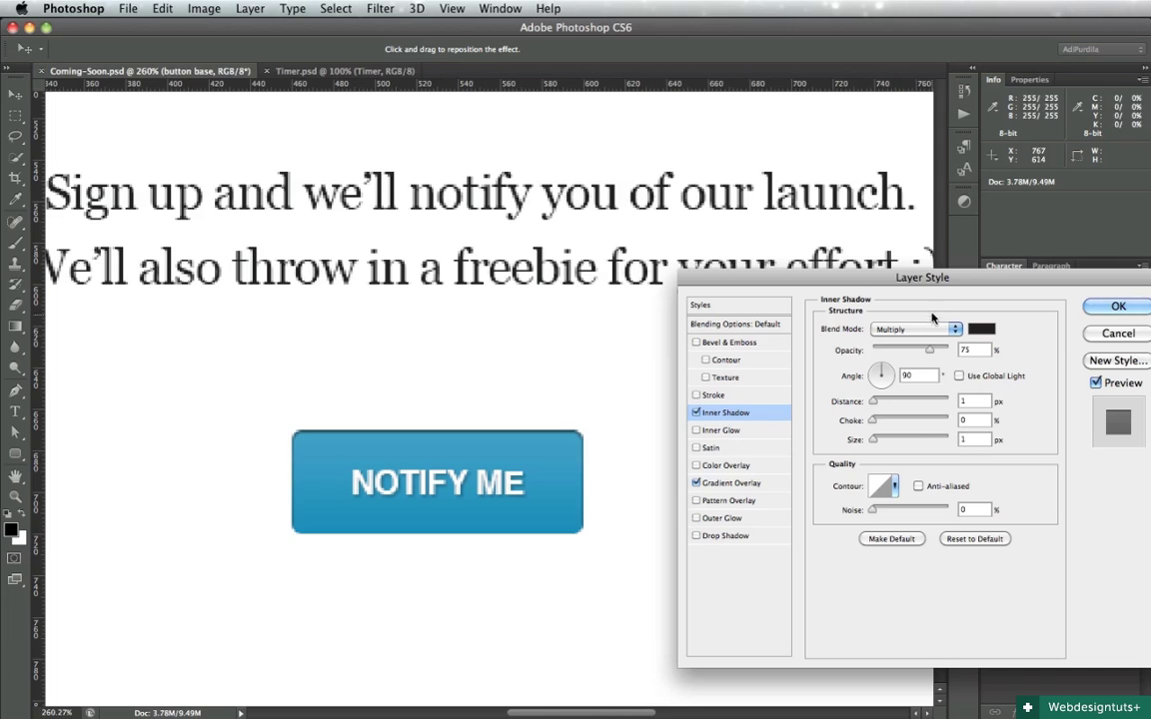
Set the inner shadow opacity to 20%, view at 100%, and save the document
double_click(967, 349)
type("20")
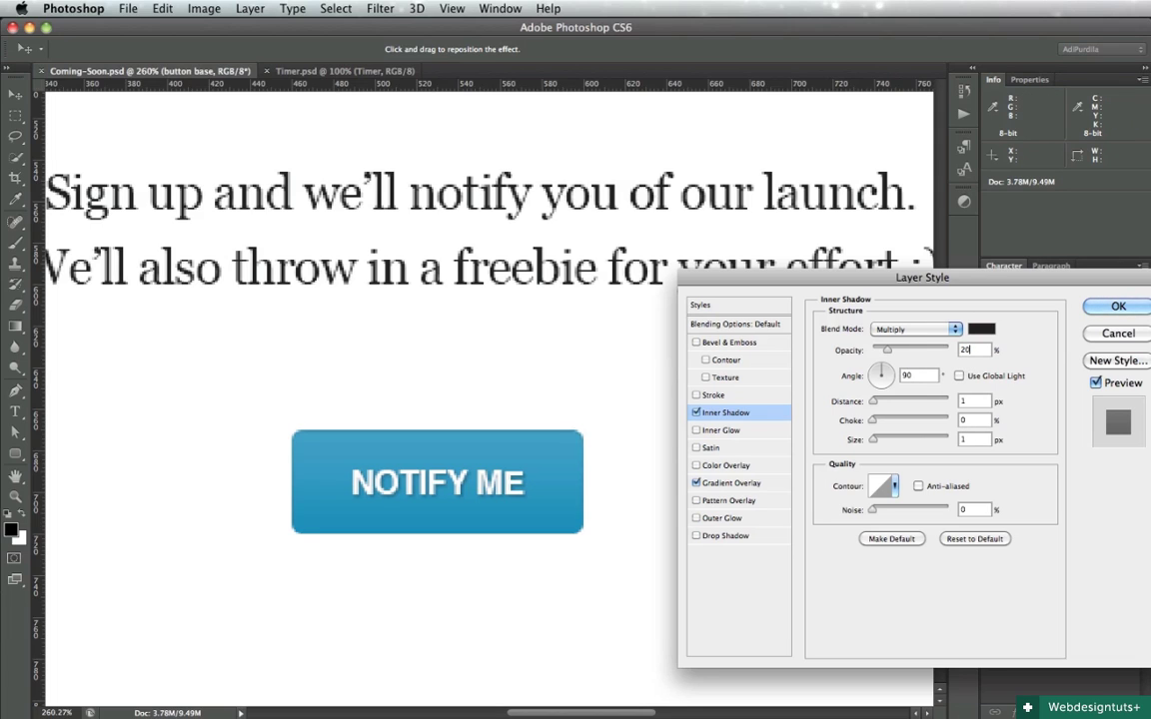
key("Return")
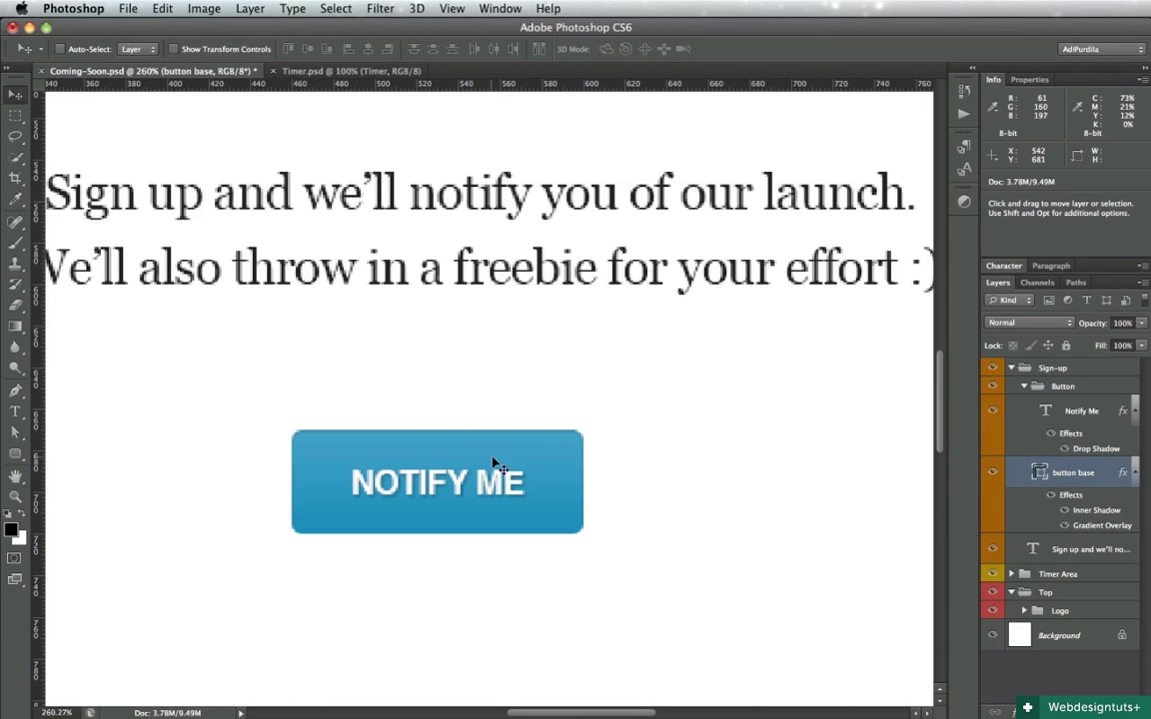
key("super+1")
key("super+s")
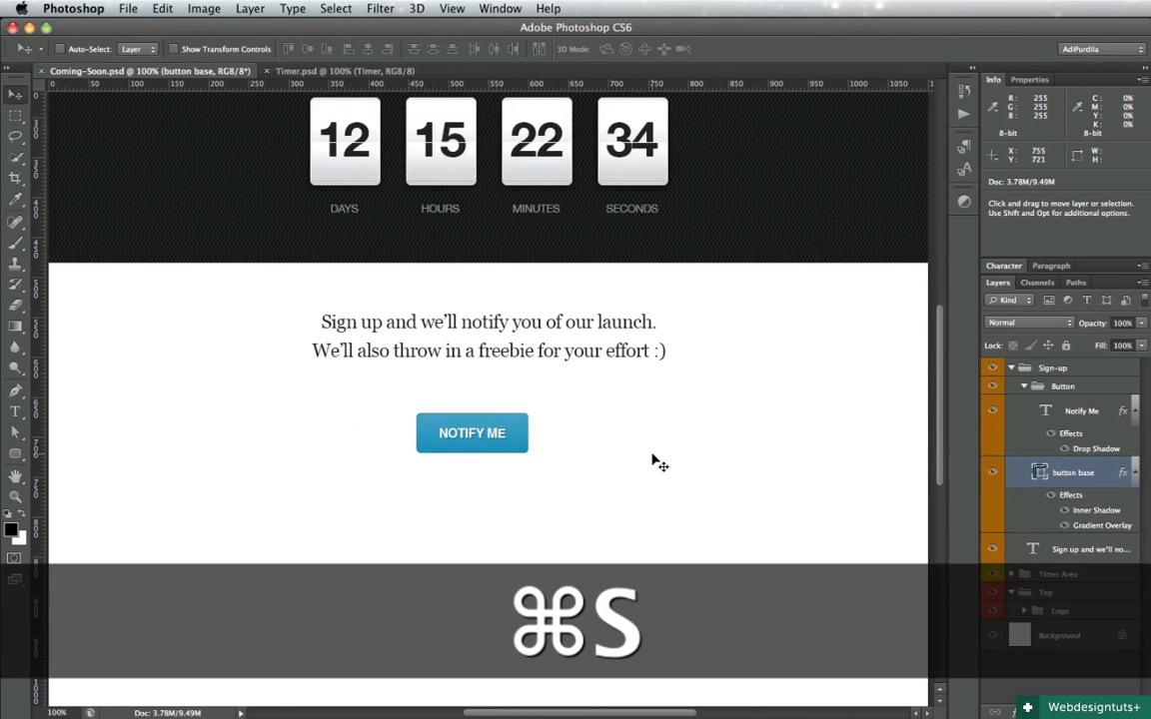
Collapse the Button group in the Layers panel and zoom in on the NOTIFY ME button
left_click(1024, 386)
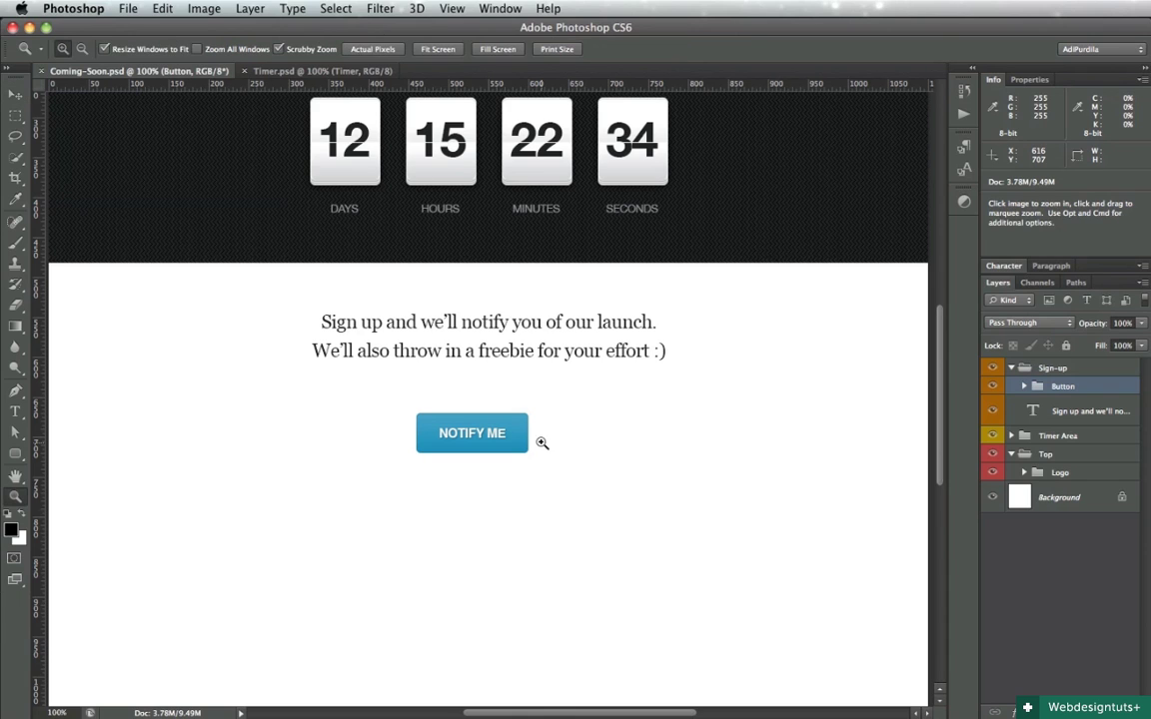
left_click_drag(540, 441, 614, 489)
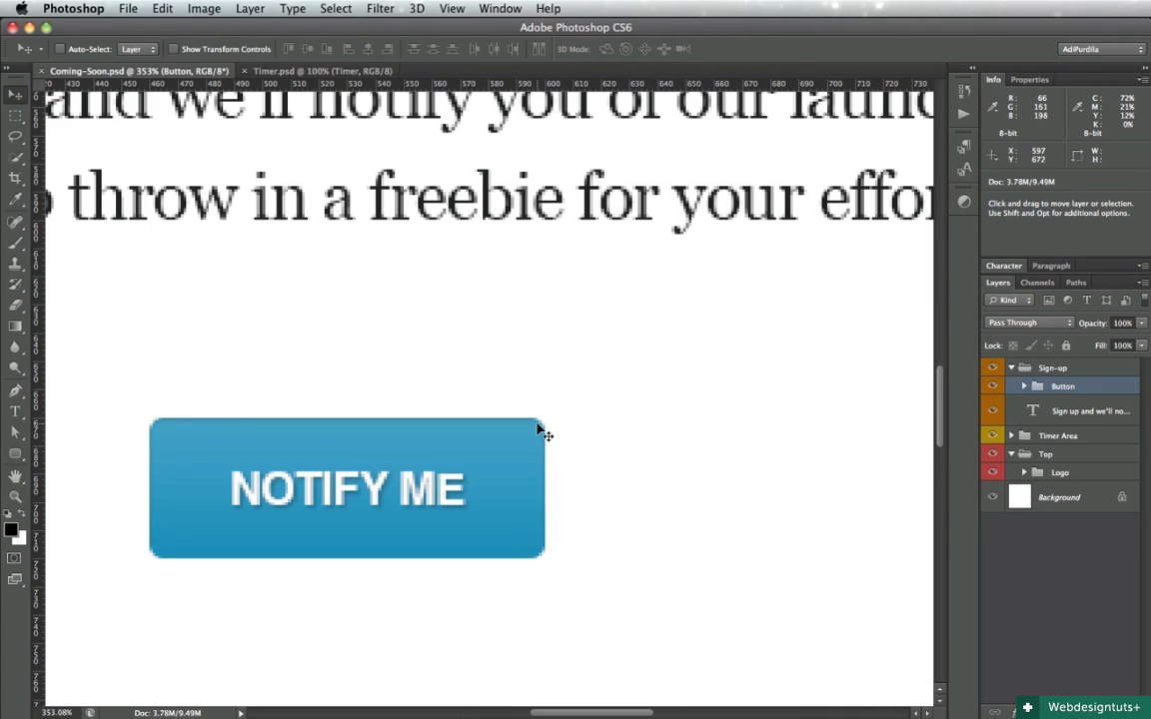
left_click(15, 453)
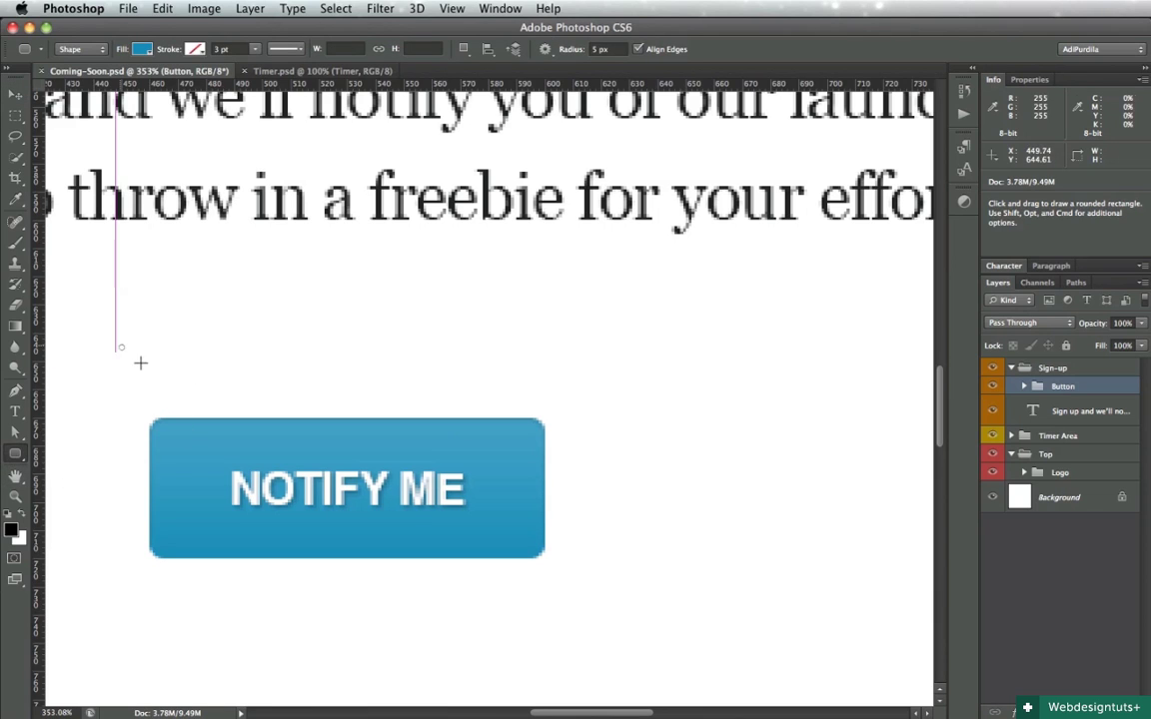
left_click_drag(140, 363, 664, 652)
key("Return")
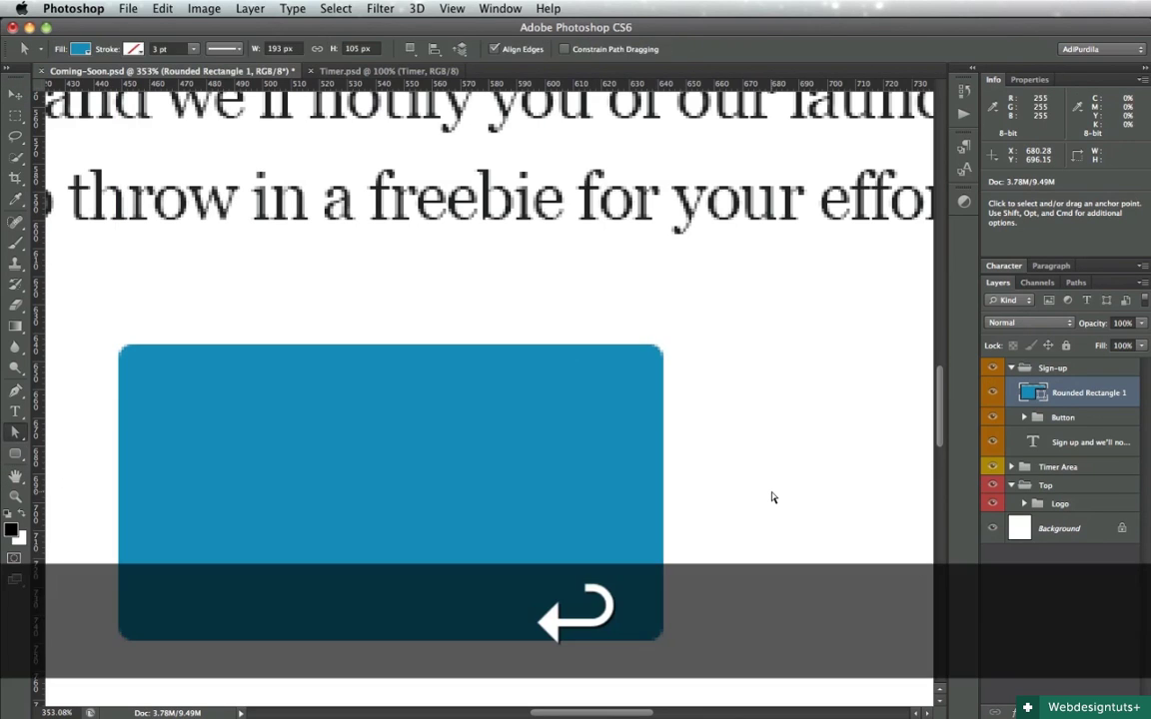
key("v")
key("super+BackSpace")
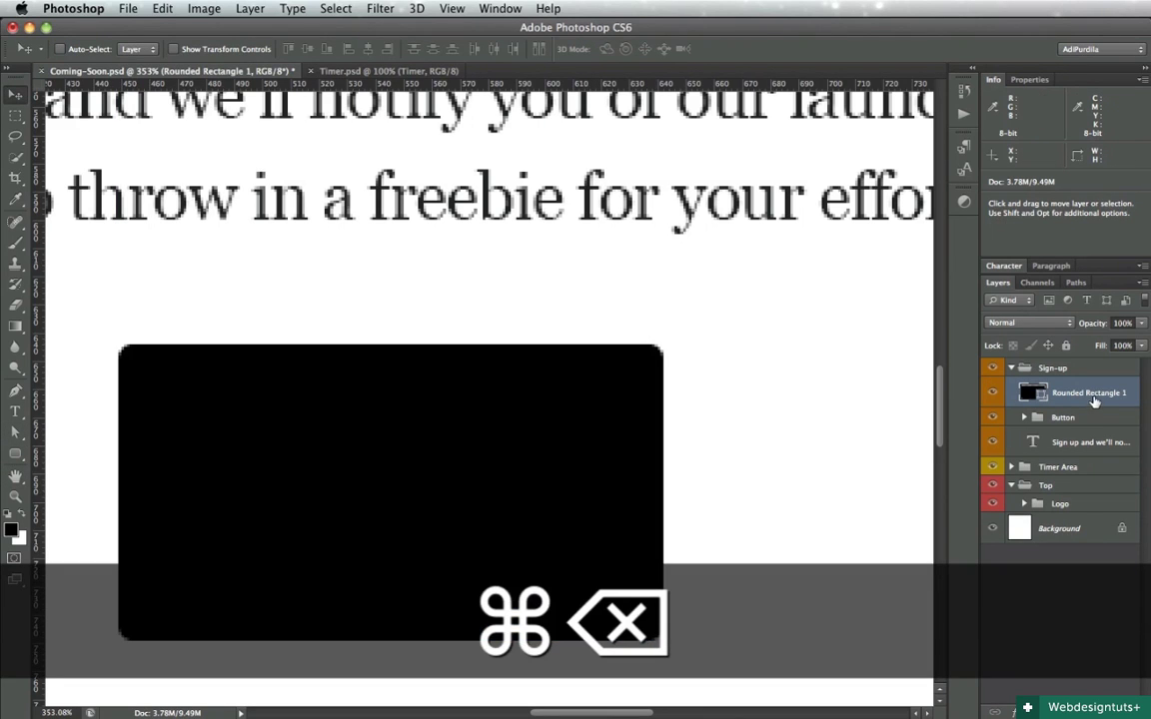
left_click_drag(1092, 394, 1094, 440)
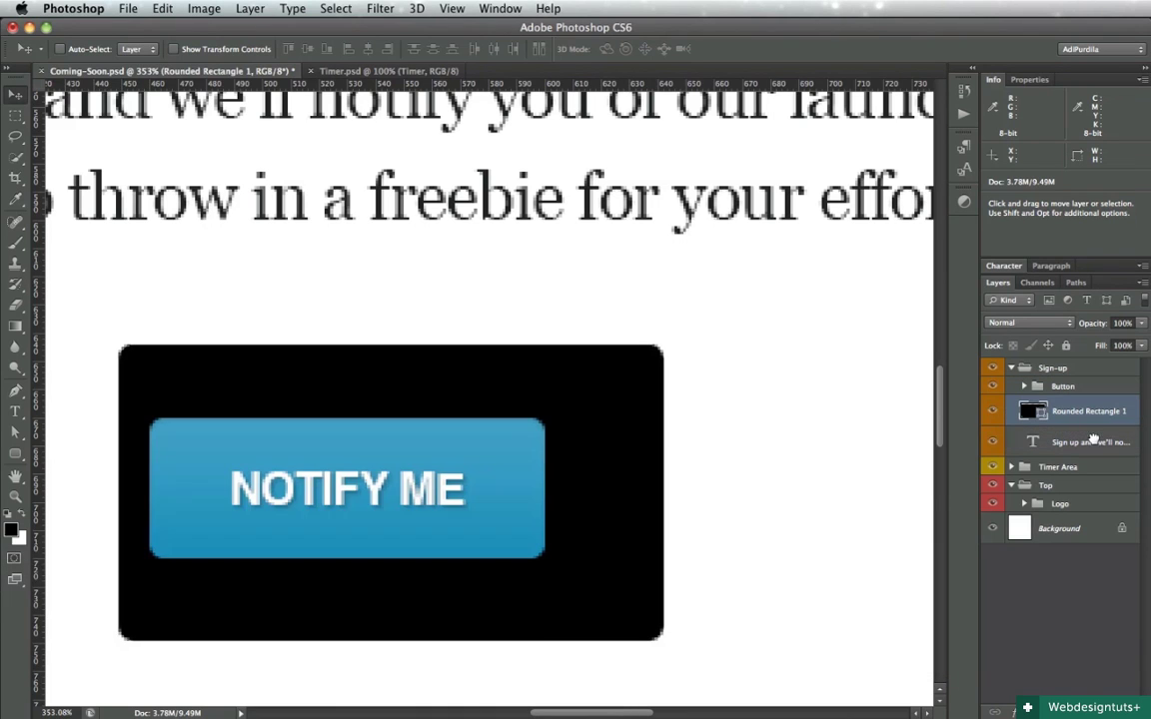
left_click_drag(656, 470, 575, 503)
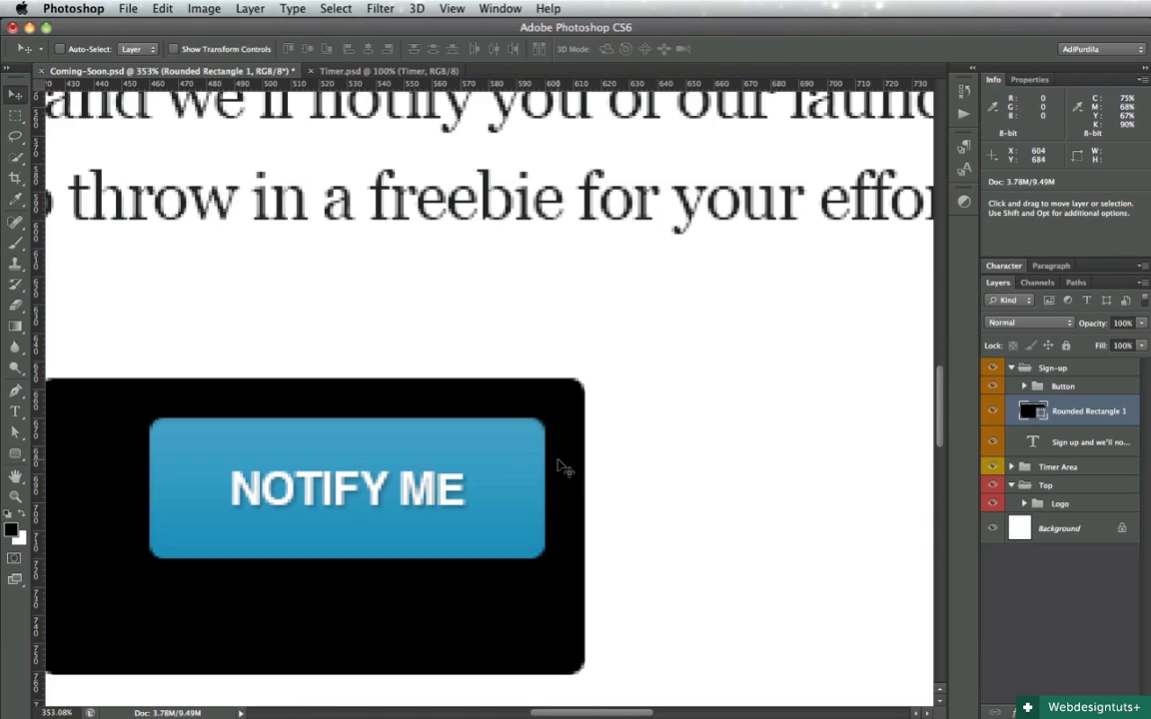
key("Delete")
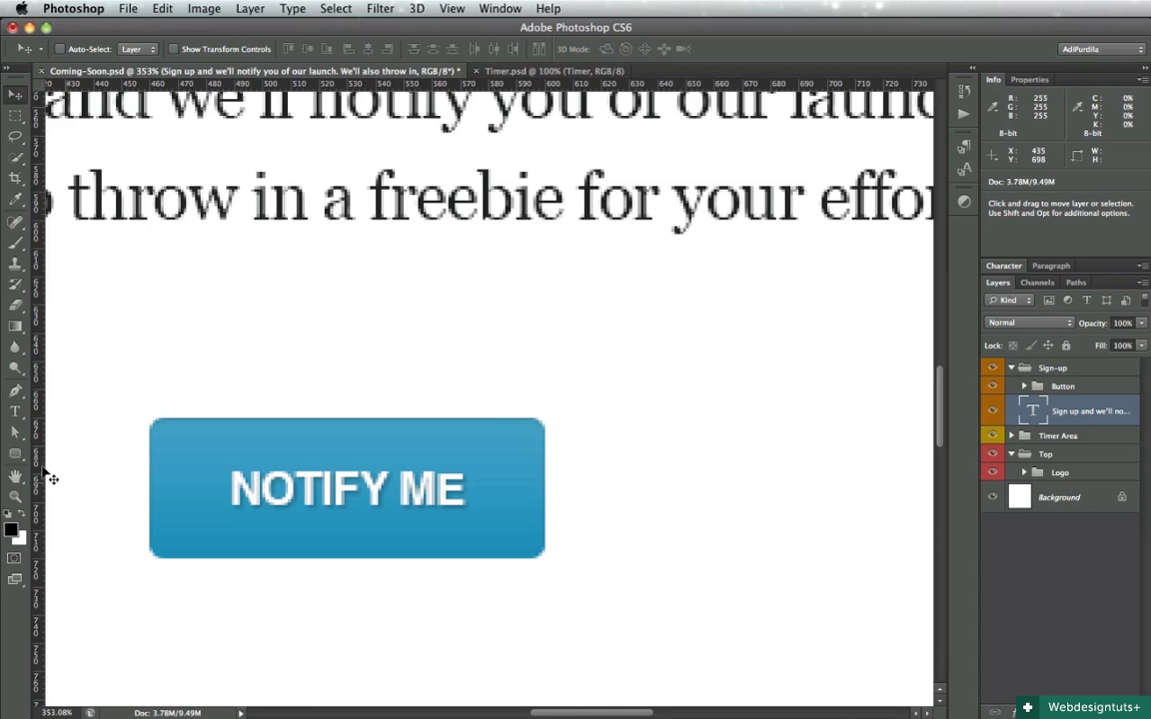
Draw a white rounded rectangle with 13 px corners around the NOTIFY ME button and save
left_click(15, 453)
double_click(597, 49)
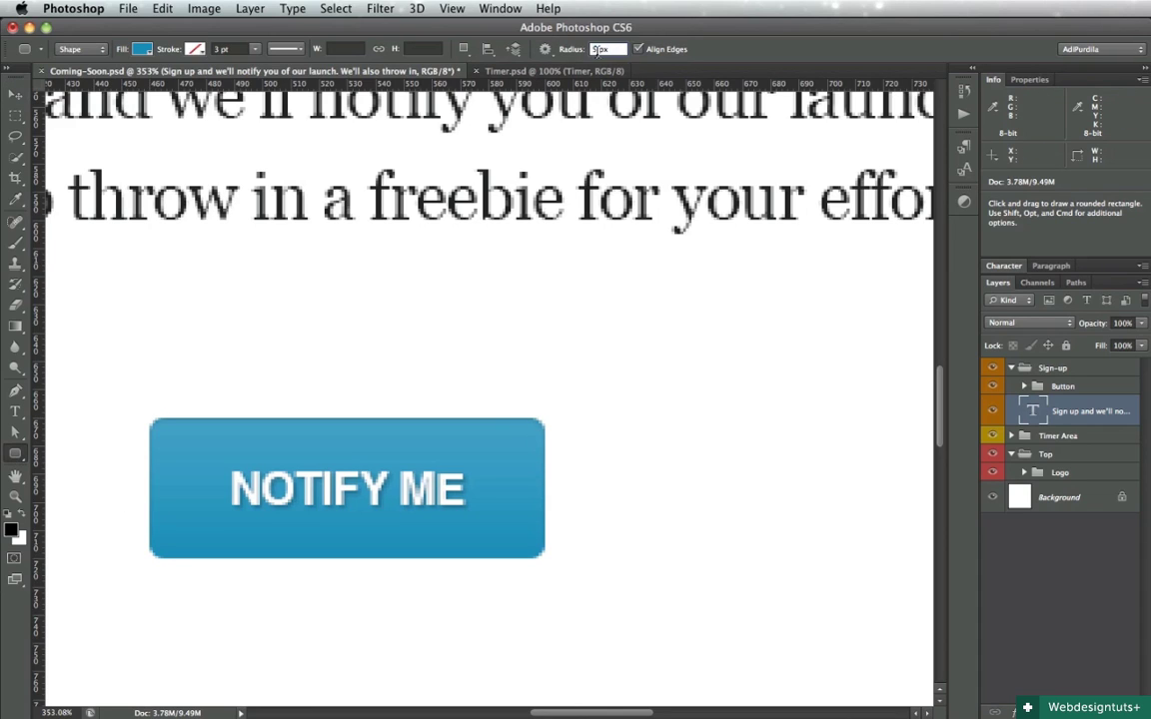
key("Return")
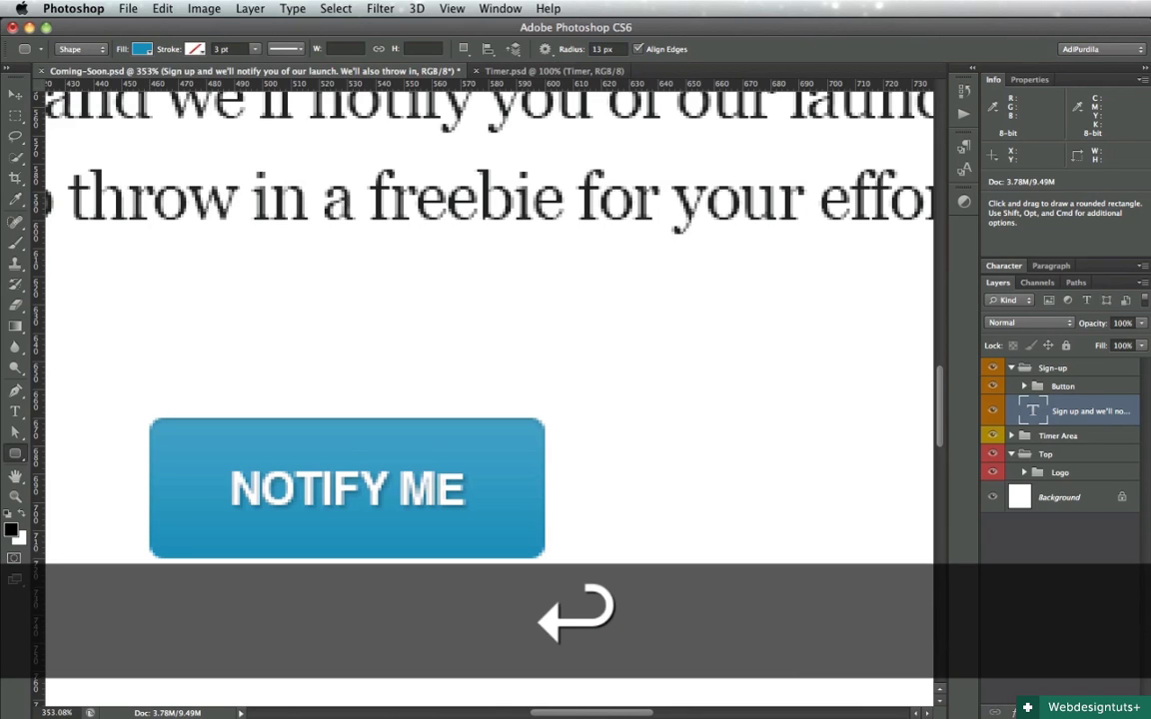
key("super+1")
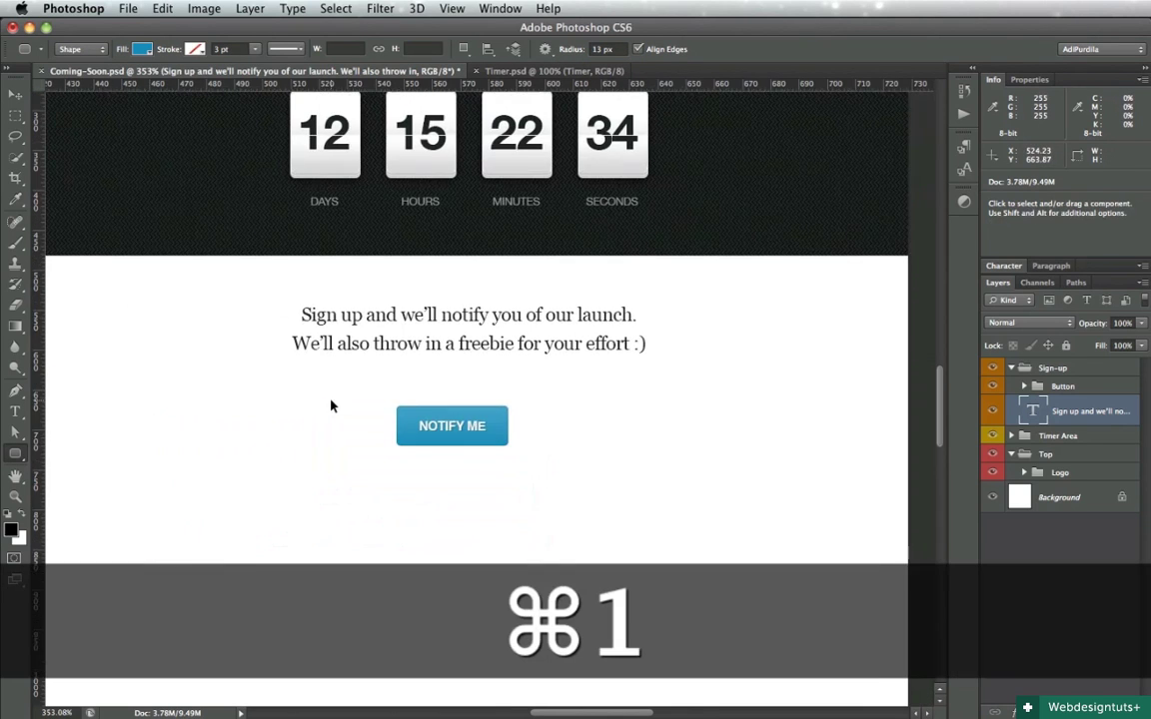
left_click_drag(289, 393, 656, 449)
key("v")
key("Return")
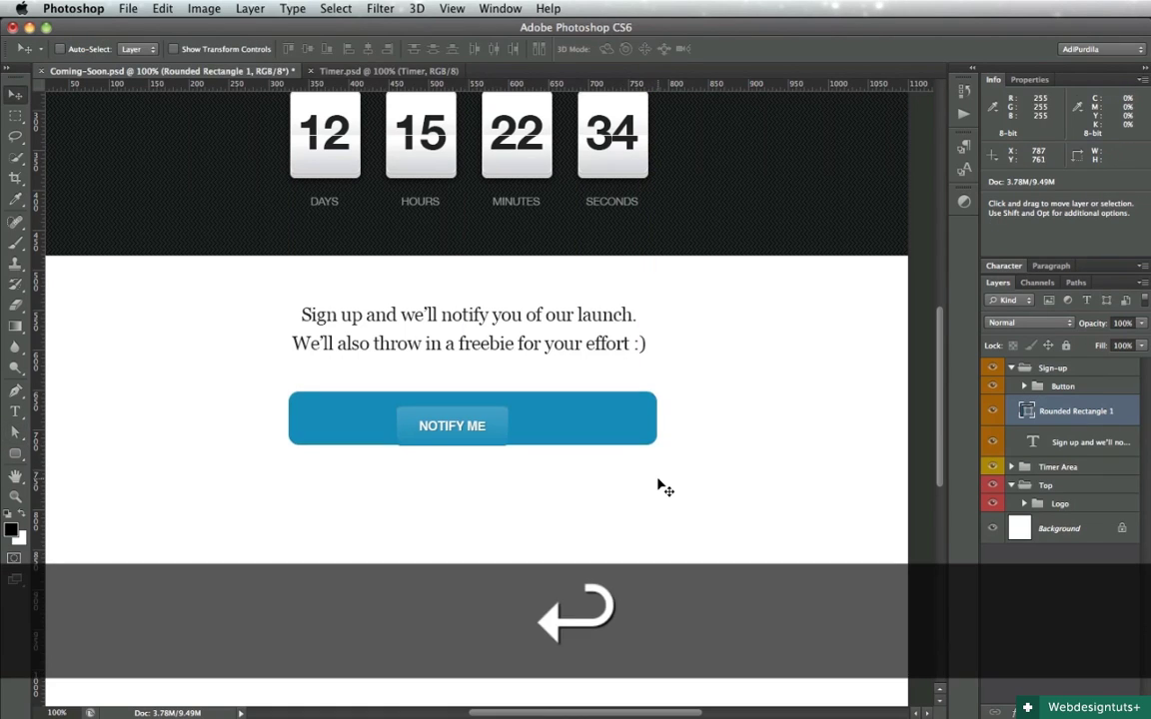
key("super+BackSpace")
key("super+s")
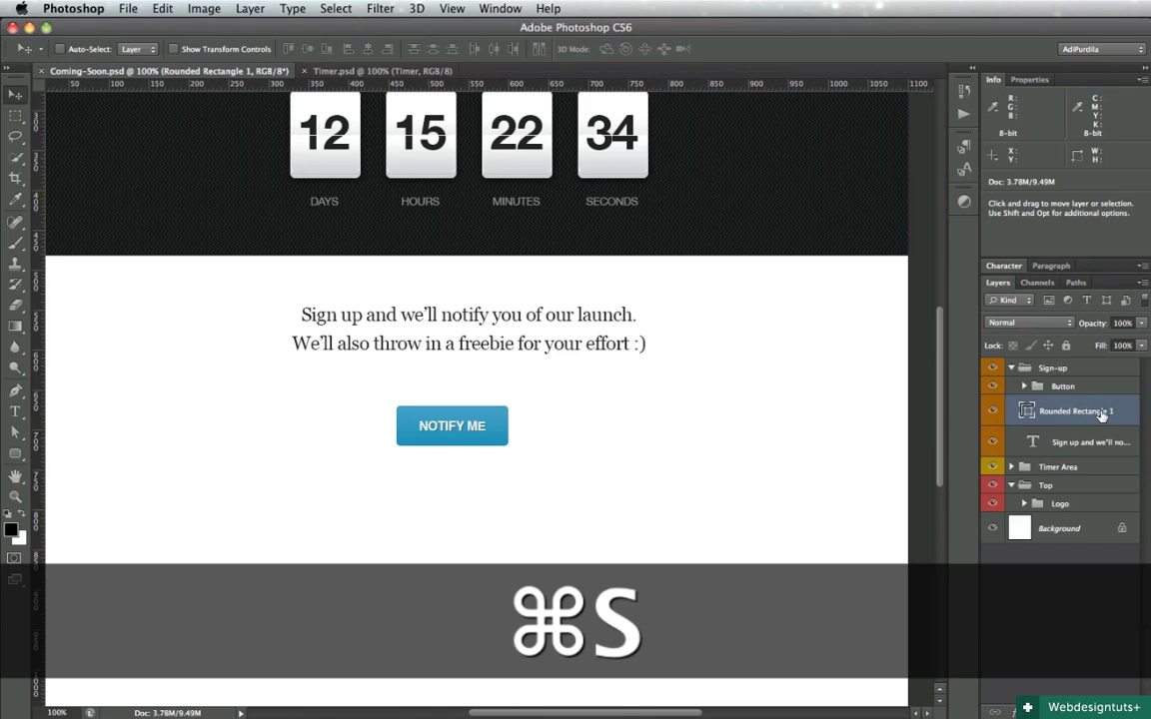
Group the rectangle into a group named 'Input', rename the layer 'base', and save
key("super+g")
double_click(1069, 405)
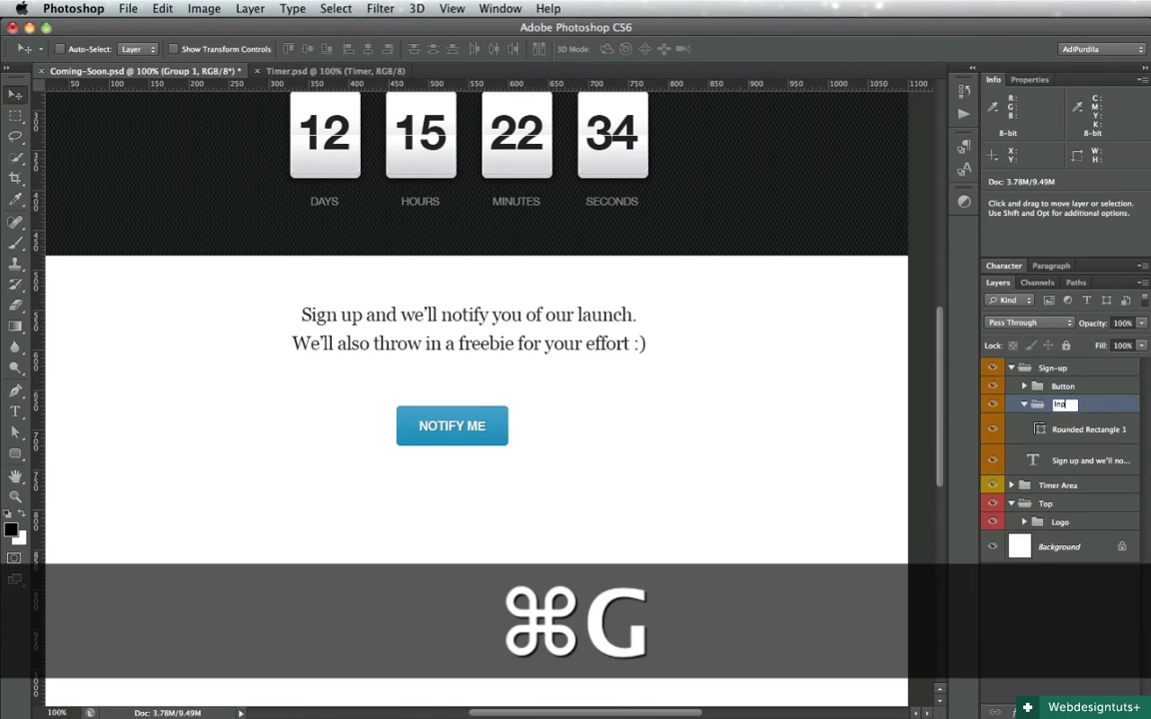
type("Input")
key("Tab")
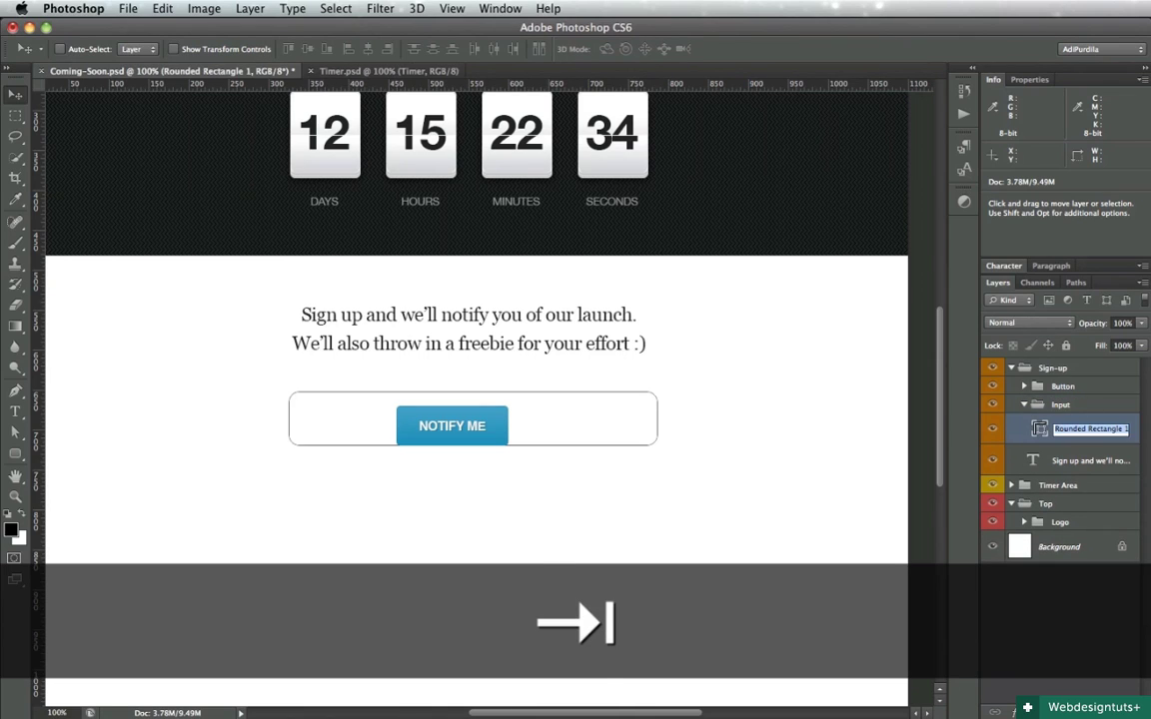
type("base")
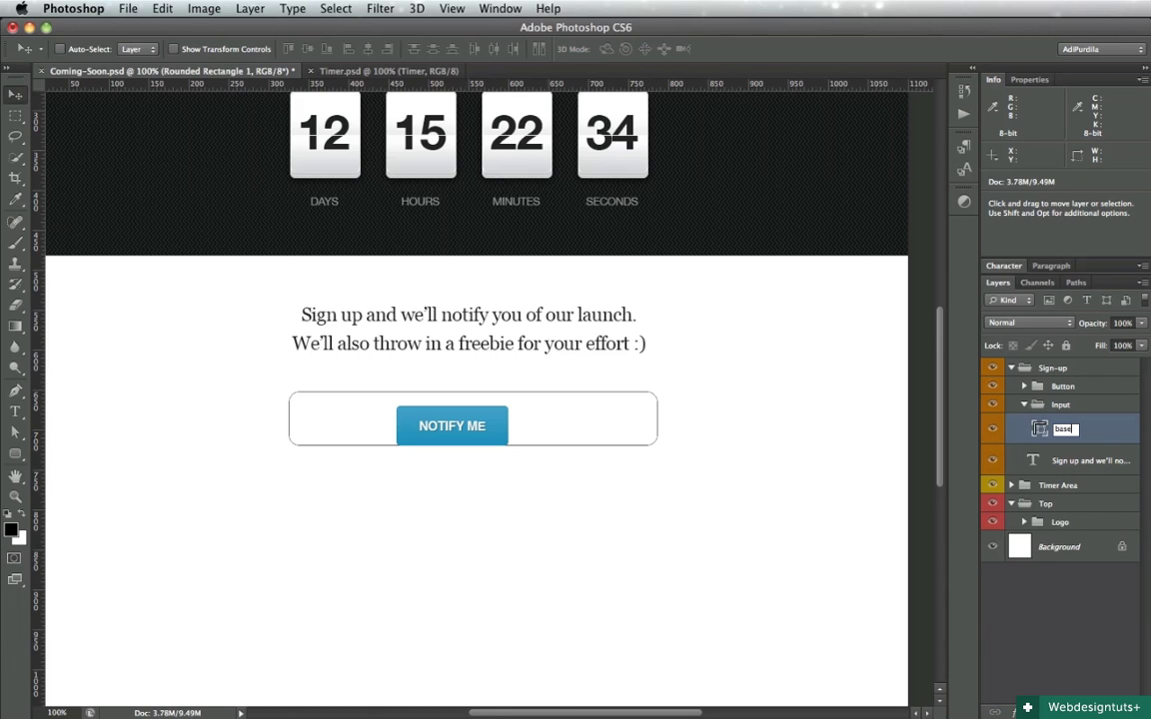
key("Tab")
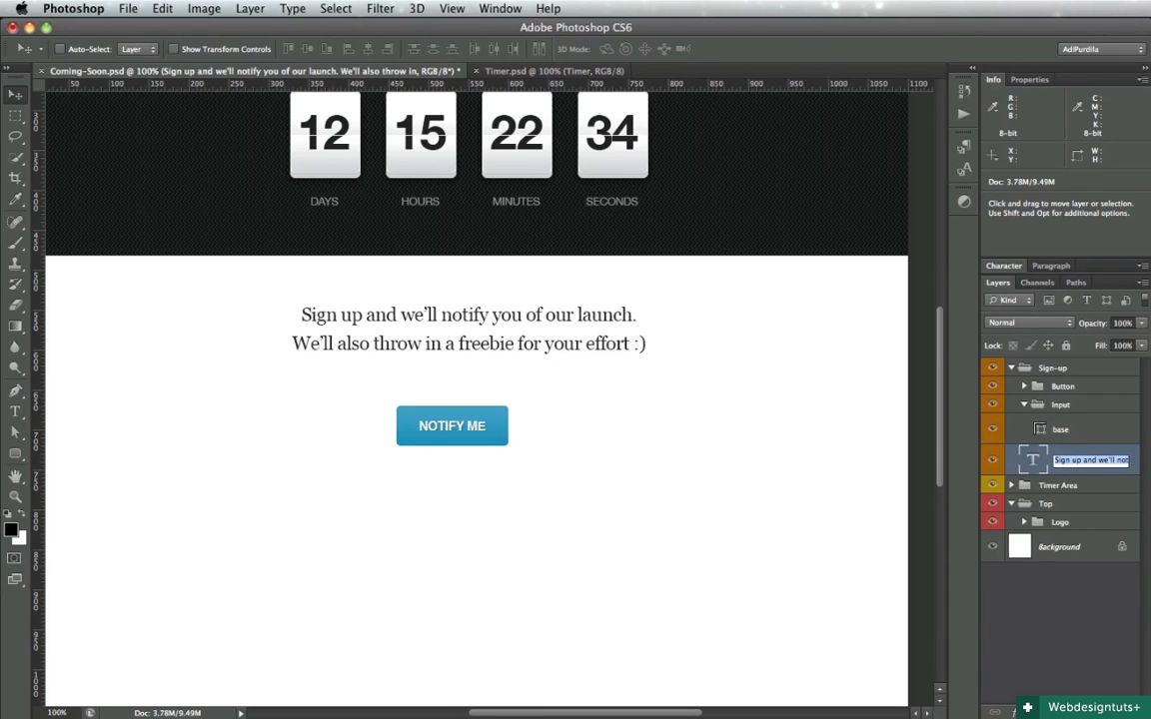
key("Tab")
key("Tab")
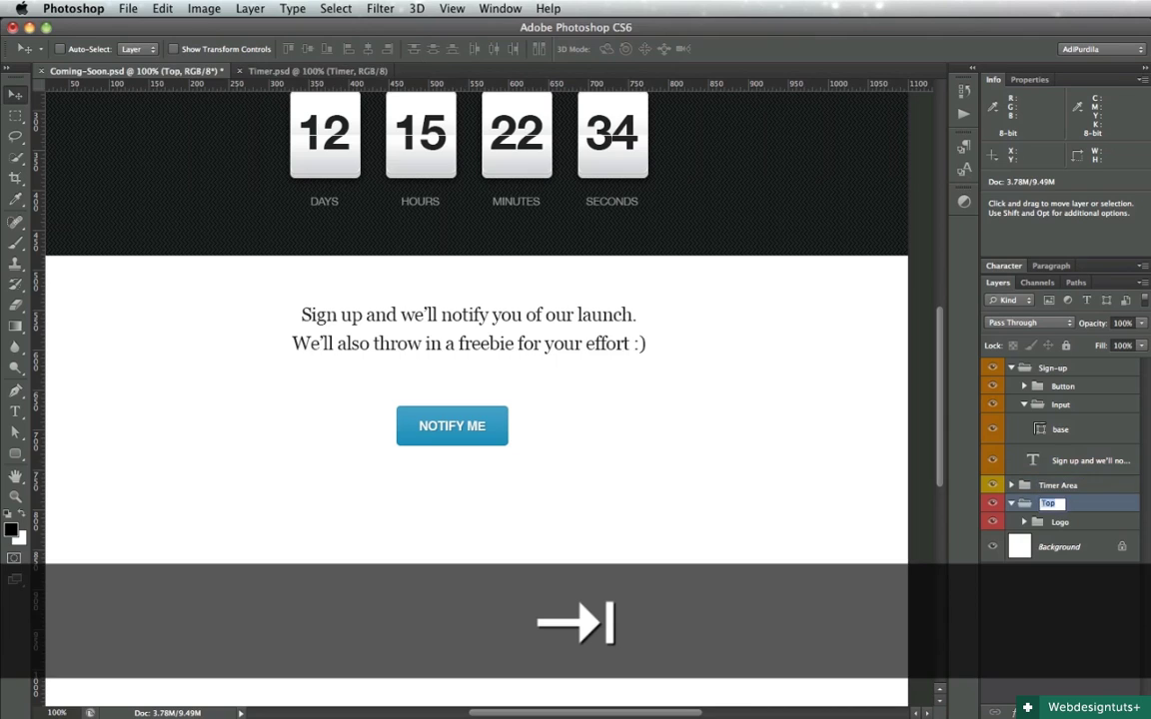
key("Tab")
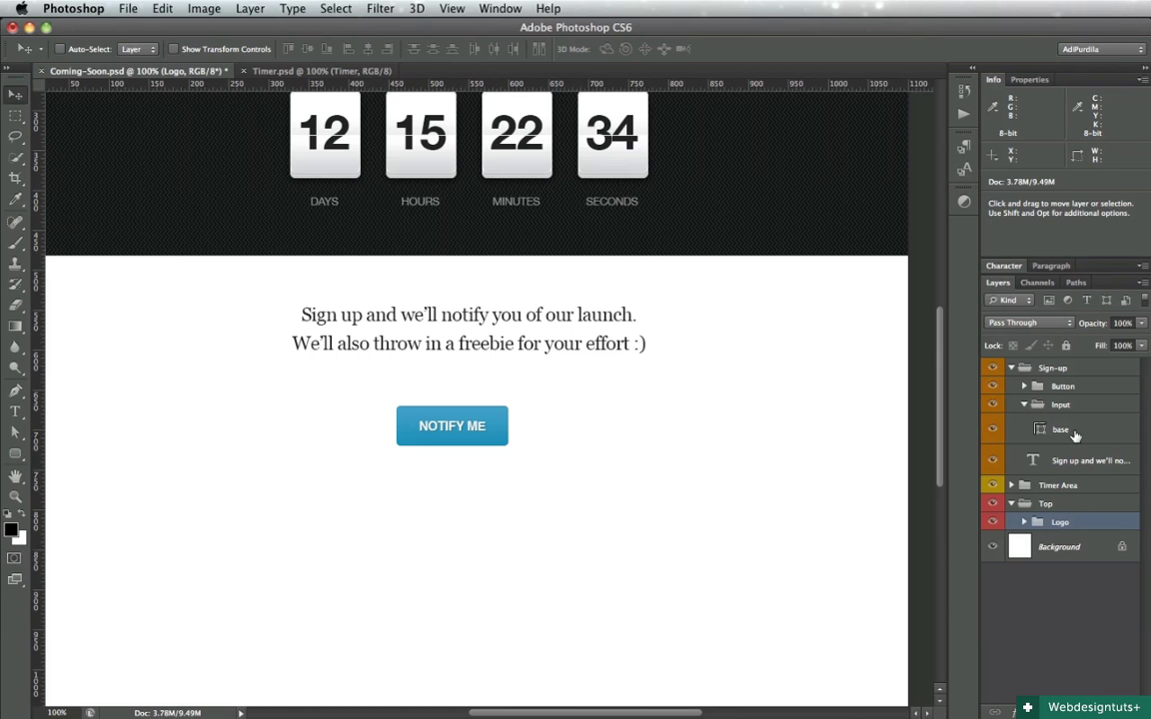
key("super+s")
left_click(1044, 431)
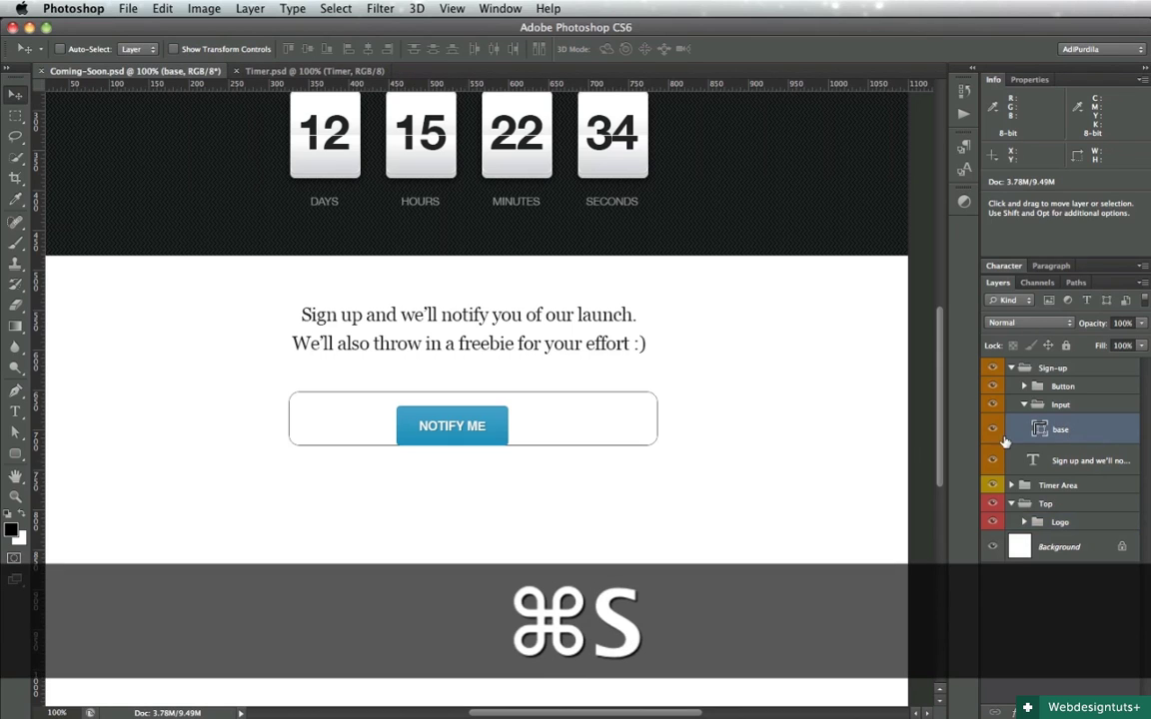
Give the base layer a 1 px outside Stroke in light grey
key("a")
key("Return")
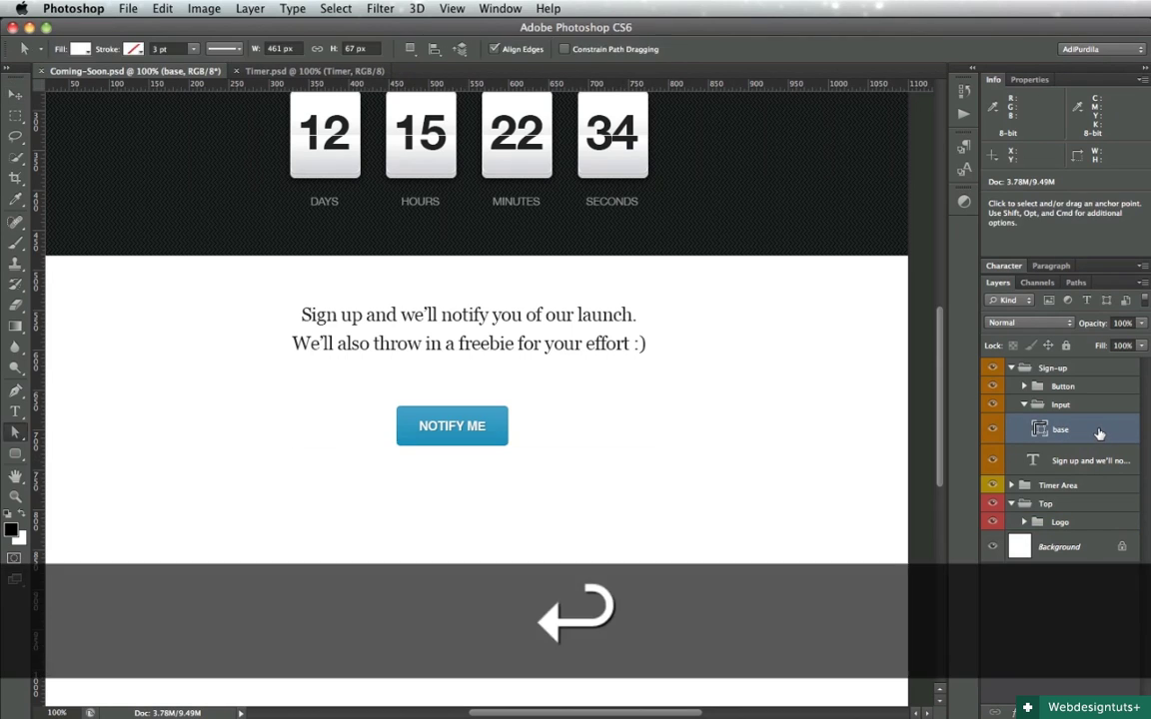
double_click(1099, 433)
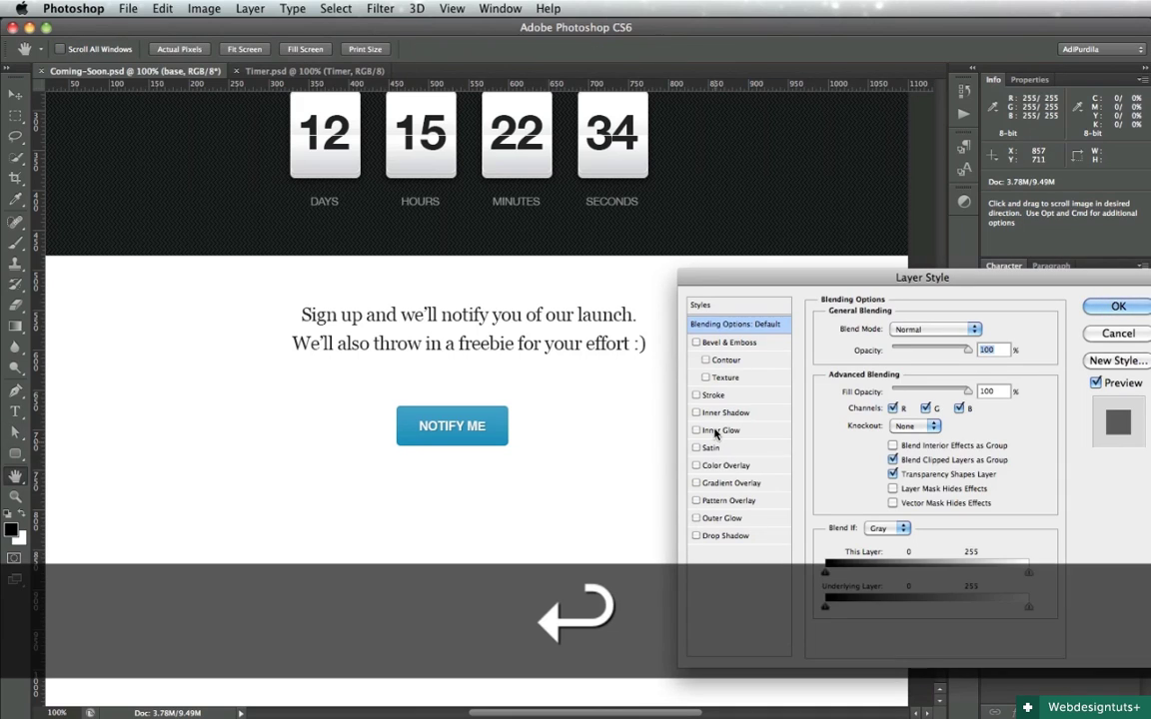
left_click(716, 395)
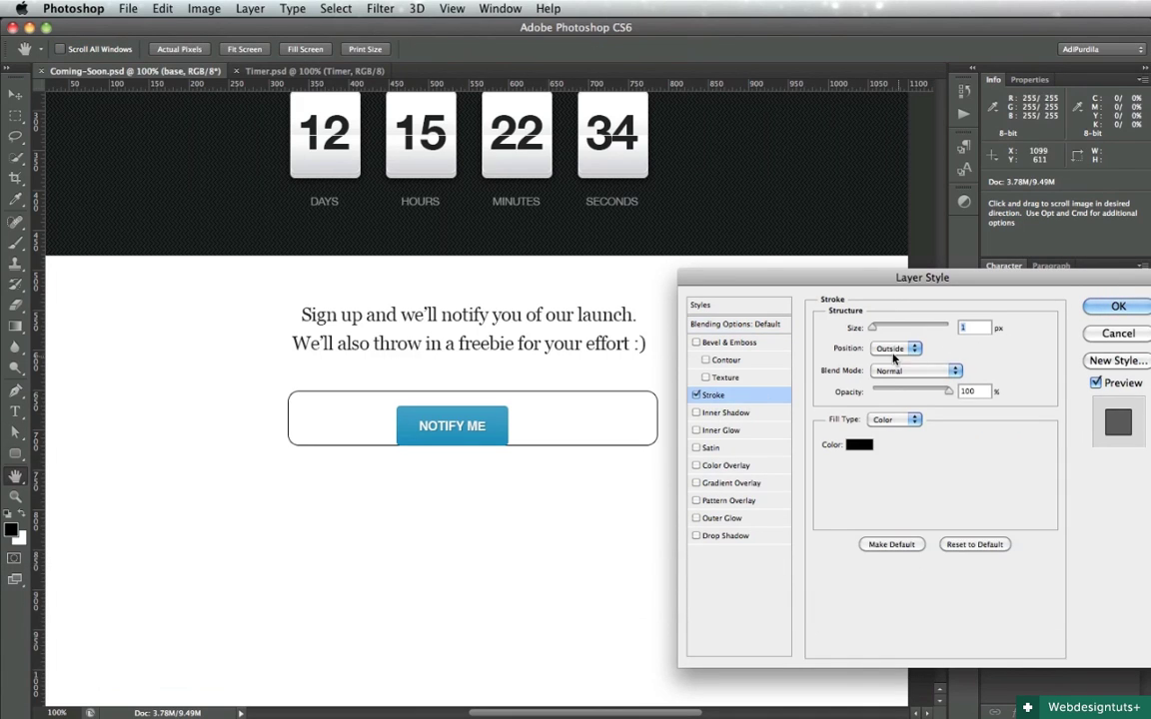
left_click(857, 447)
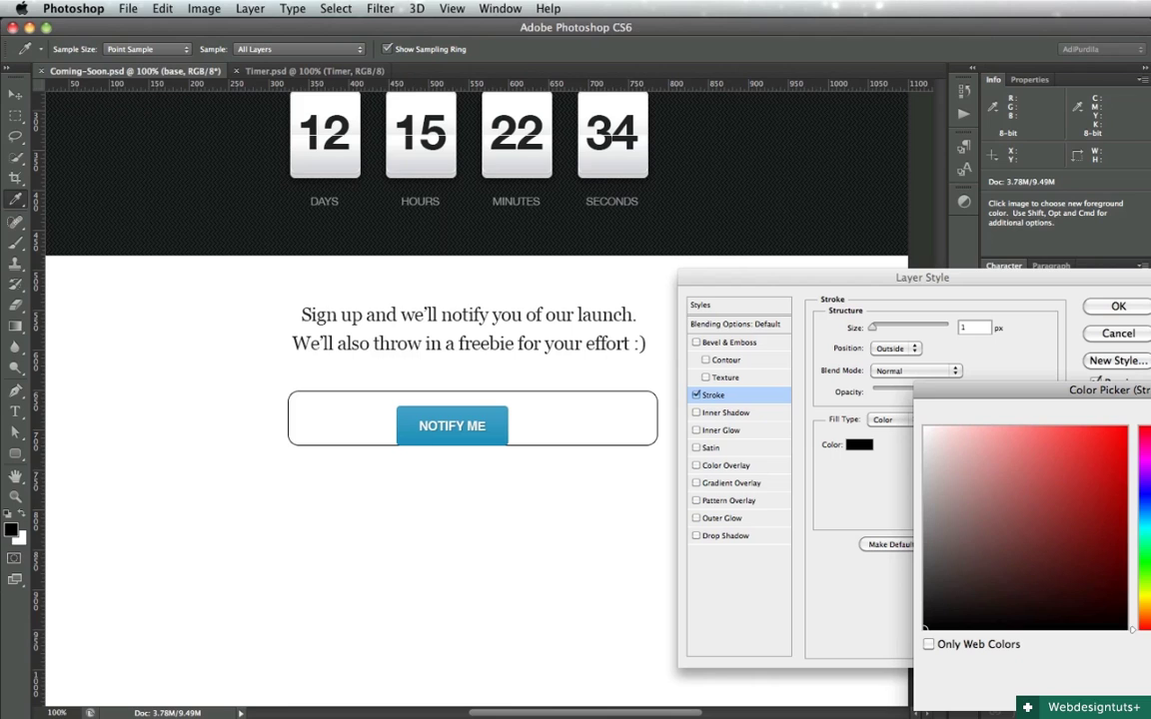
left_click(1126, 619)
left_click_drag(1144, 493, 1144, 528)
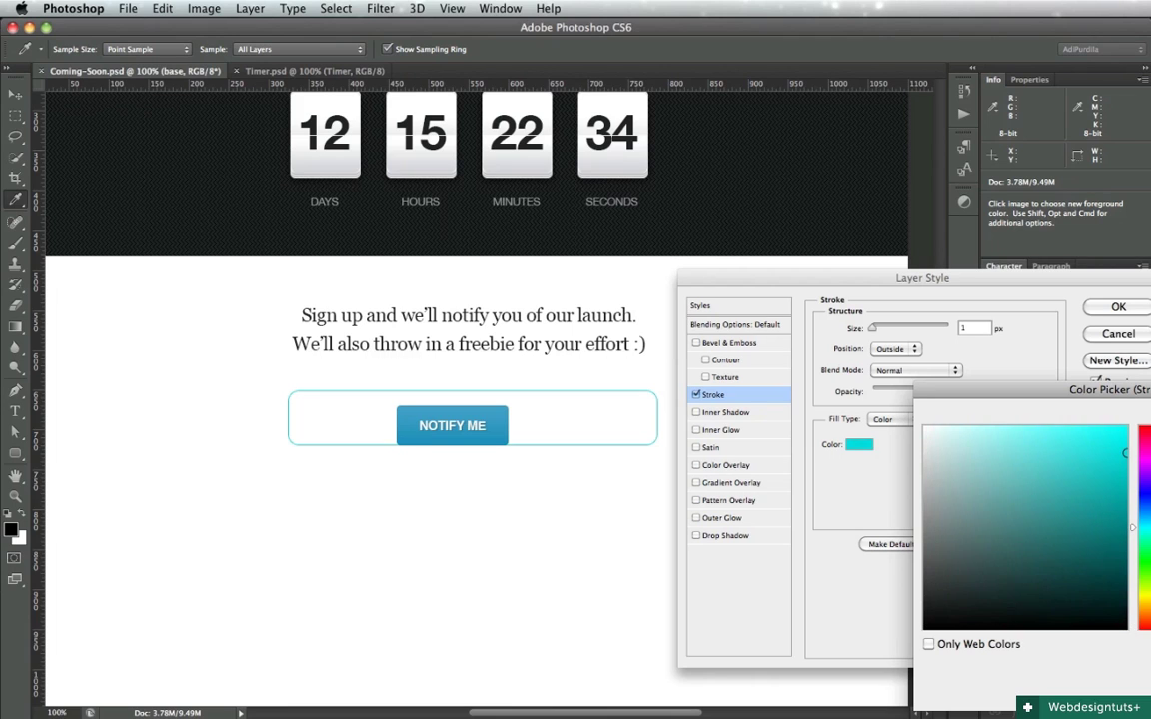
key("Return")
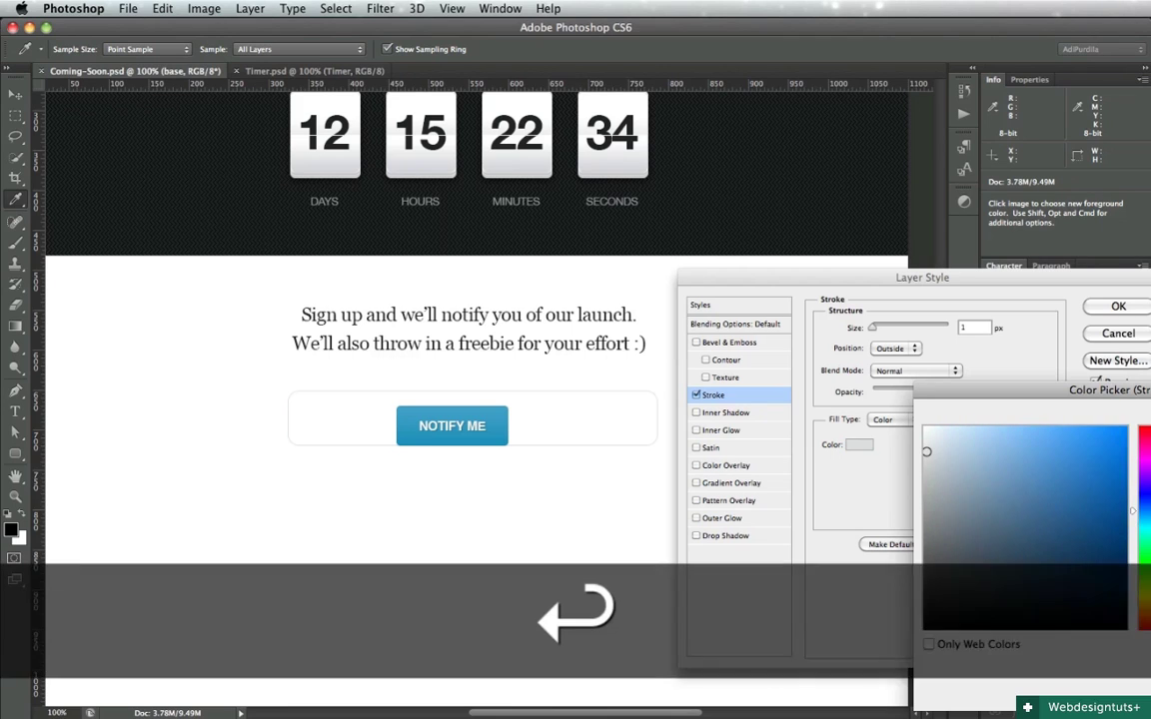
key("Return")
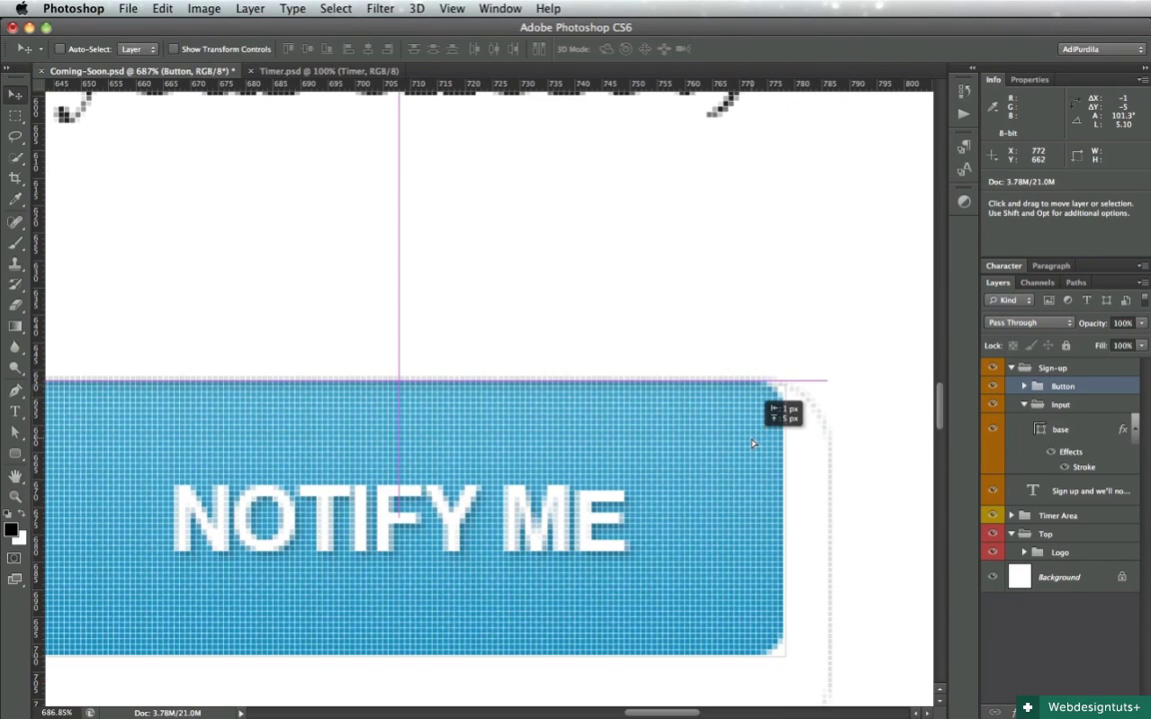
Nudge the NOTIFY ME button up 2 px inside the input box
left_click_drag(741, 467, 743, 519)
key("Up")
scroll(769, 565, "down", 2)
scroll(770, 559, "down", 2)
key("m")
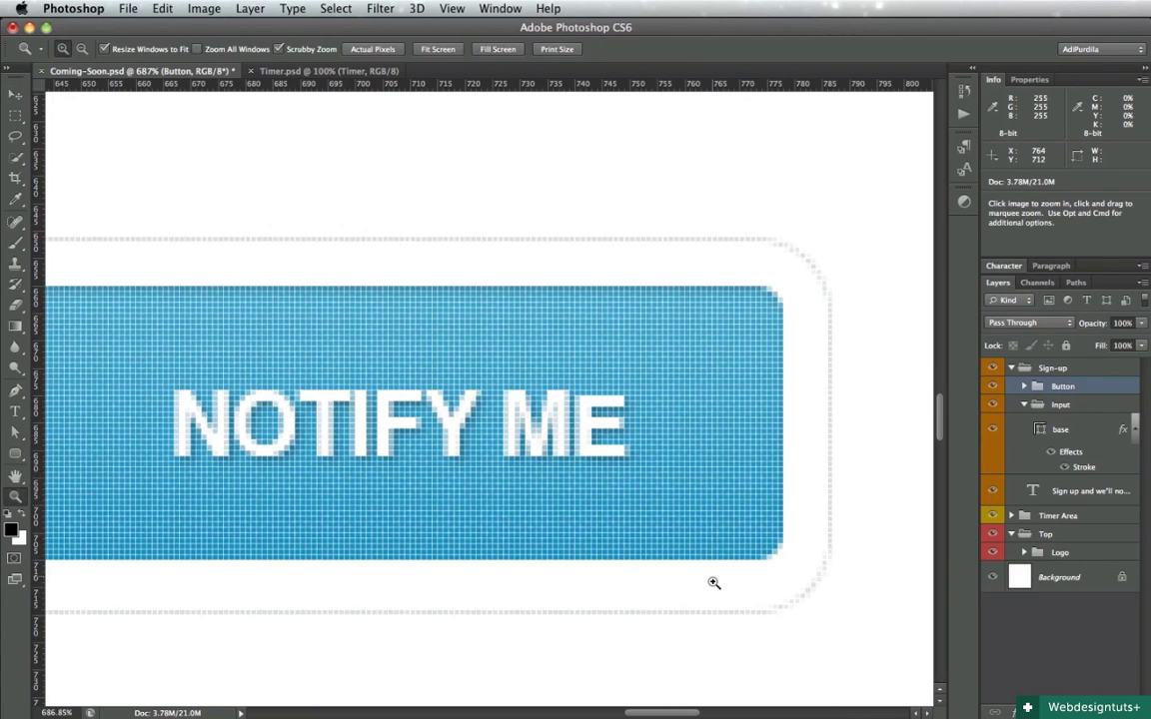
scroll(769, 624, "up", 3)
left_click_drag(634, 552, 668, 616)
key("super+d")
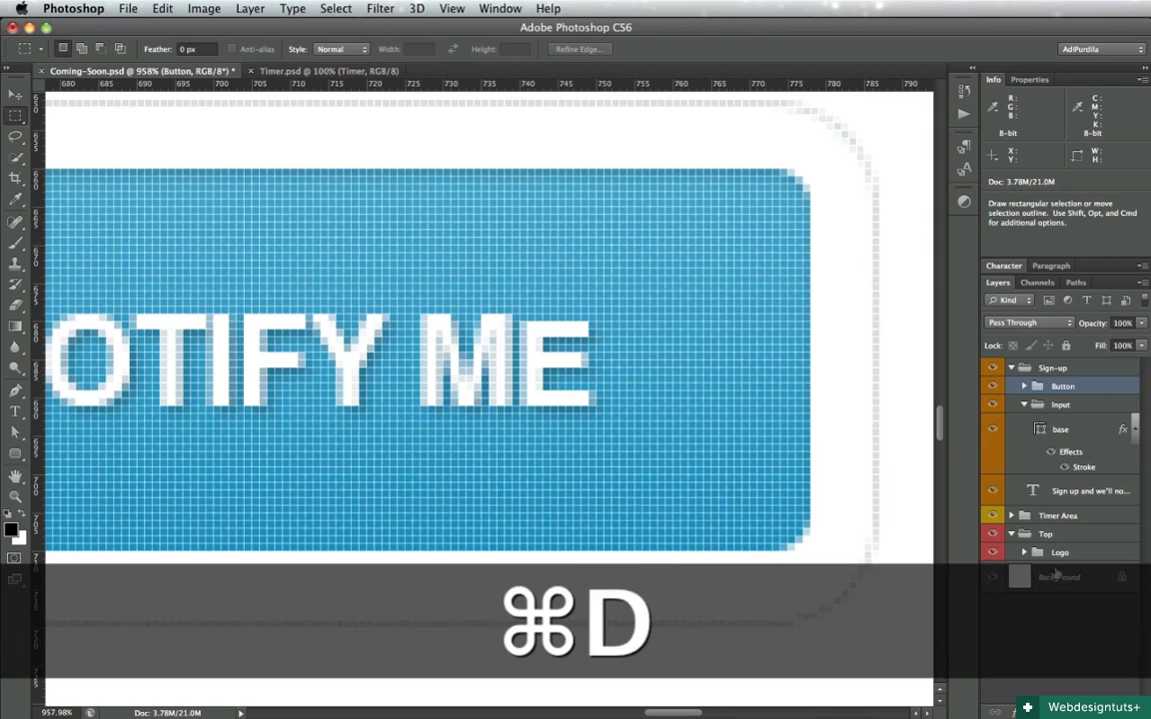
With snapping off, raise the input box's bottom anchor 1 px and extend its left edge
left_click(1042, 432)
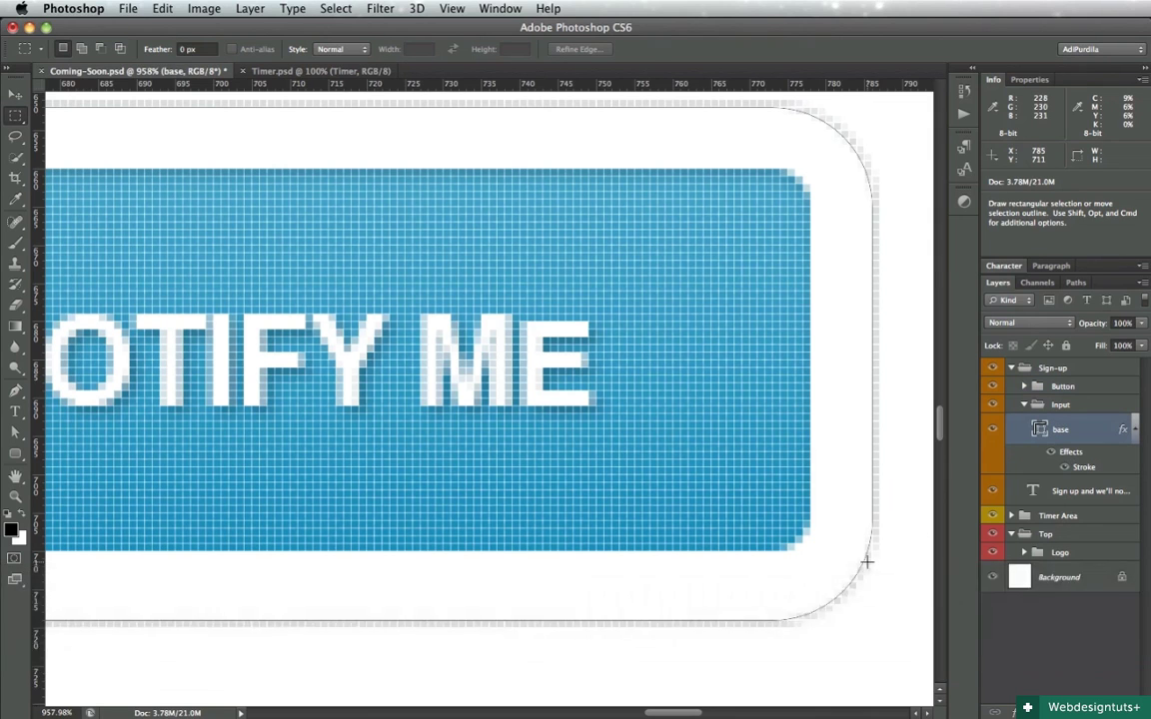
key("a")
key("super+shift+semicolon")
key("super+1")
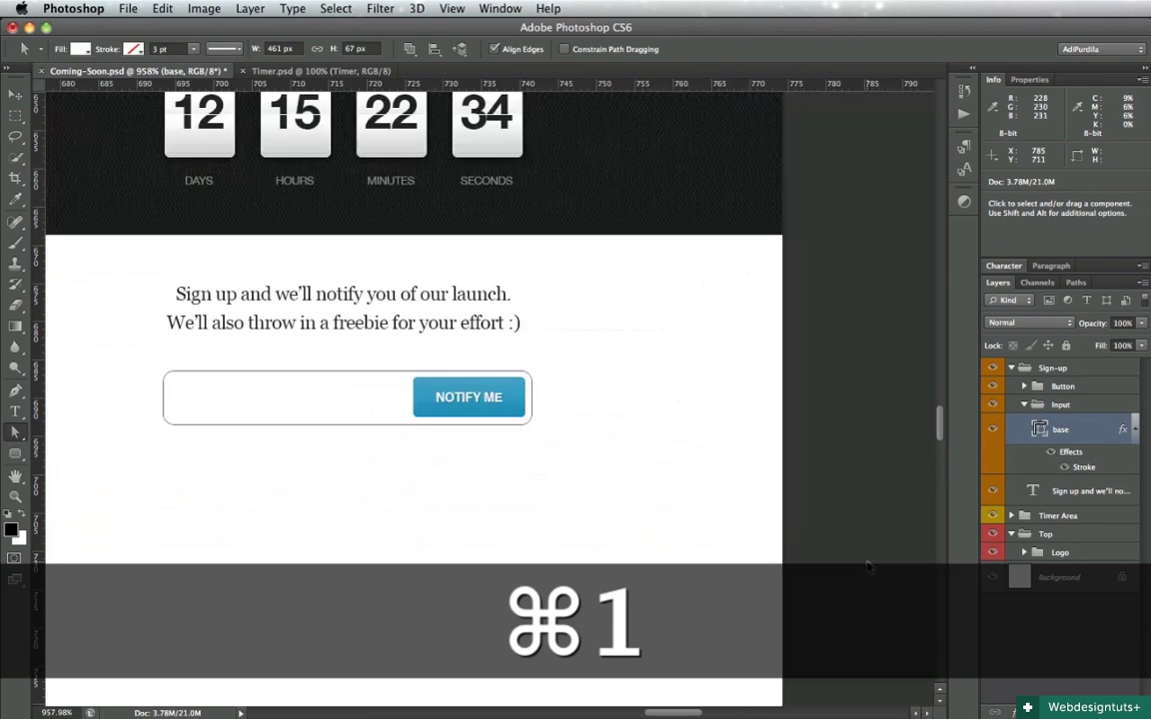
left_click_drag(127, 454, 649, 386)
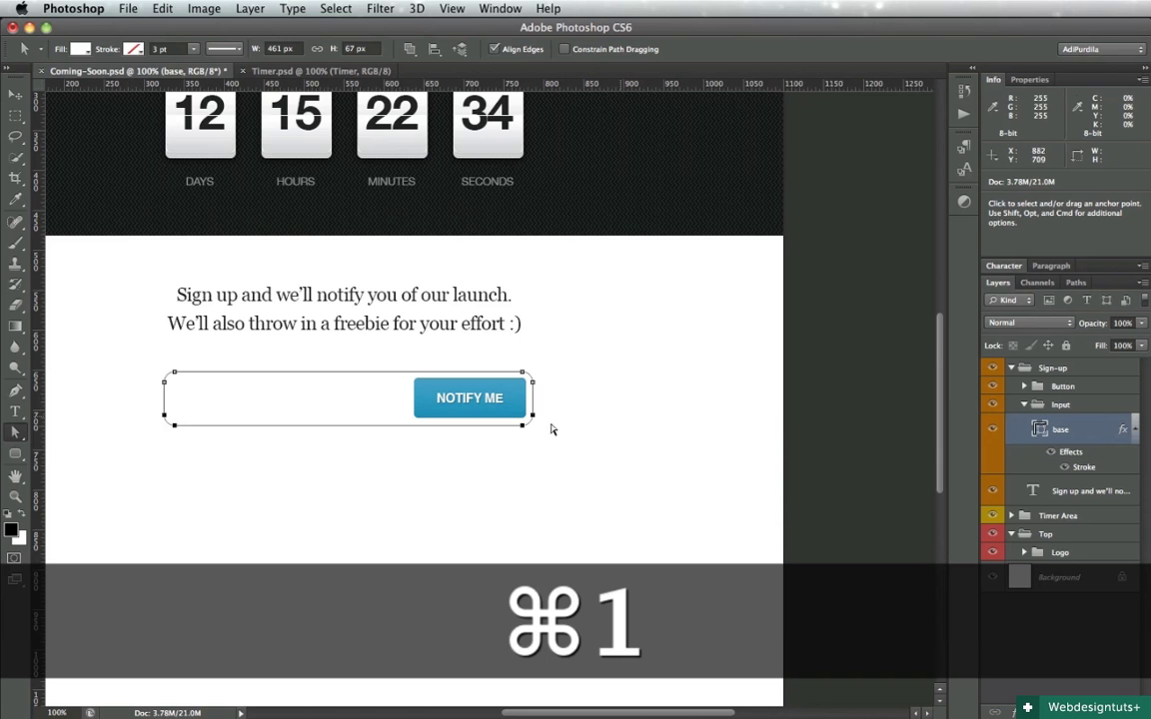
key("z")
left_click_drag(461, 426, 694, 490)
scroll(690, 496, "up", 2)
key("a")
key("super+1")
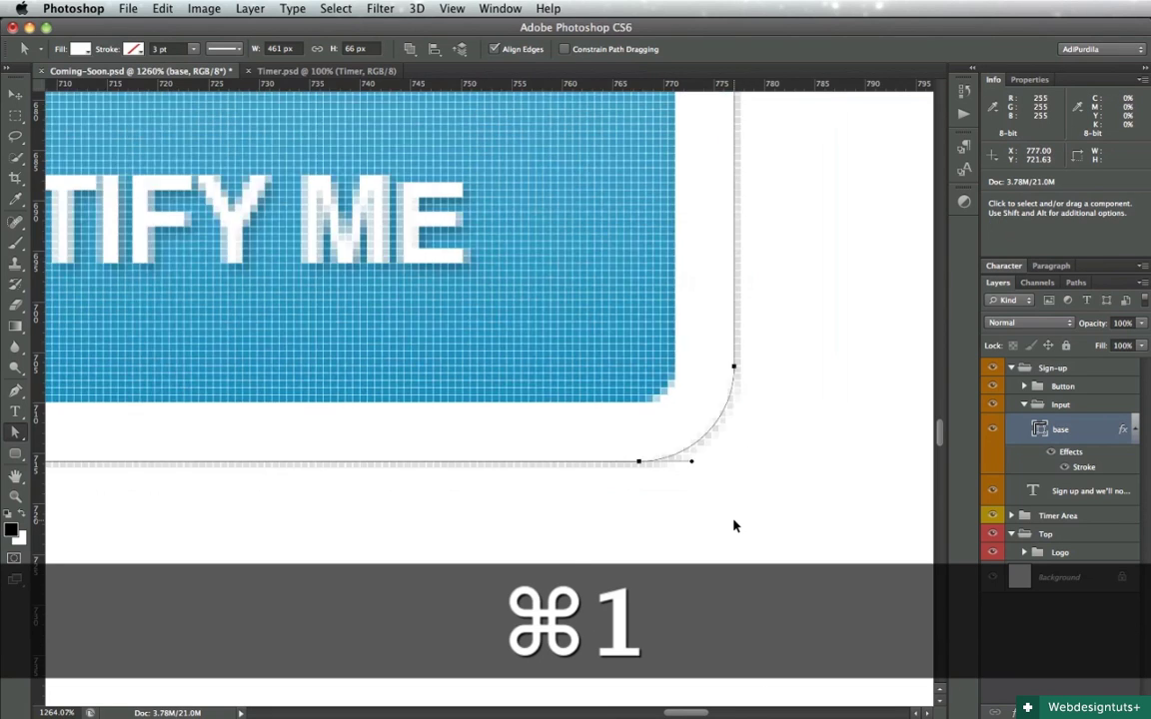
scroll(736, 526, "right", 3)
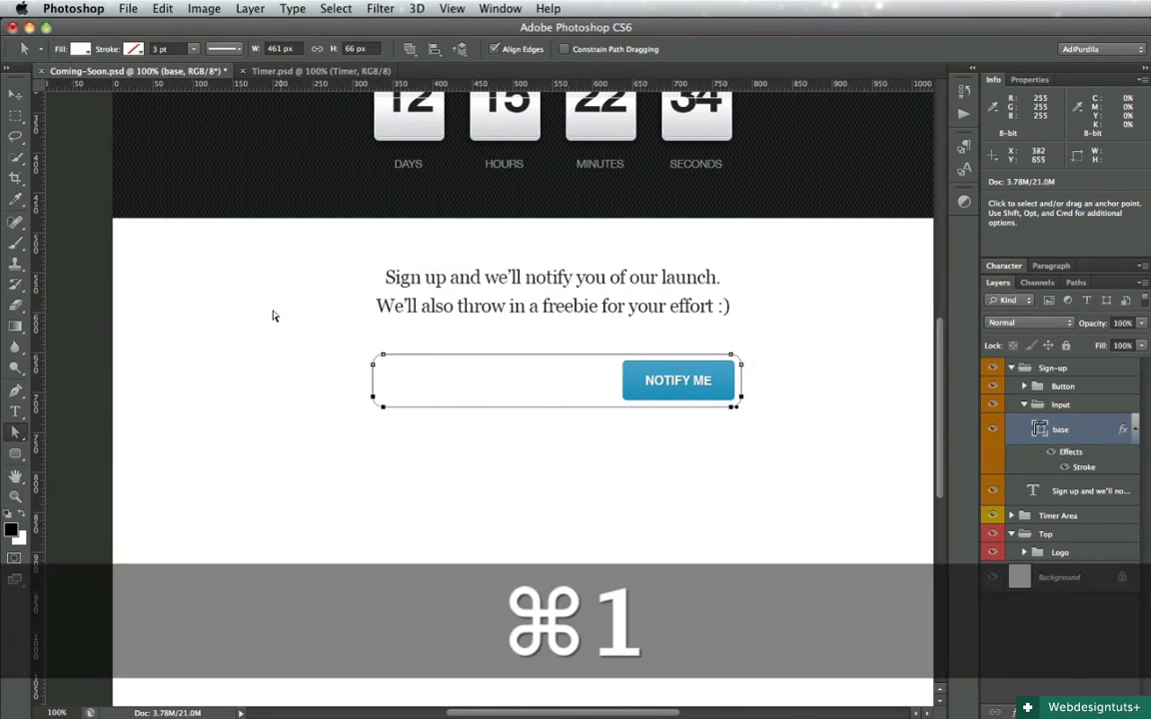
left_click_drag(279, 300, 327, 407)
key("Return")
Centre the Sign-up group and the sign-up text layer horizontally on the page
key("v")
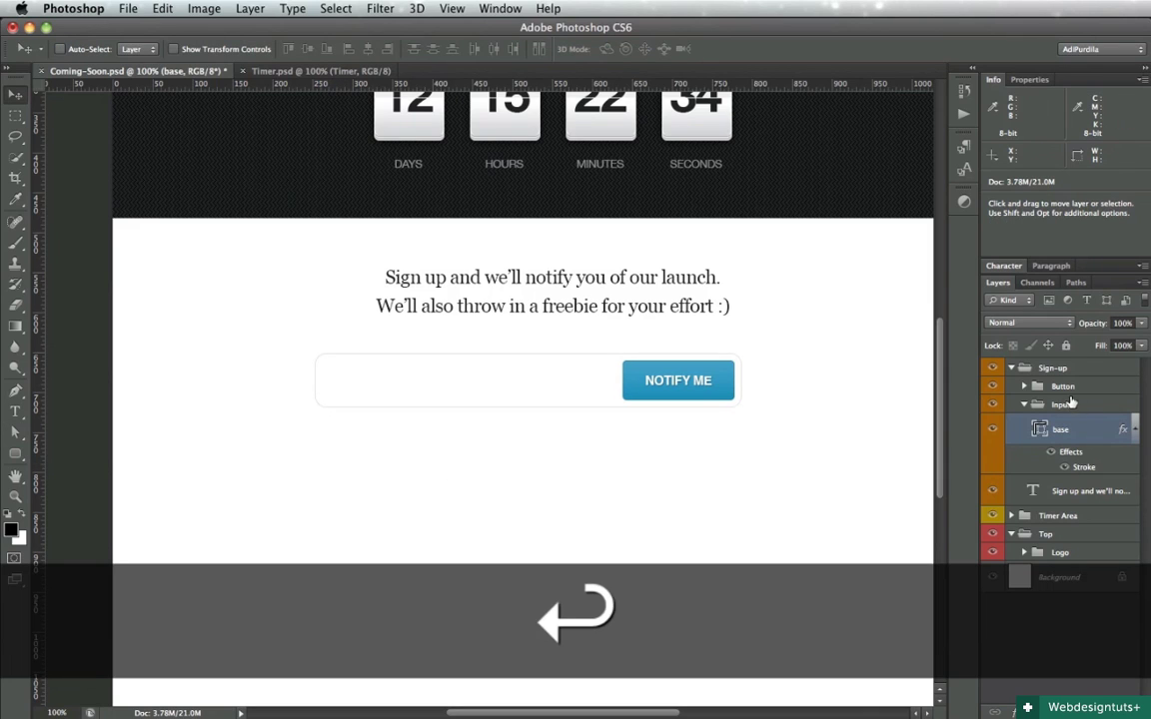
left_click(1022, 406)
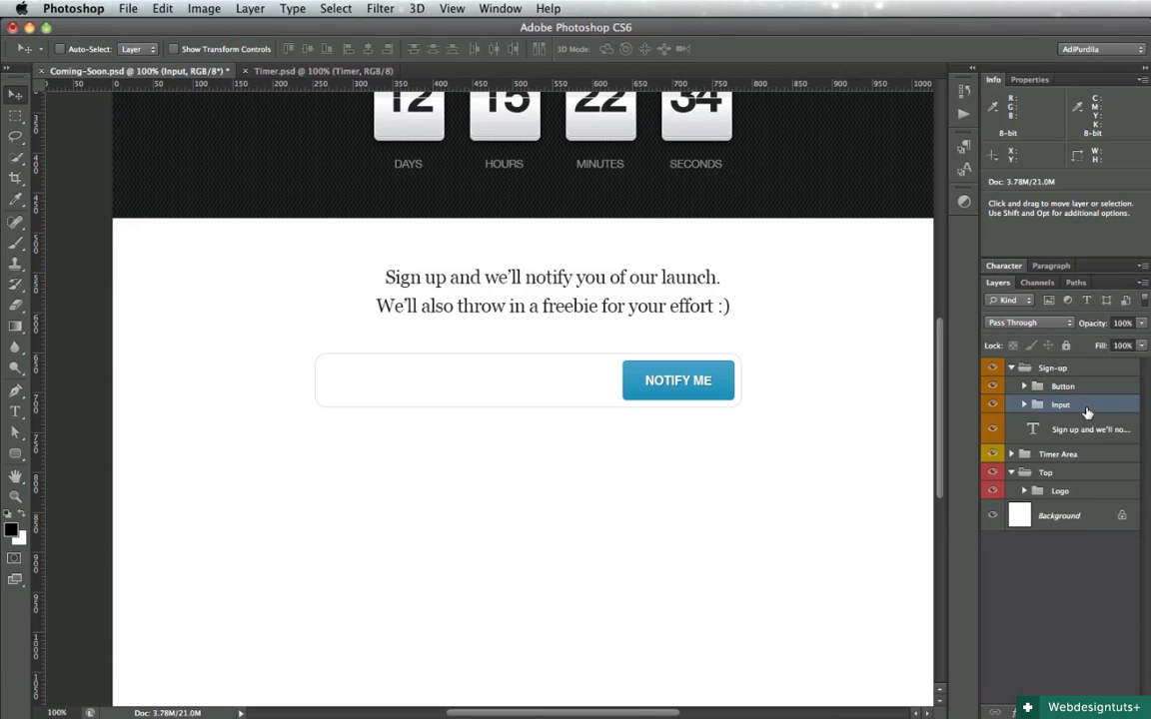
left_click(1054, 369)
key("super+a")
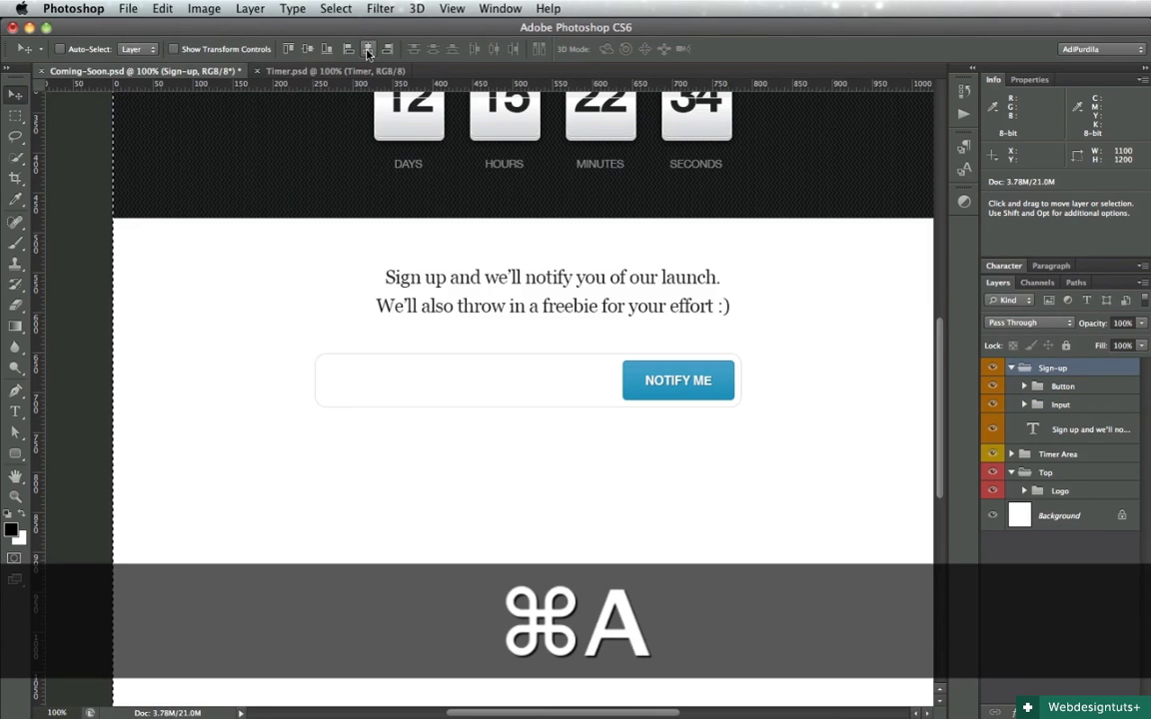
left_click(367, 48)
key("super+d")
scroll(817, 386, "up", 1)
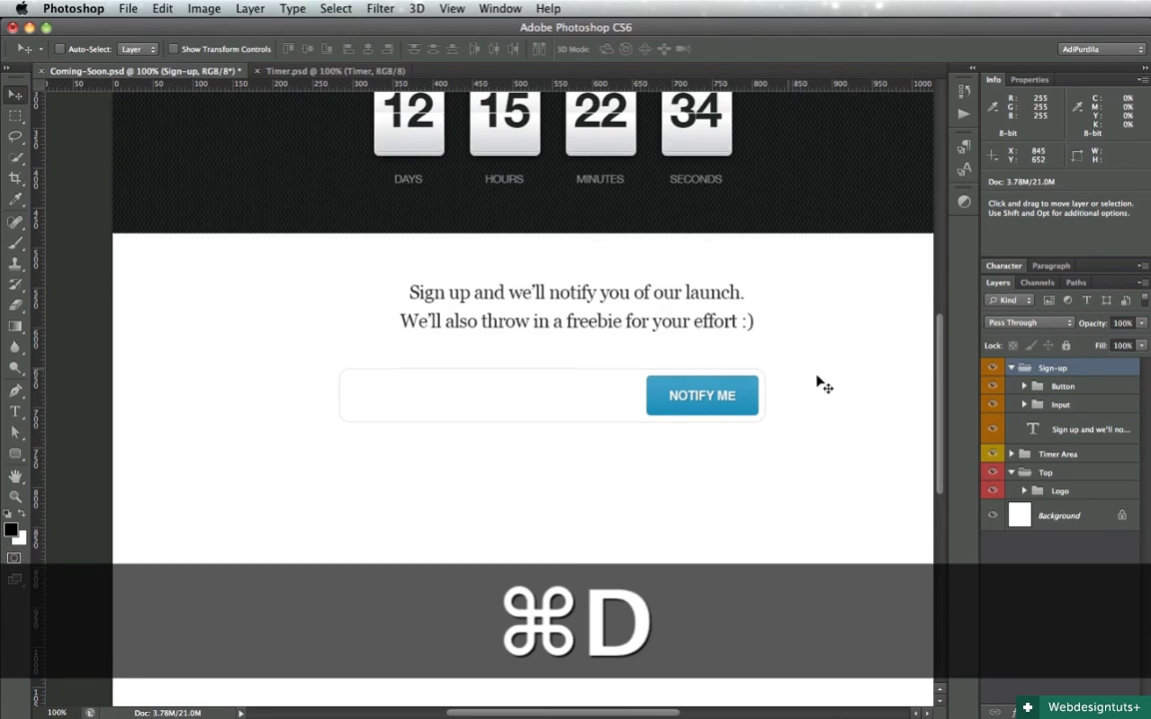
left_click(1059, 430)
key("super+a")
left_click(368, 48)
key("super+d")
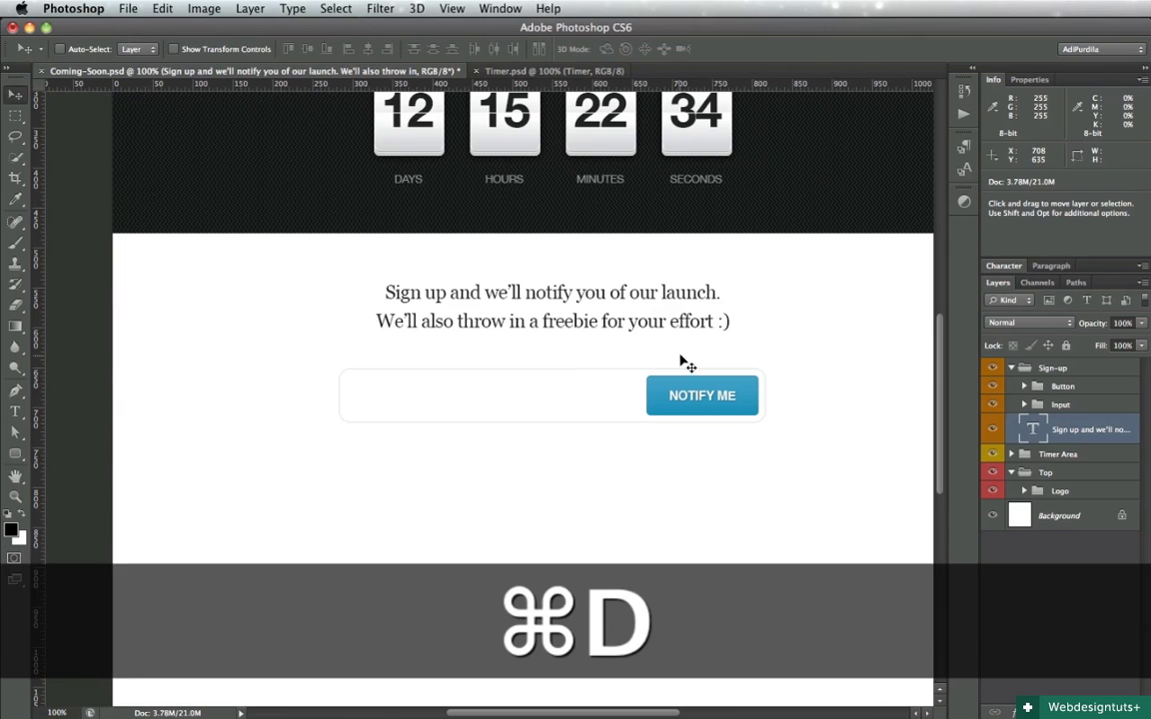
Move the Input and Button groups together under the sign-up text and save
scroll(723, 354, "up", 1)
left_click(1084, 404)
left_click(1074, 387, "shift")
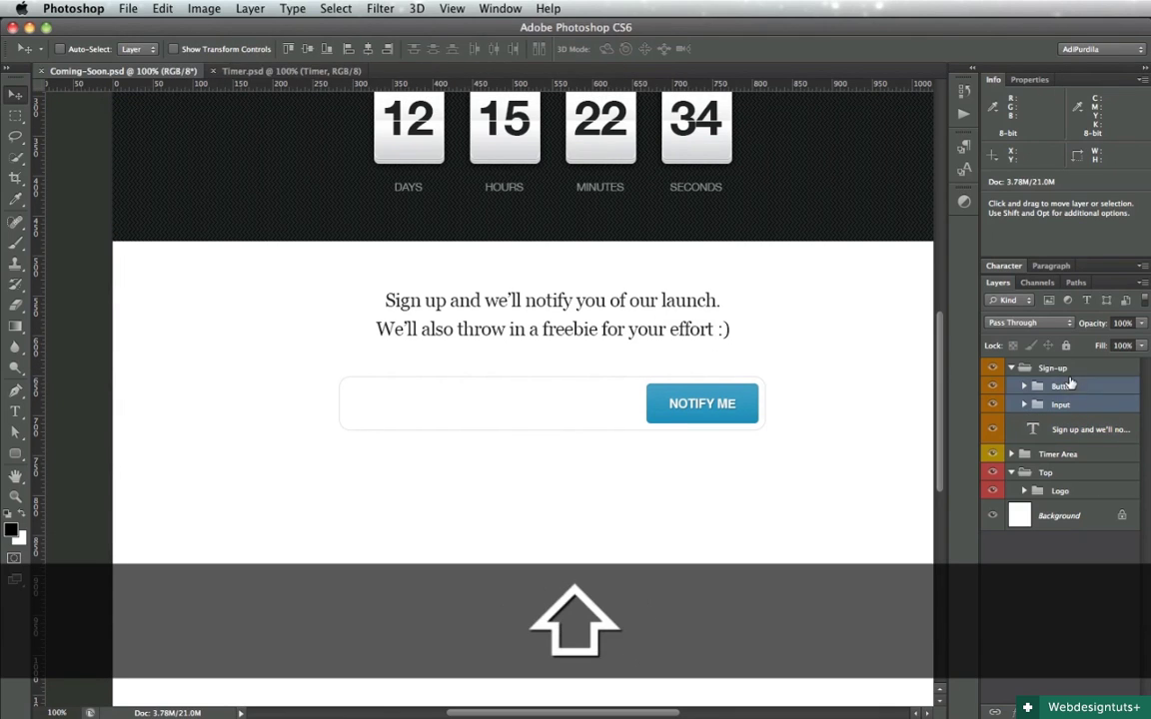
scroll(585, 392, "right", 5)
mouse_move(475, 406)
left_mouse_down()
mouse_move(466, 376)
mouse_move(465, 427)
left_mouse_up()
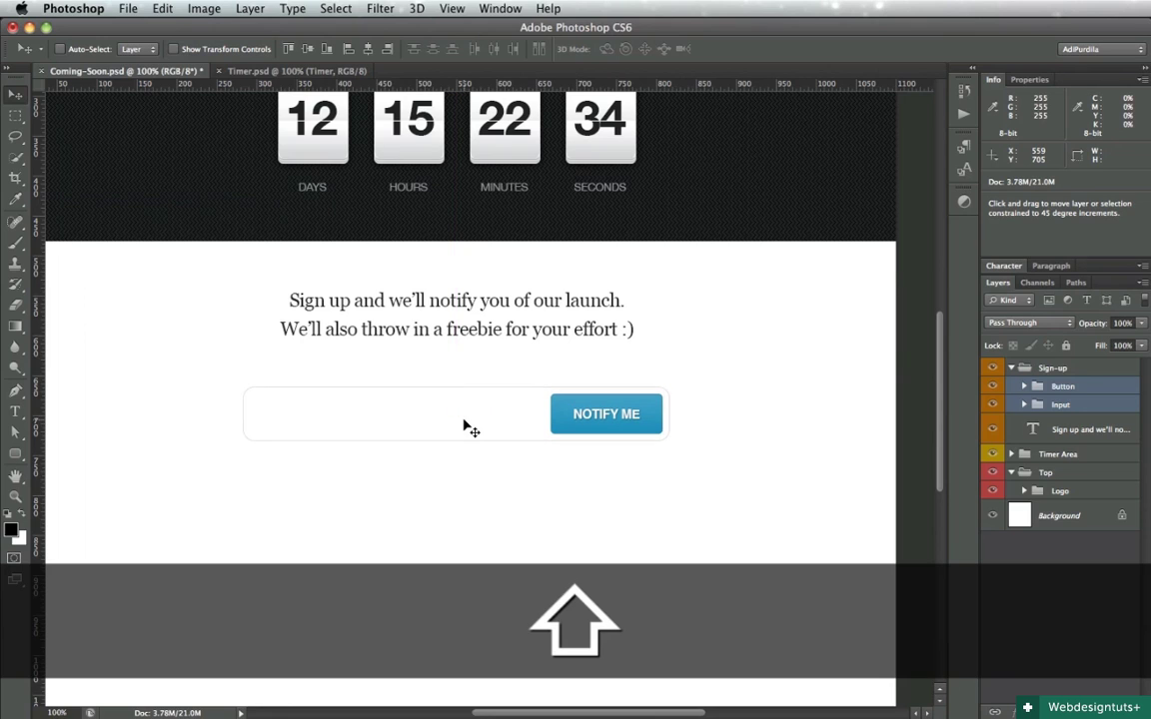
key("super+s")
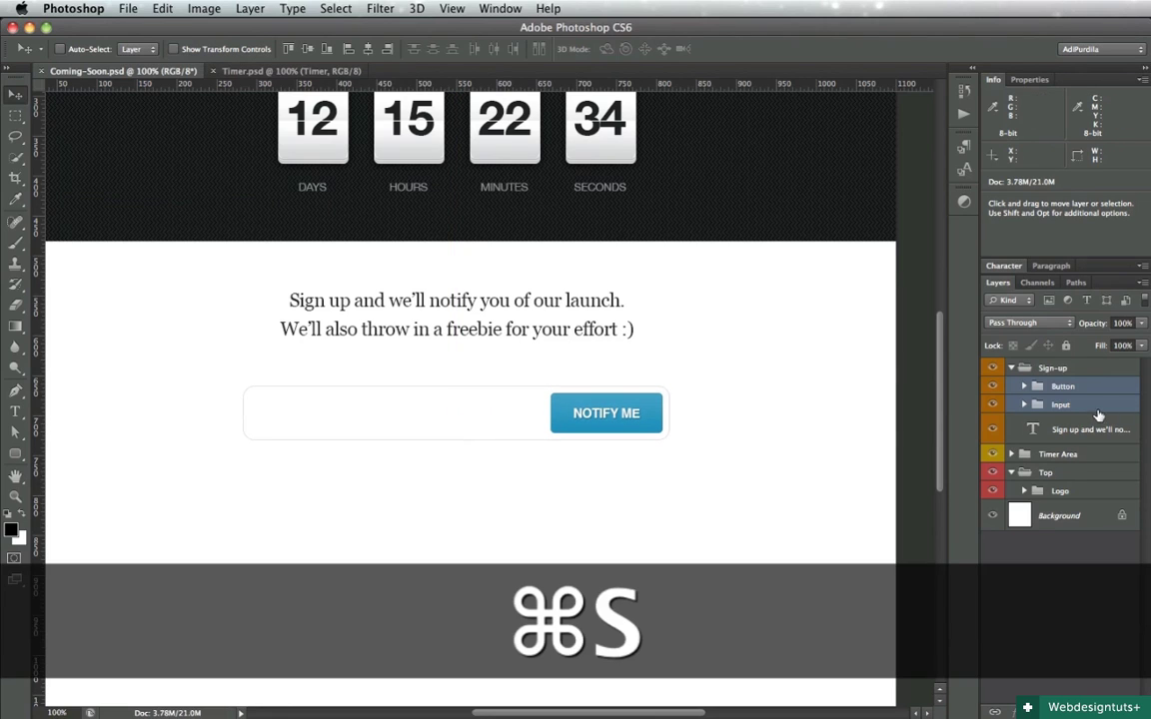
scroll(473, 435, "left", 2)
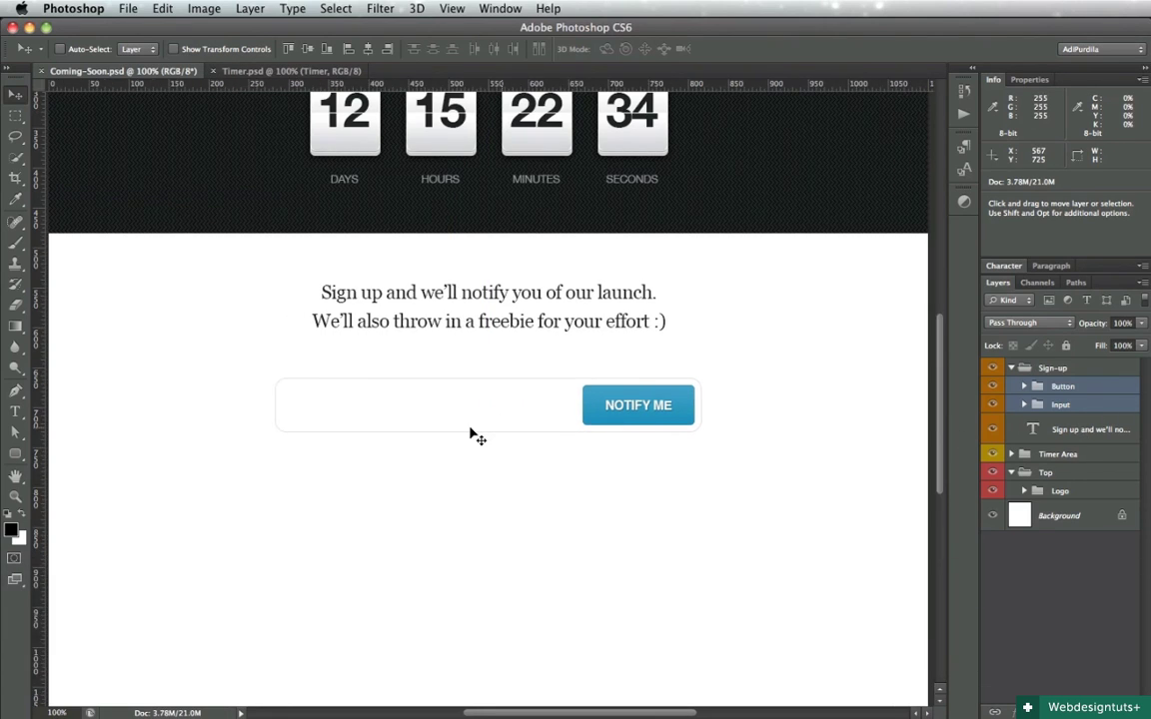
scroll(473, 436, "down", 4)
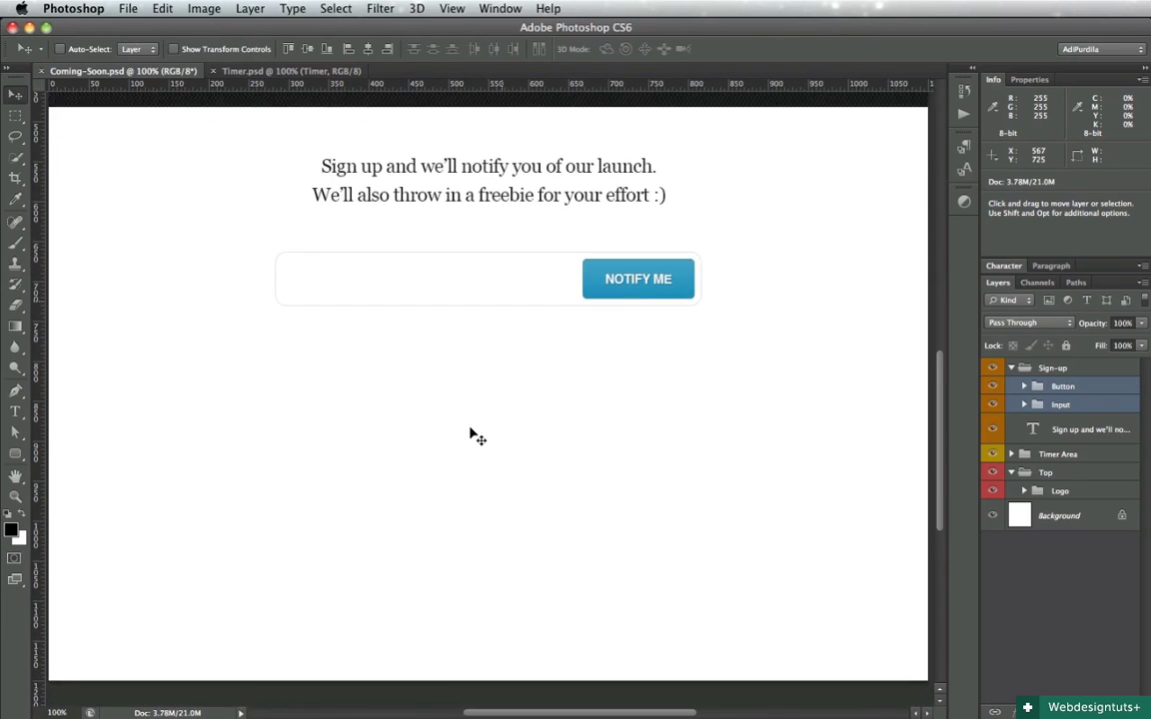
Add a text line below the form: 'We won't use your email for spam, just to notify you of our launch.'
left_click(1045, 430)
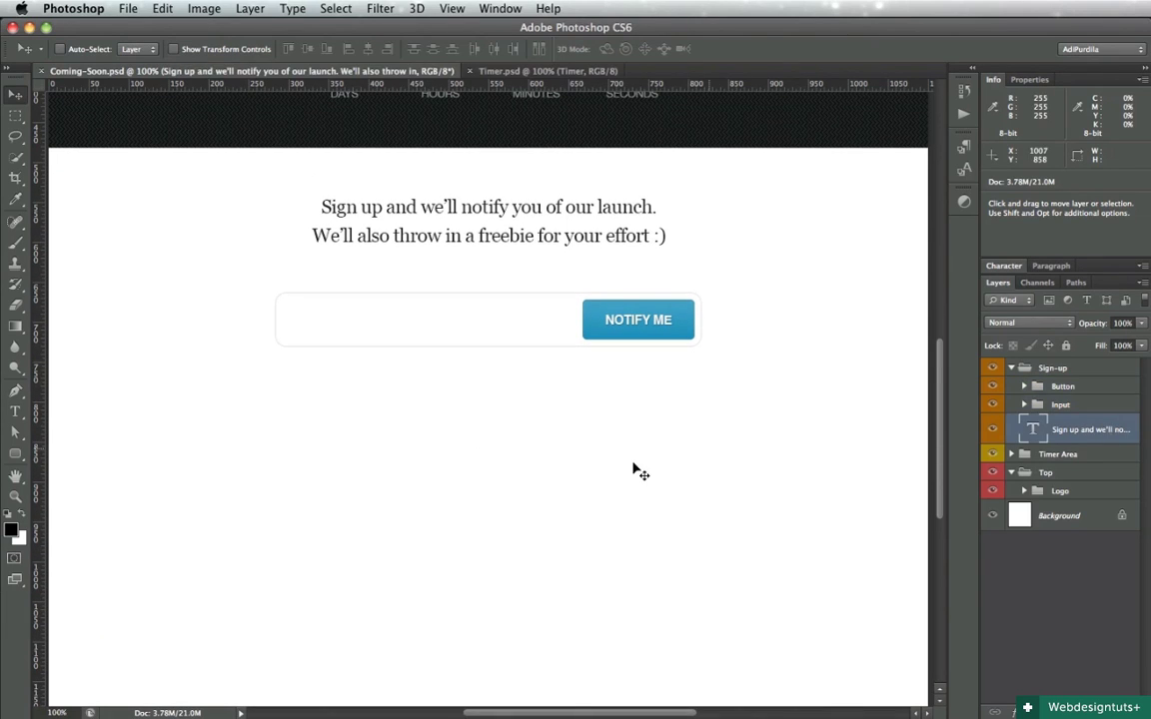
key("super+s")
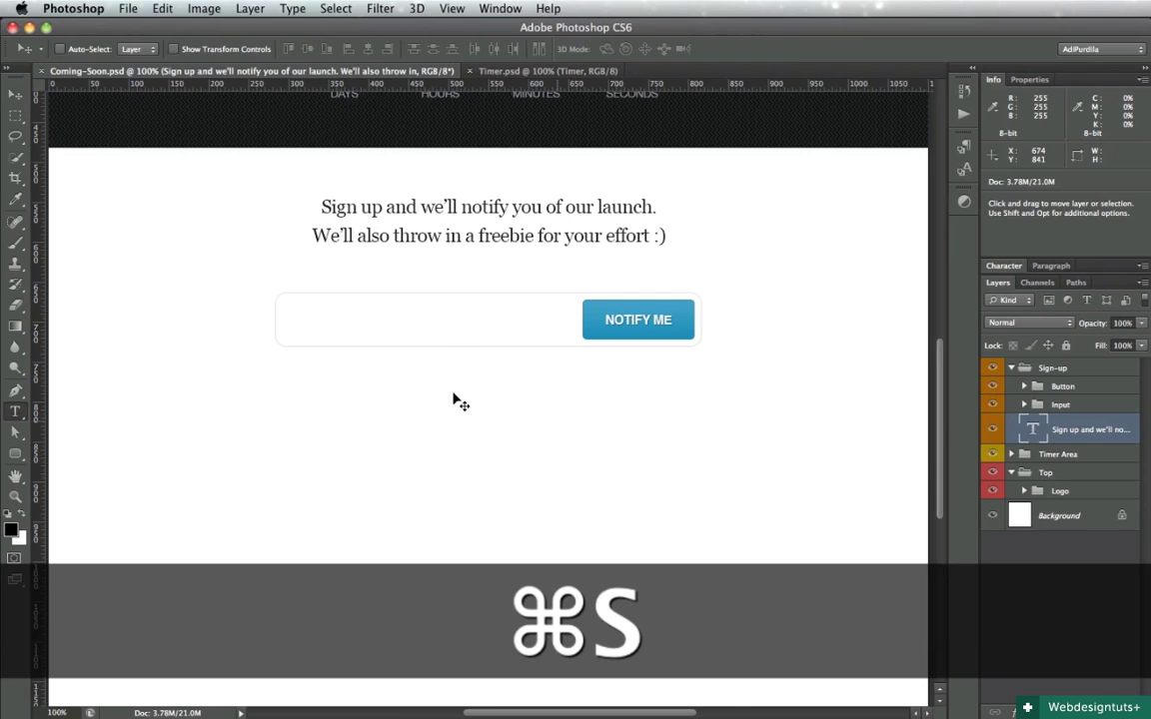
key("t")
left_click(453, 389)
key("shift")
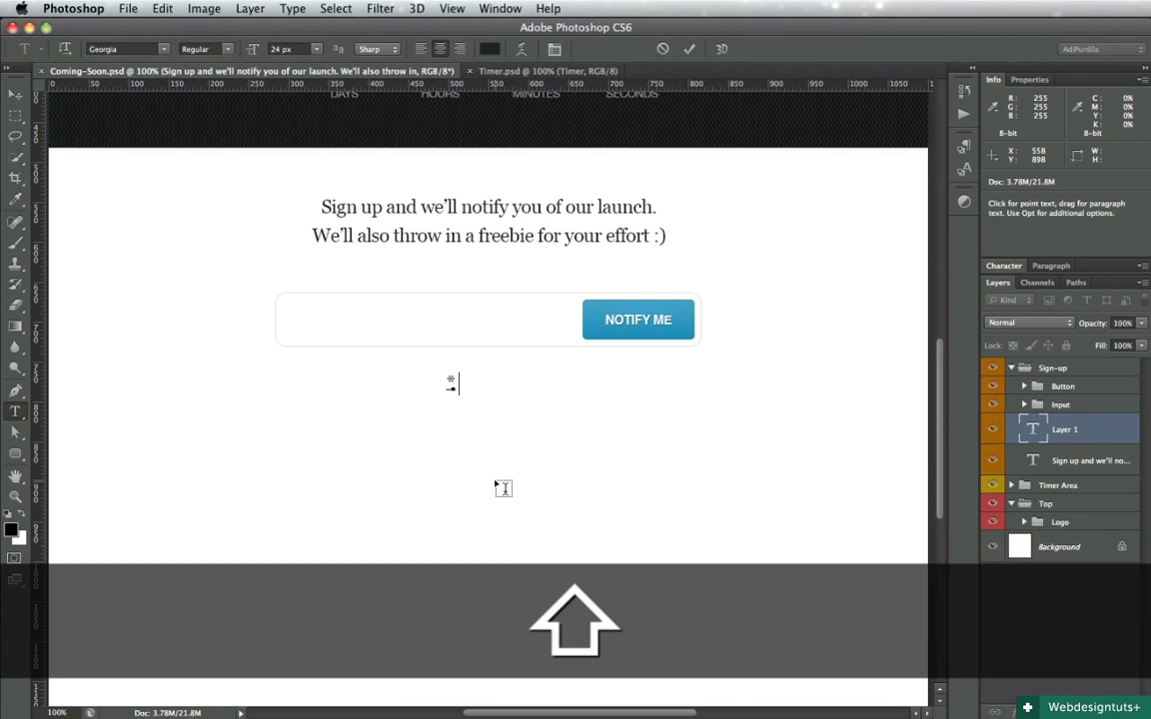
type("We don't")
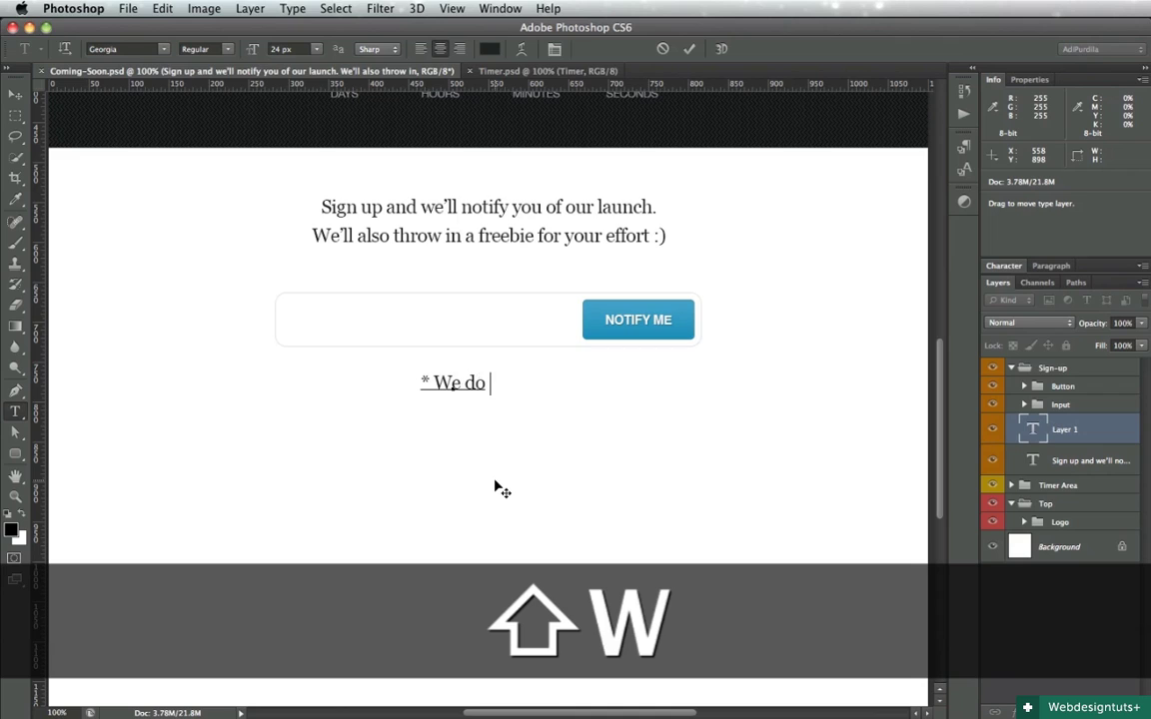
key("BackSpace")
key("BackSpace")
key("BackSpace")
key("BackSpace")
key("BackSpace")
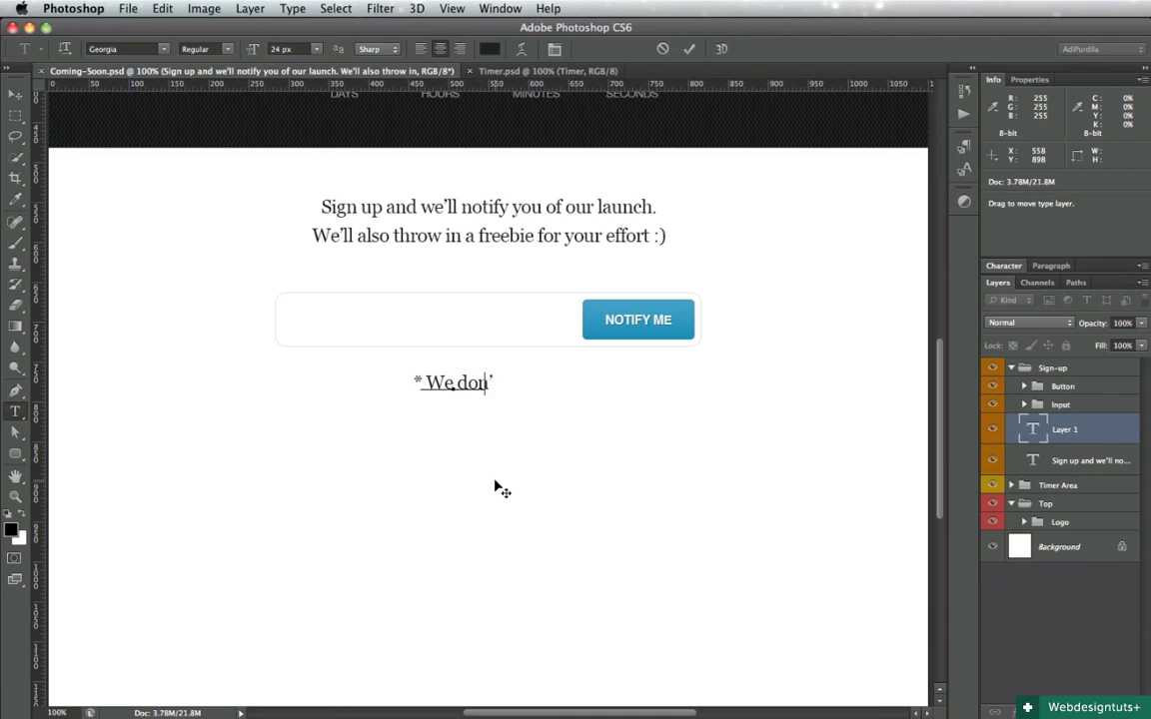
type("won't us")
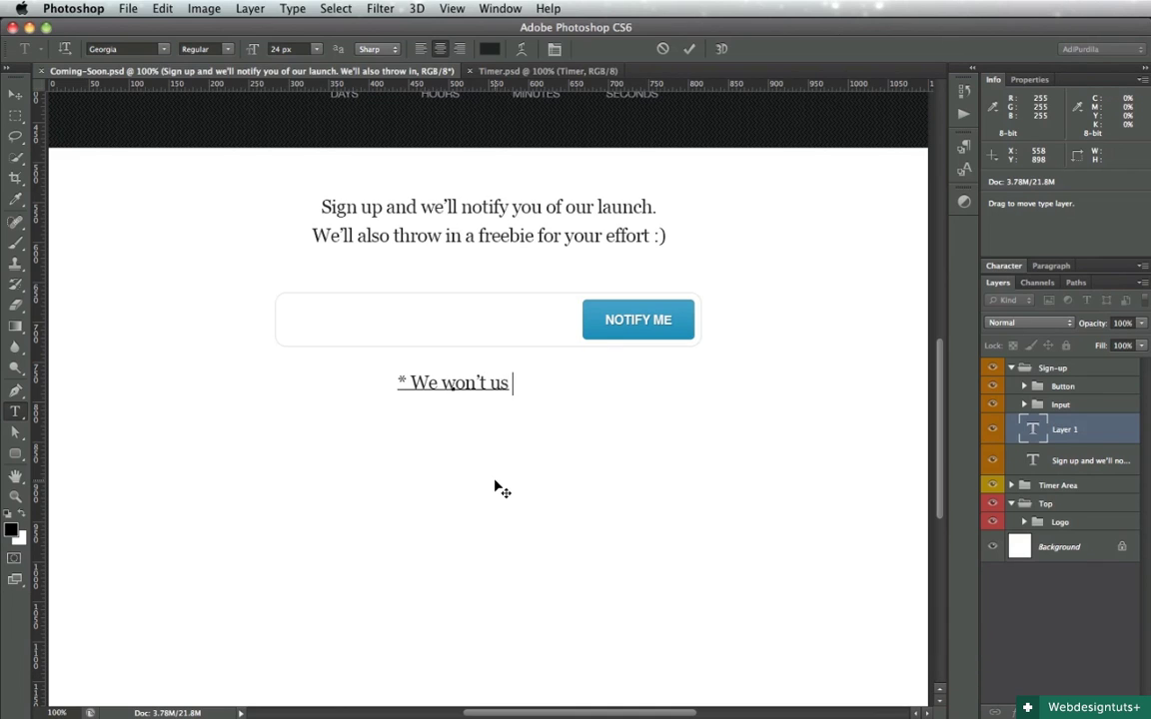
type("e your email for spam")
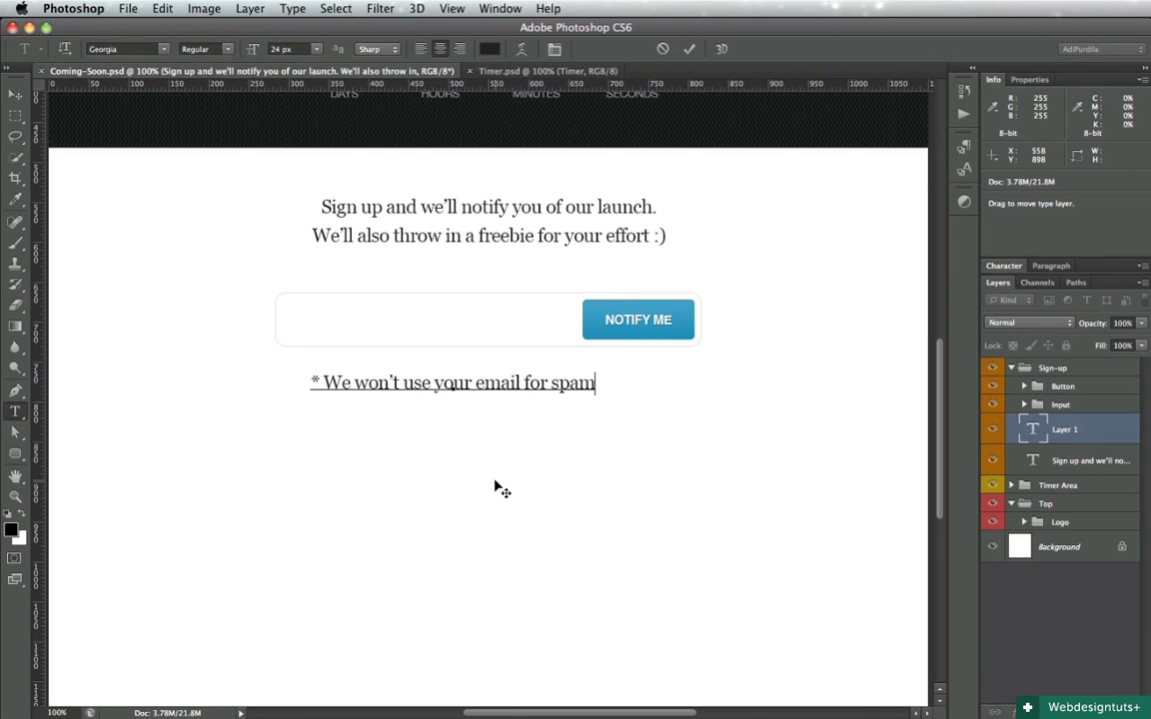
type(", just to n")
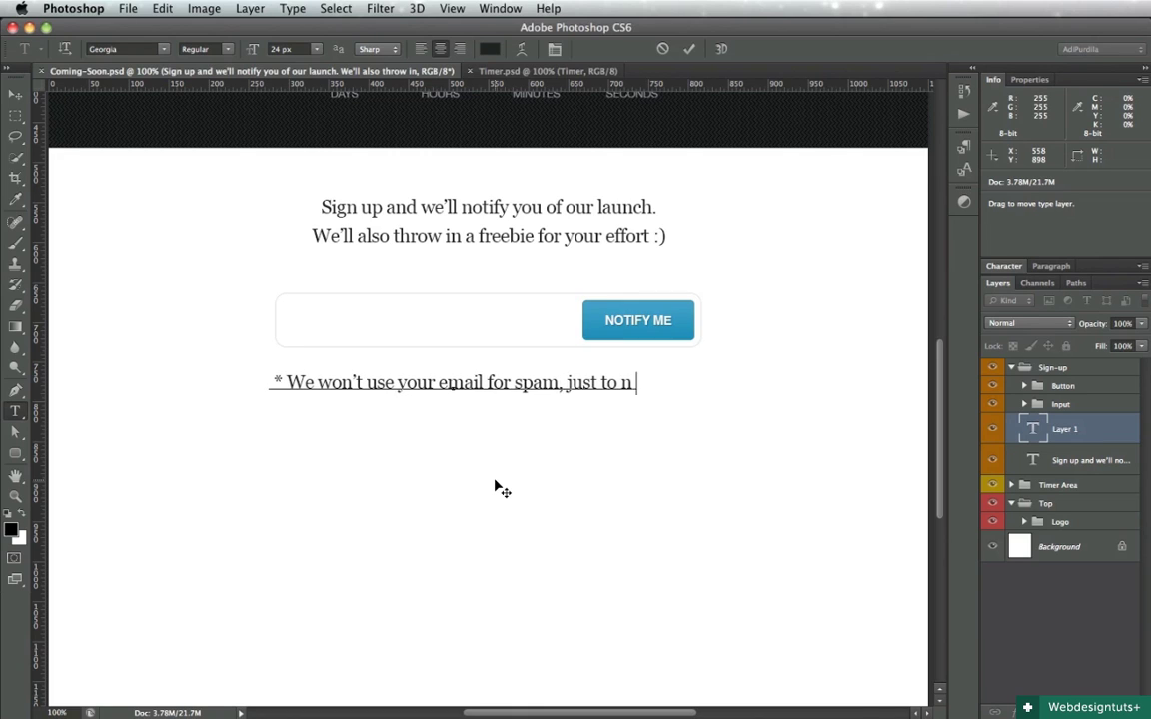
type("otify you")
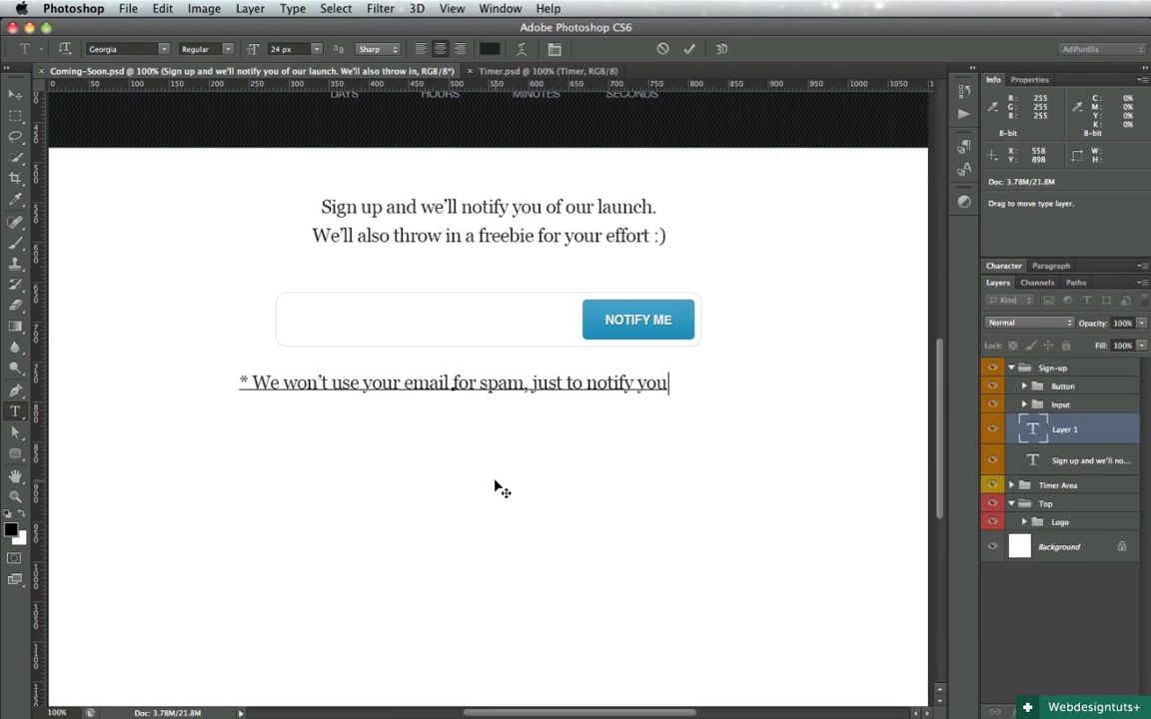
type(" of you")
key("BackSpace")
key("BackSpace")
key("BackSpace")
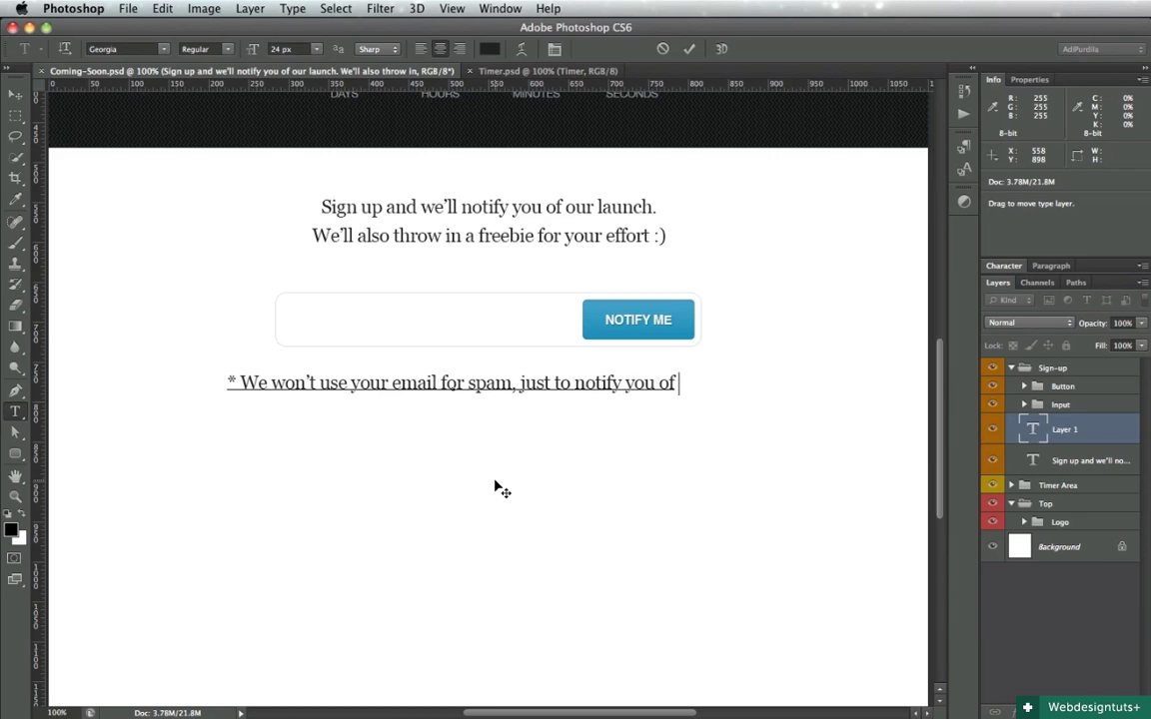
type("our launch.")
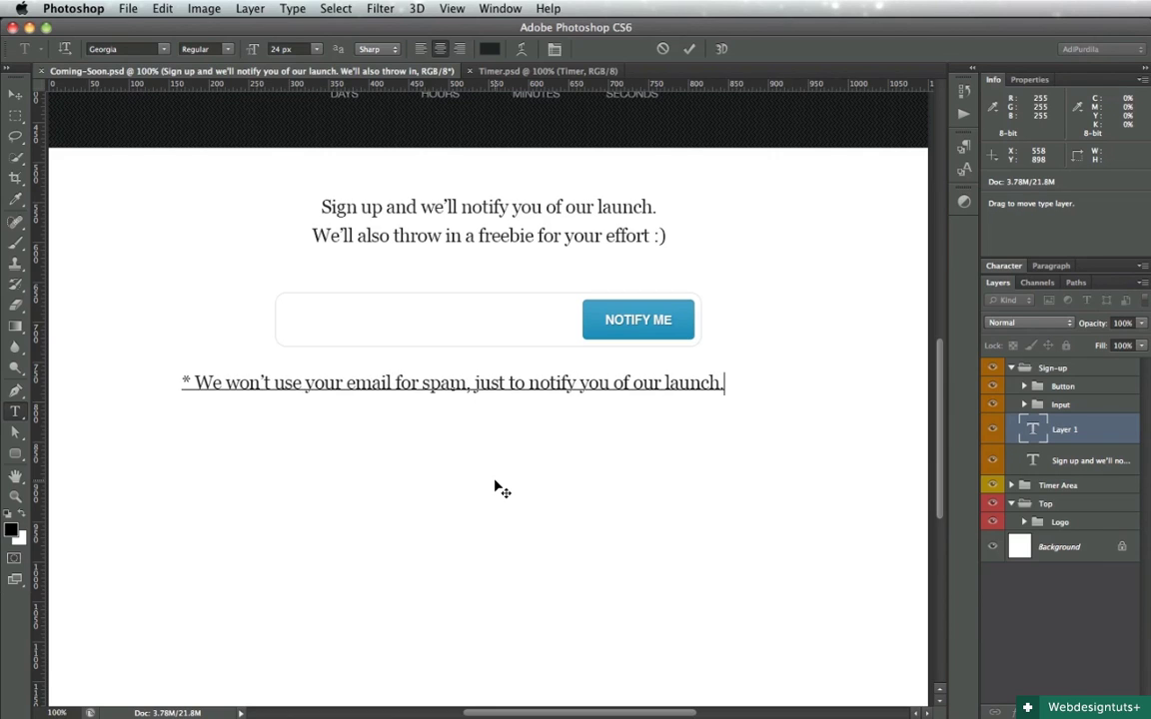
Set the disclaimer to 14 px Helvetica and recolour it grey
key("super+a")
key("super+shift+comma")
key("super+shift+comma")
key("super+shift+comma")
key("super+shift+comma")
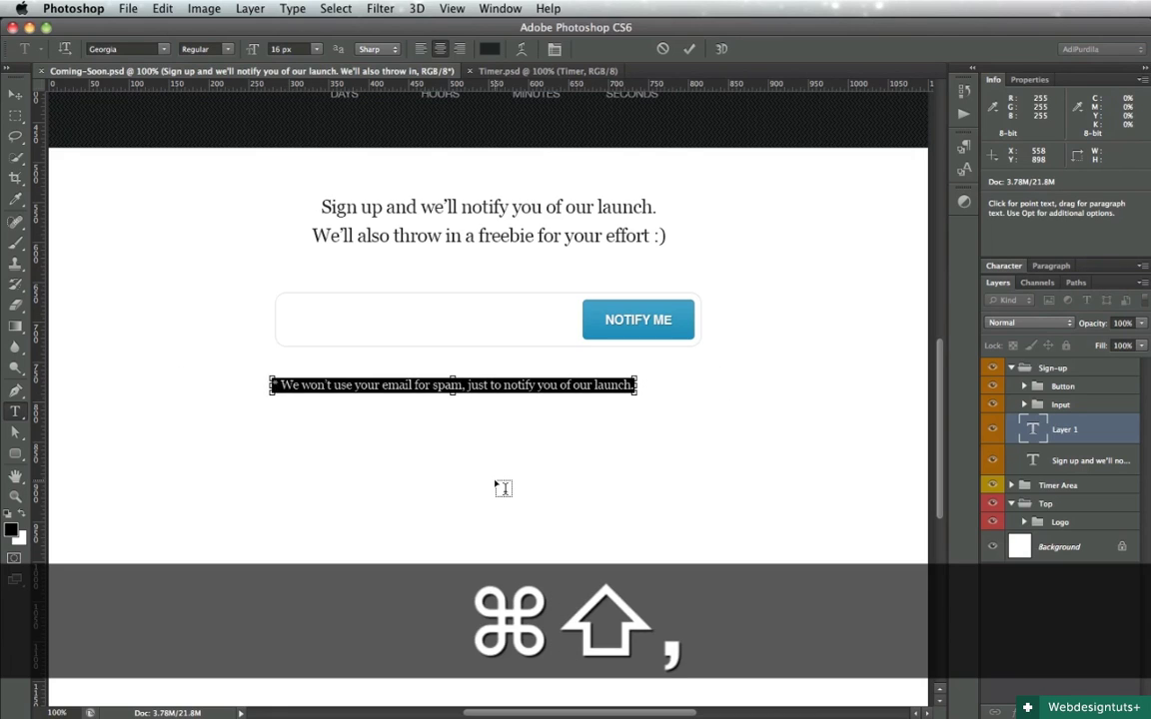
key("super+shift+comma")
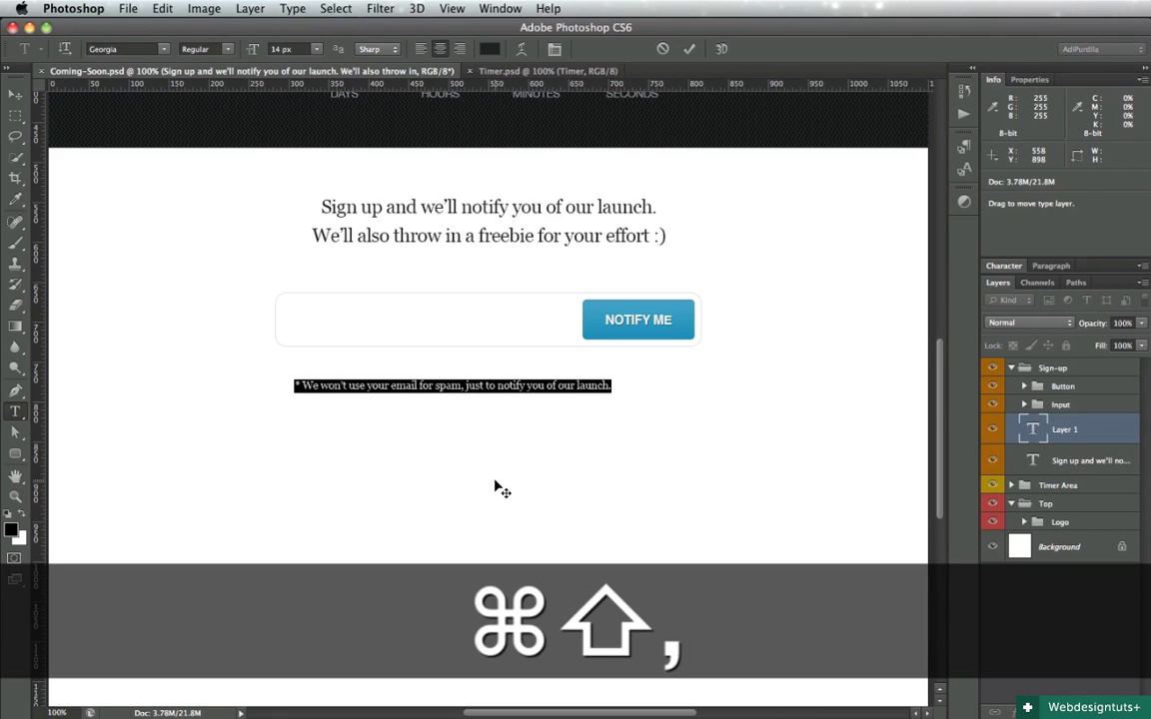
left_click(145, 48)
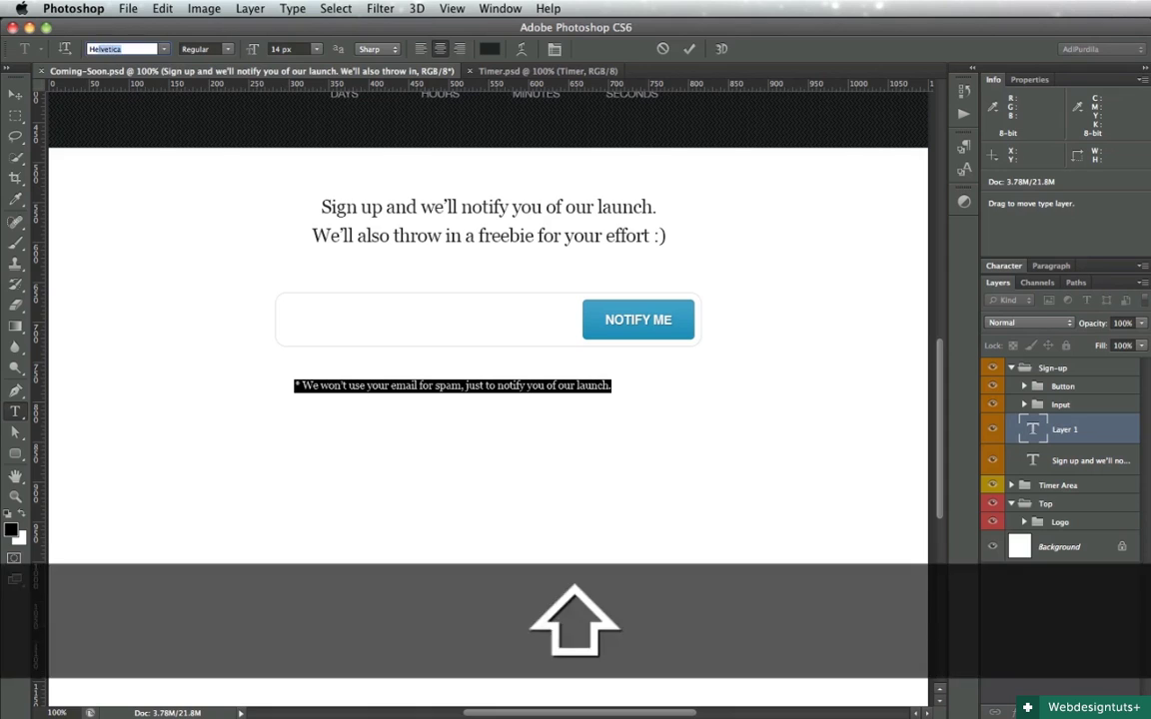
key("Return")
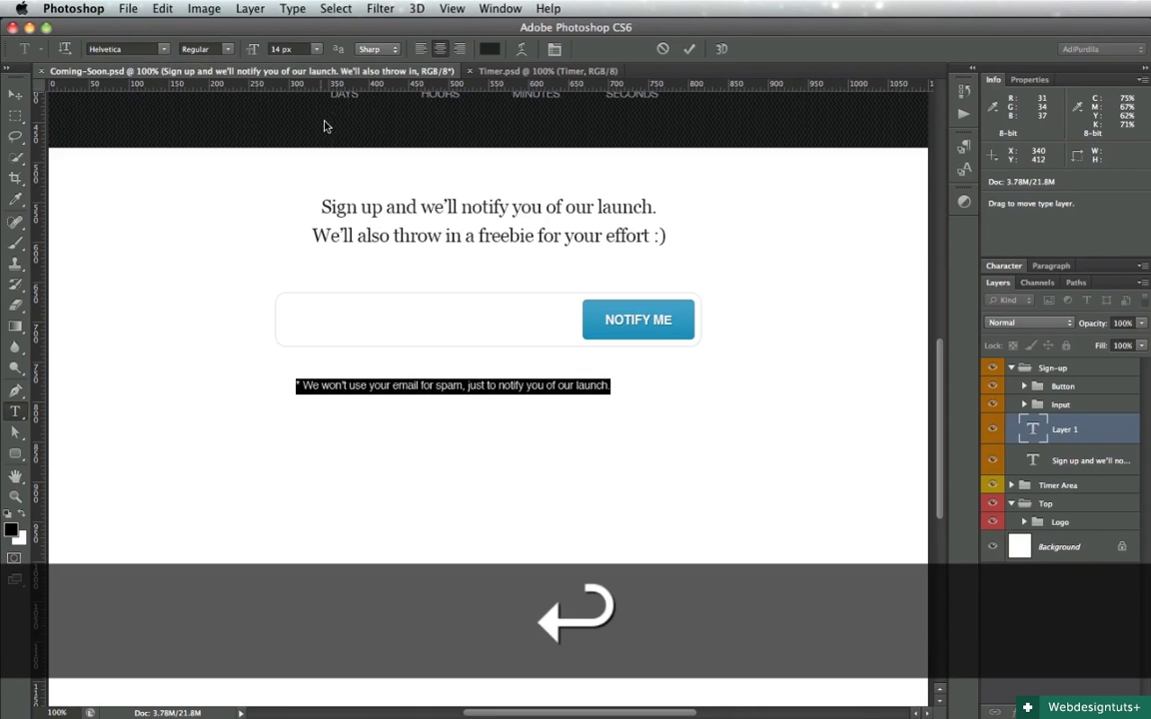
key("super+Return")
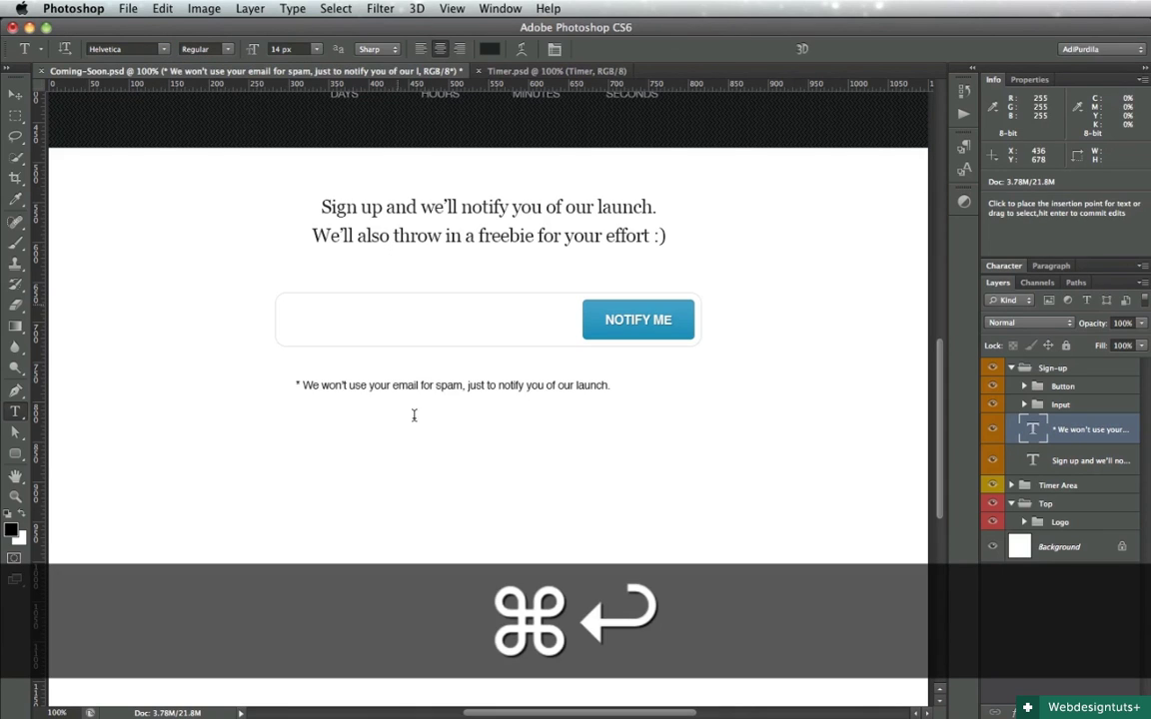
left_click(300, 384)
key("super+a")
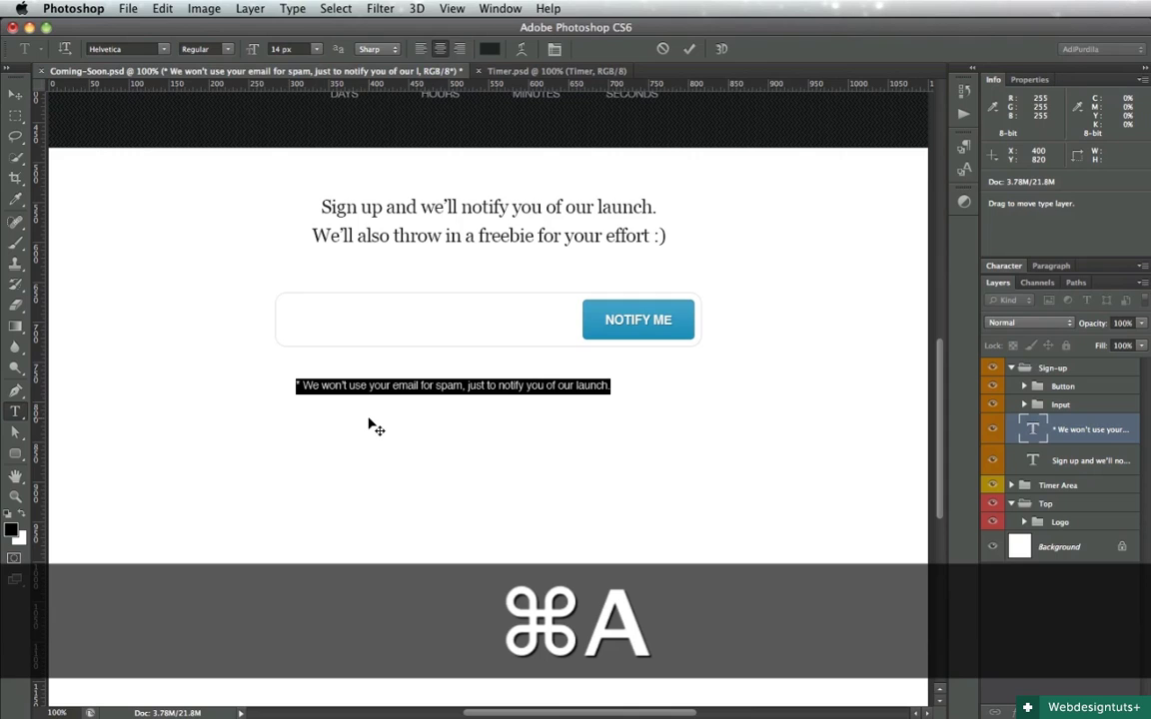
left_click(488, 49)
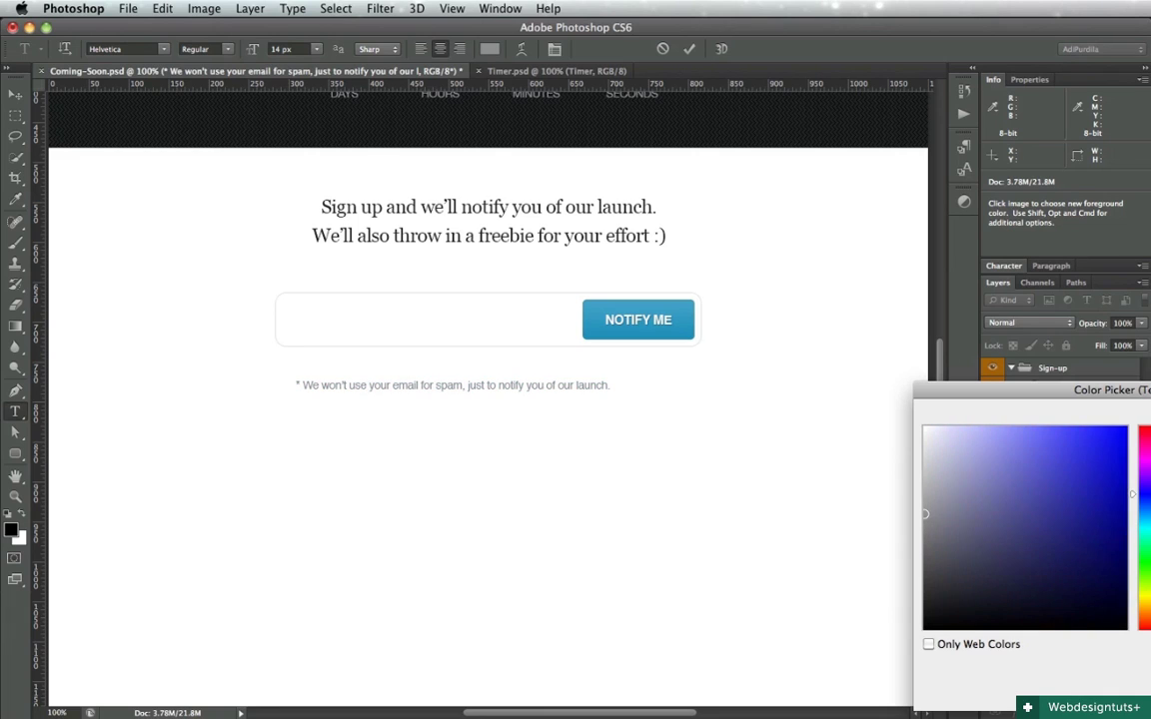
key("Return")
Make the leading asterisk bold, 16 px, in the NOTIFY ME button's blue
key("Left")
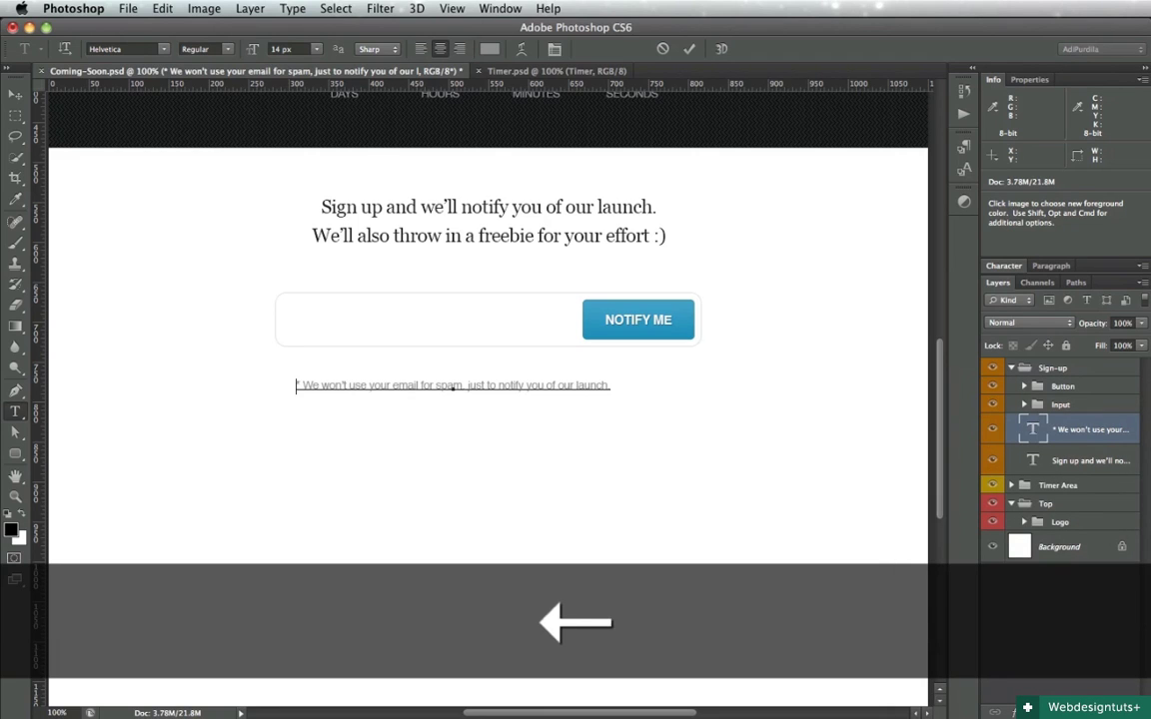
key("shift+Right")
left_click(492, 51)
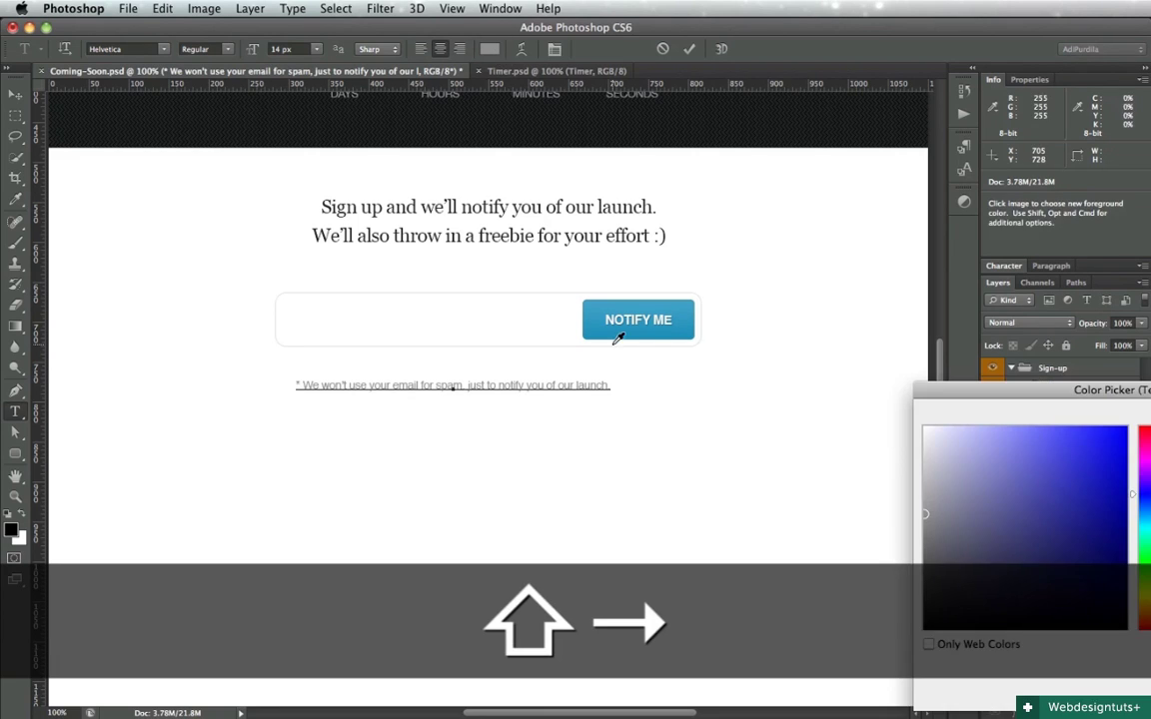
left_click(691, 304)
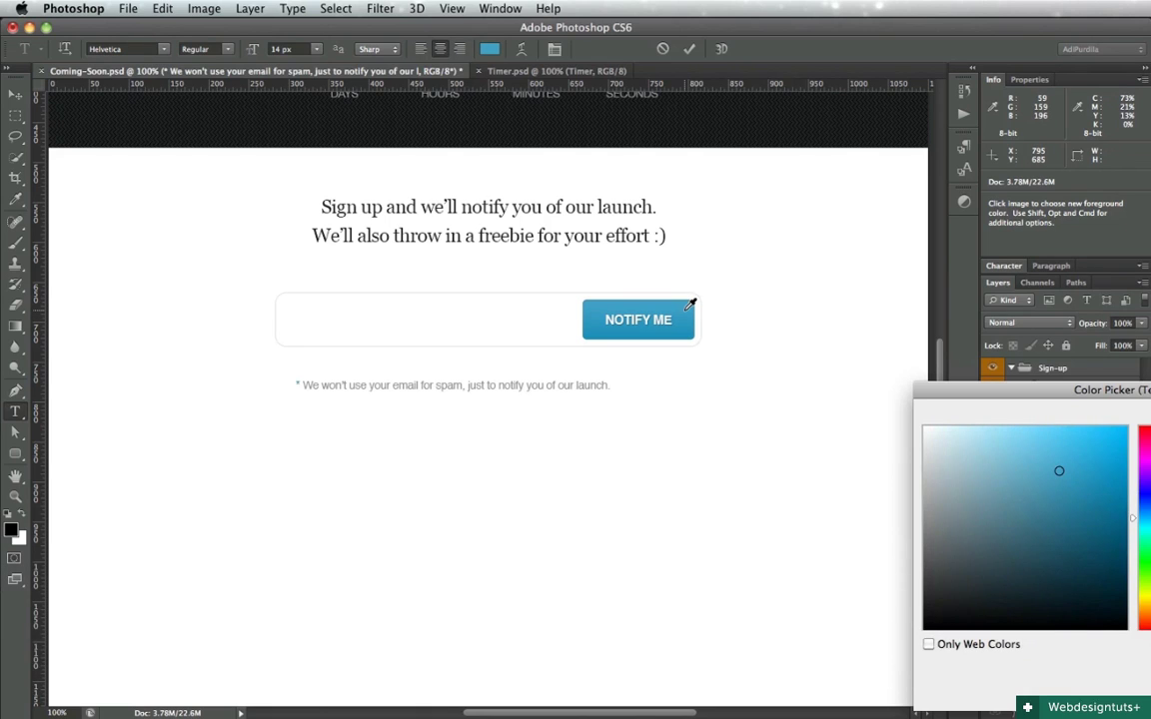
key("Return")
key("super+shift+b")
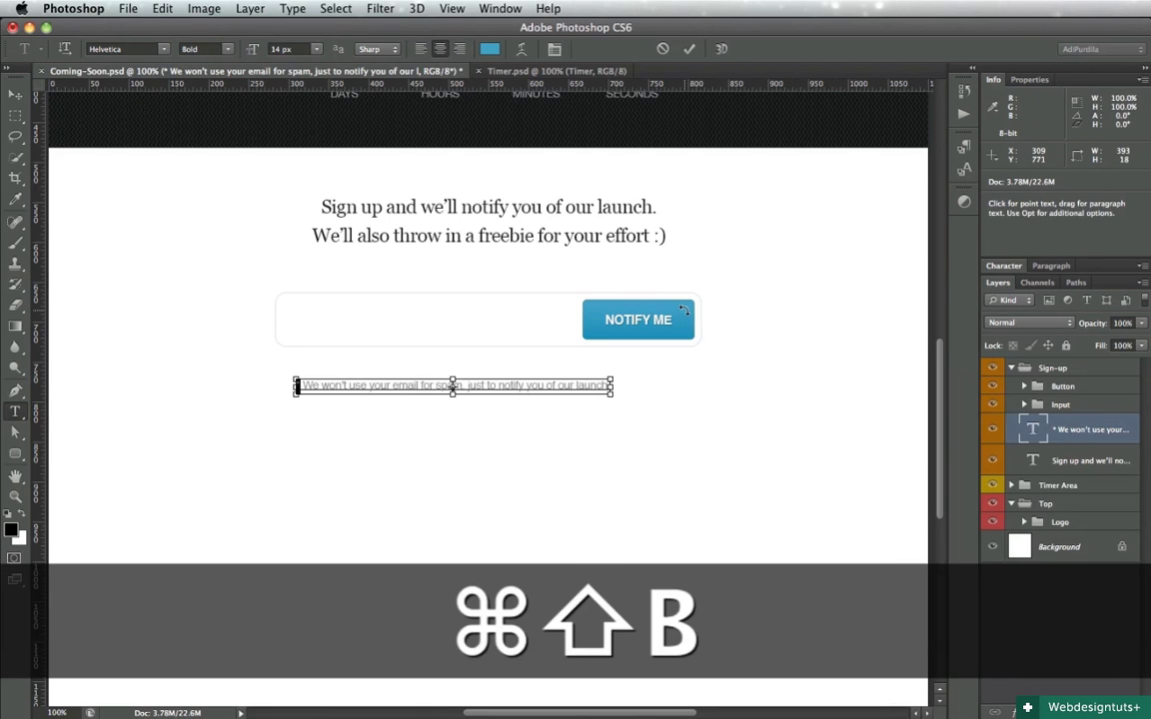
key("super+Return")
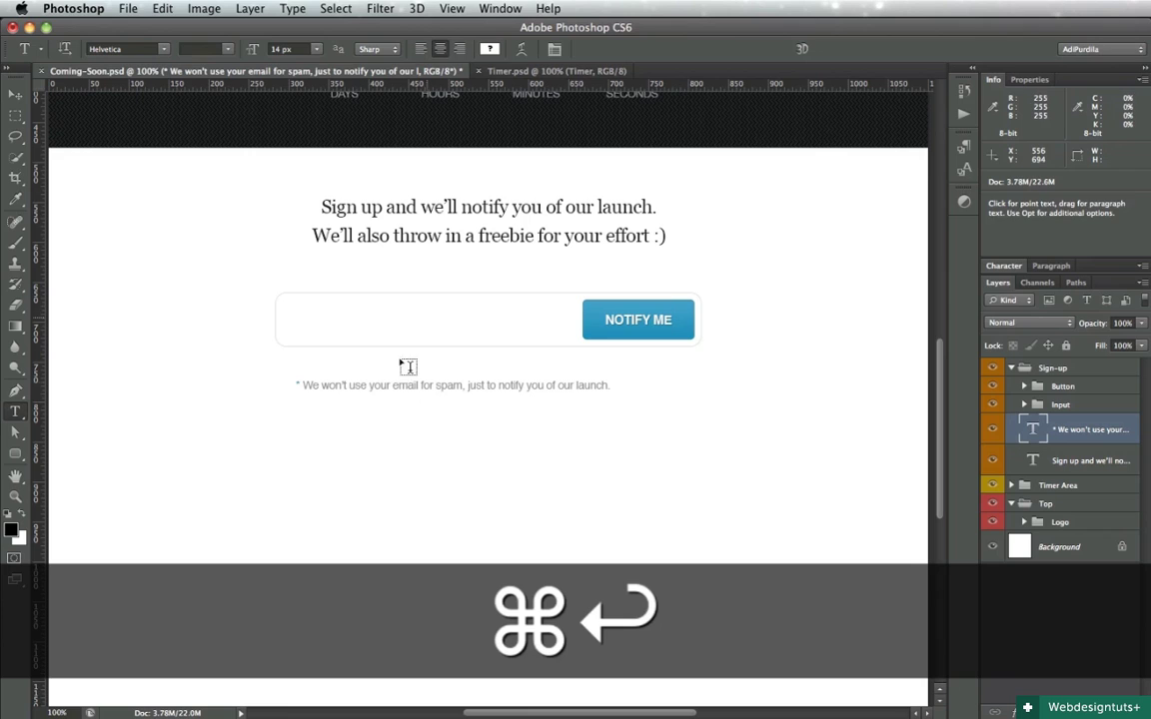
left_click(300, 391)
key("shift+Left")
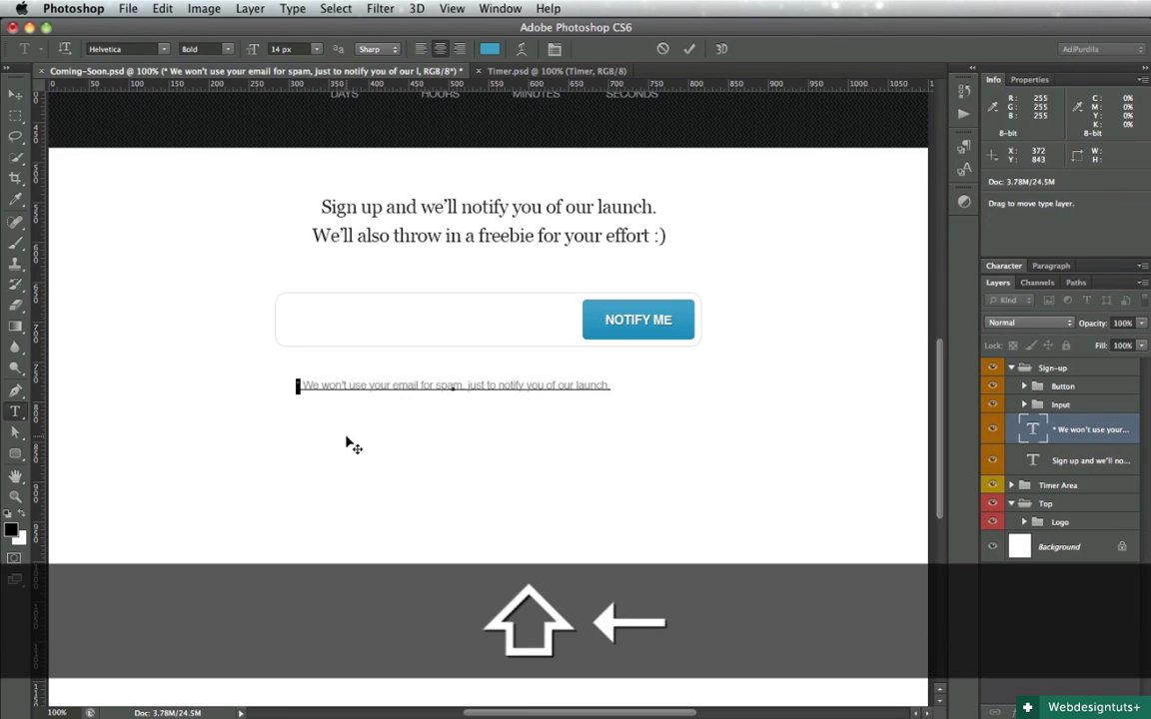
key("super+shift+period")
key("super+Return")
Centre the disclaimer horizontally, nudge it up toward the form, and save
key("v")
key("super+a")
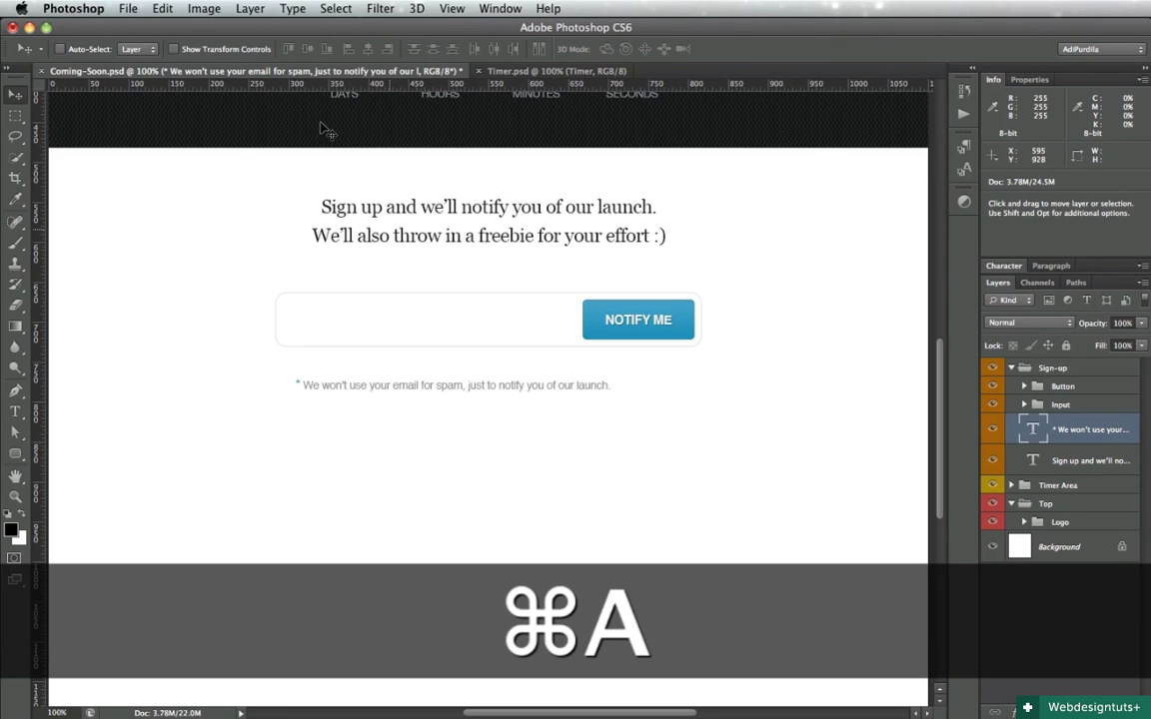
left_click(368, 49)
key("super+d")
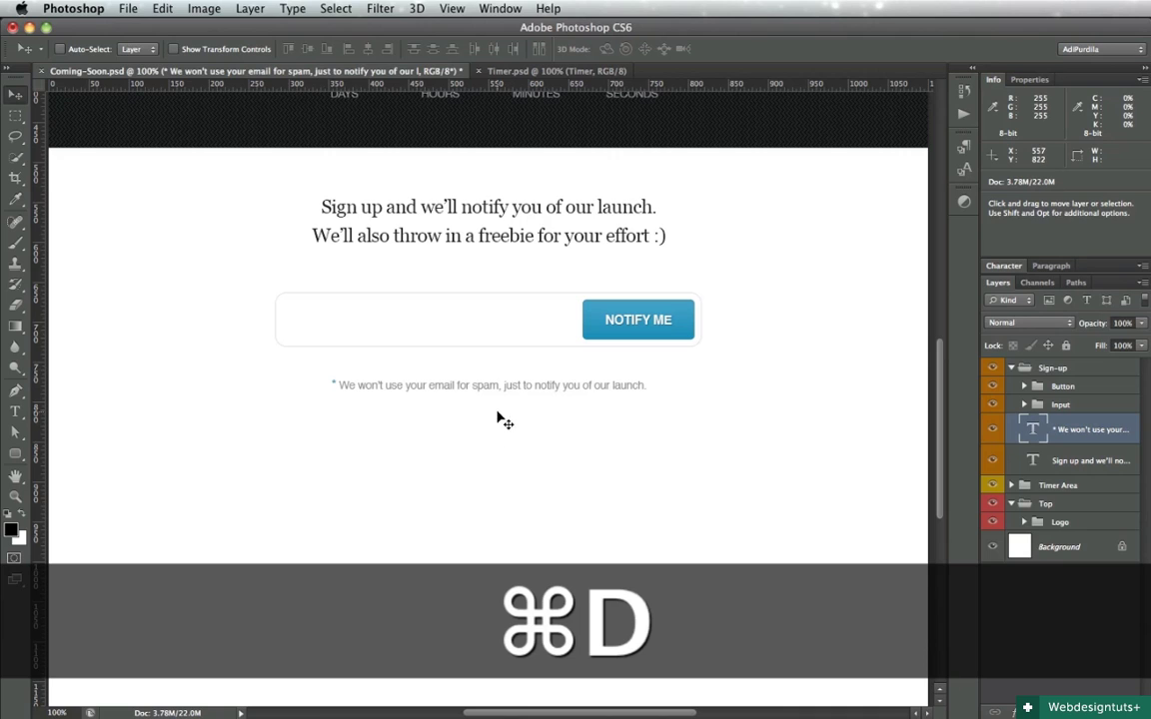
mouse_move(499, 414)
left_mouse_down()
mouse_move(498, 391)
mouse_move(514, 397)
mouse_move(513, 416)
left_mouse_up()
key("super+s")
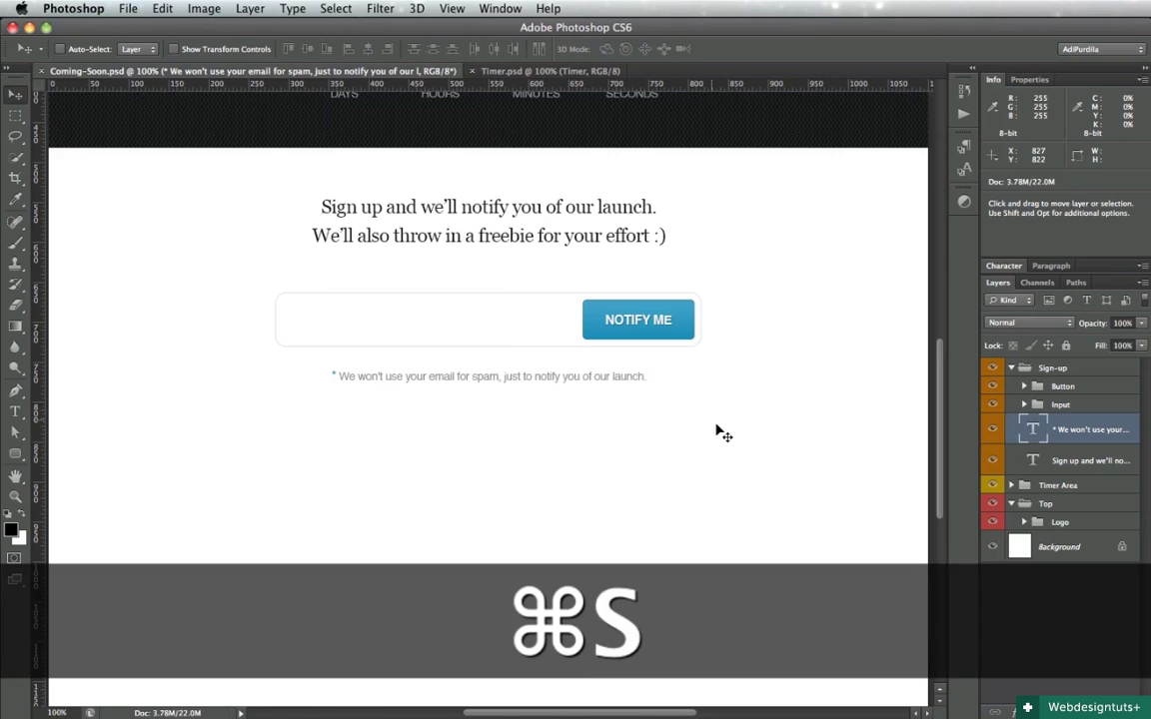
scroll(711, 429, "right", 2)
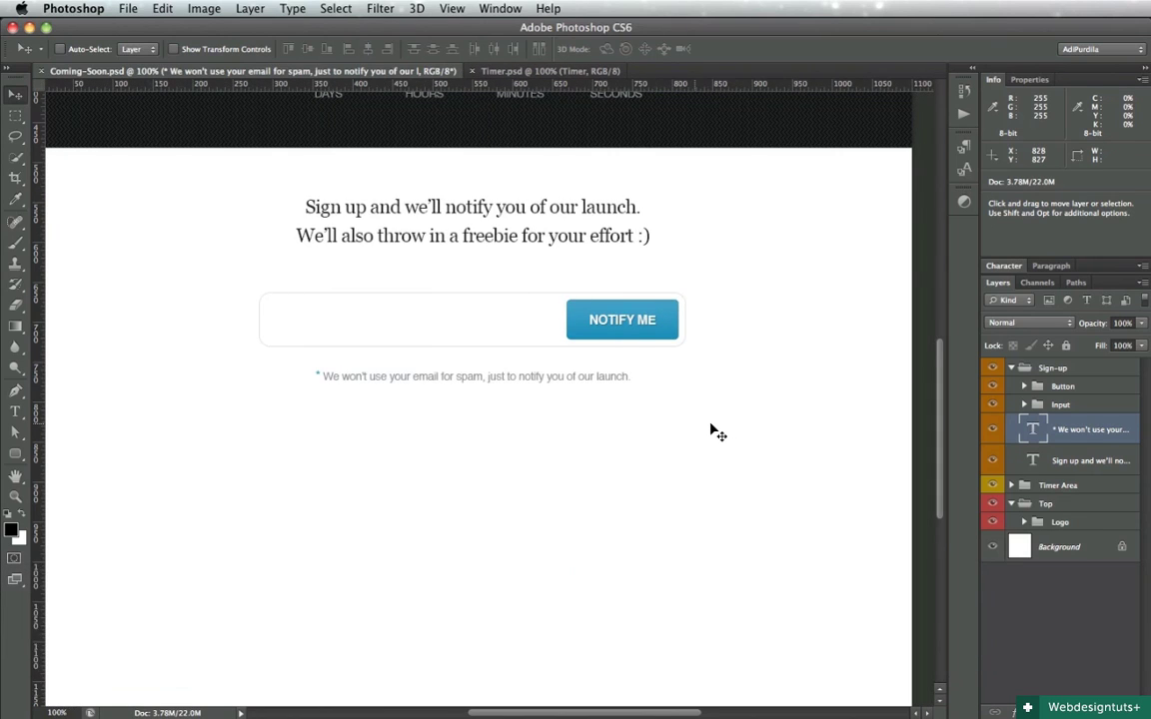
Collapse Sign-up and create a new group named 'Footer' with a violet label
left_click(1011, 369)
key("super+s")
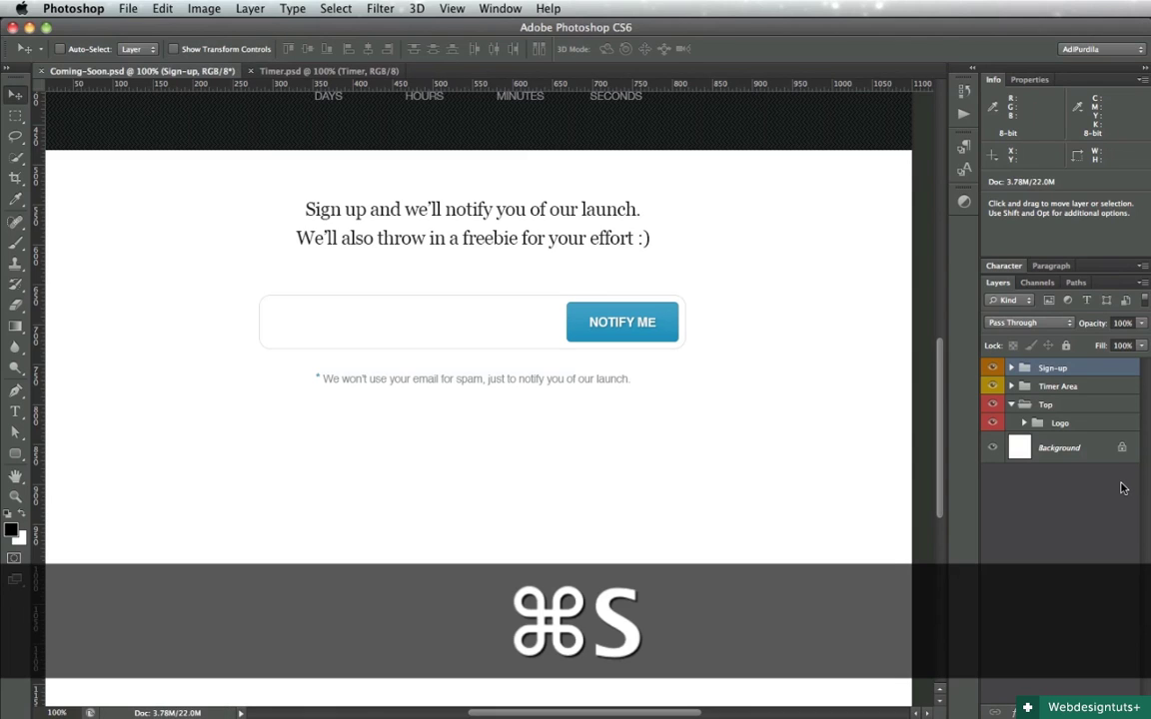
left_click(1086, 709)
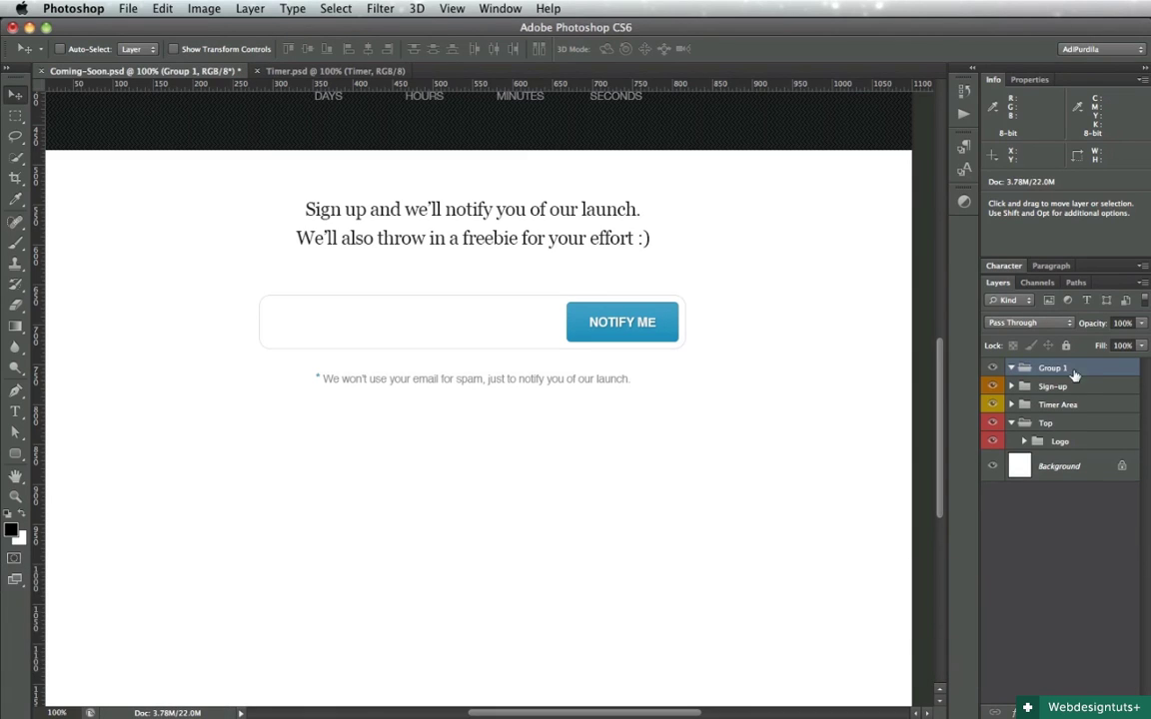
double_click(1049, 369)
type("Footer")
key("Return")
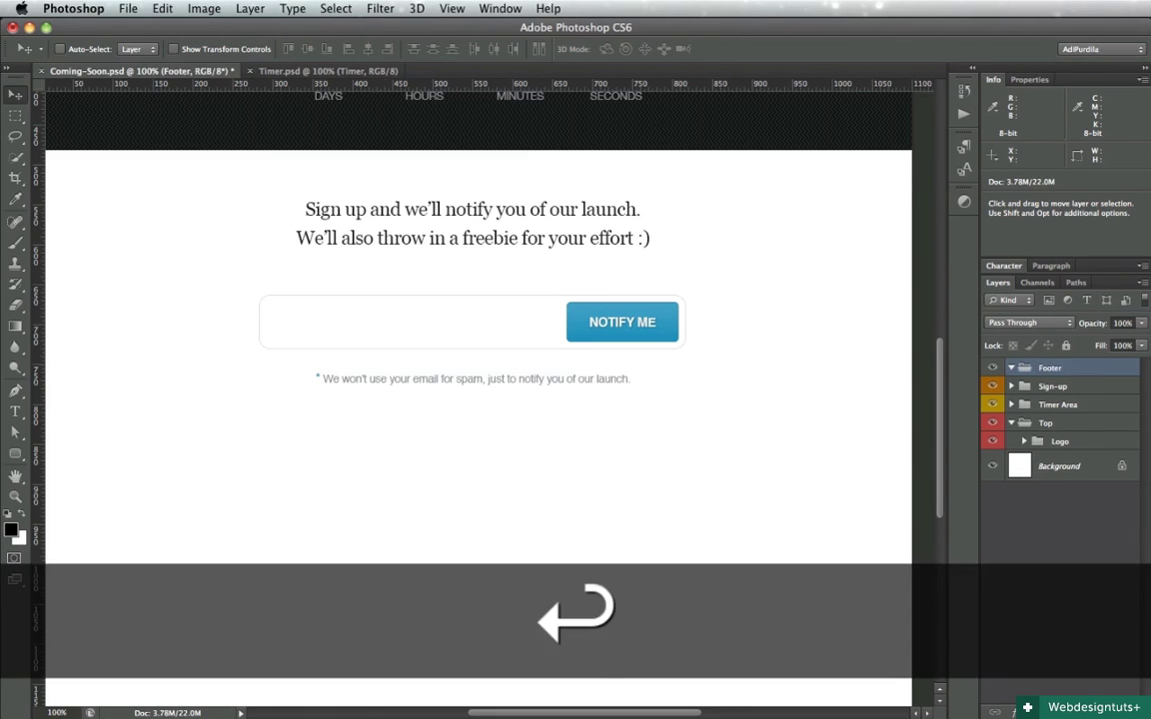
key("super+s")
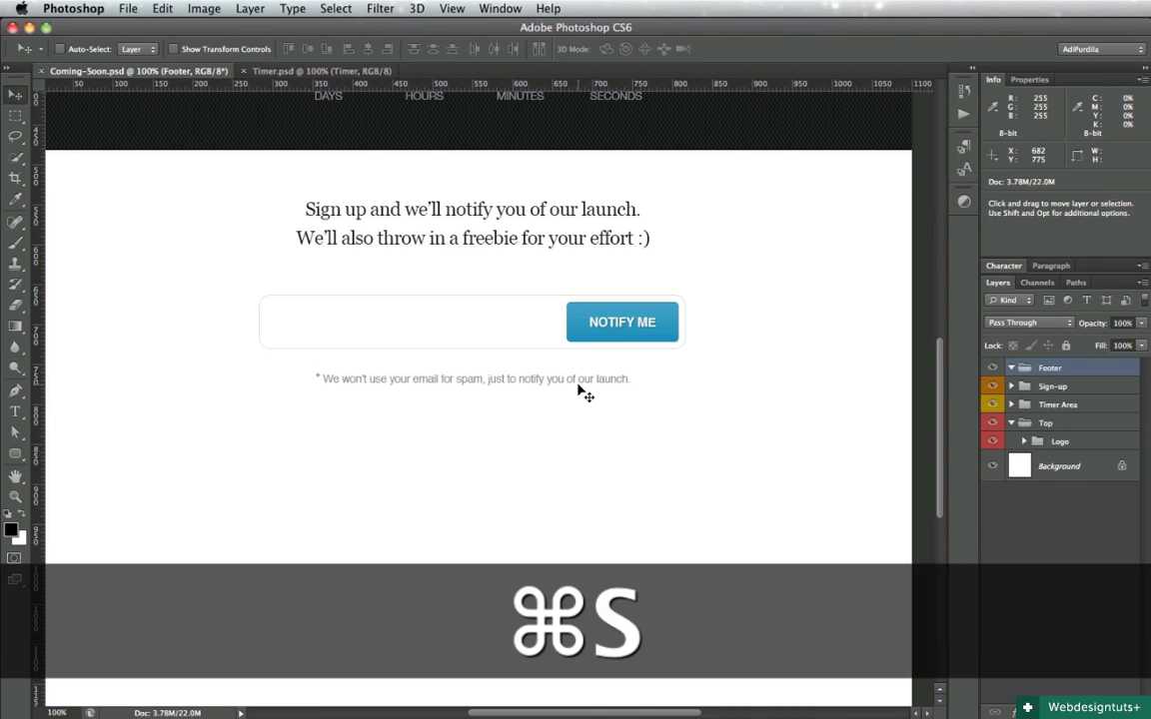
right_click(1077, 367)
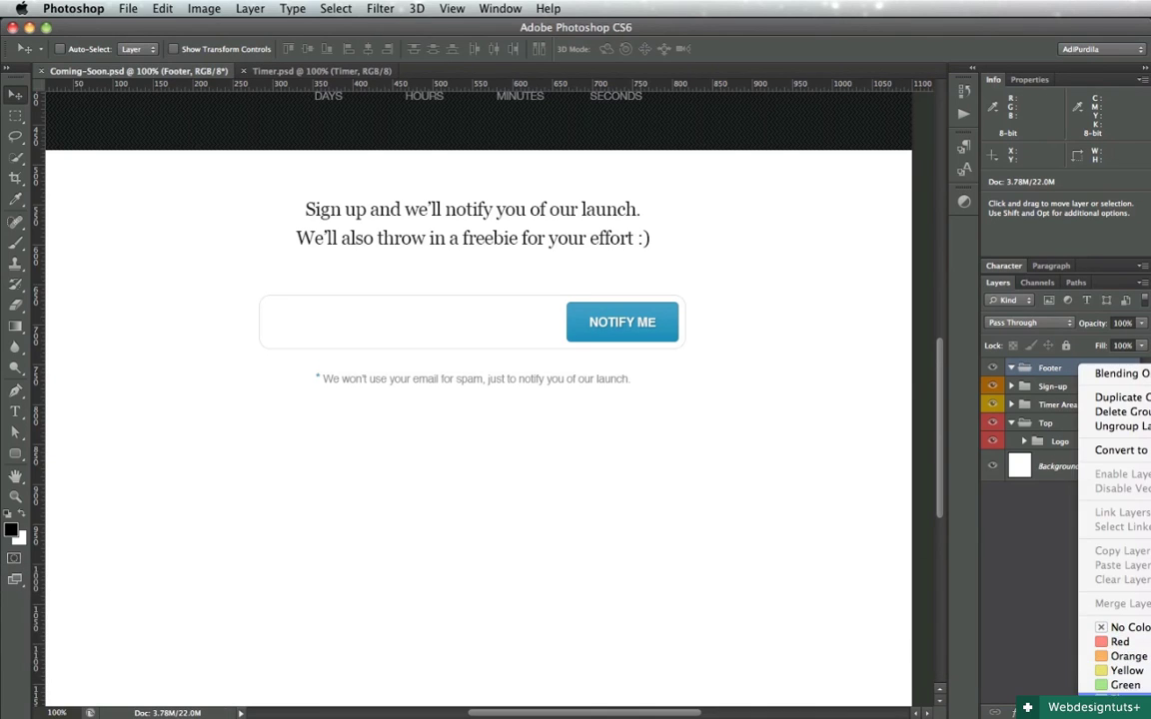
left_click(1124, 698)
key("super+s")
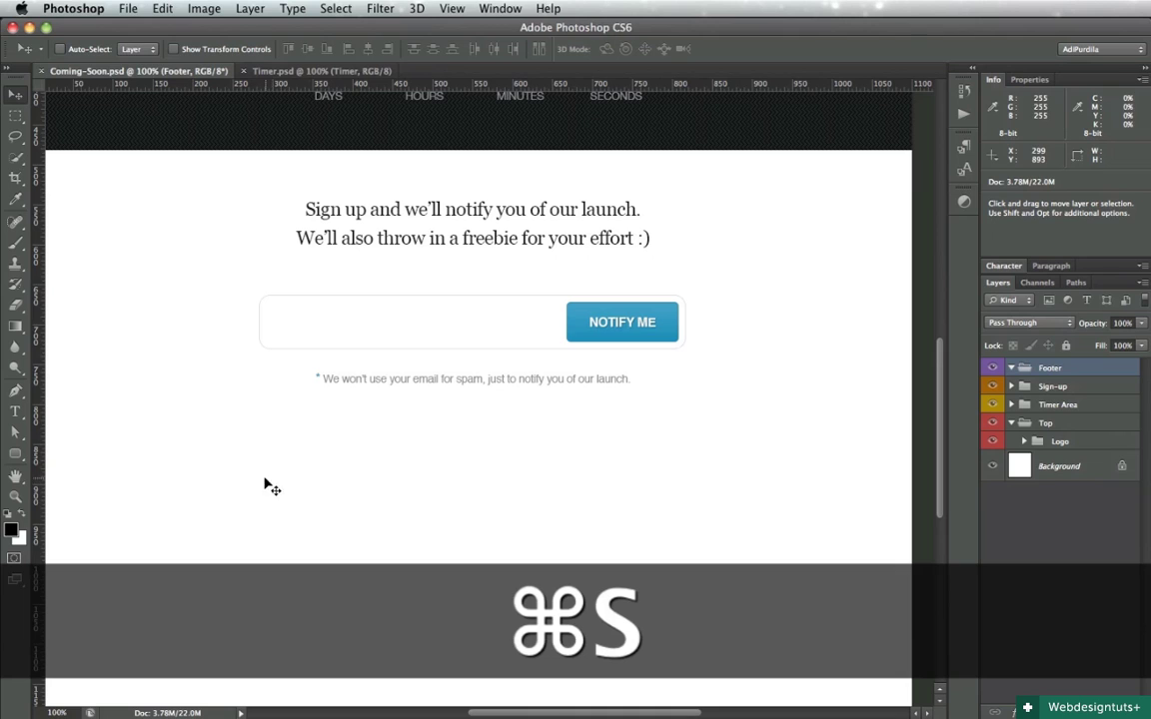
Draw a blue rectangle across the lower page and stretch its bottom edge down
left_click(15, 453)
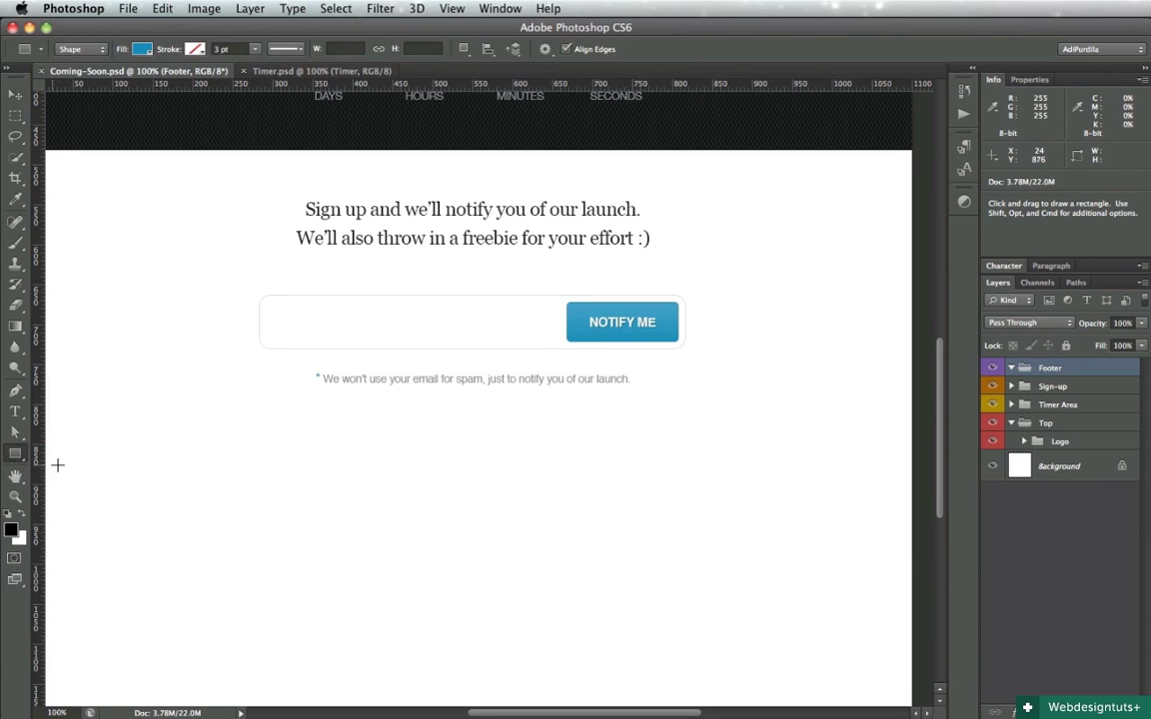
scroll(57, 464, "left", 3)
left_click_drag(63, 469, 899, 593)
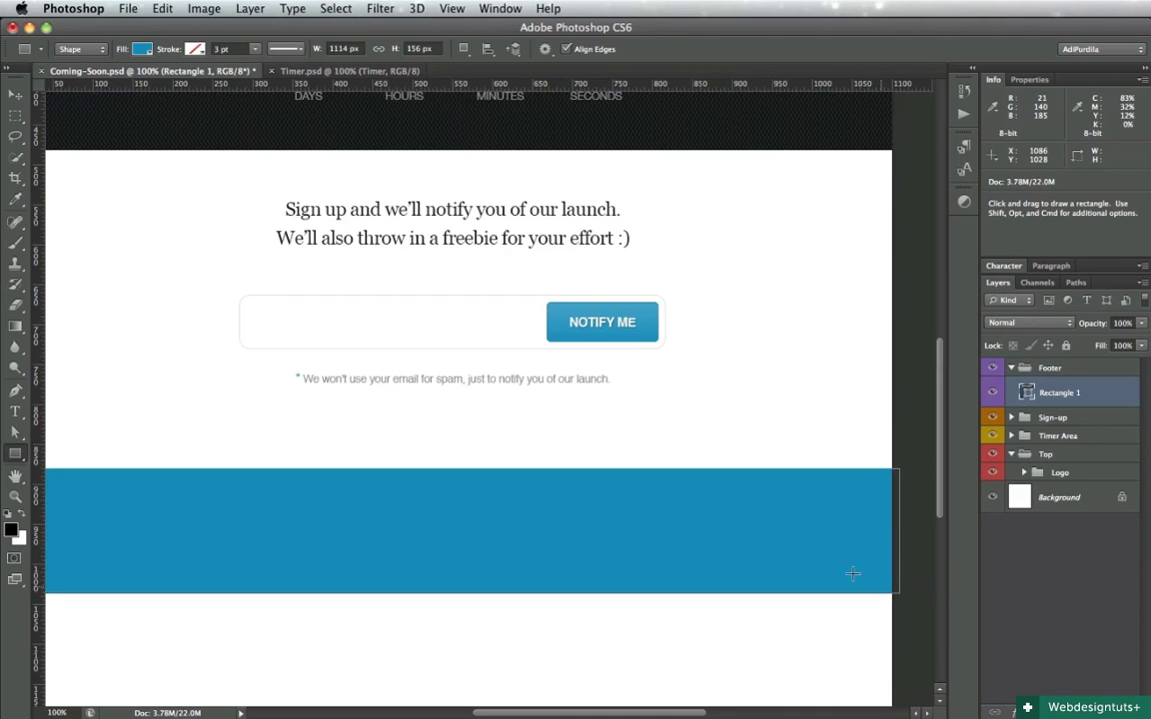
scroll(852, 574, "down", 3)
key("v")
key("super+t")
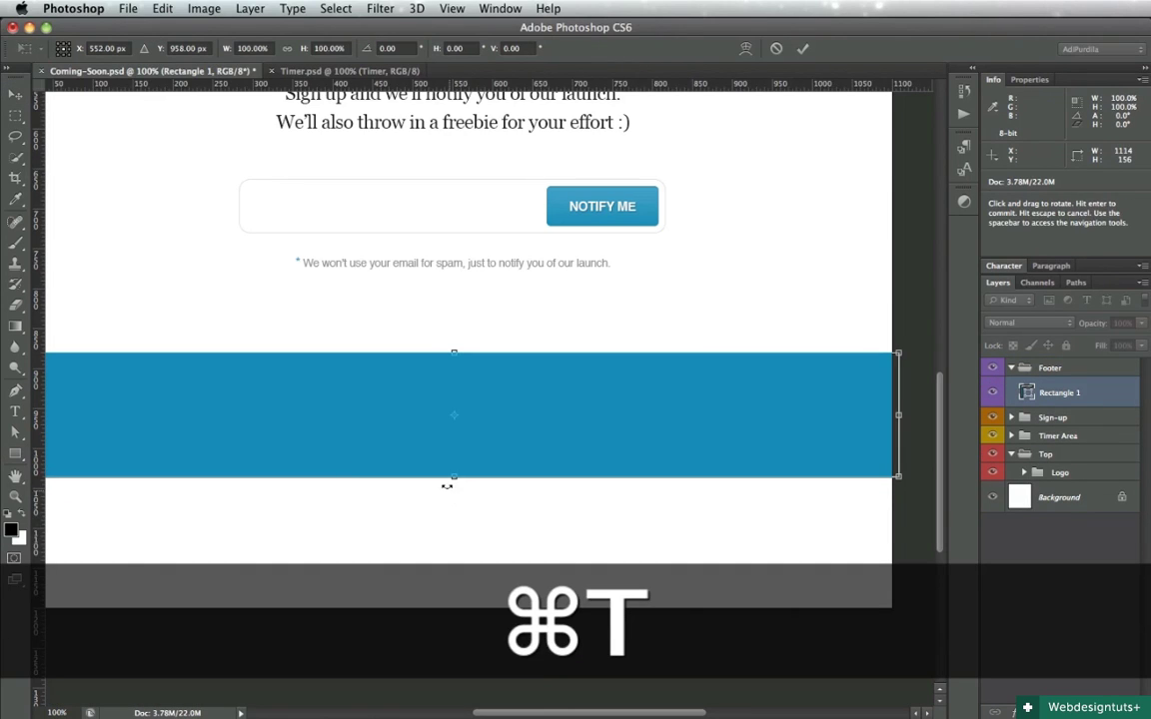
left_click_drag(447, 486, 450, 619)
key("Return")
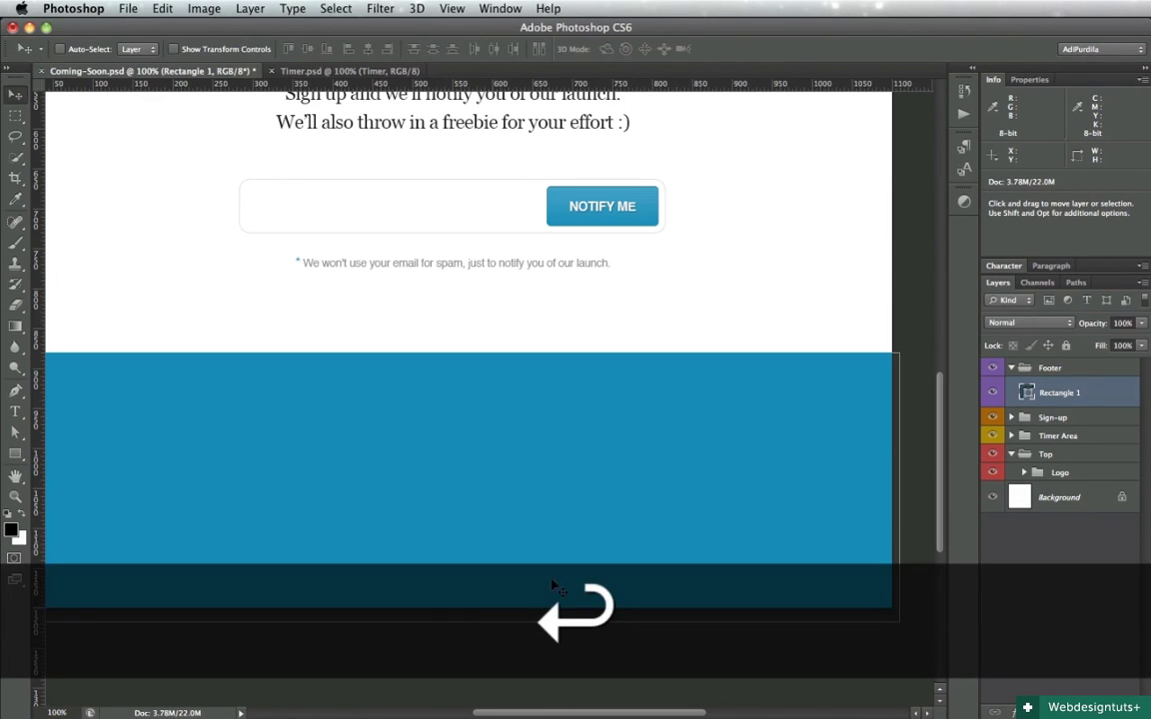
scroll(764, 514, "left", 2)
scroll(764, 514, "up", 2)
key("super+s")
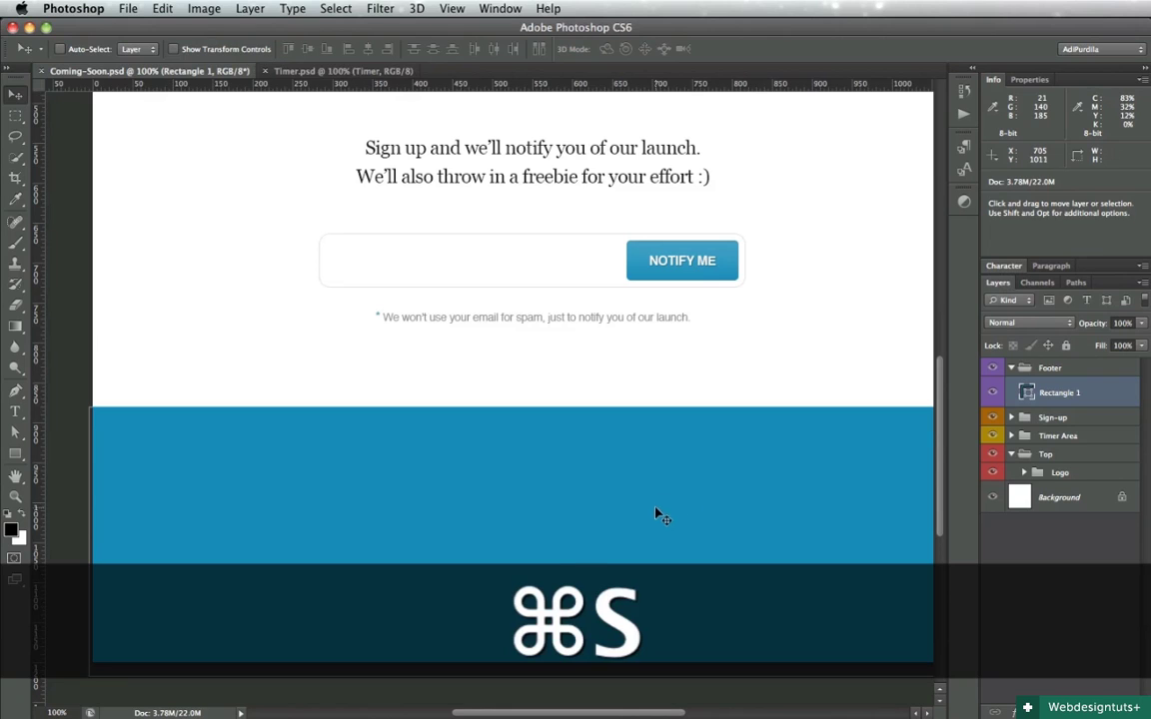
Move the blue rectangle up below the disclaimer, extend it to the page bottom, and save
mouse_move(655, 509)
left_mouse_down()
mouse_move(649, 424)
mouse_move(649, 489)
left_mouse_up()
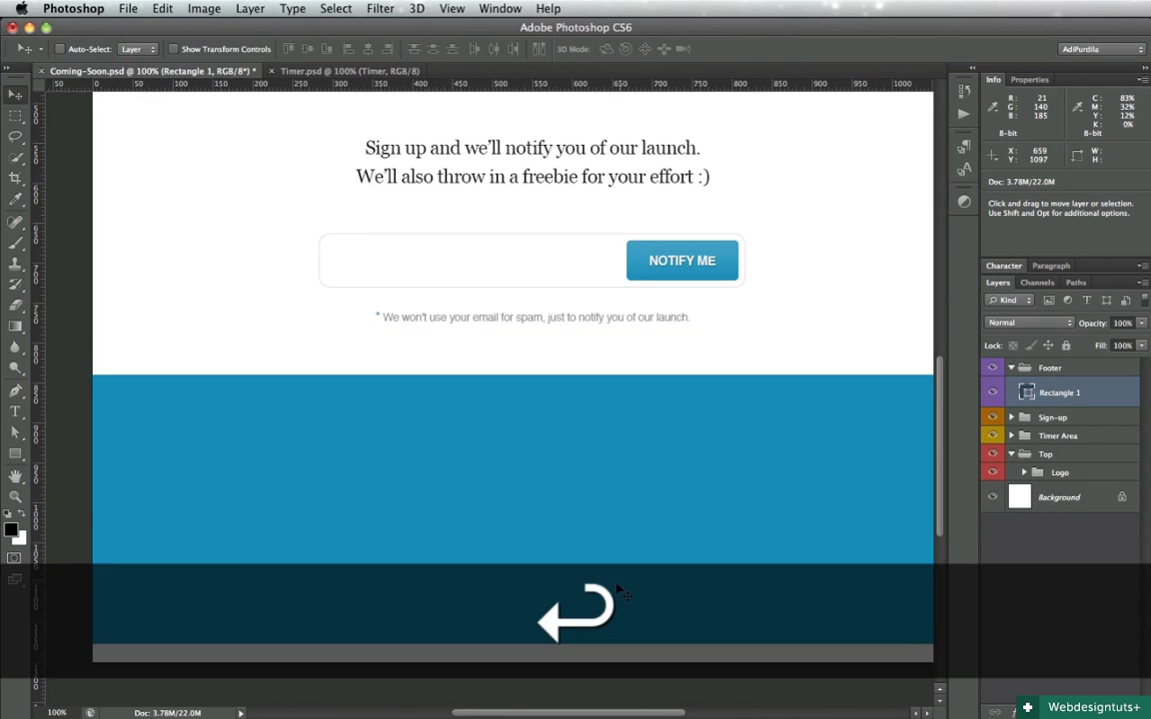
key("super+t")
left_click_drag(533, 661, 533, 663)
key("Return")
key("super+s")
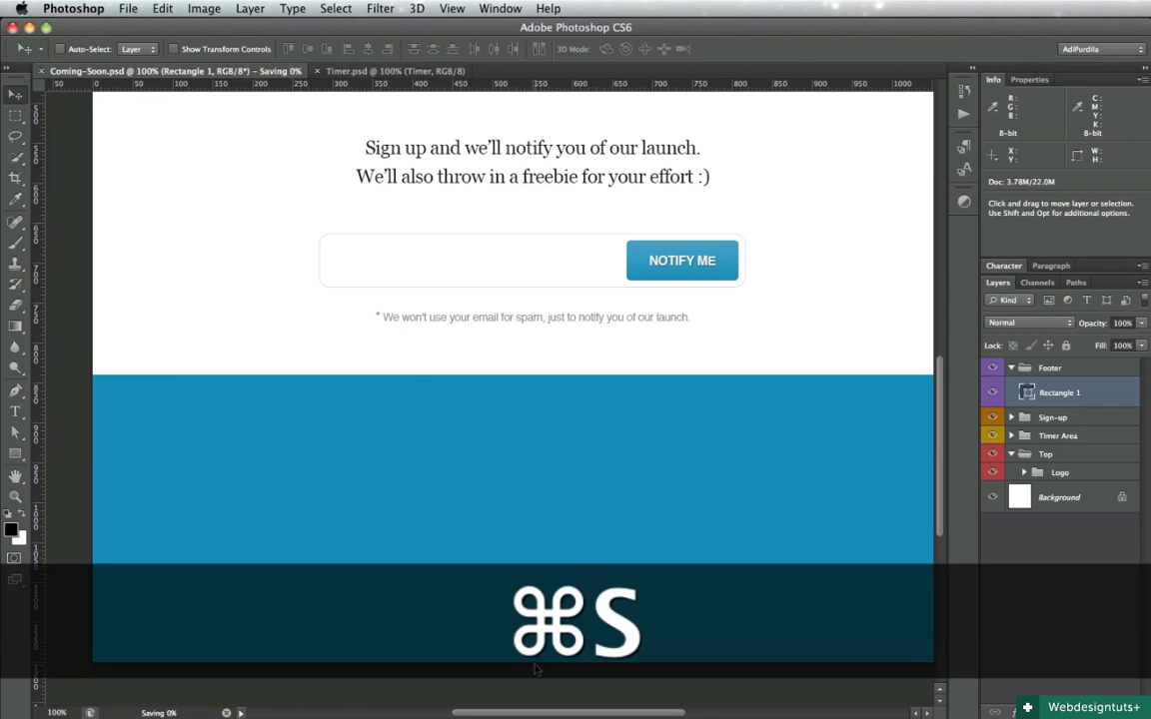
left_click(204, 8)
left_click(233, 163)
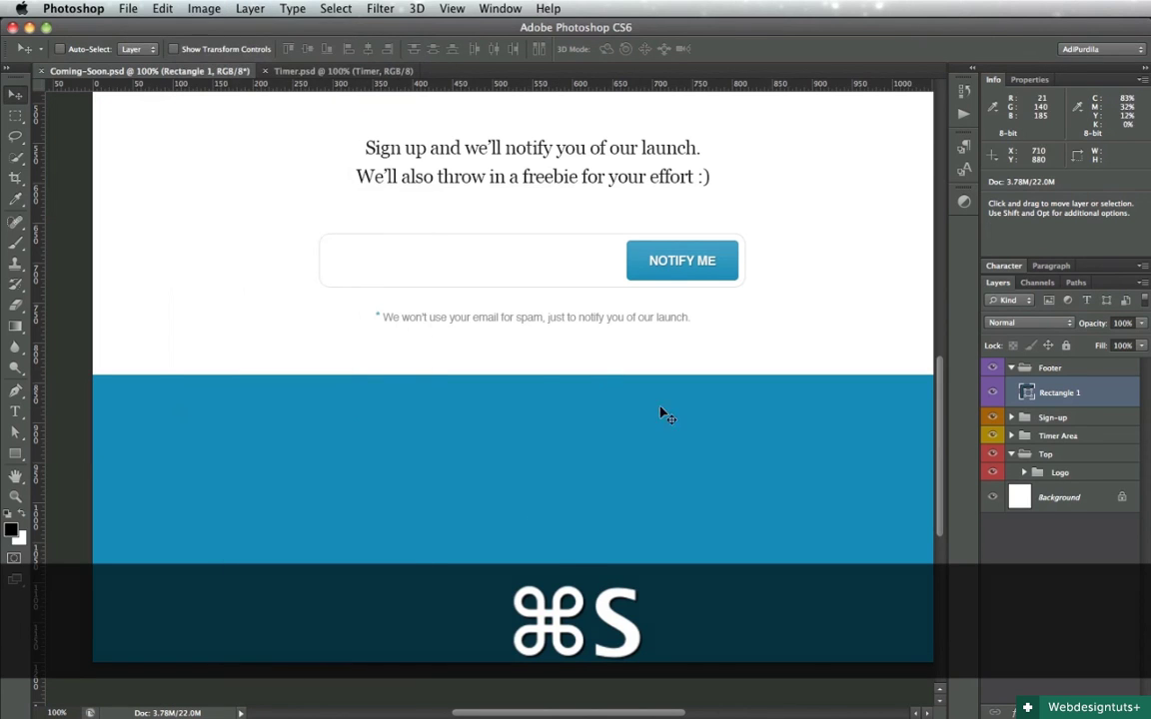
Set the canvas height to 1100 px and save the document
key("Tab")
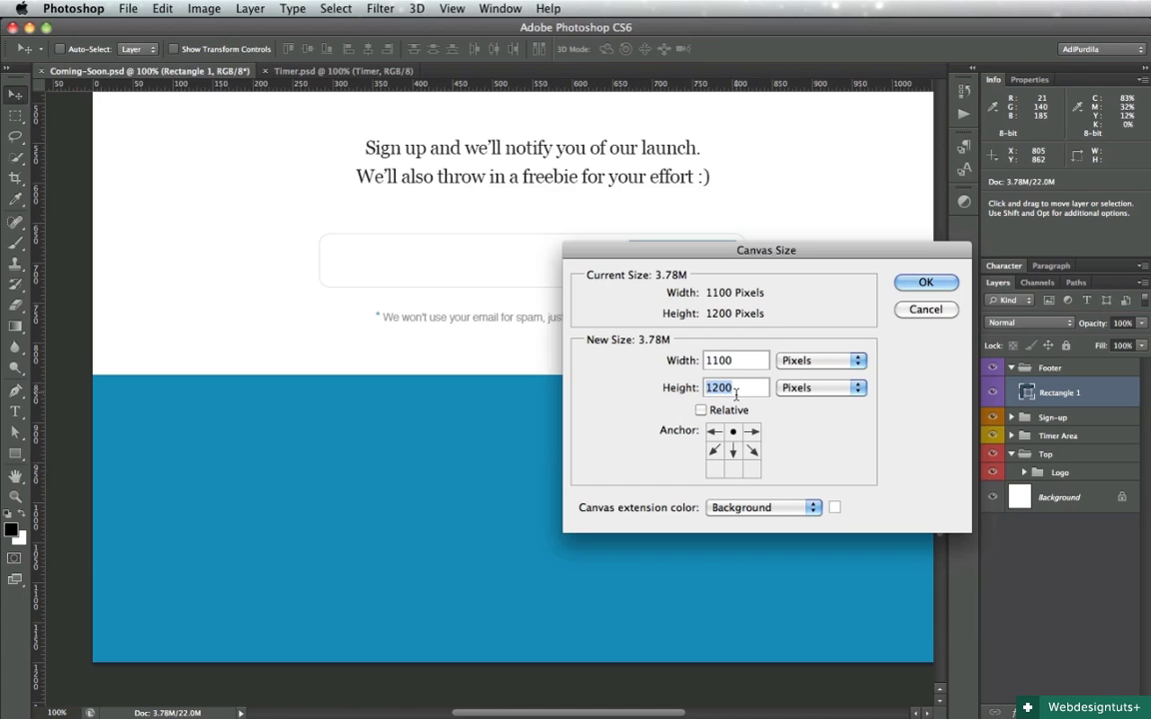
type("1100")
key("Return")
key("Return")
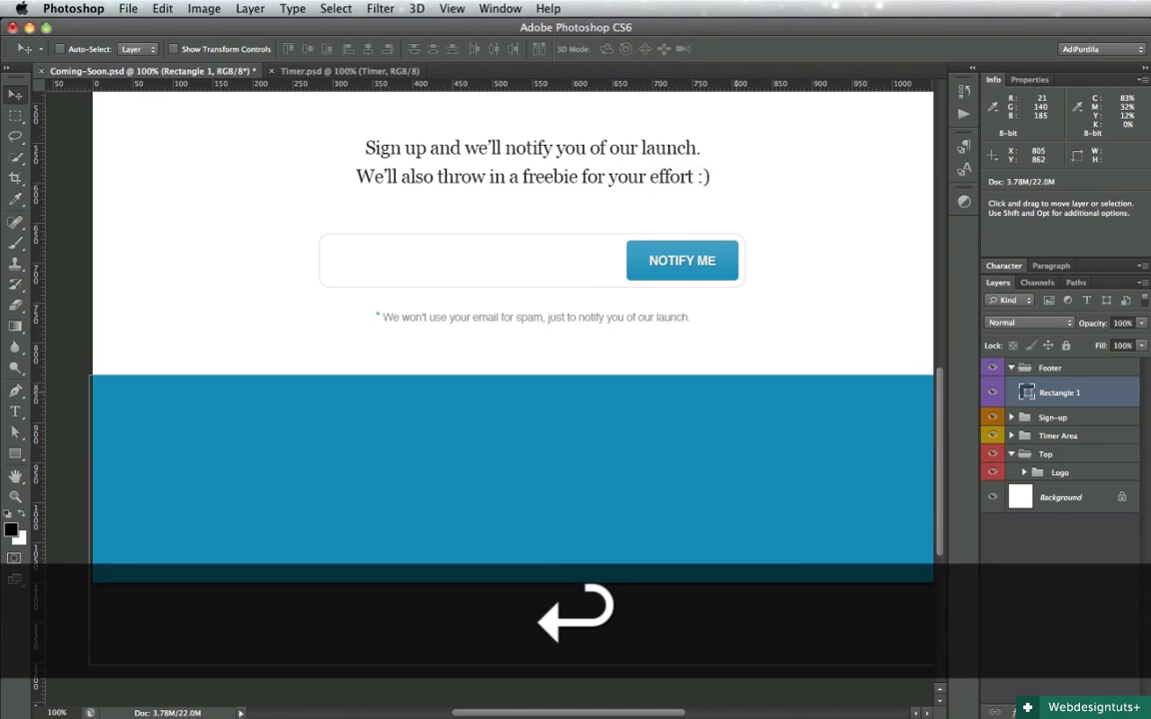
scroll(675, 438, "up", 3)
key("super+s")
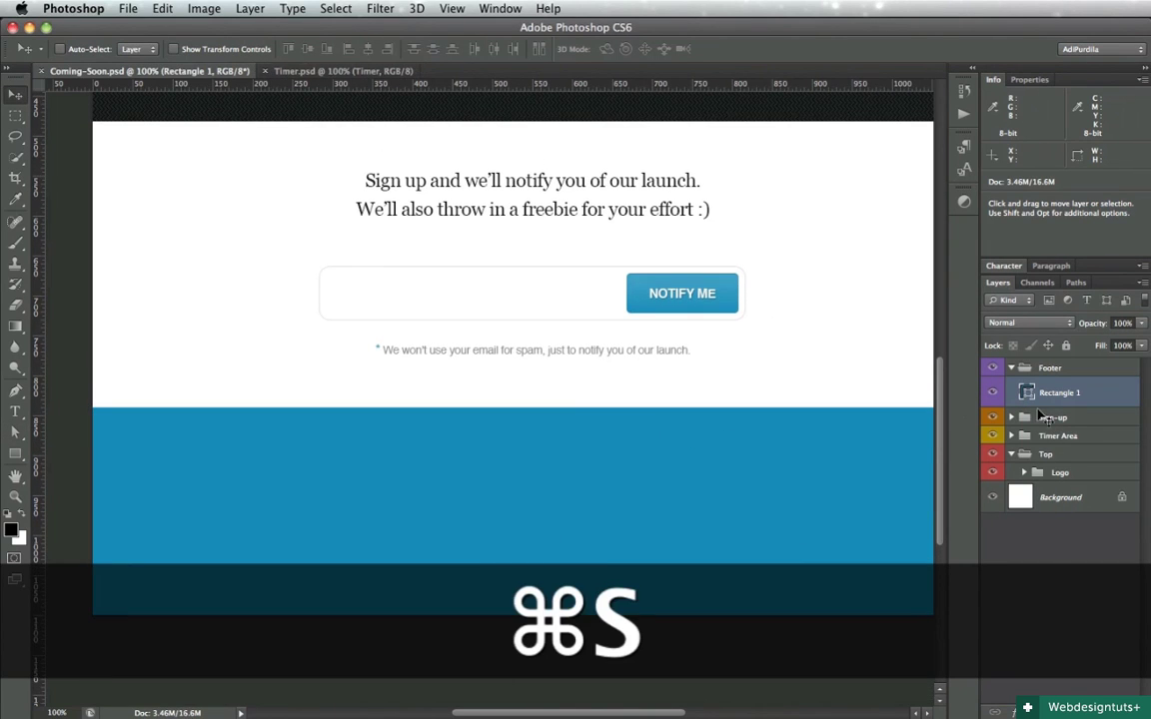
Change the footer Rectangle 1 fill from blue to a very light off-white and save
double_click(1026, 394)
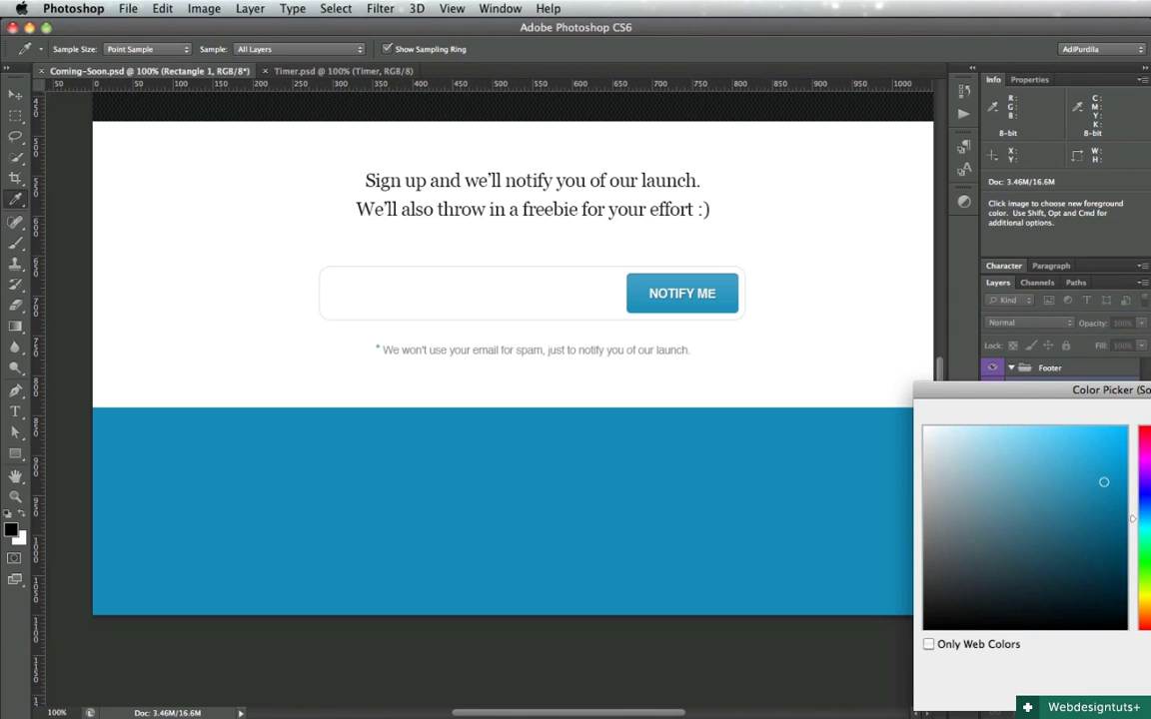
type("ffccff")
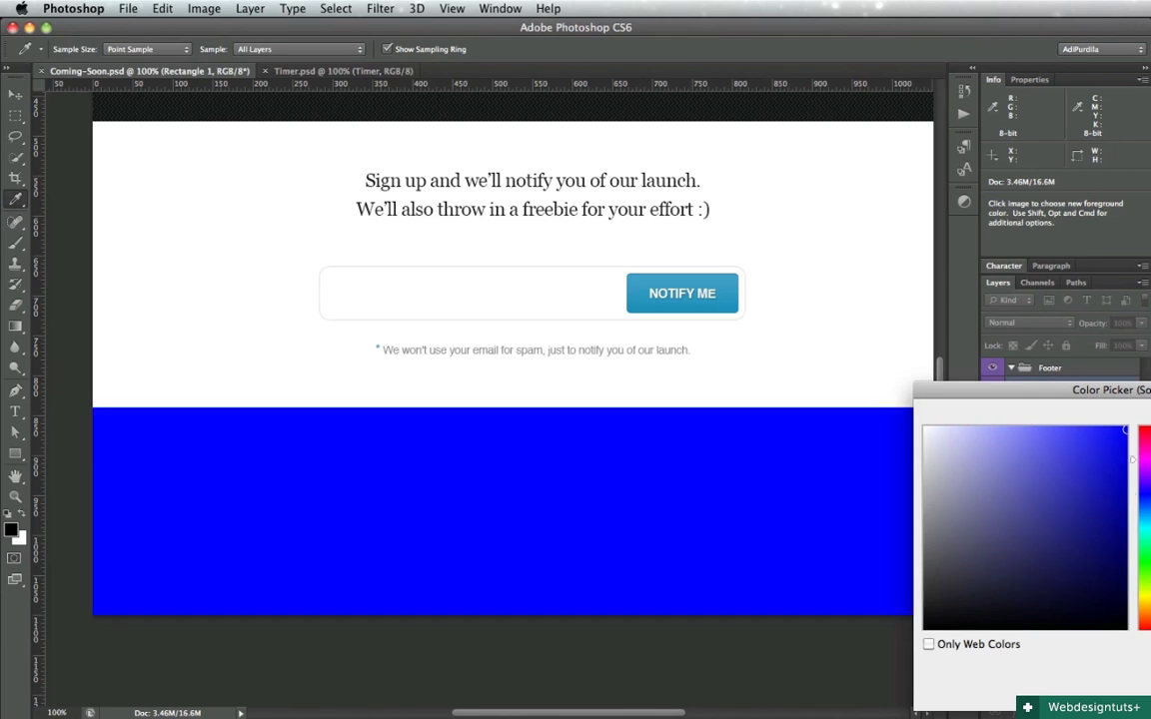
type("11cebe")
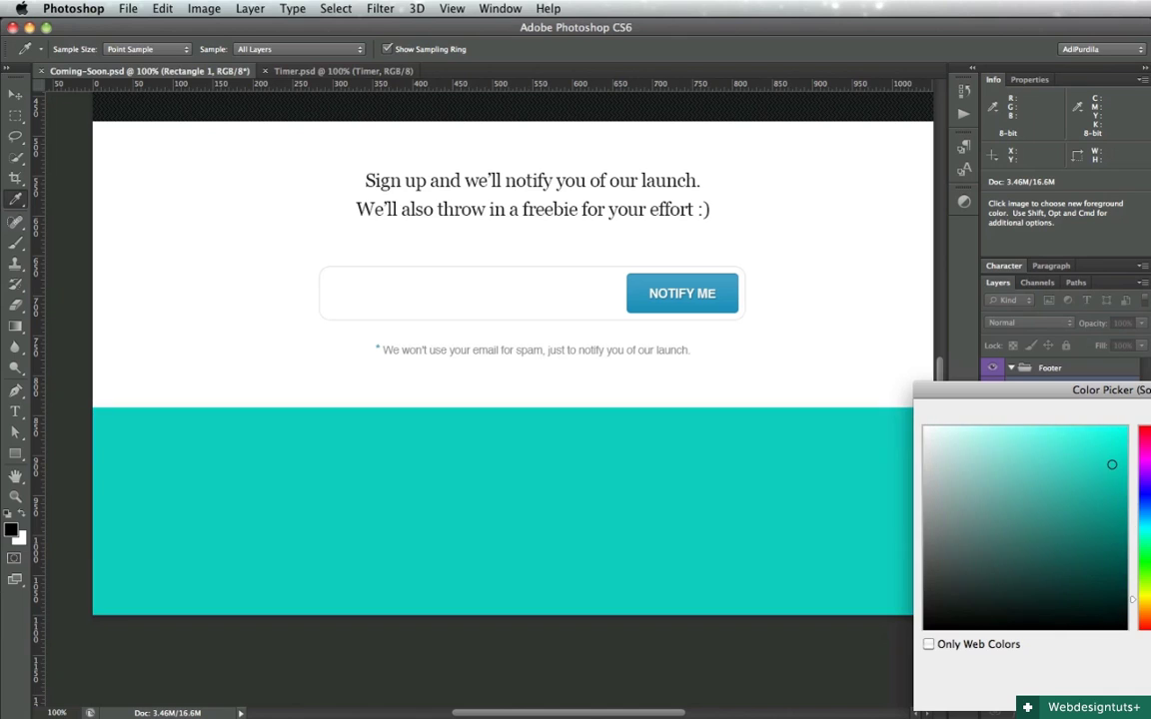
type("fcfcf4")
key("Return")
key("super+s")
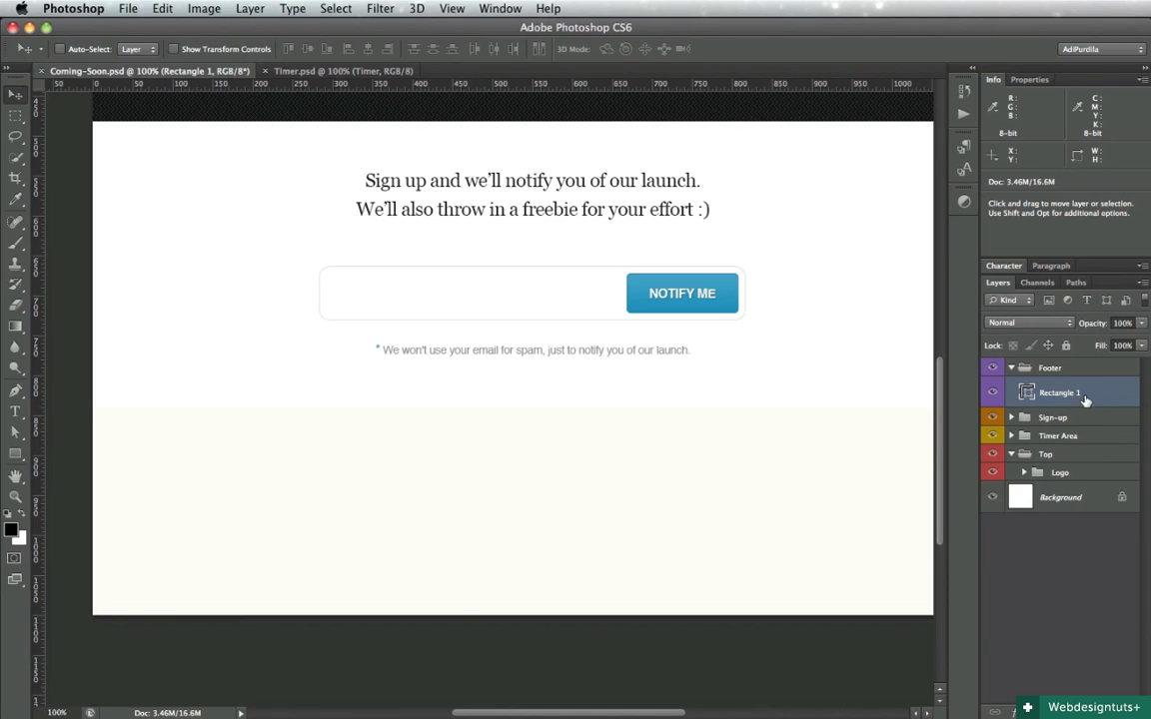
double_click(1030, 394)
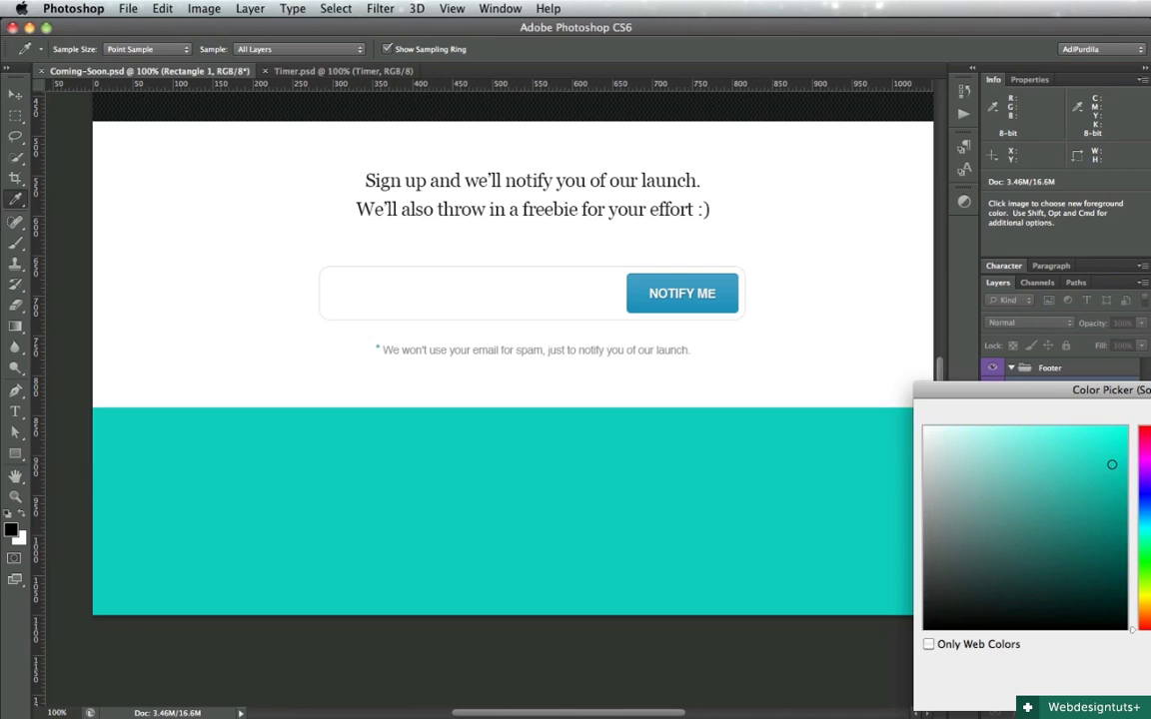
key("Return")
key("super+s")
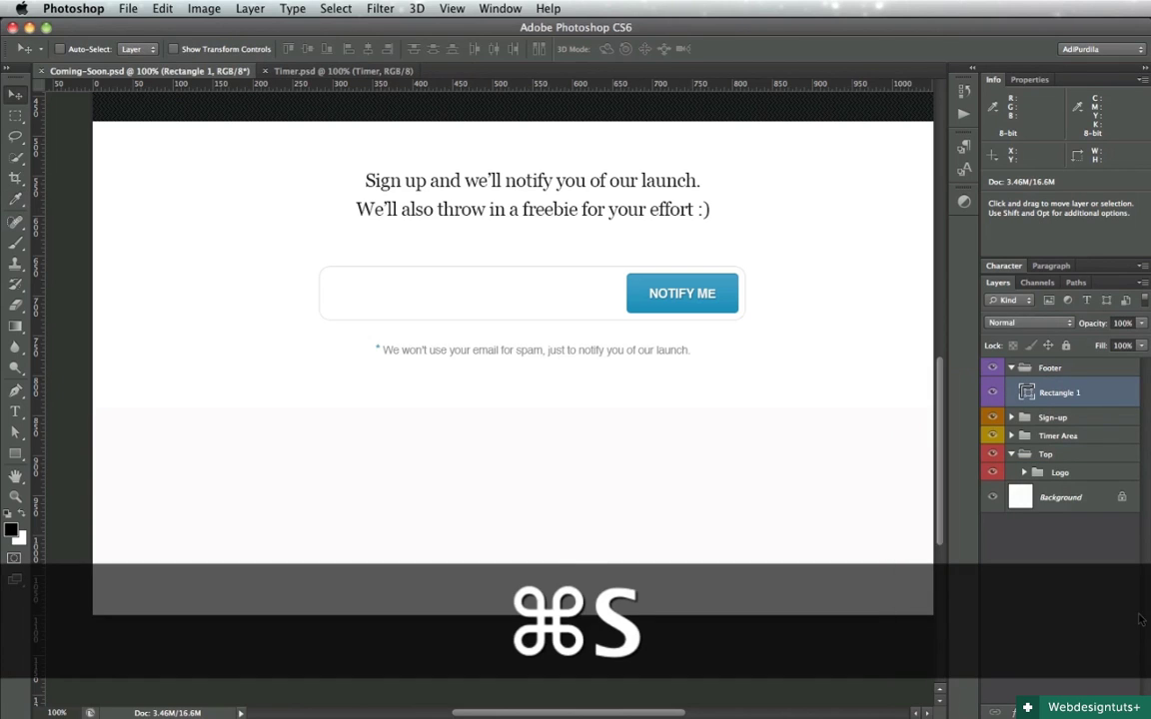
Rename the footer layer to 'base' and give it a 1 px light grey Stroke
double_click(1059, 392)
type("base")
key("Return")
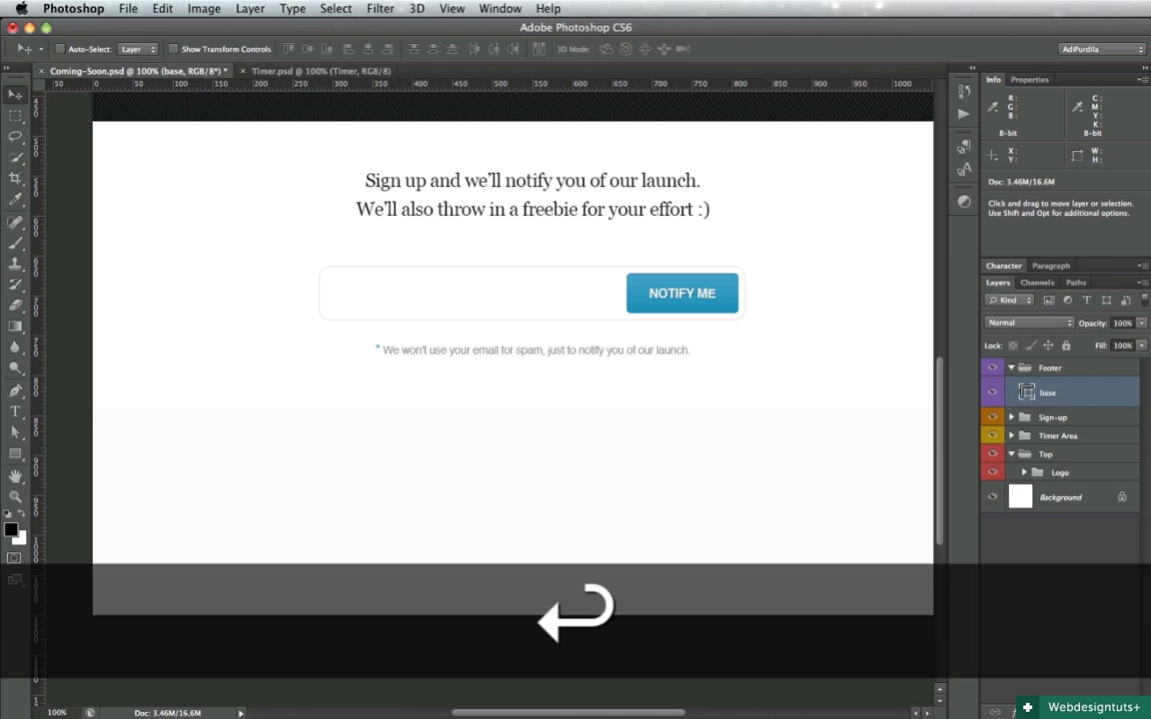
double_click(1083, 400)
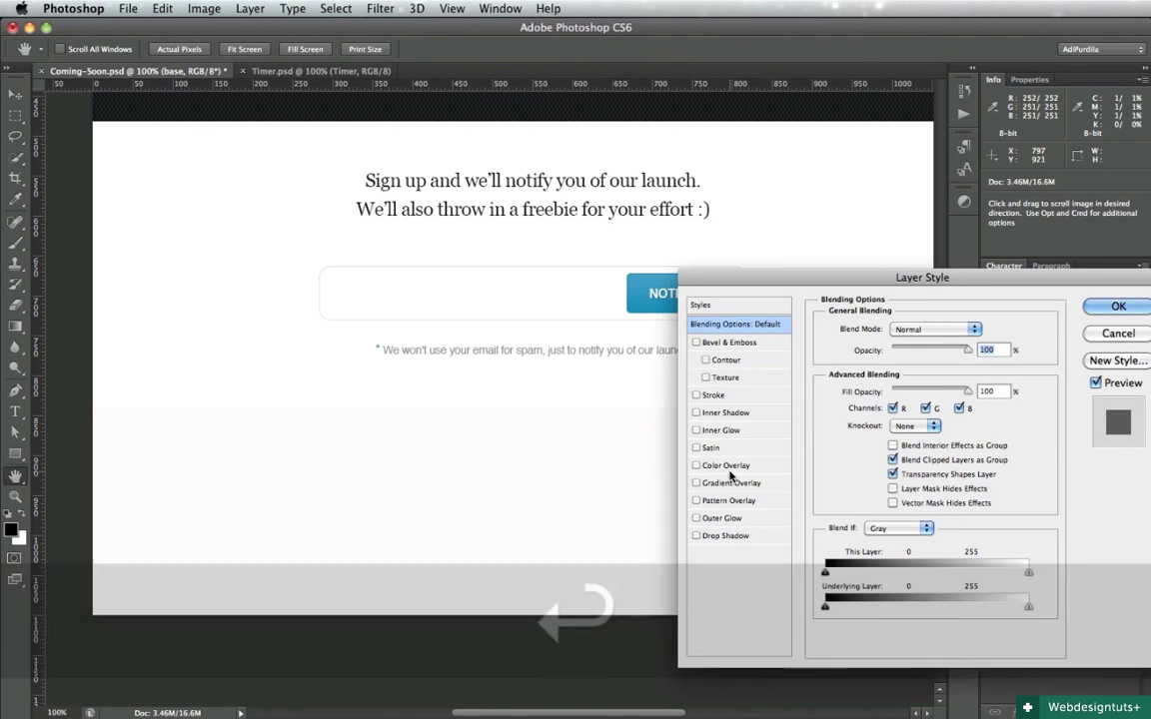
left_click(713, 395)
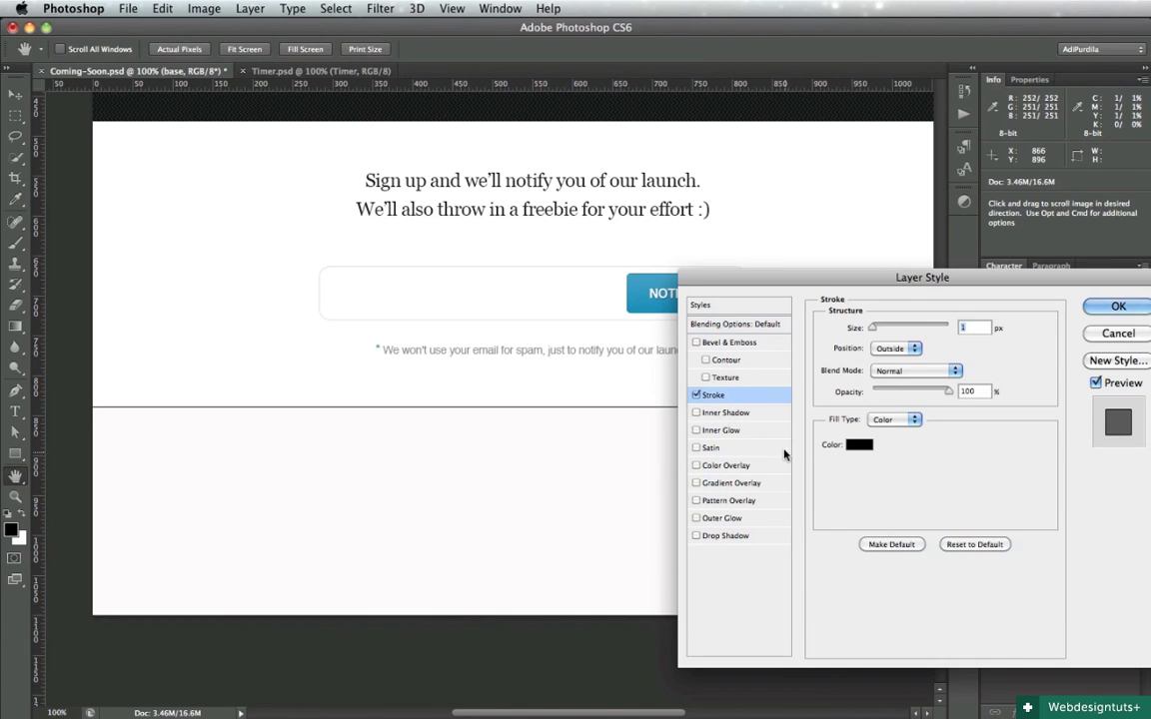
left_click_drag(978, 278, 950, 320)
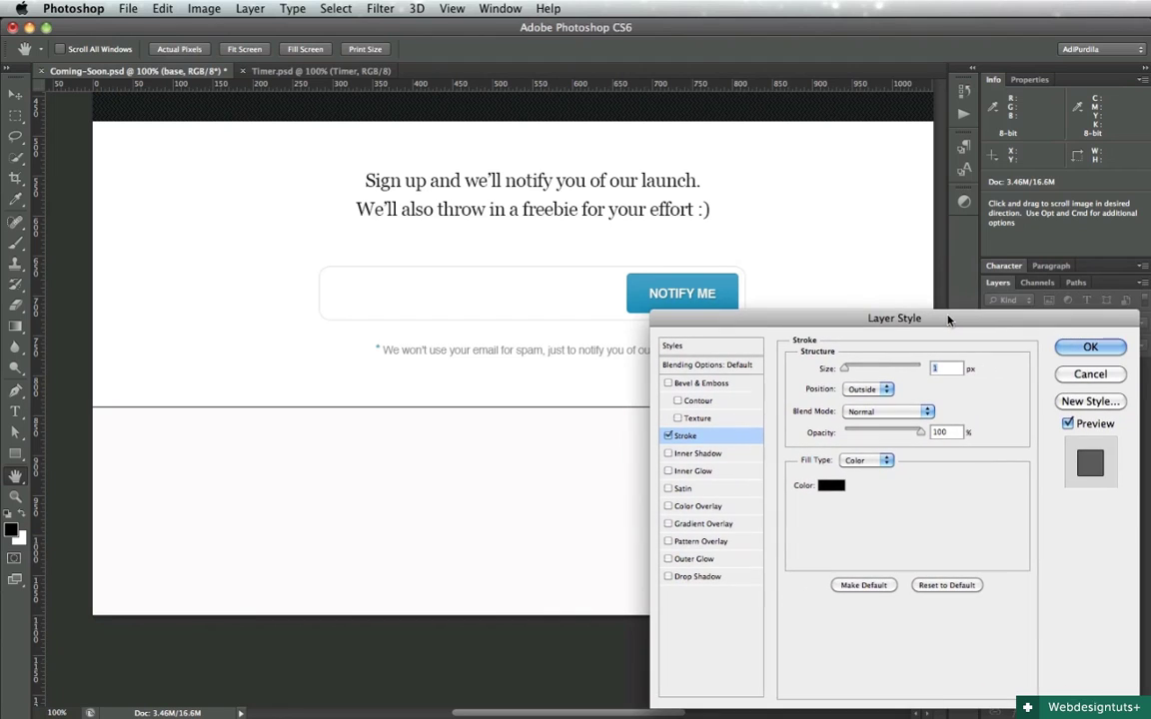
left_click(832, 487)
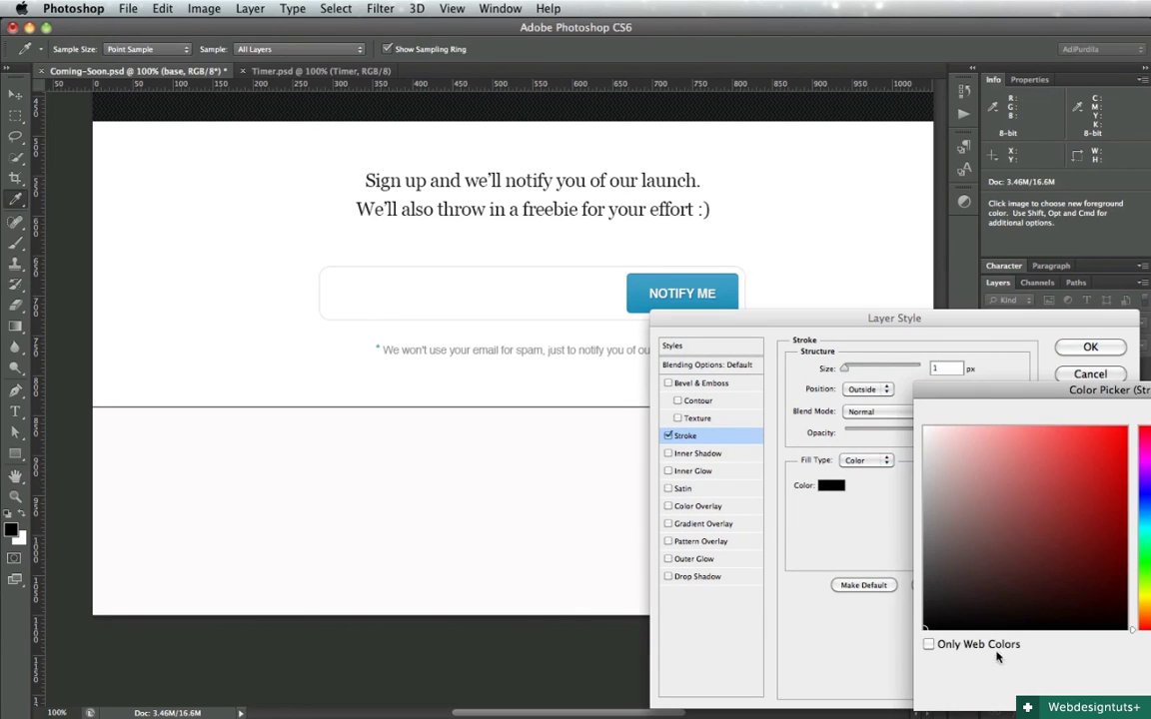
left_click(508, 449)
left_click(924, 438)
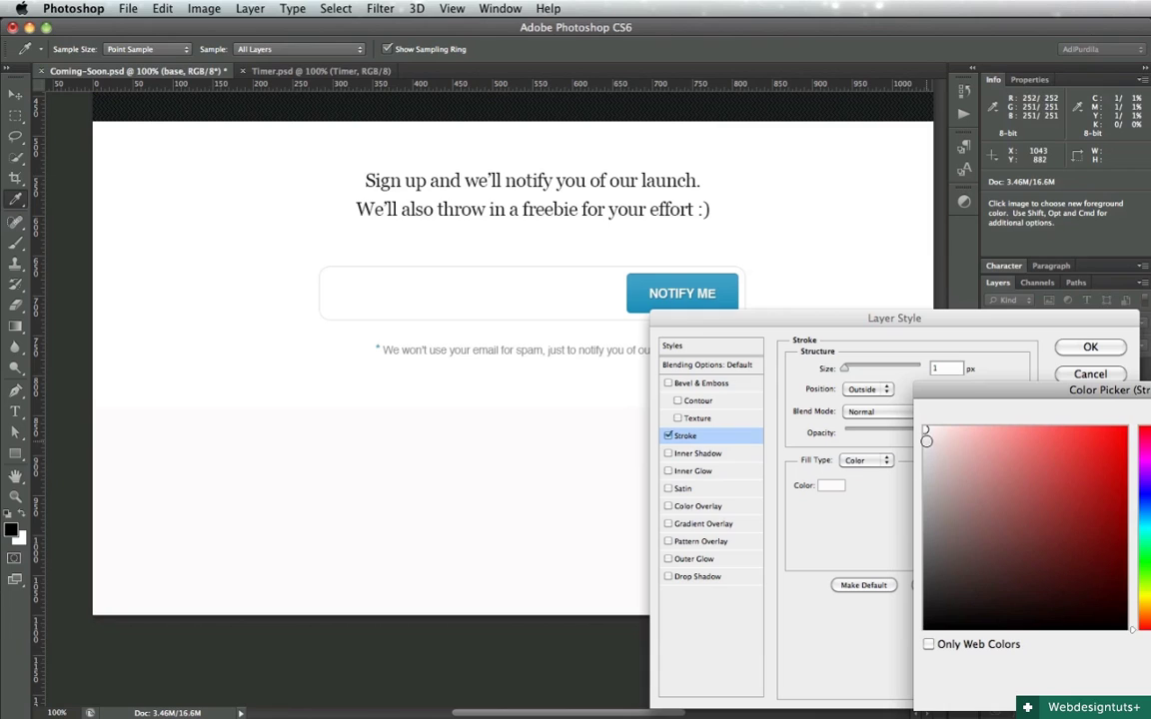
left_click_drag(924, 437, 924, 446)
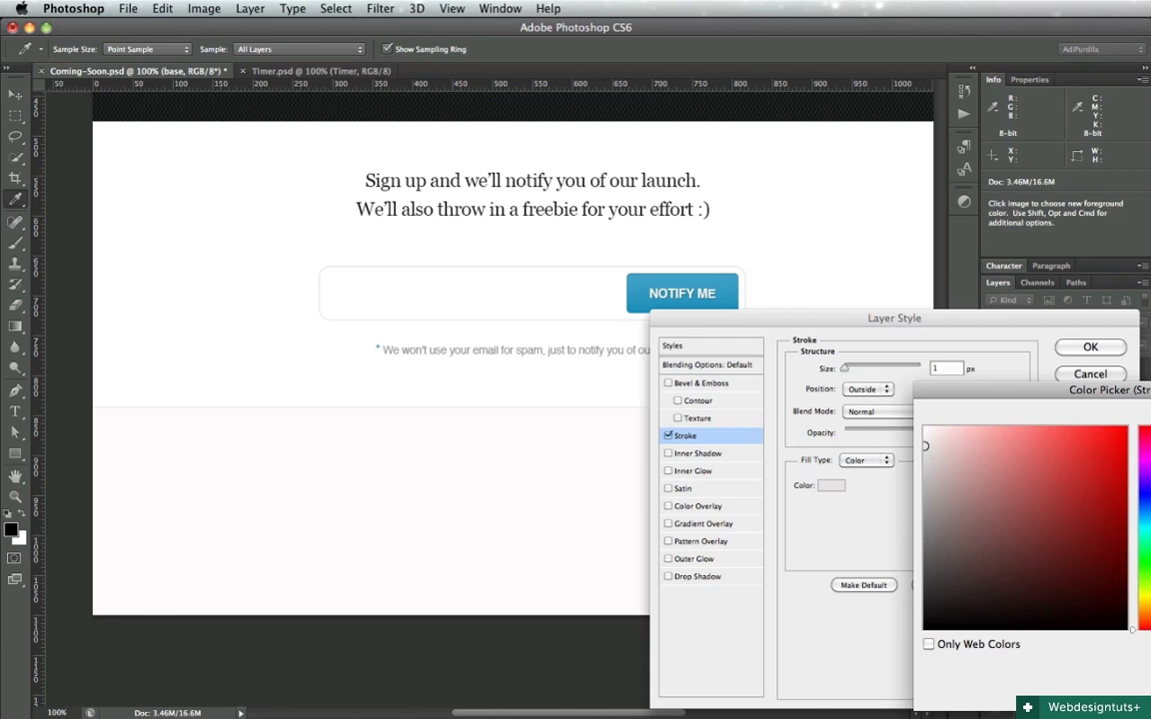
key("Return")
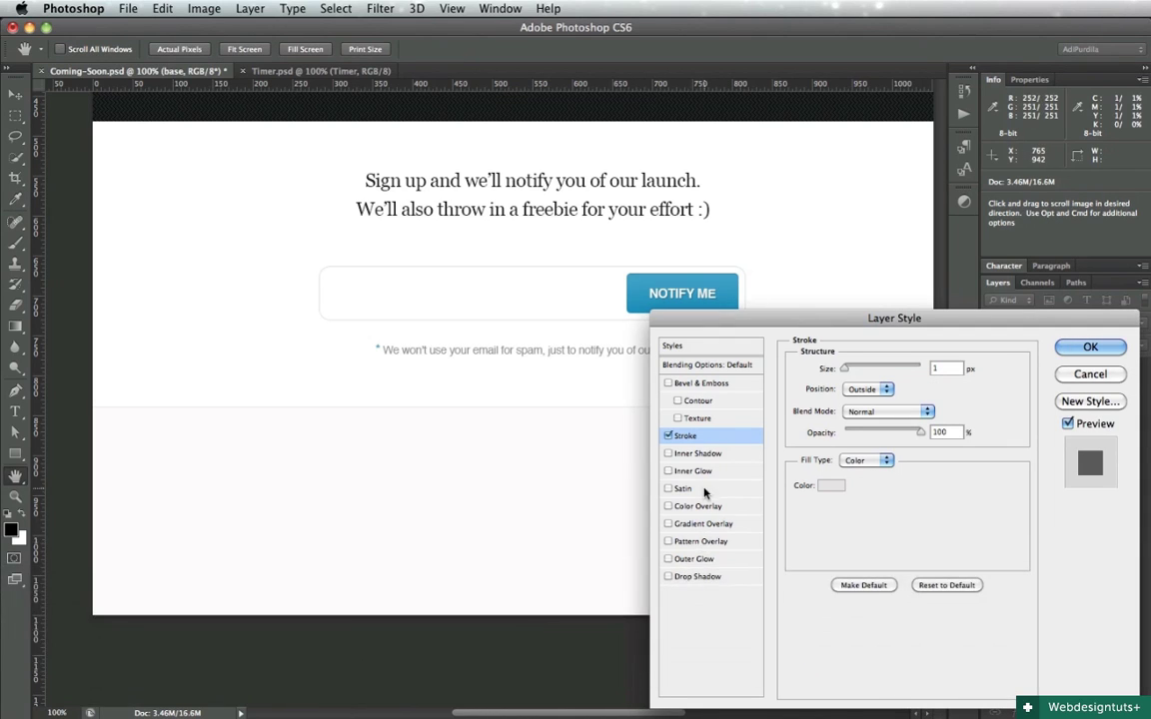
Add an Inner Shadow with angle 90, about 20% opacity, distance 1 and size 7
left_click(705, 455)
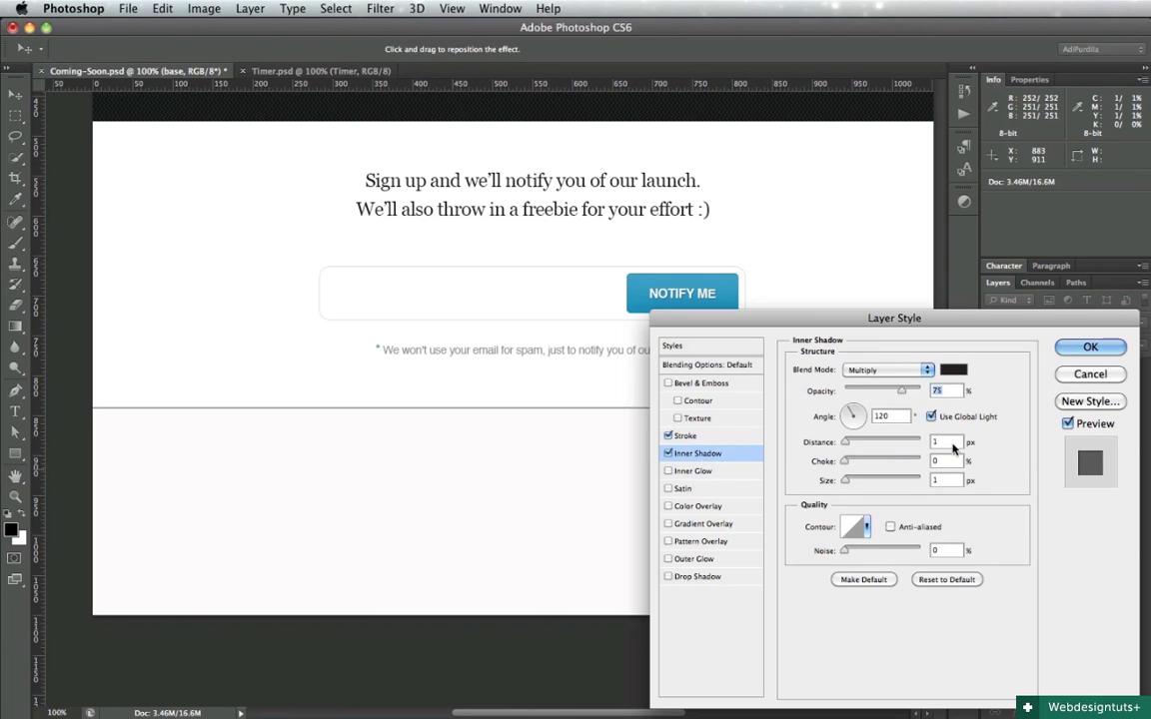
left_click(931, 417)
type("90")
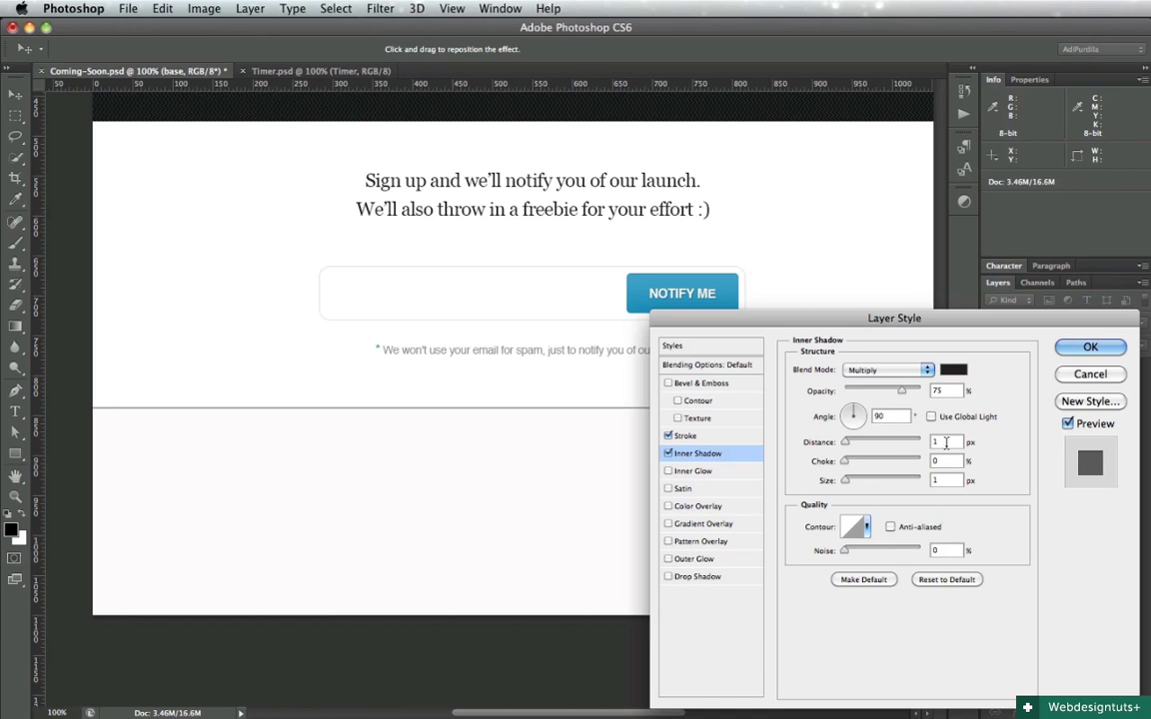
double_click(942, 480)
type("4")
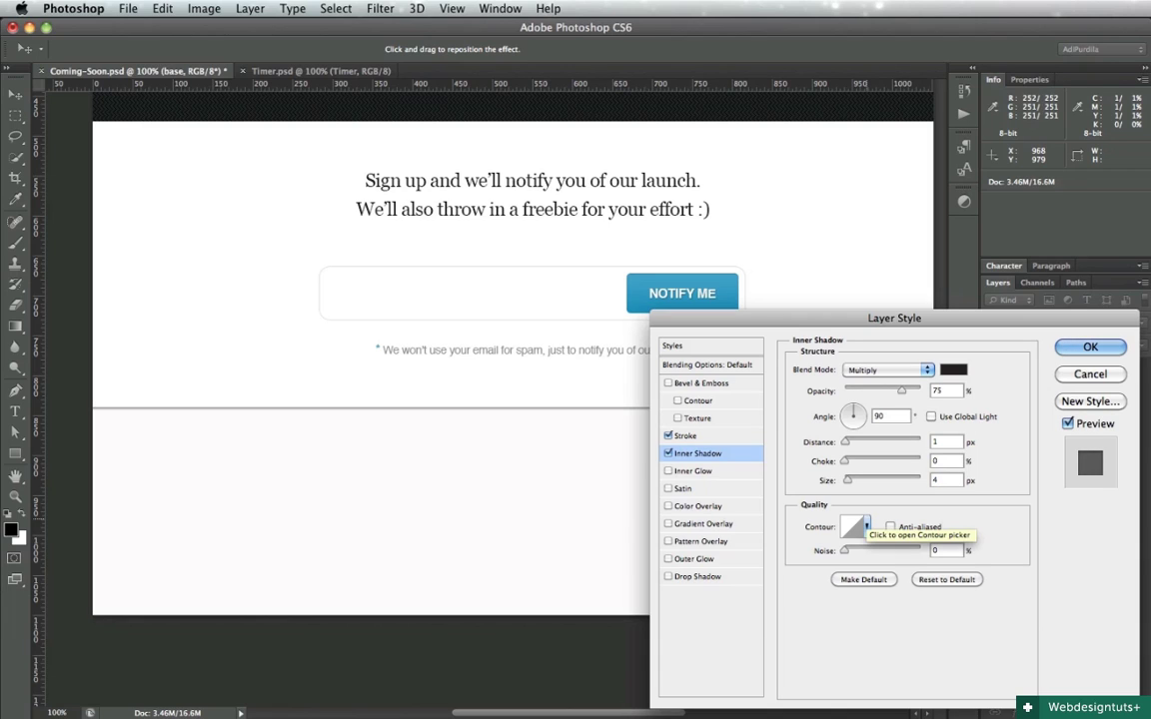
key("shift+Tab")
key("shift+Tab")
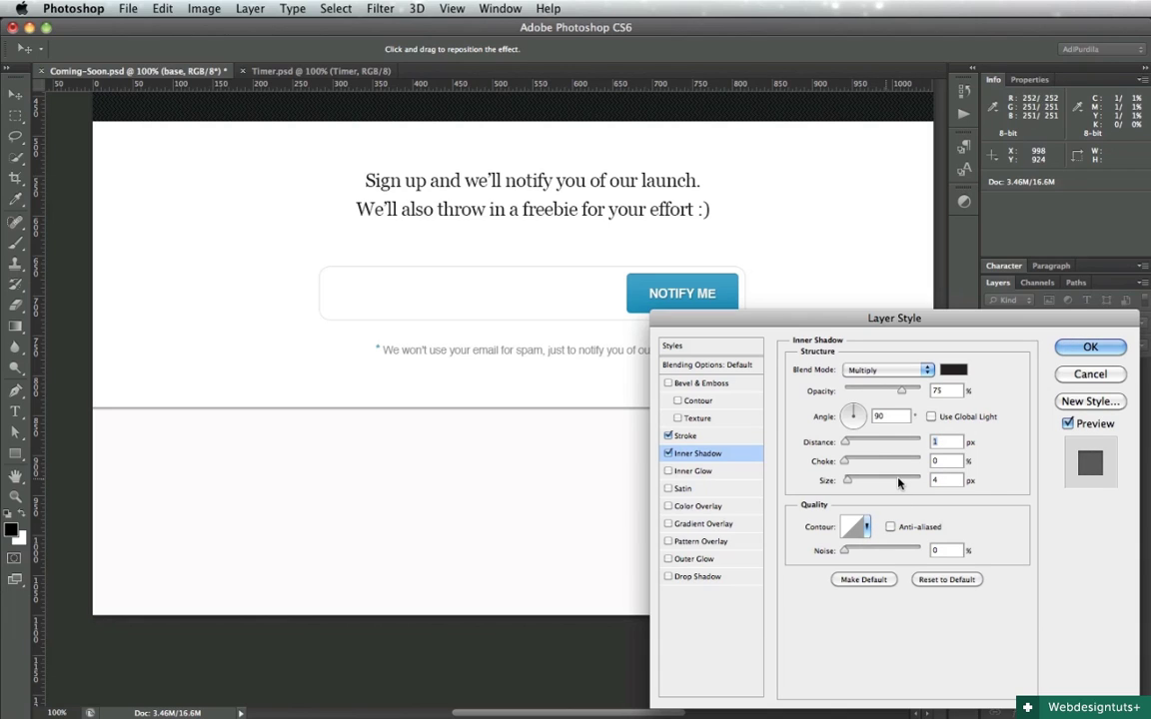
type("2")
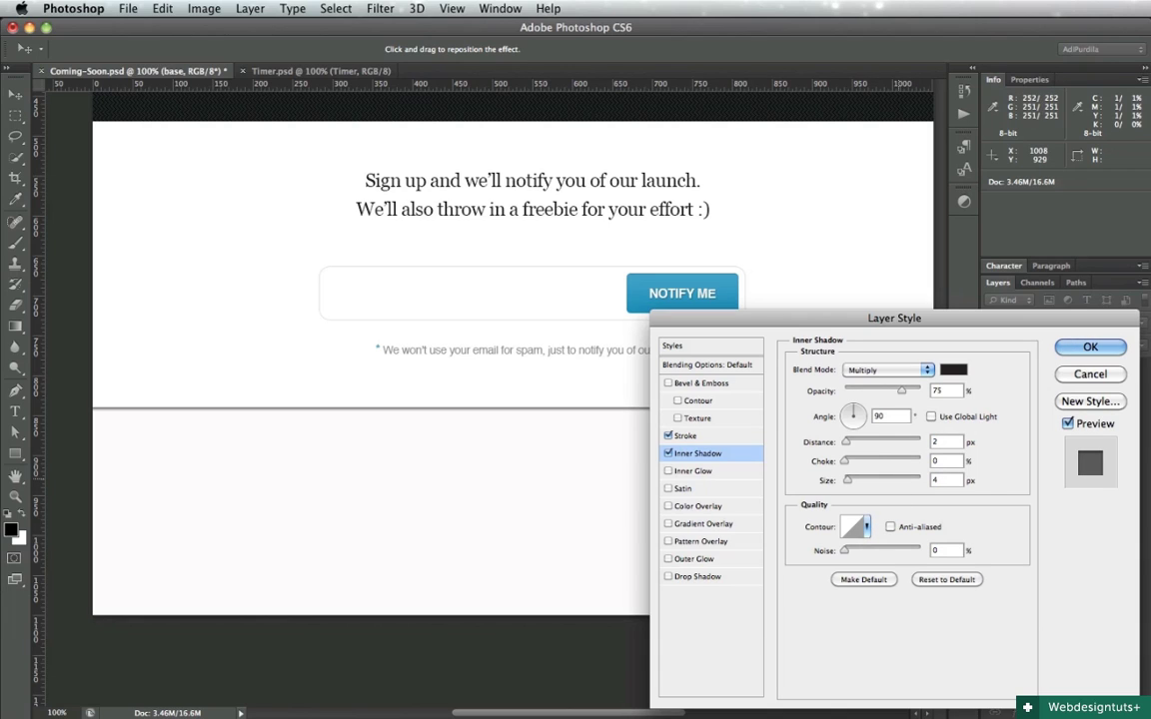
left_click_drag(847, 481, 850, 480)
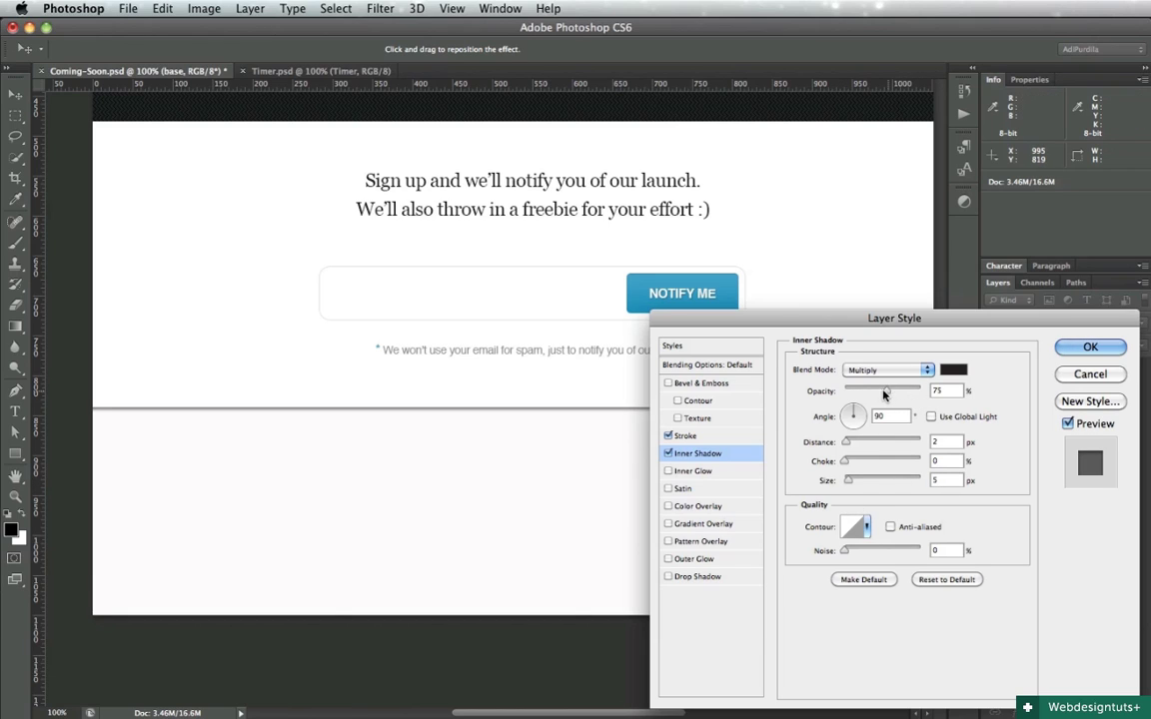
left_click_drag(884, 394, 861, 394)
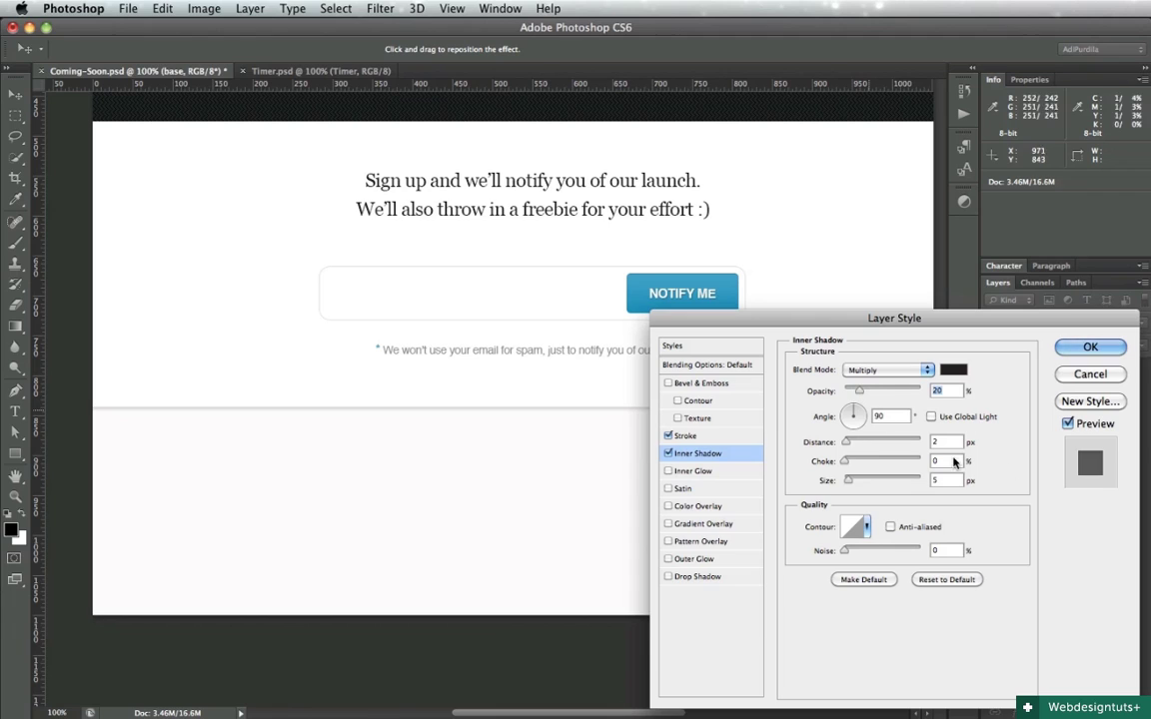
double_click(944, 441)
type("1")
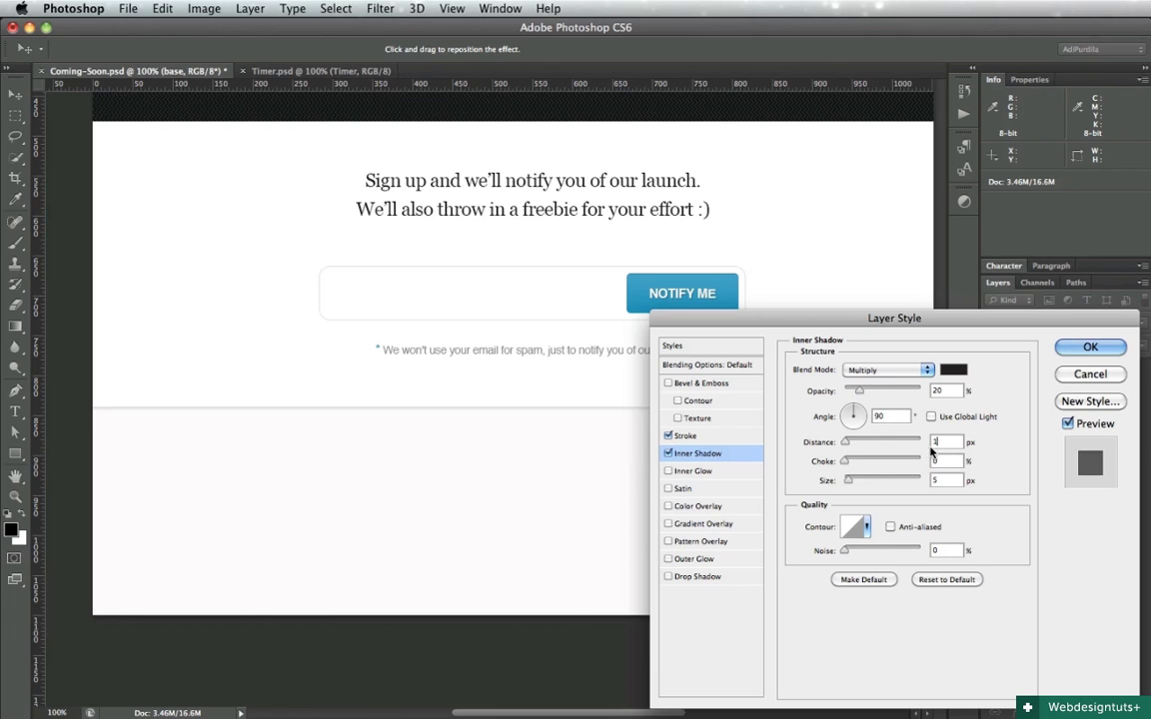
key("Tab")
key("Tab")
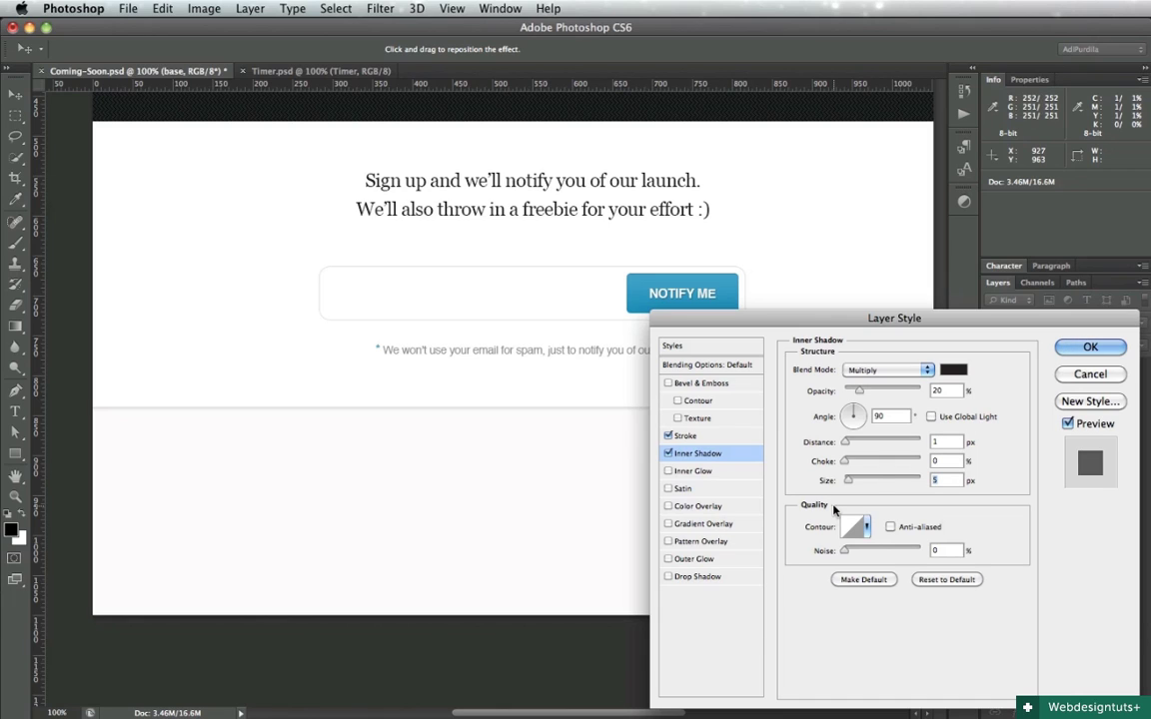
type("7")
Darken the base layer's stroke to a slightly deeper grey, apply the effects, and save
left_click(699, 436)
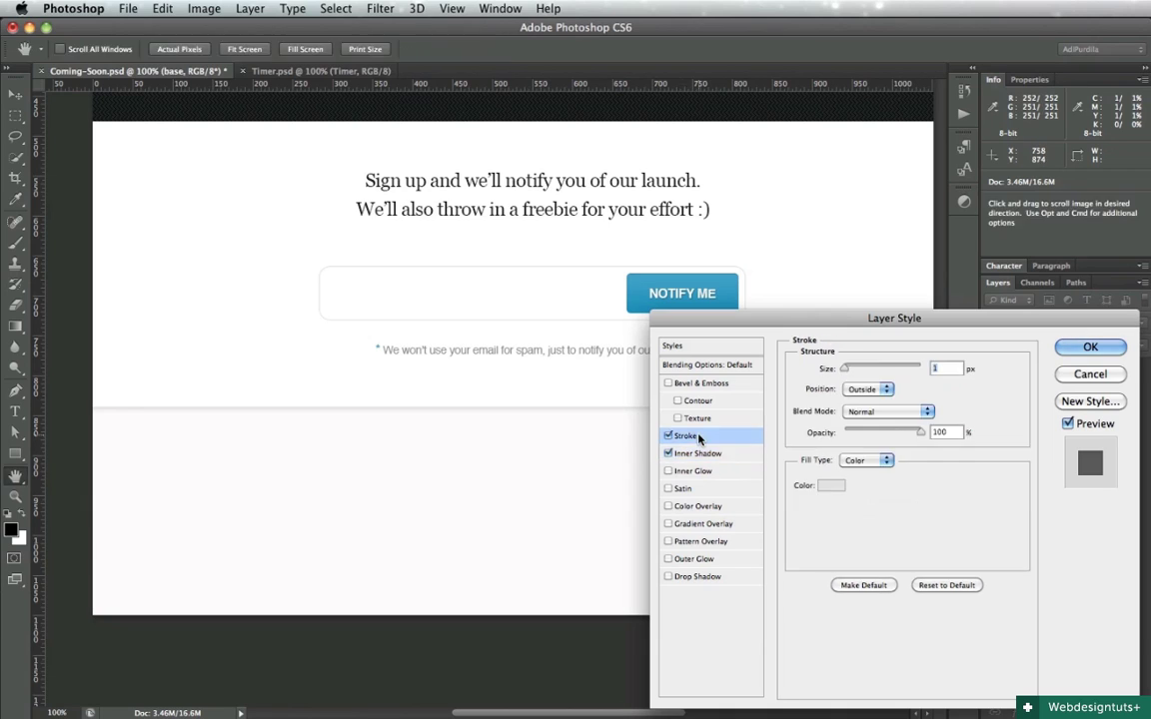
left_click(830, 487)
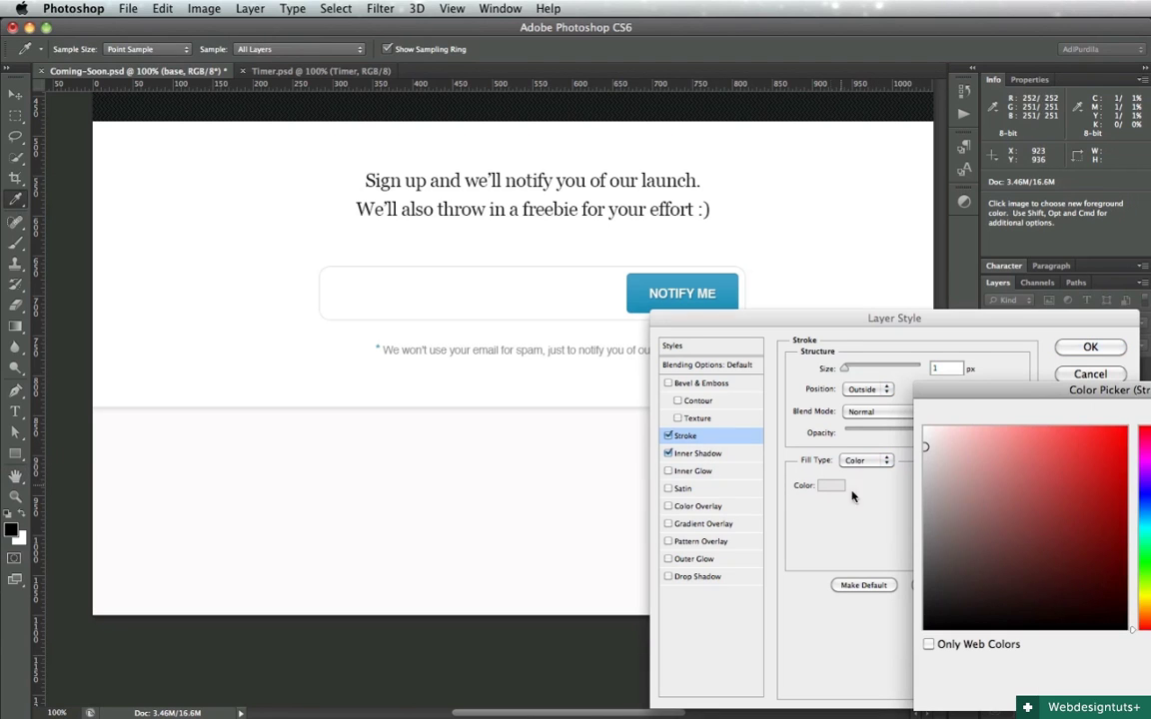
left_click(927, 457)
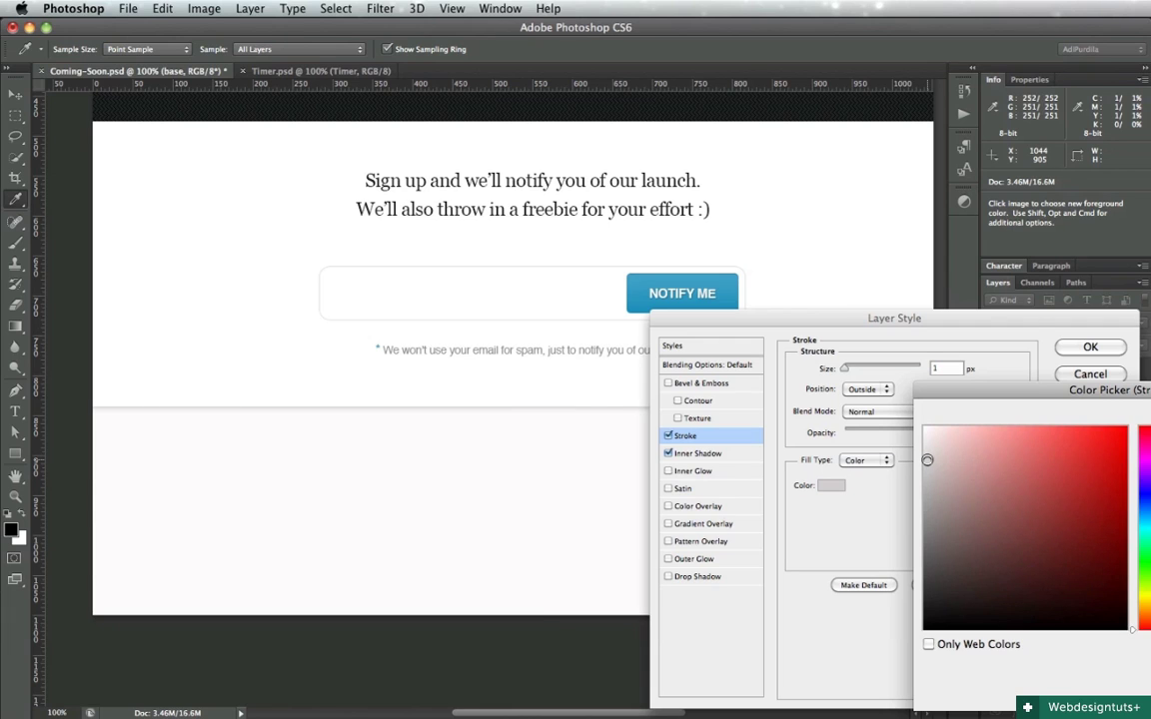
key("Return")
key("Return")
key("super+s")
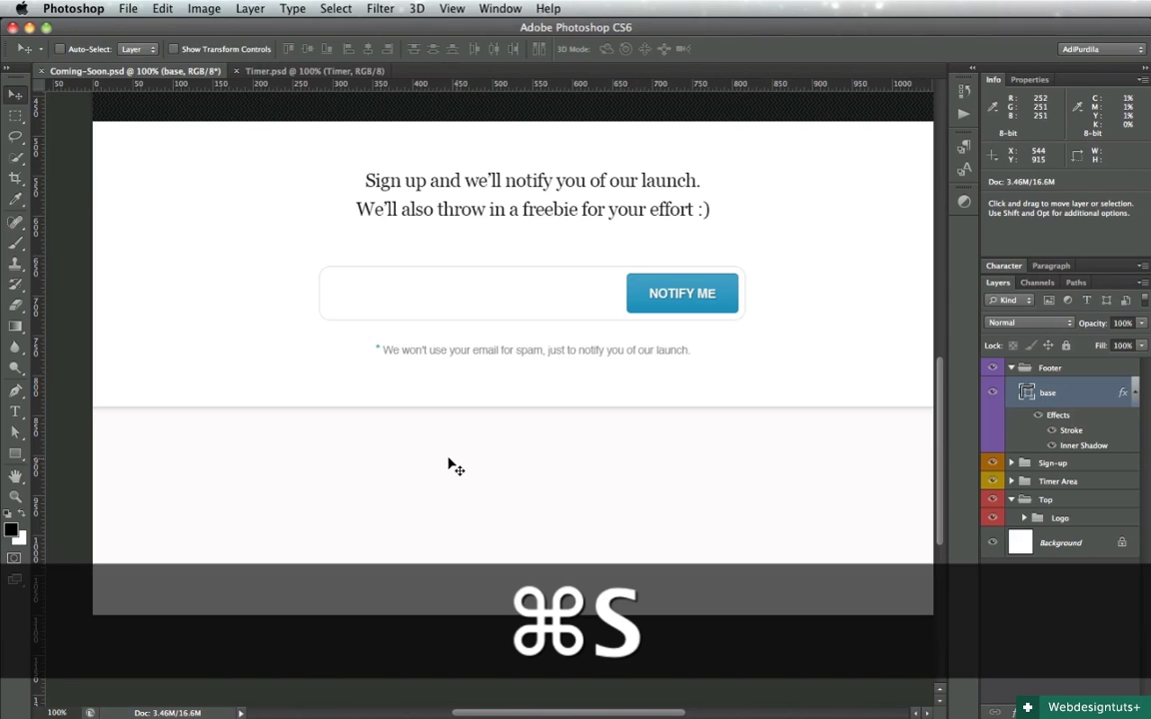
Type the footer text 'Follow us on Twitter or give us a big Like on Facebook.' and '(c) Copyright stuff.'
key("t")
left_click(452, 457)
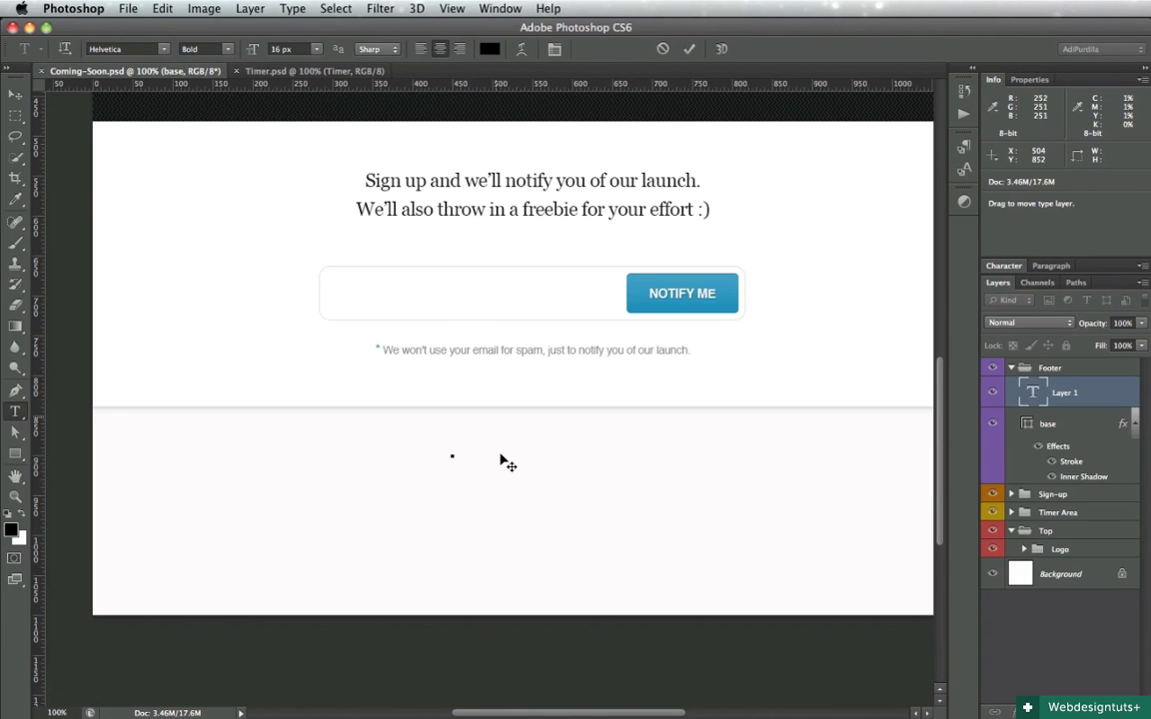
key("shift")
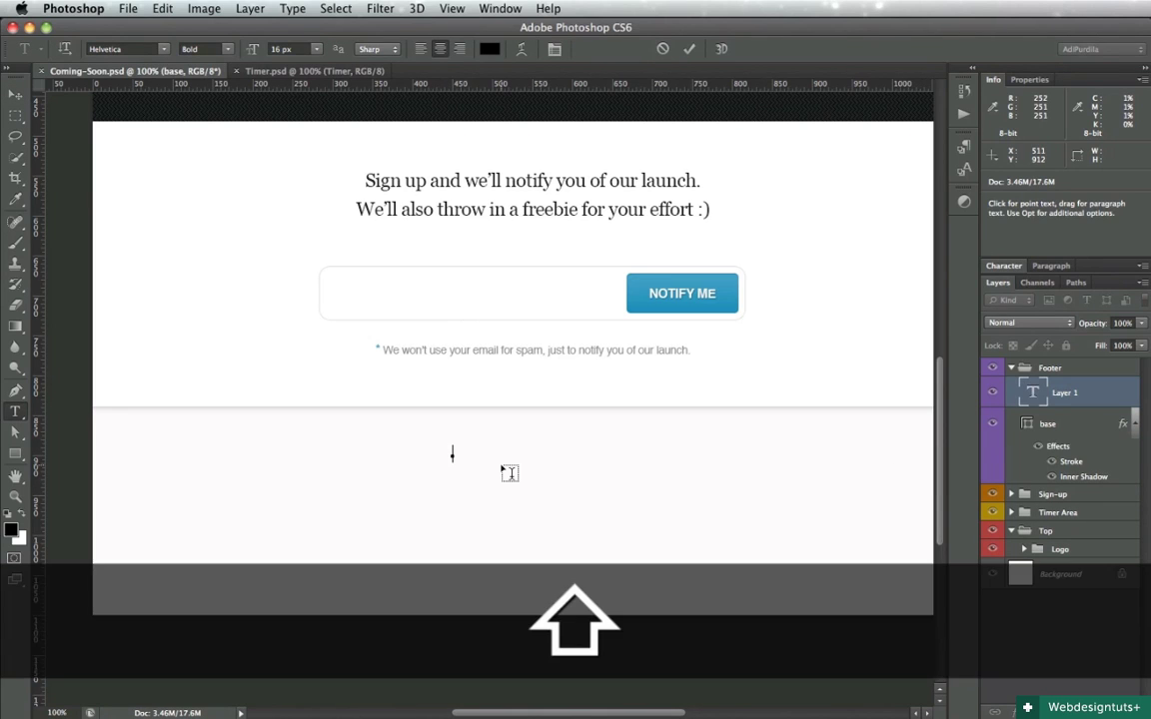
type("Follo")
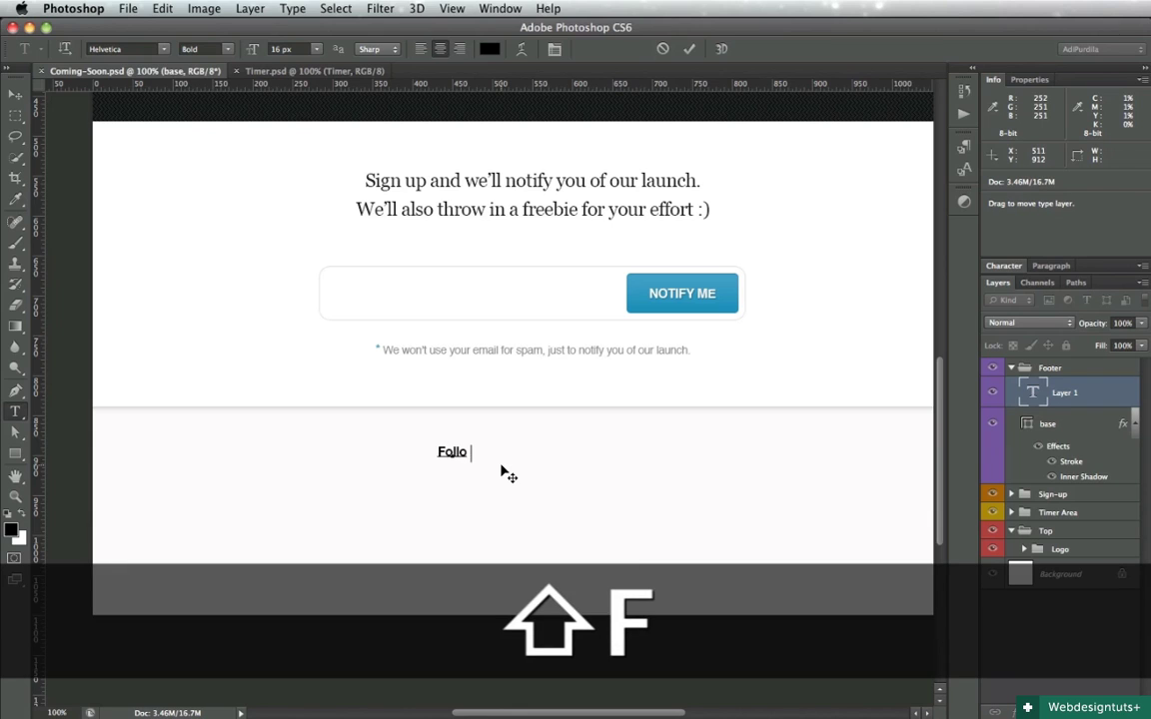
type("w us on")
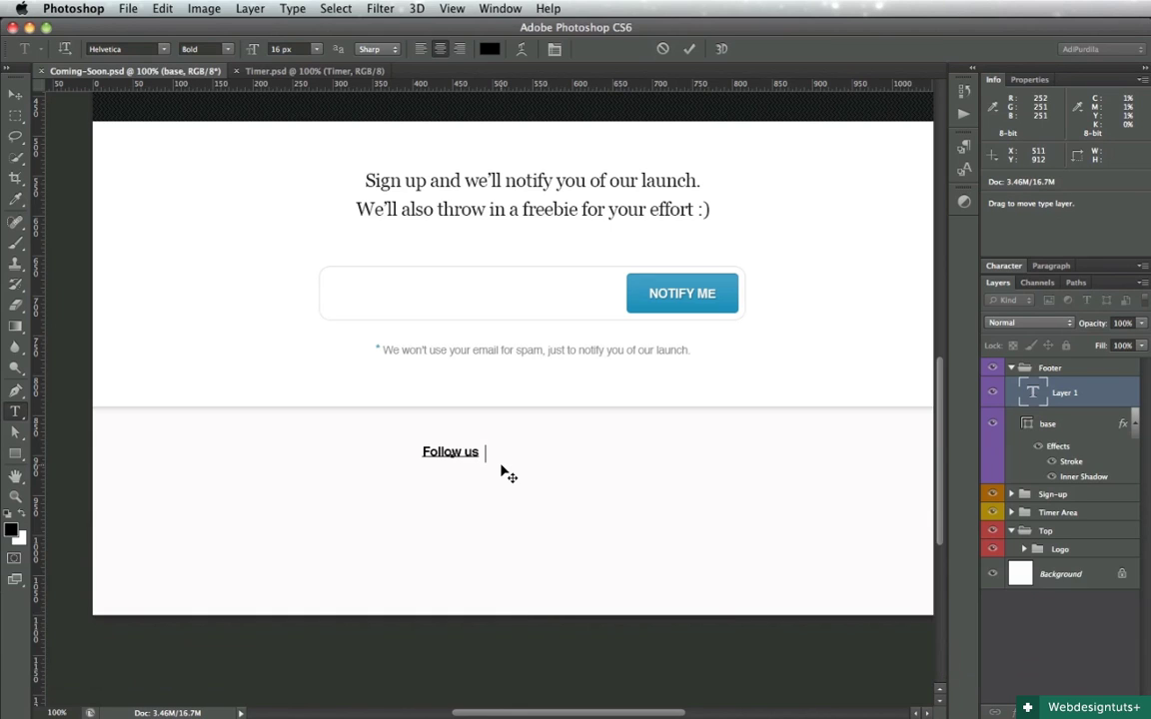
type("tter o")
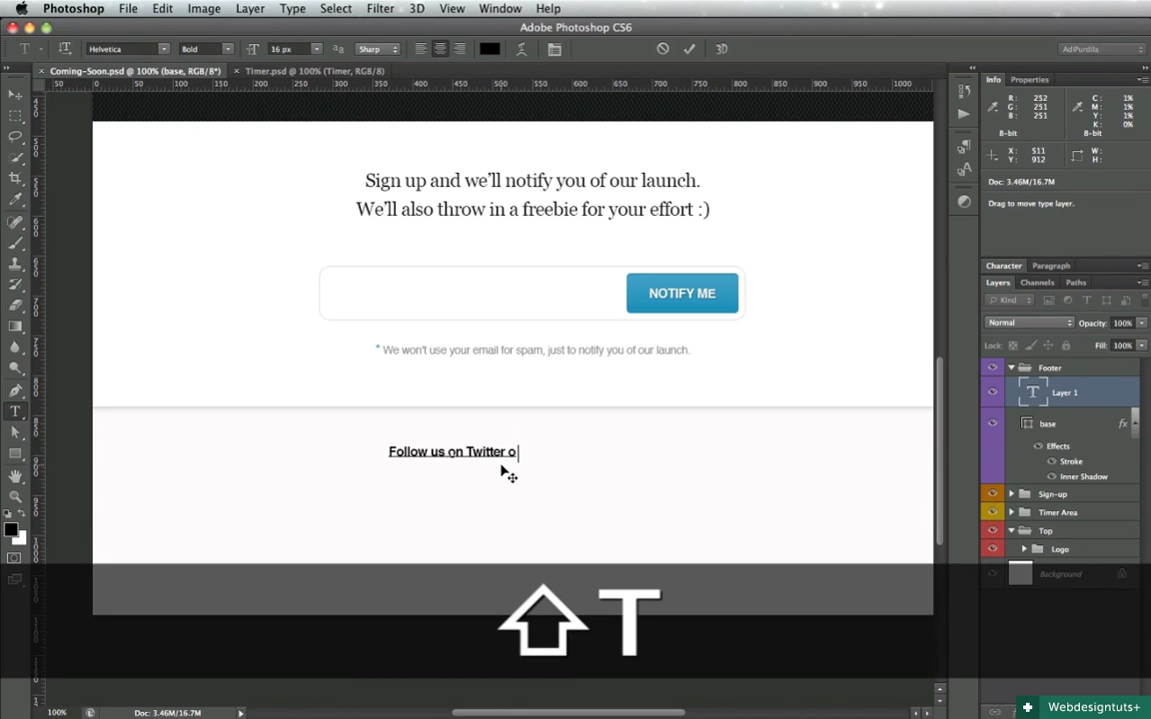
type("r give us a big")
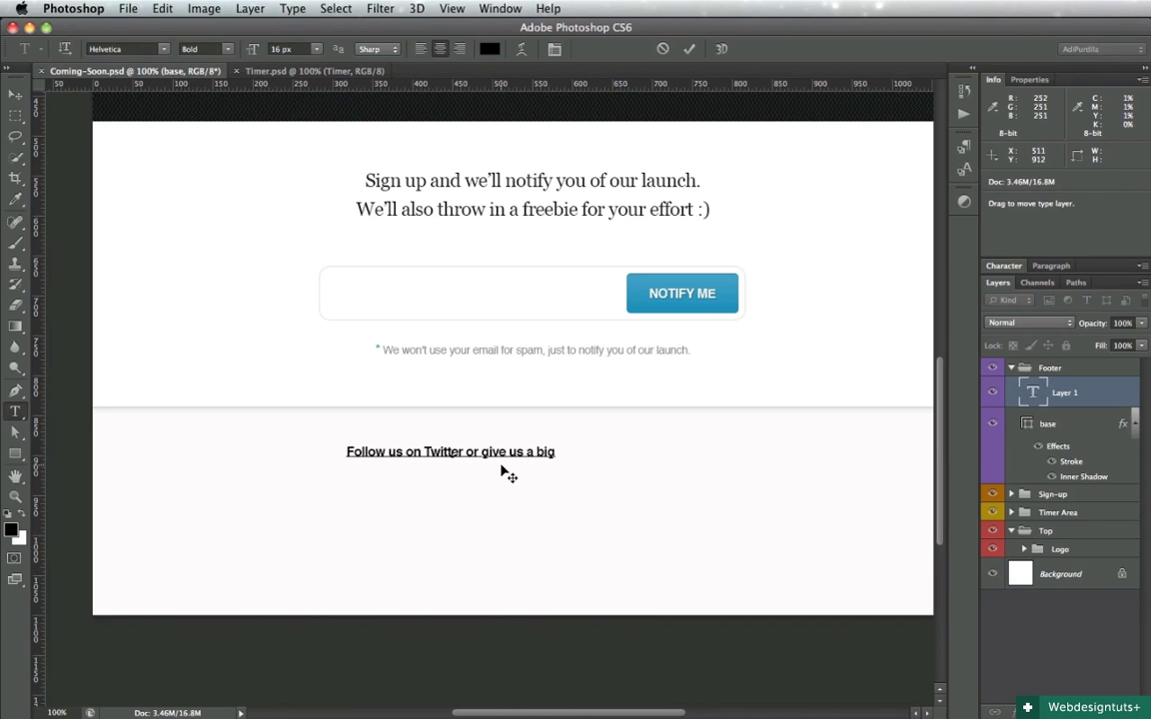
type(" Like on Facebook.")
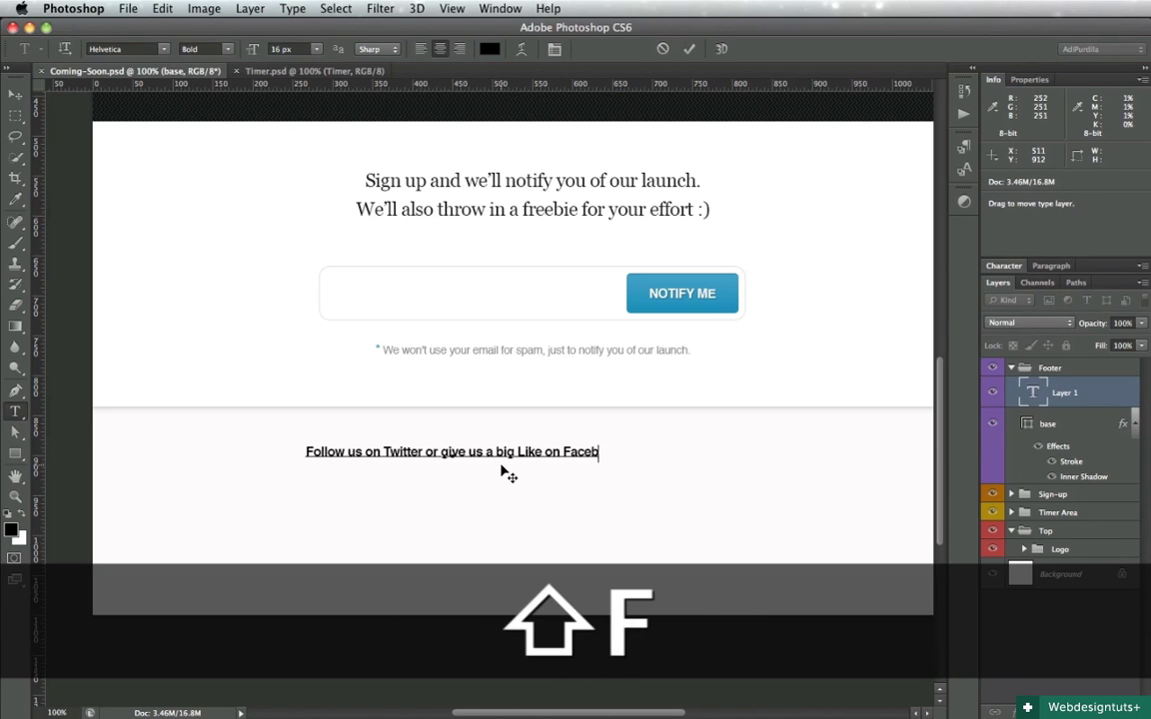
key("Return")
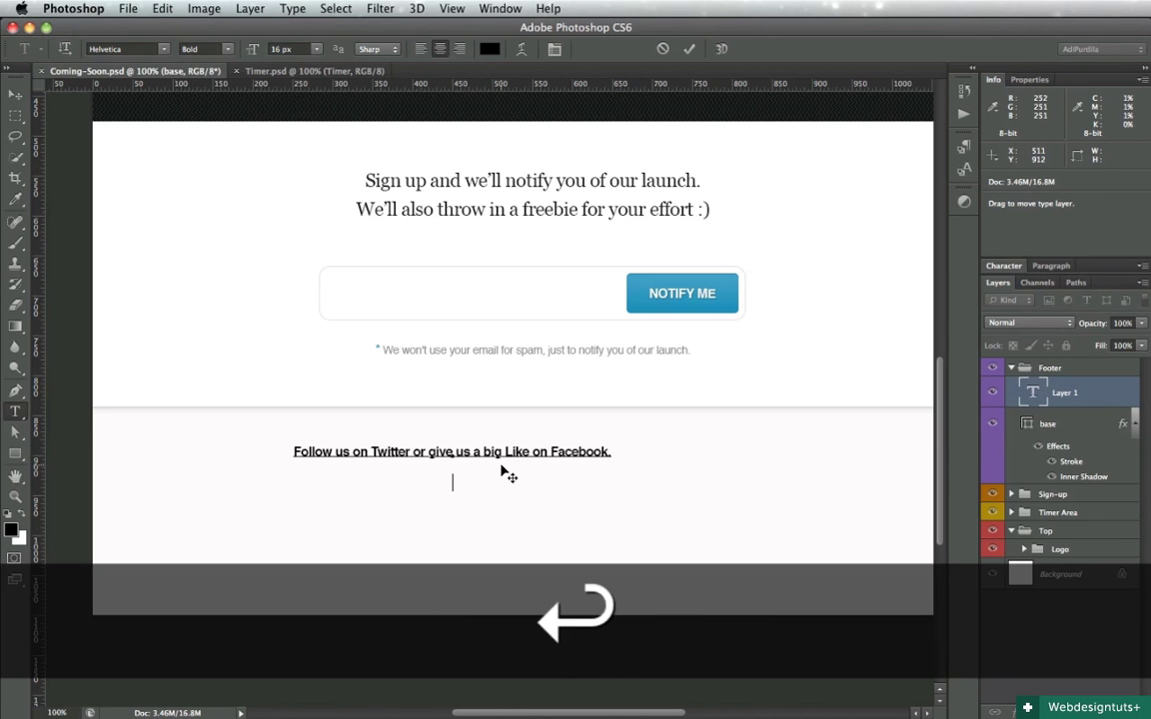
type("()")
key("Left")
type("c")
key("Right")
type("Copyright stuff.")
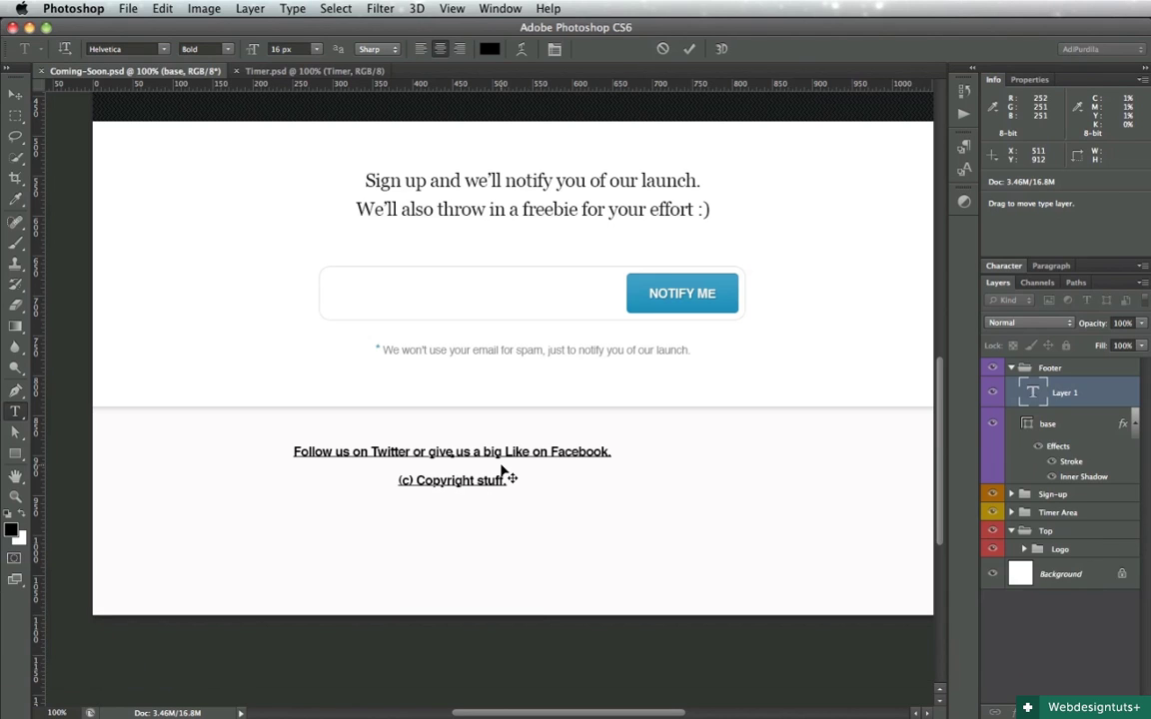
Set both footer lines to Regular weight at 14 px and commit the text
key("super+Return")
key("super+a")
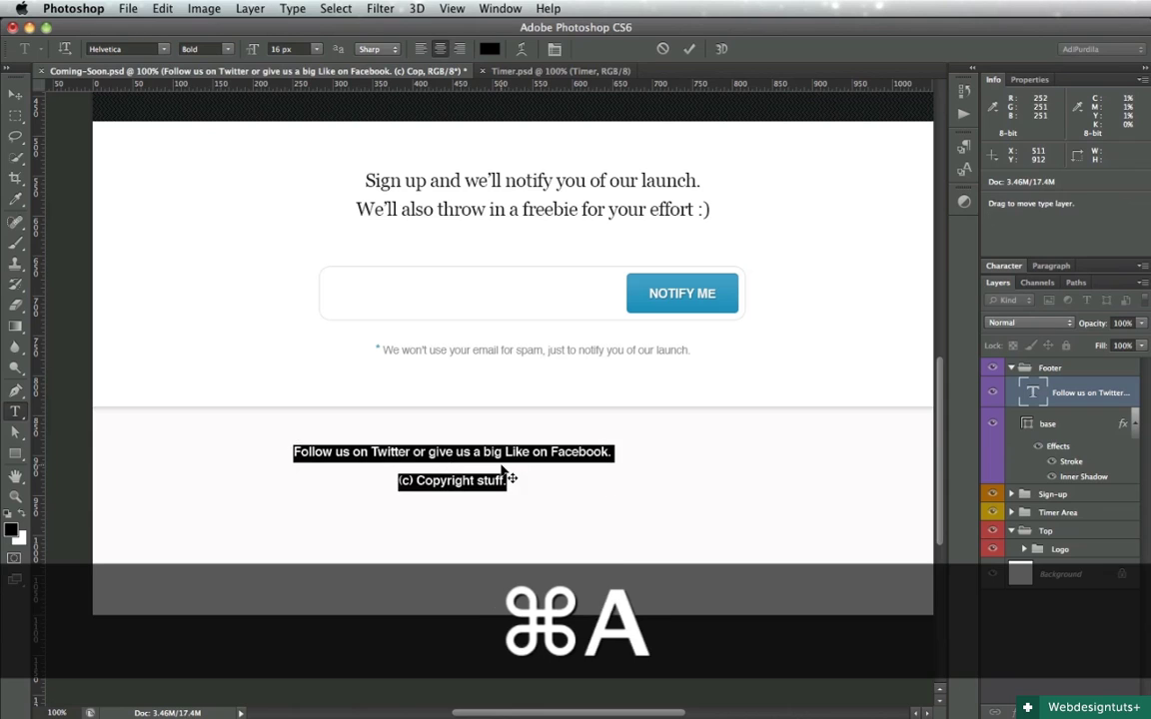
key("super+shift+b")
key("super+shift+comma")
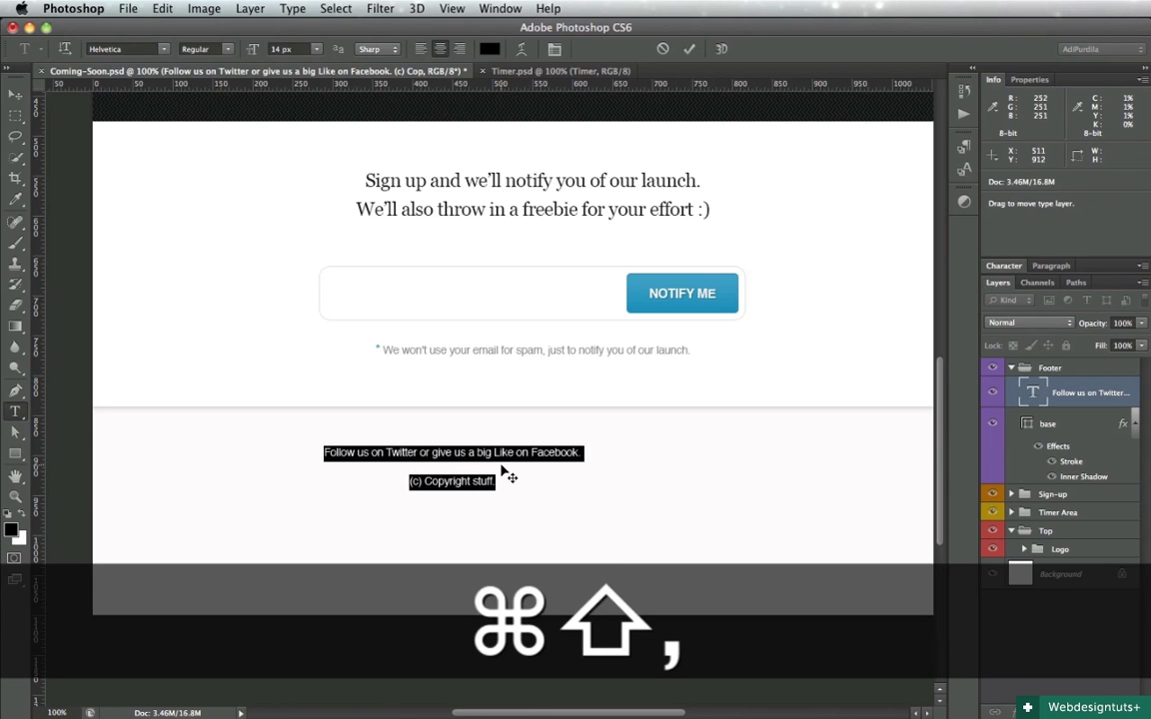
key("super+Return")
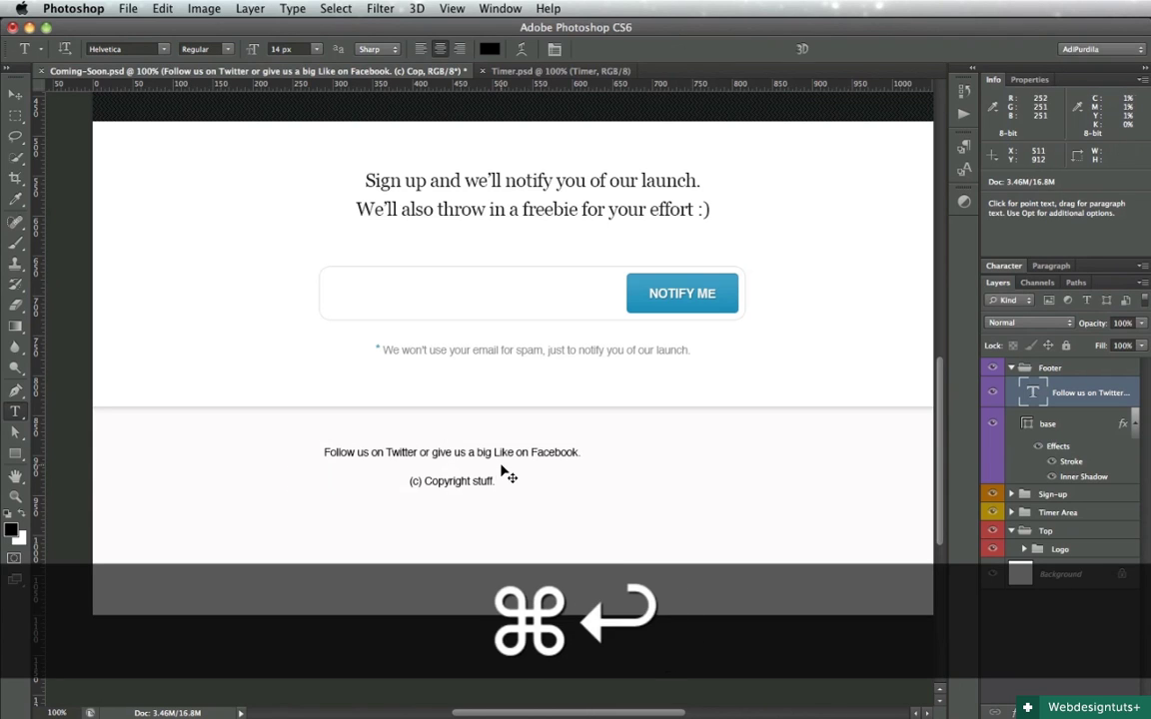
key("super+a")
Centre the footer text horizontally on the page, nudge it slightly higher, and save
key("v")
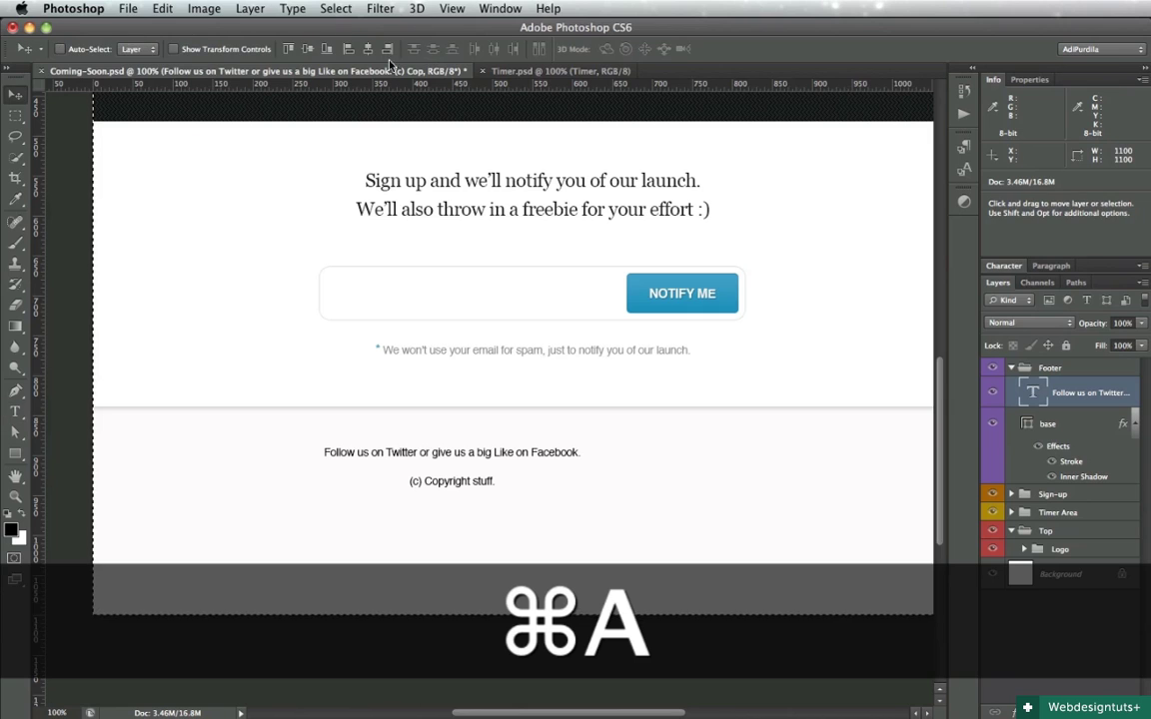
left_click(348, 49)
key("super+d")
mouse_move(539, 477)
left_mouse_down()
mouse_move(539, 517)
mouse_move(537, 432)
mouse_move(537, 465)
left_mouse_up()
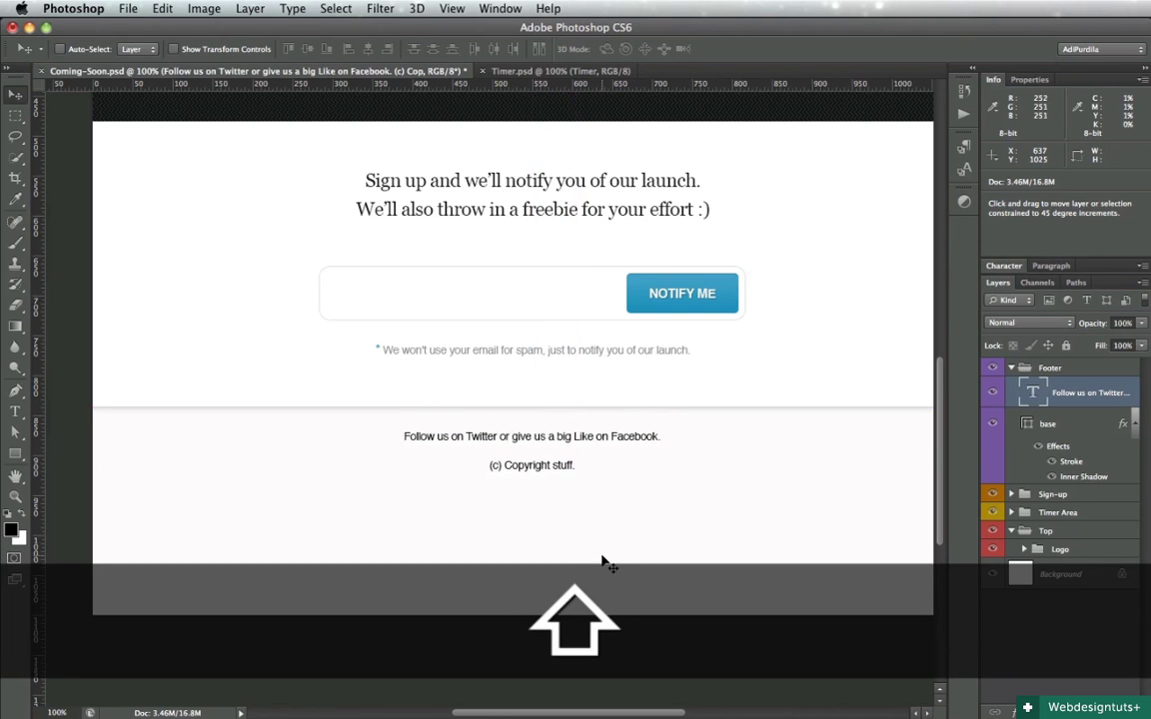
key("super+s")
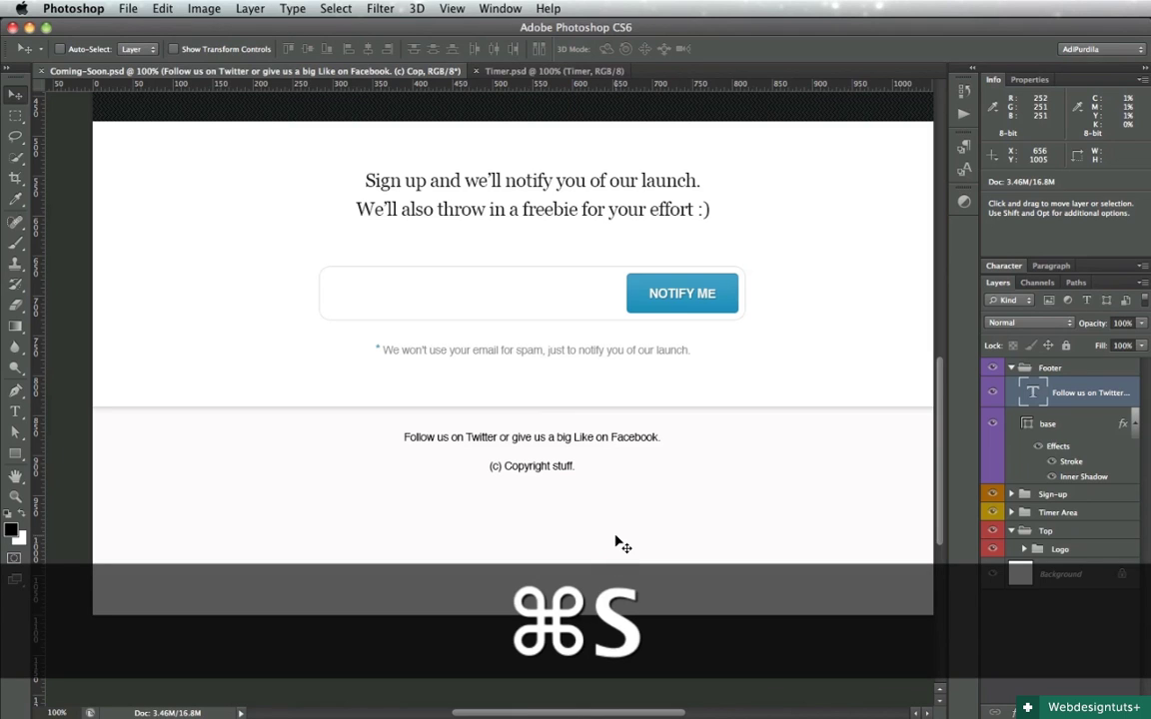
key("t")
left_click_drag(403, 436, 496, 439)
Colour the words 'Follow us on Twitter' a light link blue
left_click(488, 49)
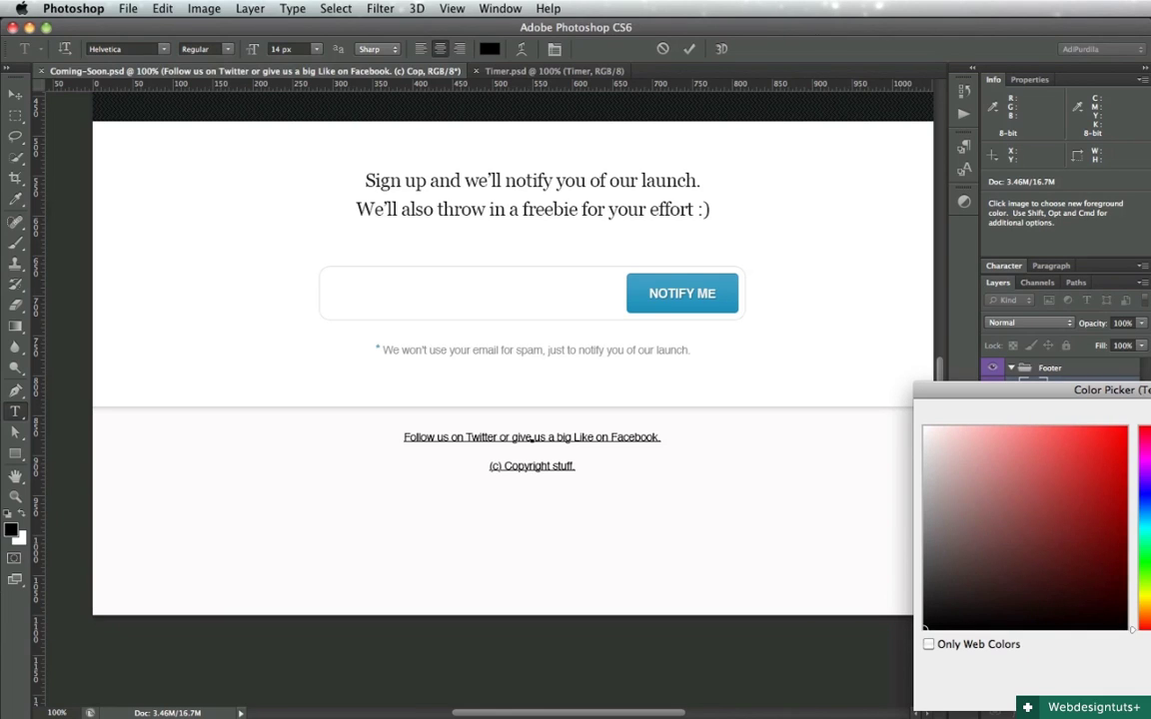
left_click(1145, 493)
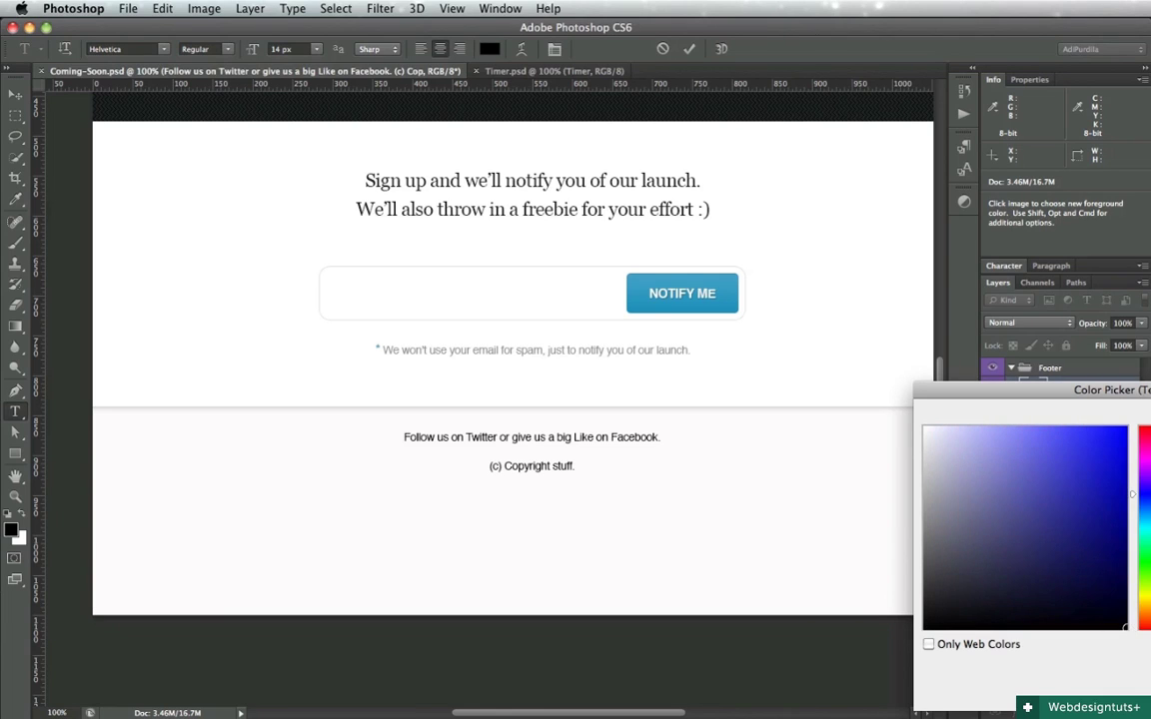
left_click(1084, 495)
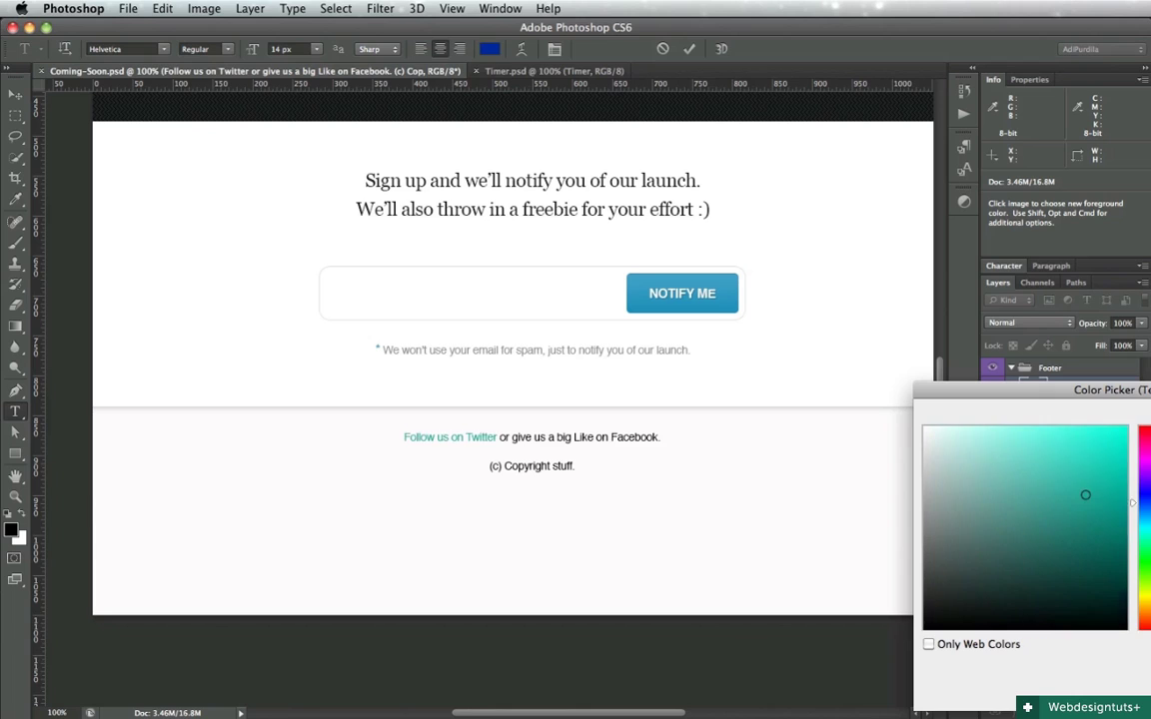
left_click_drag(1145, 494, 1145, 517)
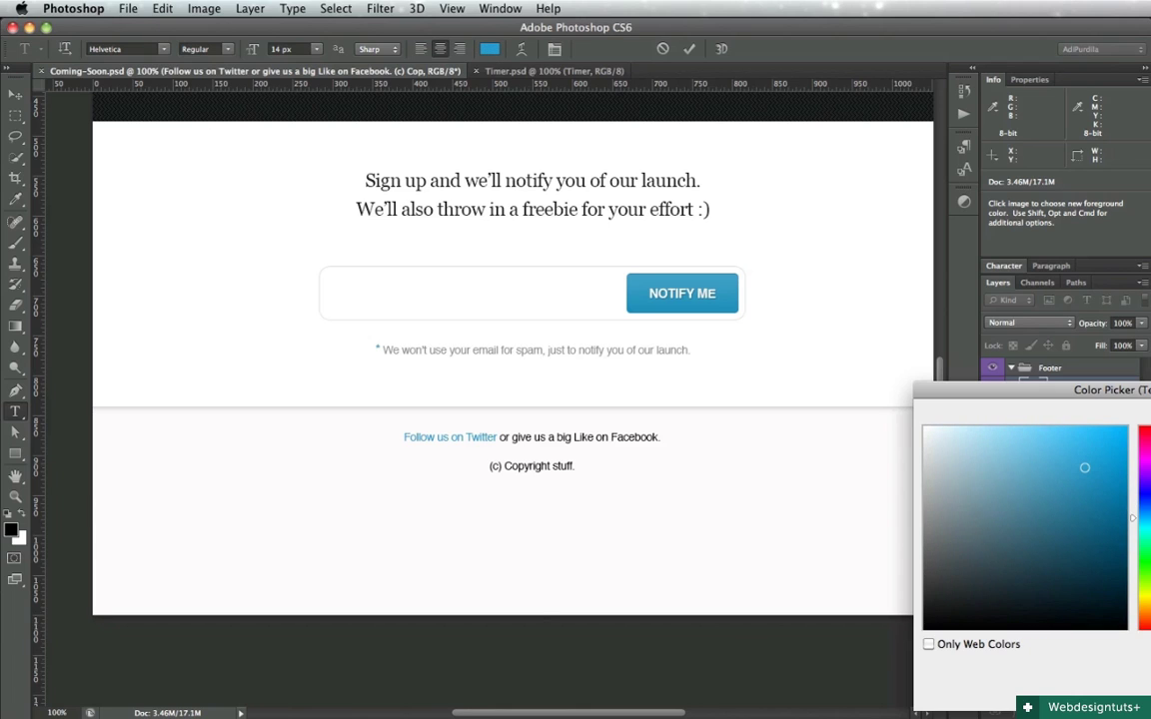
key("super+c")
key("Return")
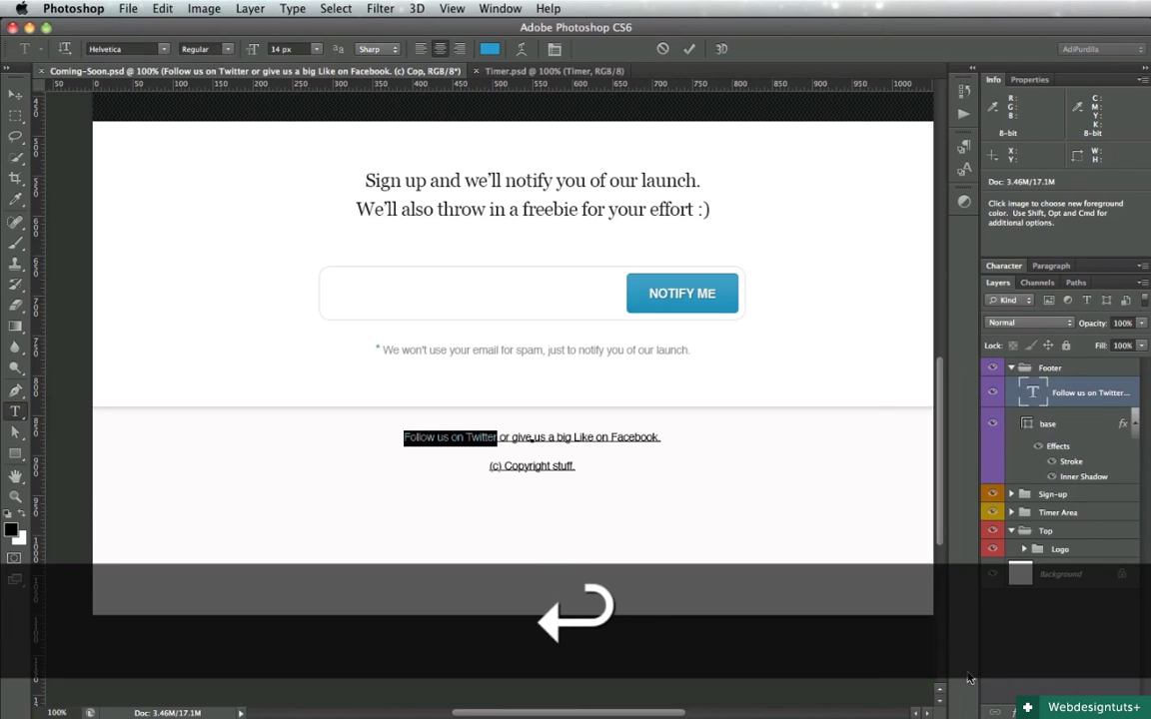
Apply the same light blue to 'Like on Facebook', commit the text, and save
left_click_drag(574, 437, 659, 438)
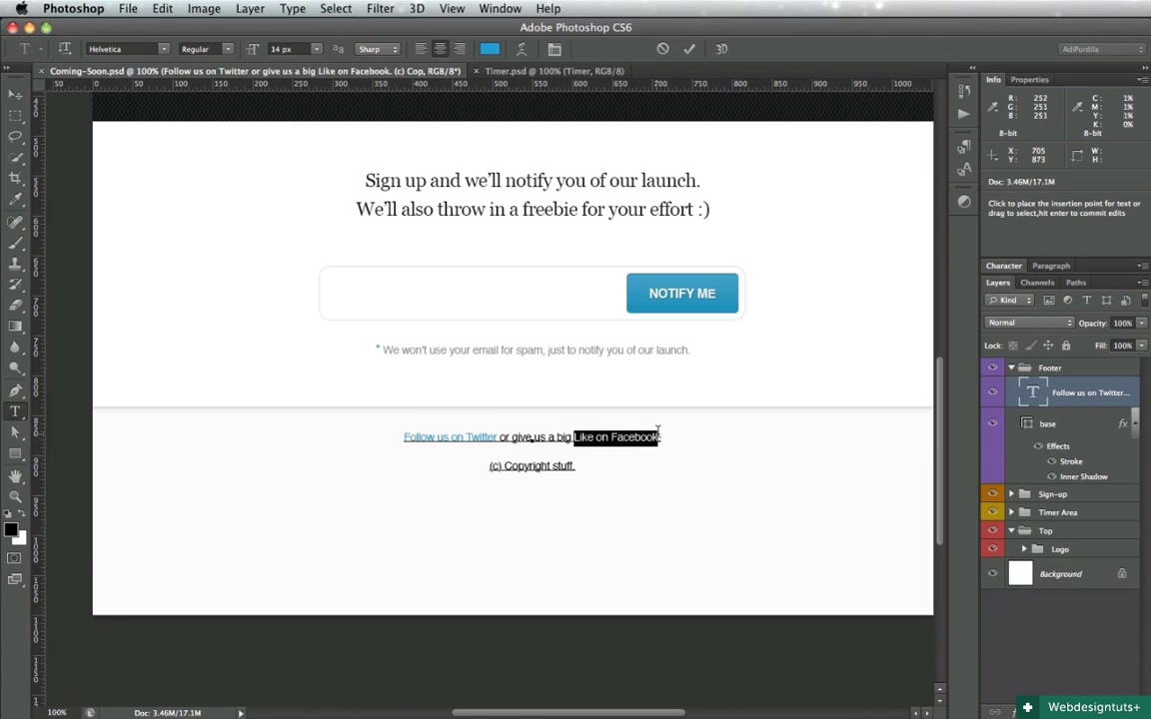
left_click(489, 48)
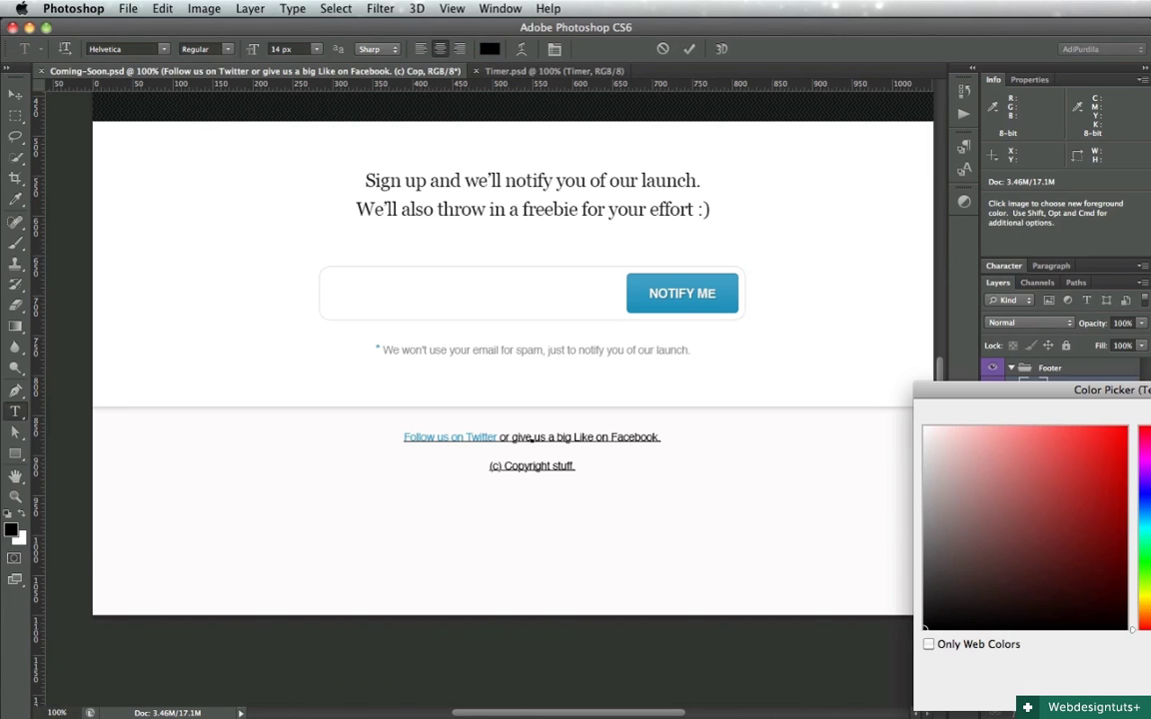
key("Return")
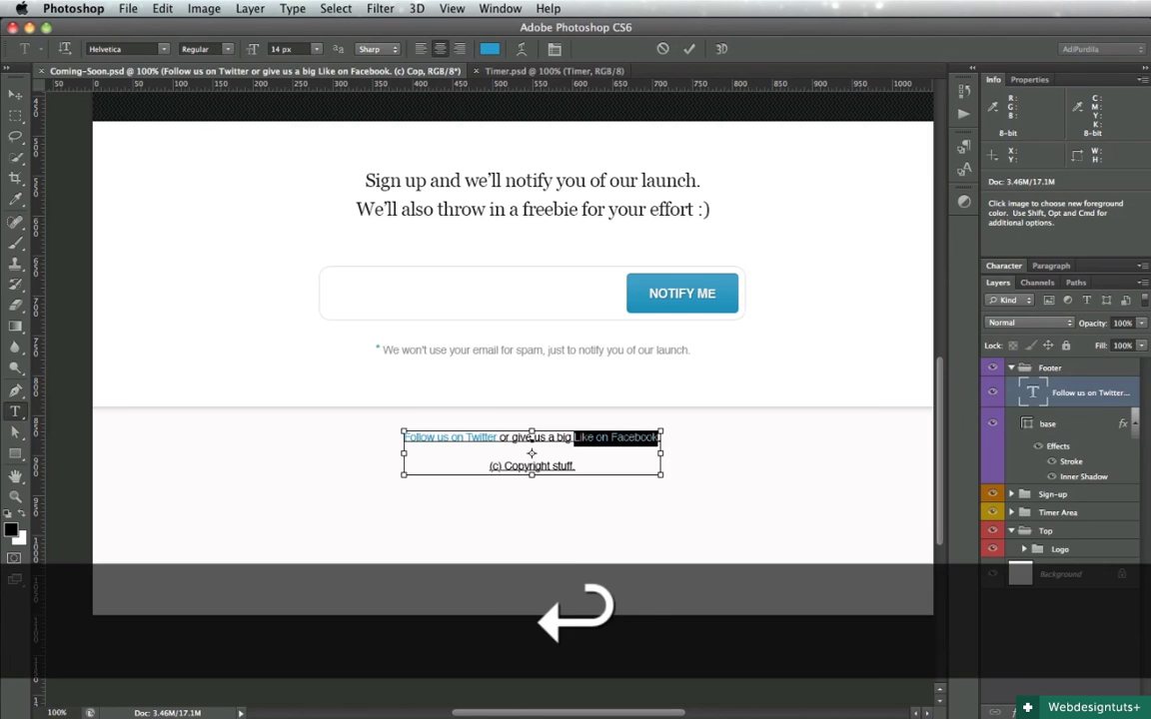
key("super+Return")
key("super+s")
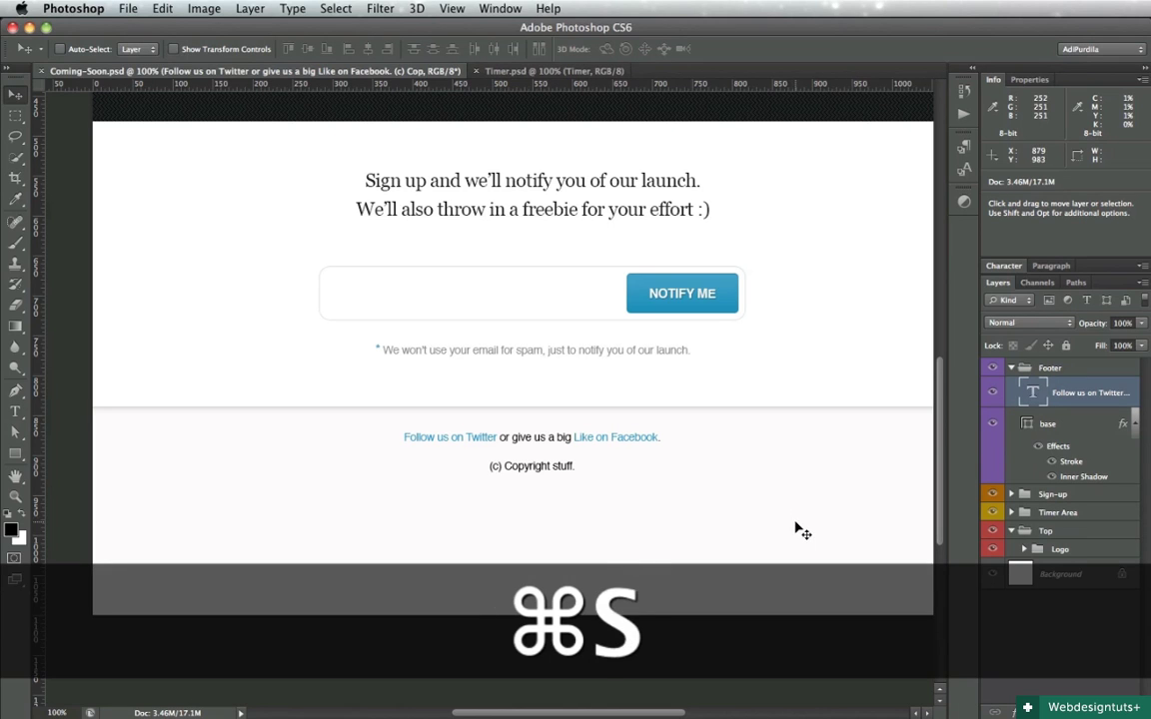
key("super+a")
key("super+d")
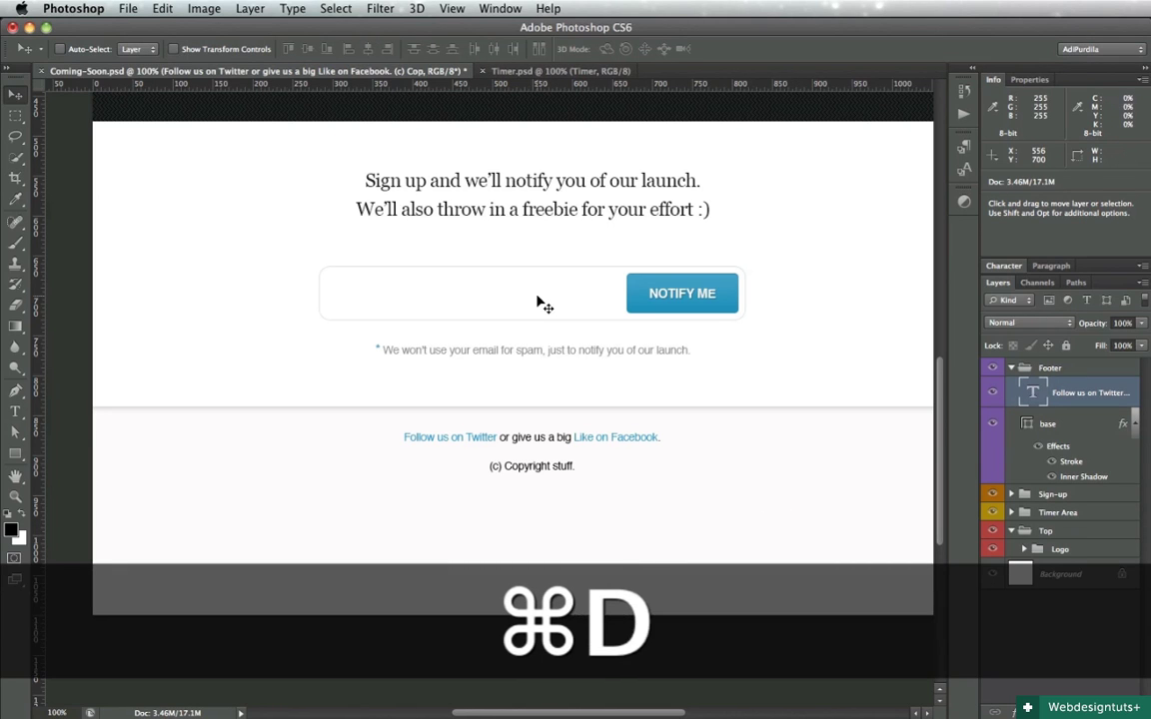
key("super+s")
scroll(770, 340, "up", 2)
scroll(769, 342, "up", 10)
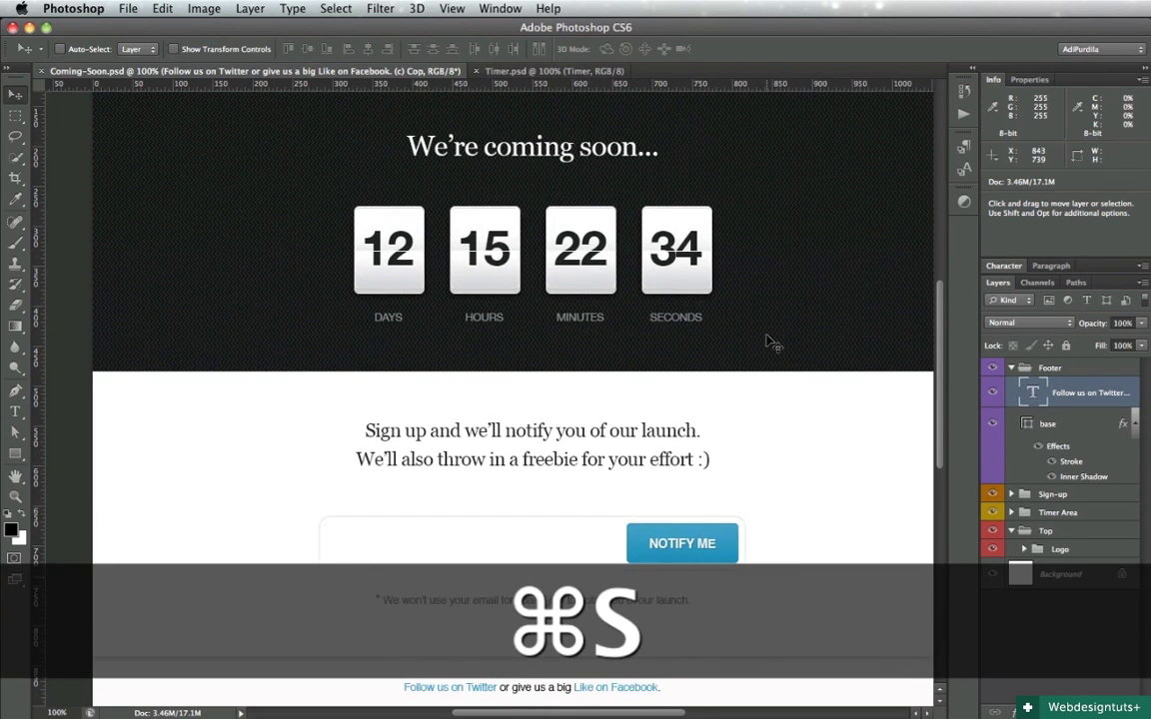
scroll(771, 343, "down", 2)
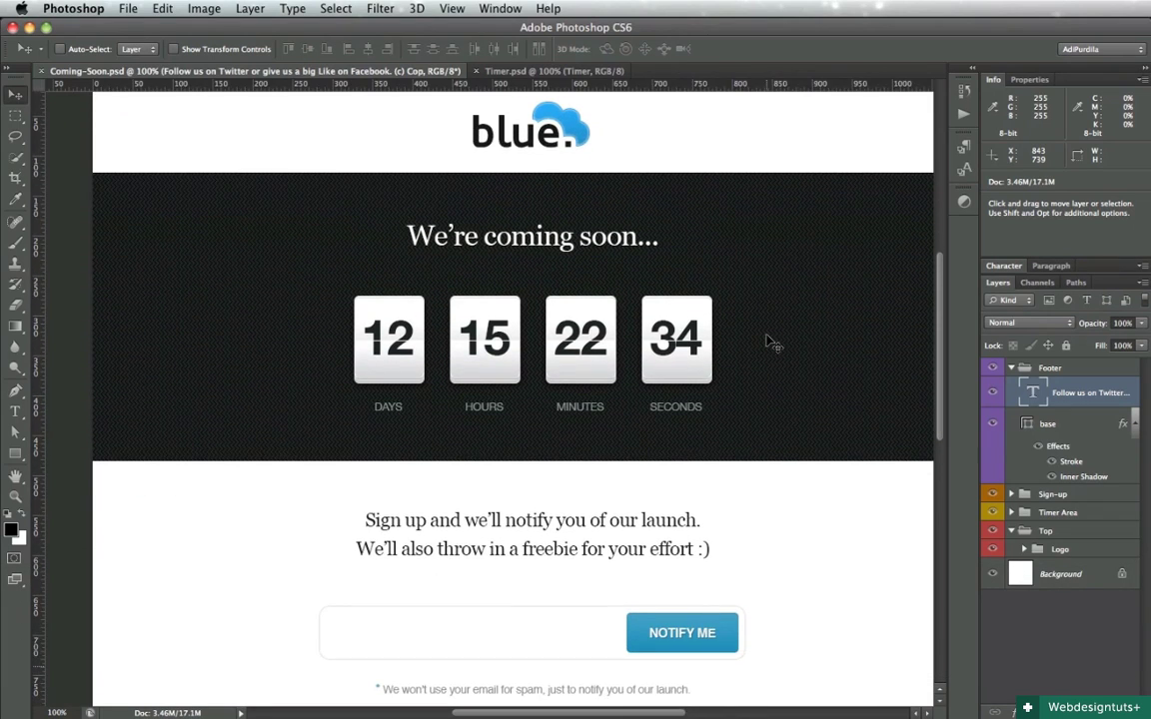
scroll(772, 343, "right", 2)
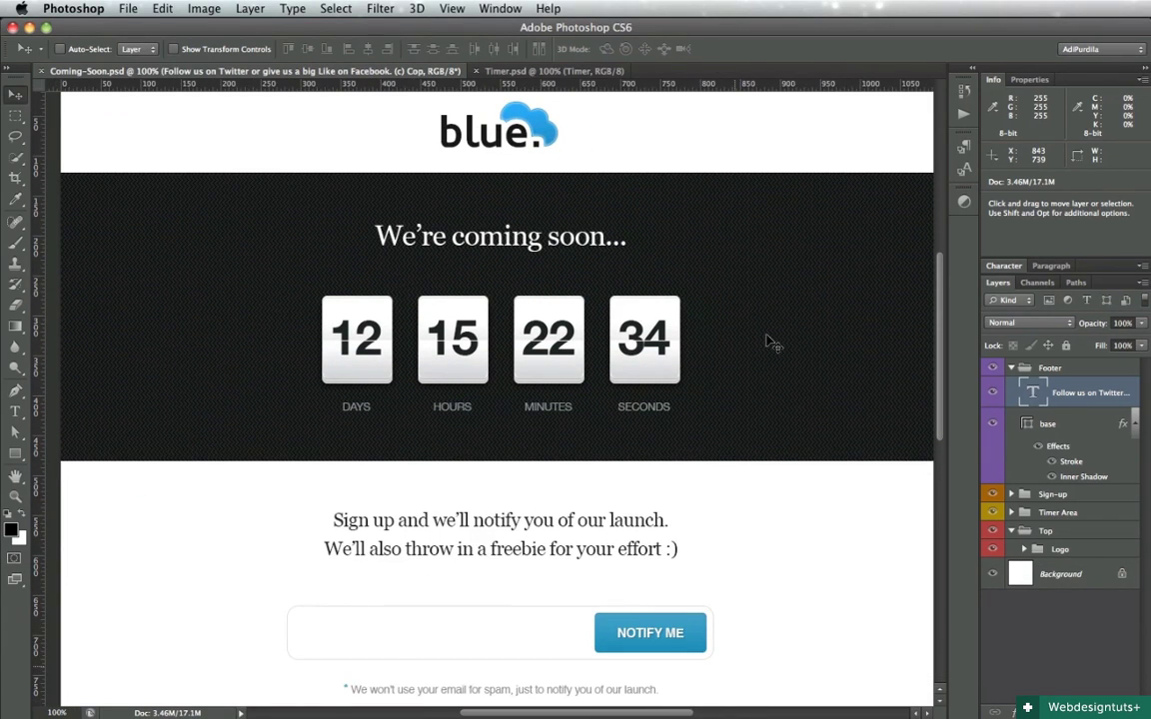
scroll(769, 343, "down", 3)
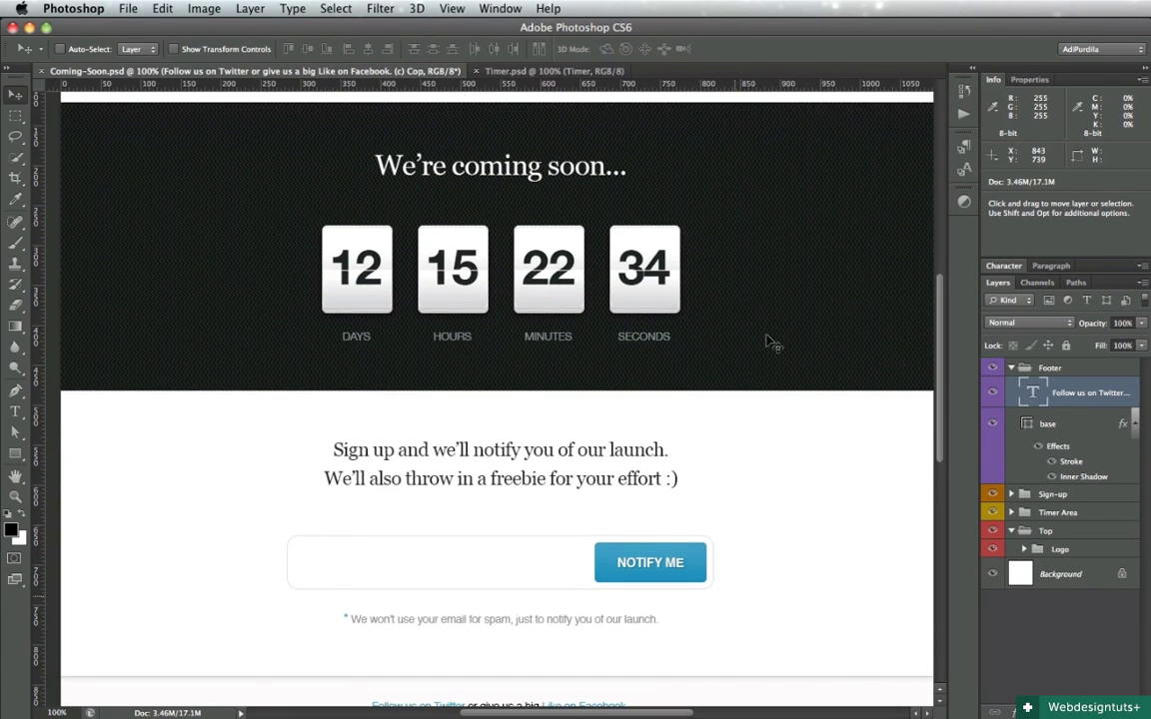
scroll(771, 341, "up", 4)
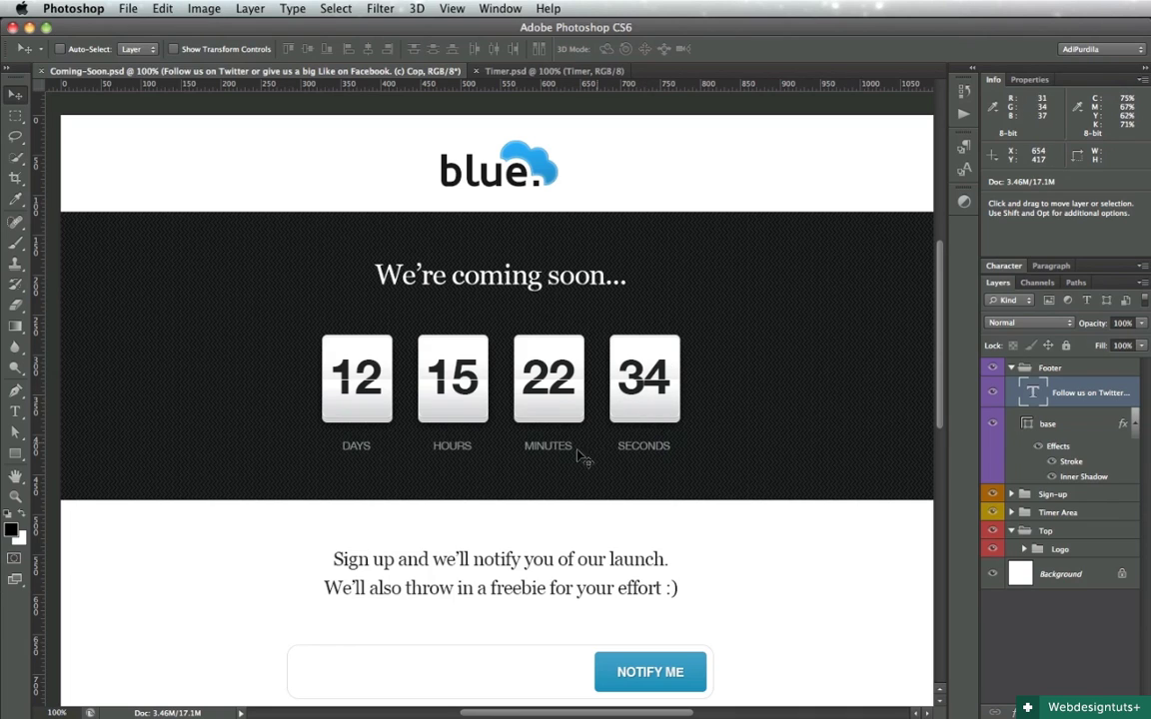
scroll(560, 450, "down", 5)
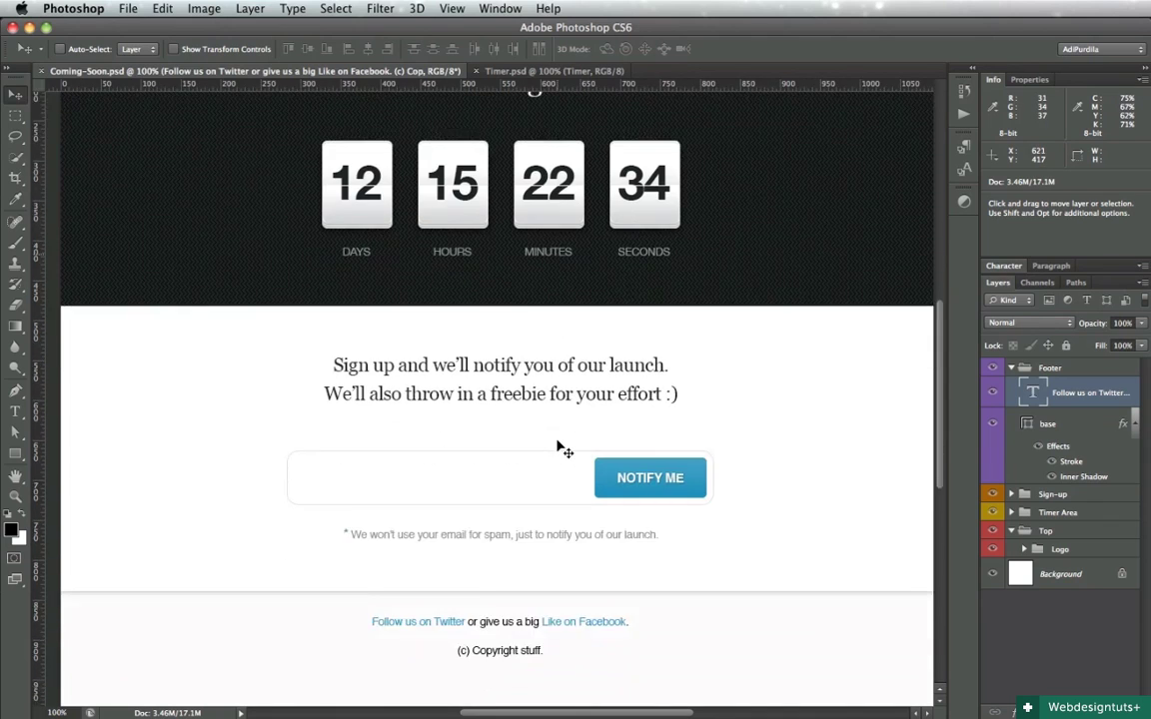